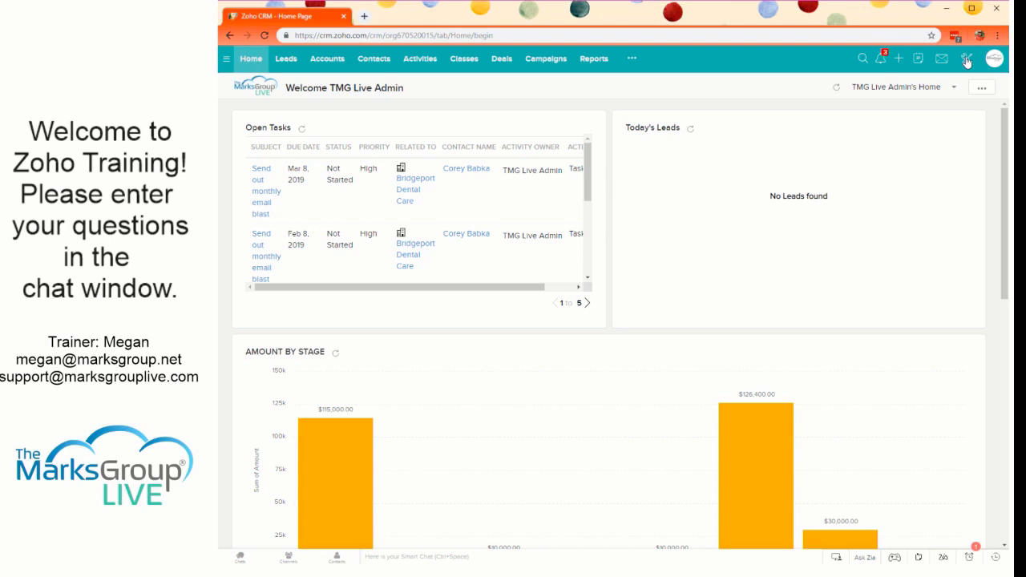
# - Open the layout rules of the Deals module in the CRM's module customization settings
pyautogui.click(966, 62)
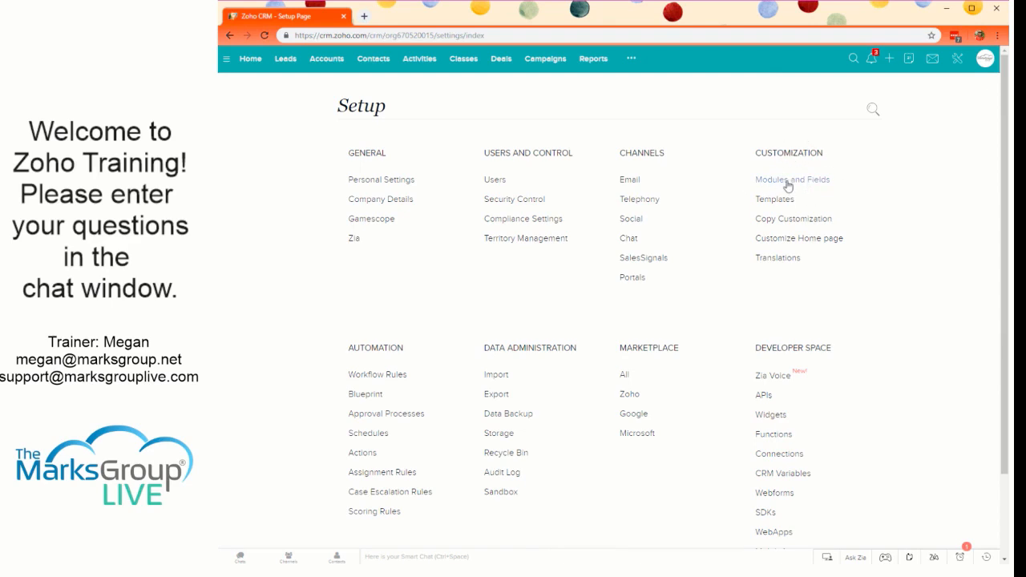
pyautogui.click(788, 184)
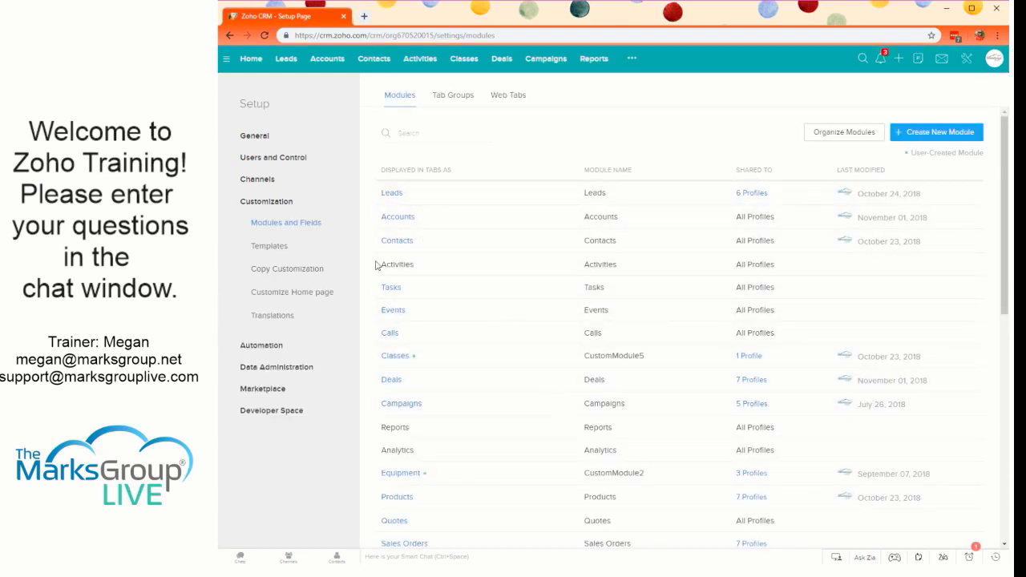
pyautogui.moveTo(392, 387)
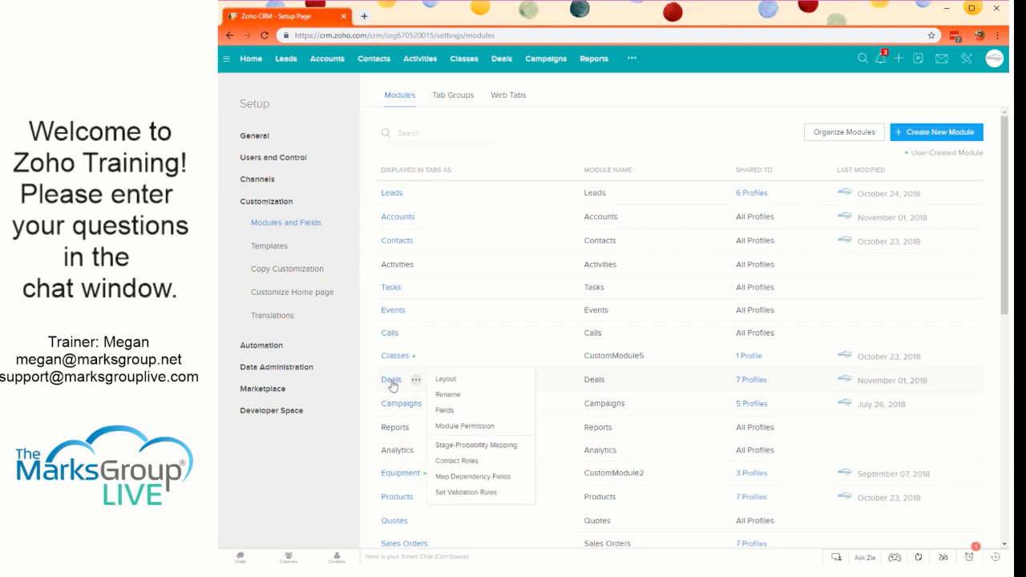
pyautogui.click(456, 381)
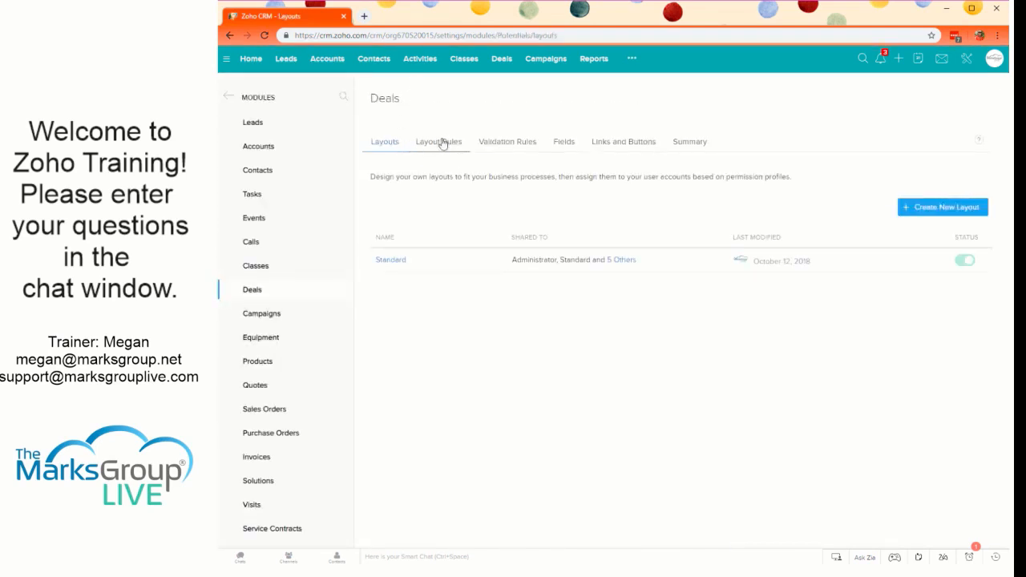
pyautogui.click(431, 147)
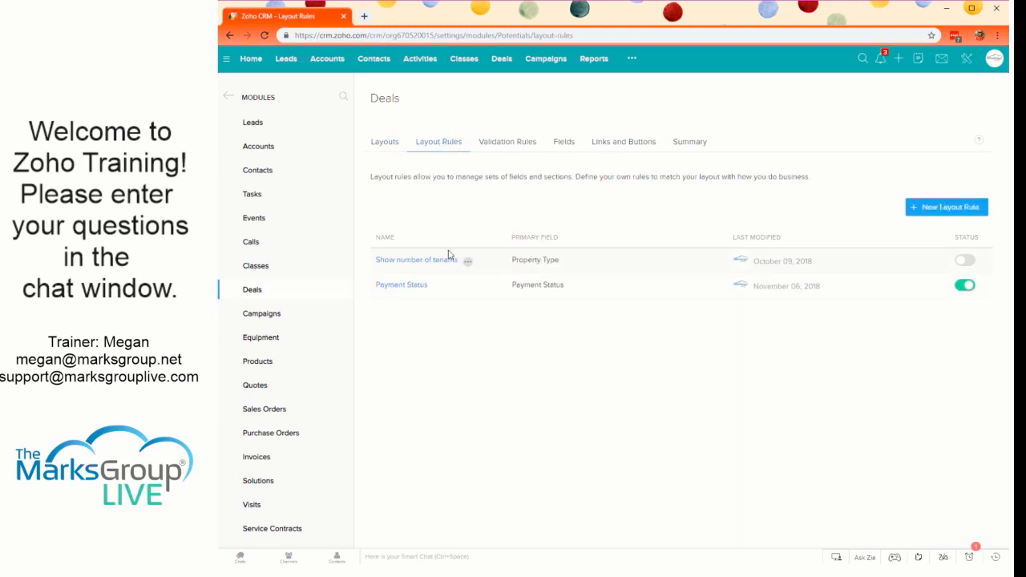
pyautogui.click(385, 146)
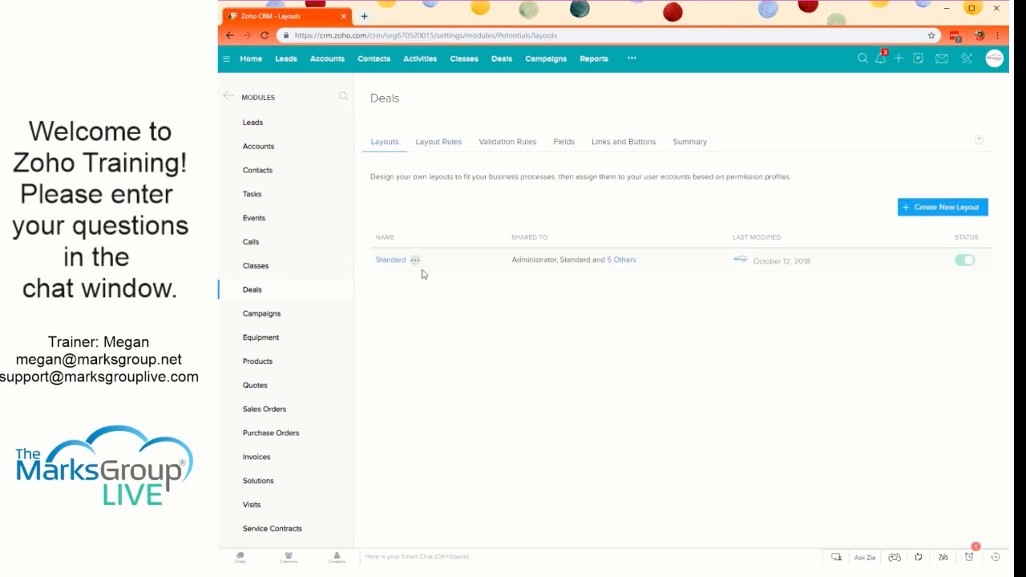
pyautogui.click(442, 141)
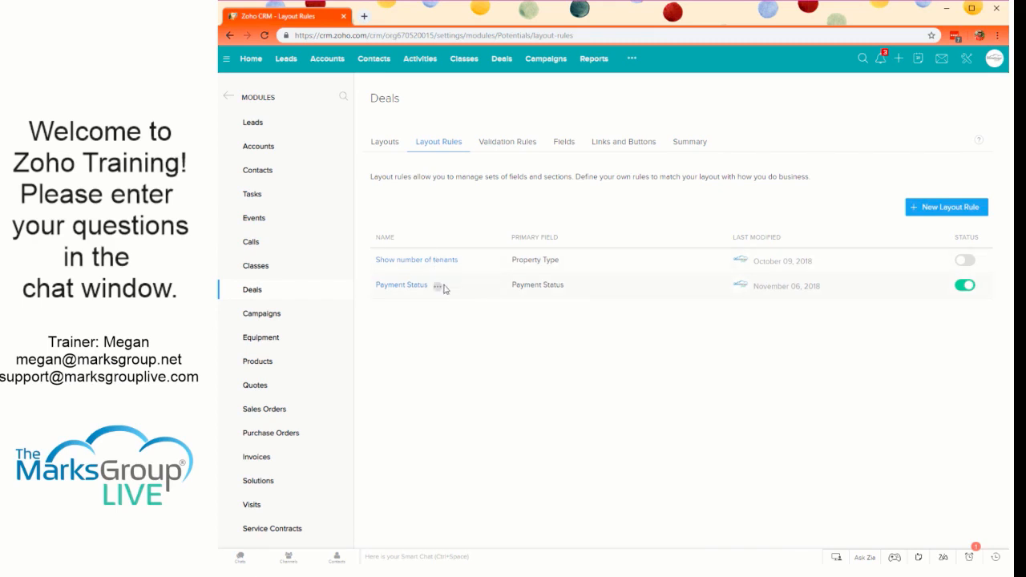
# - Review the Payment Status layout rule and the actions of its partial-payment branch above 10k, and return to the rule list
pyautogui.click(408, 287)
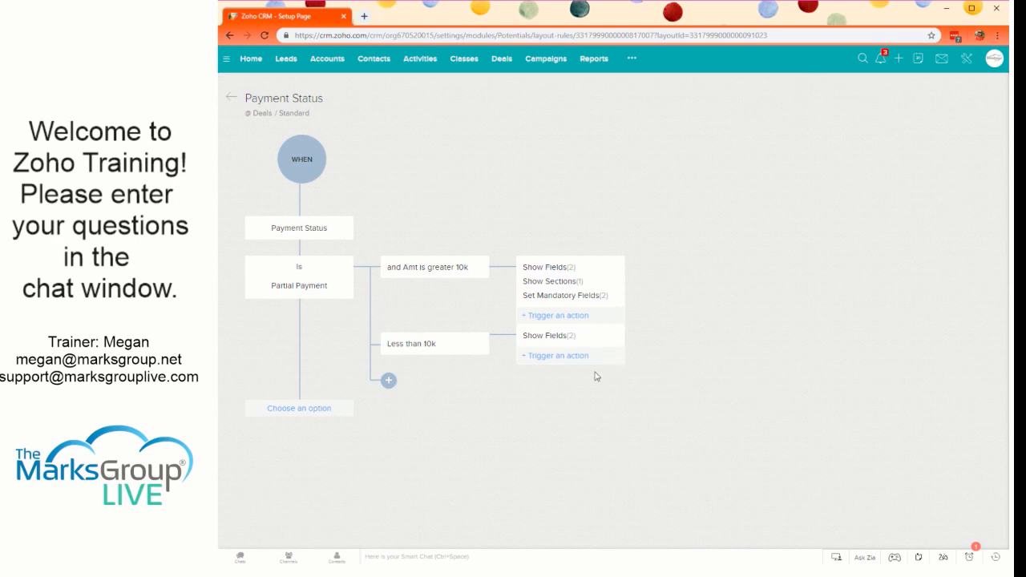
pyautogui.click(565, 277)
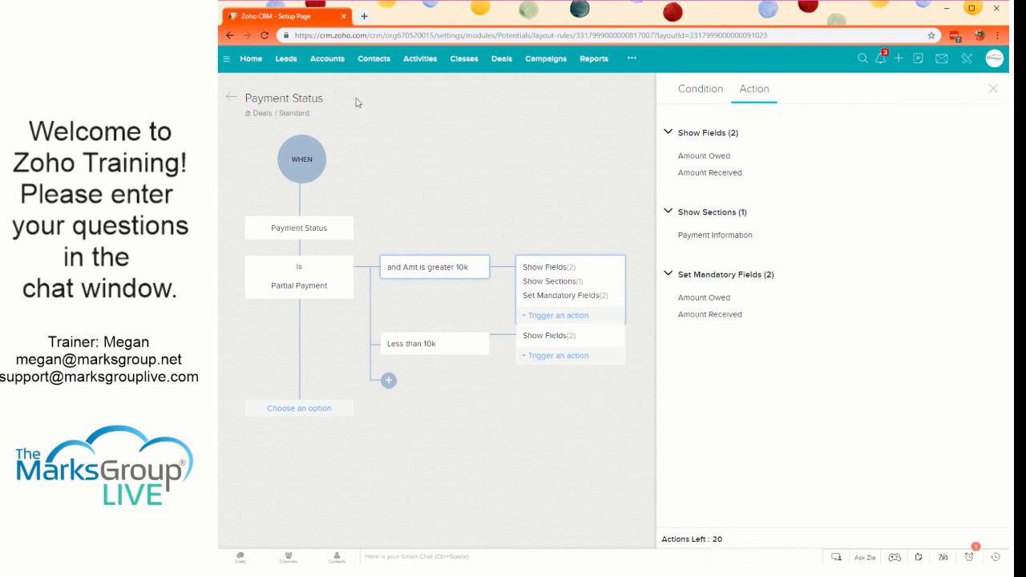
pyautogui.click(362, 139)
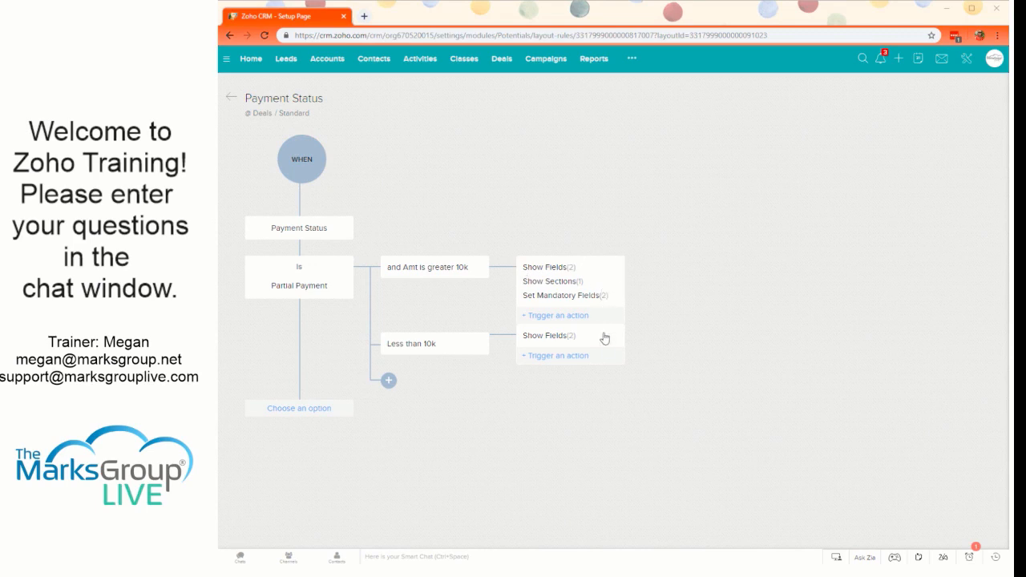
pyautogui.click(231, 101)
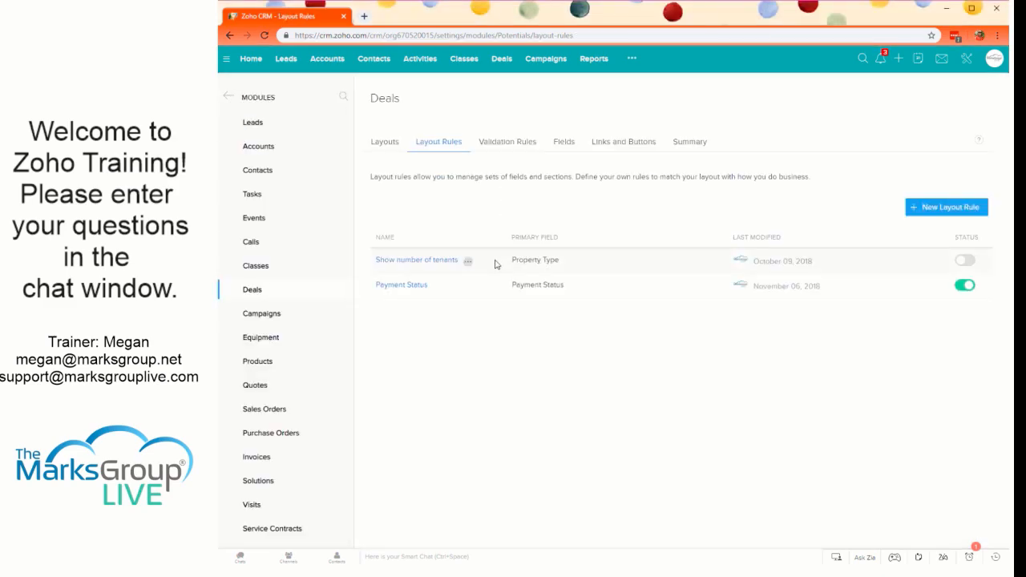
pyautogui.click(467, 262)
# - Open the automation scoring rules for Leads and check which modules can be scored
pyautogui.click(966, 58)
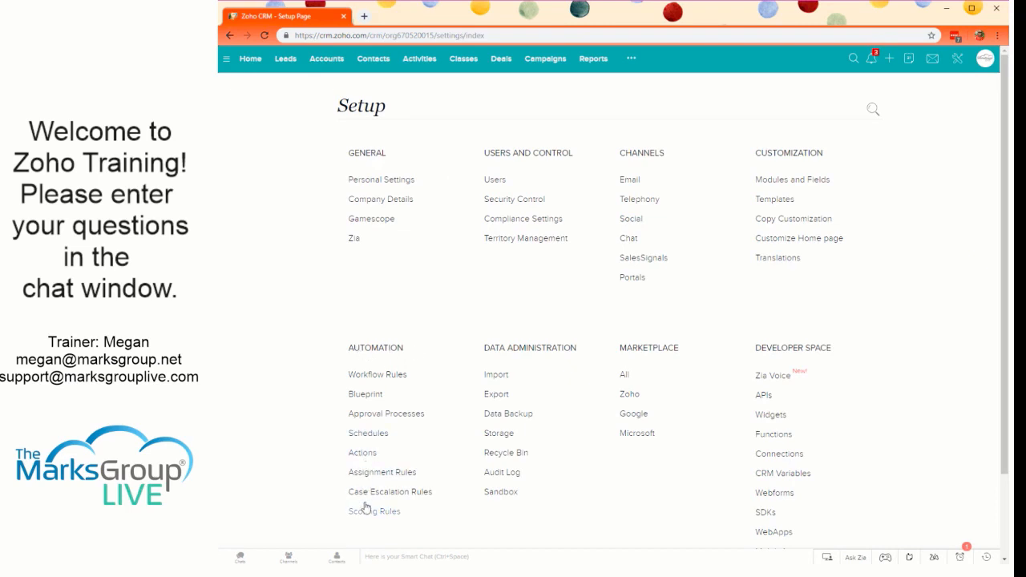
pyautogui.click(399, 512)
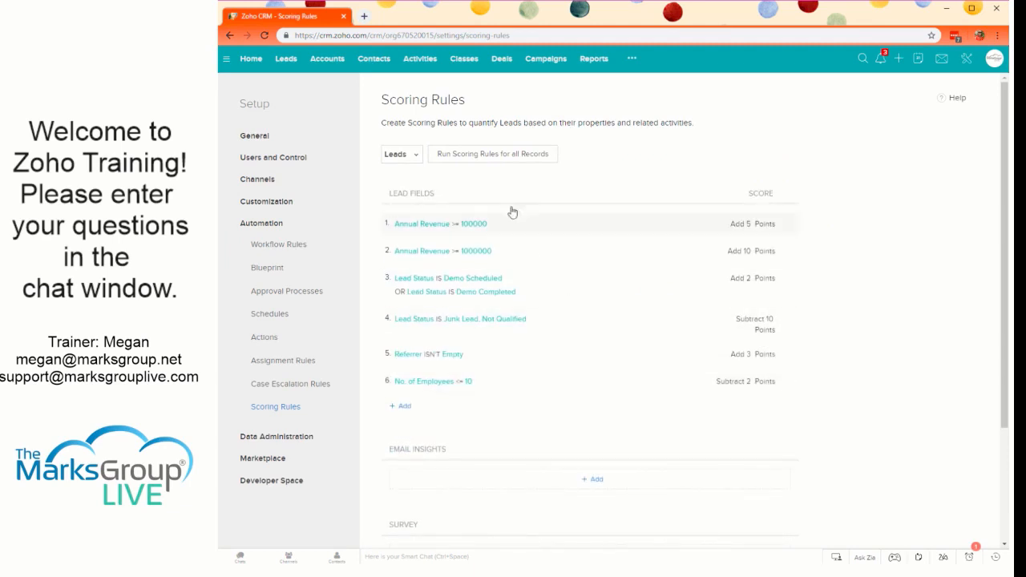
pyautogui.click(416, 158)
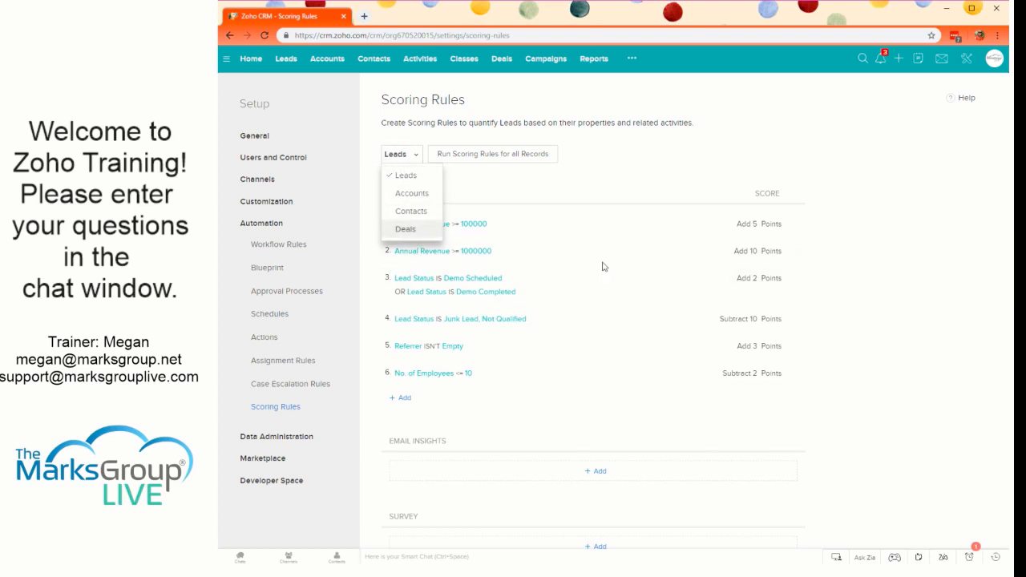
pyautogui.click(850, 200)
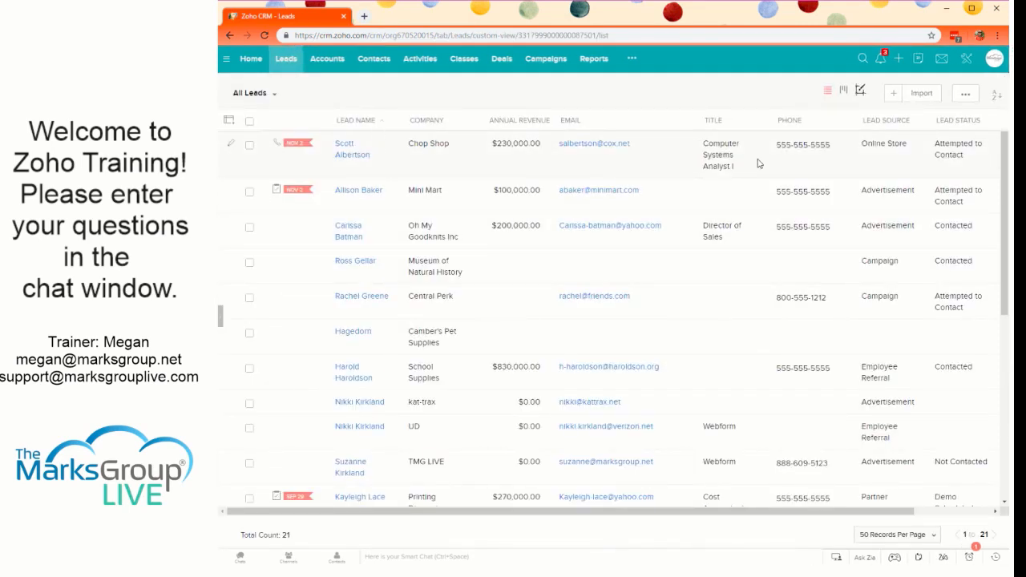
# - Open the Chop Shop lead record and view its Score Summary section
pyautogui.click(738, 159)
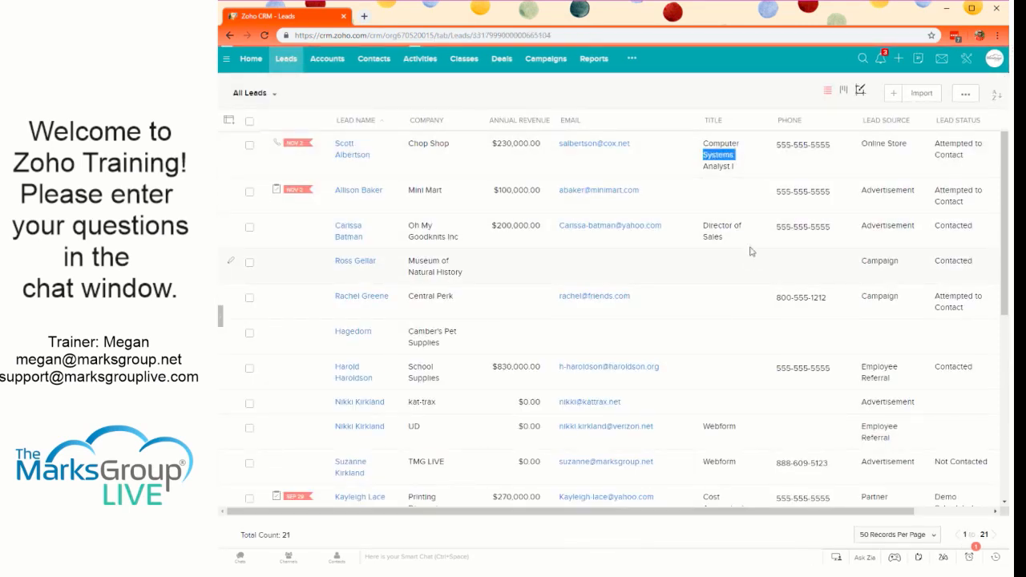
pyautogui.scroll(-7, 638, 344)
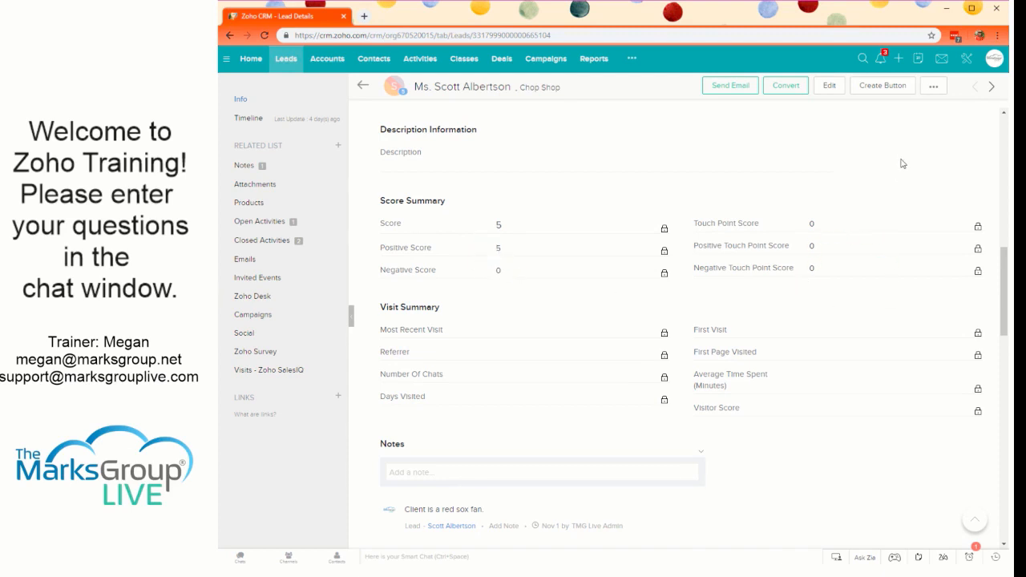
# - Open the validation rules of the Deals module in the setup's modules and fields
pyautogui.click(968, 64)
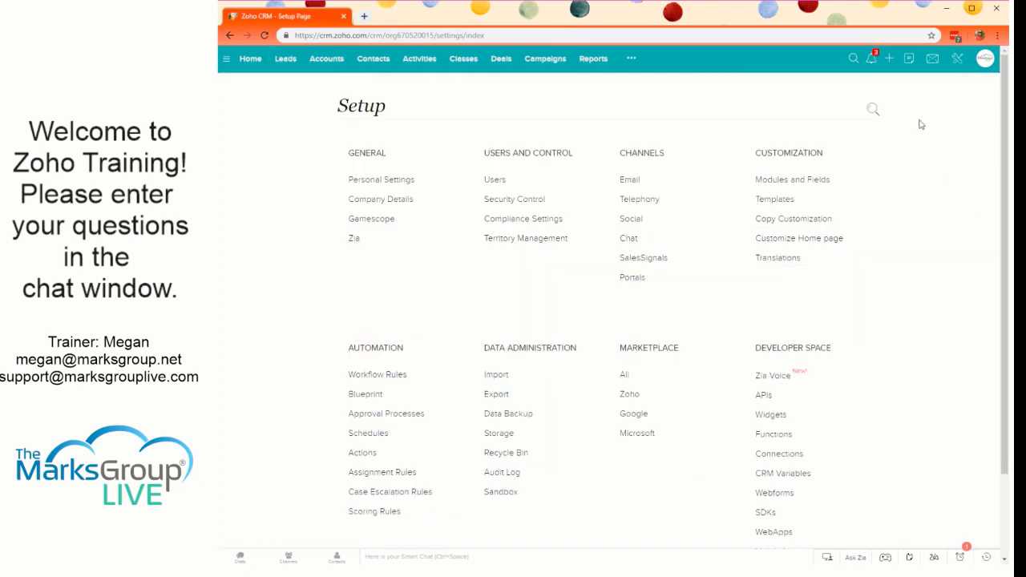
pyautogui.click(803, 179)
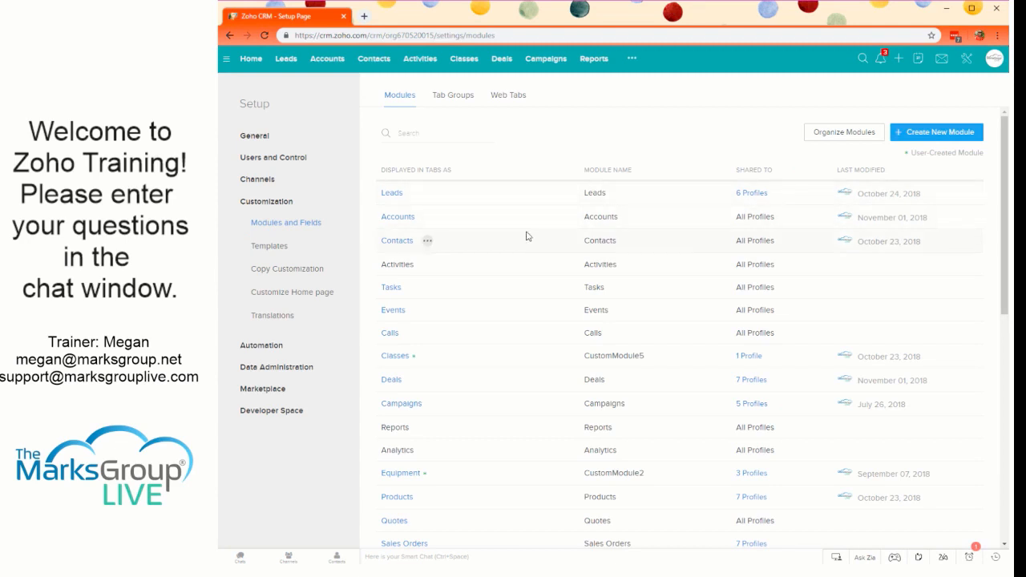
pyautogui.click(391, 380)
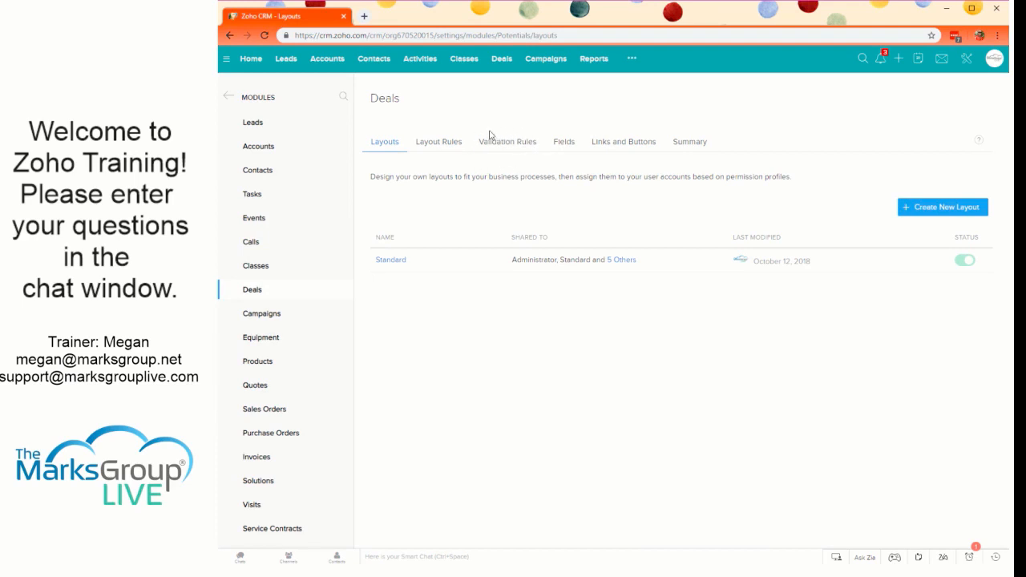
pyautogui.click(504, 142)
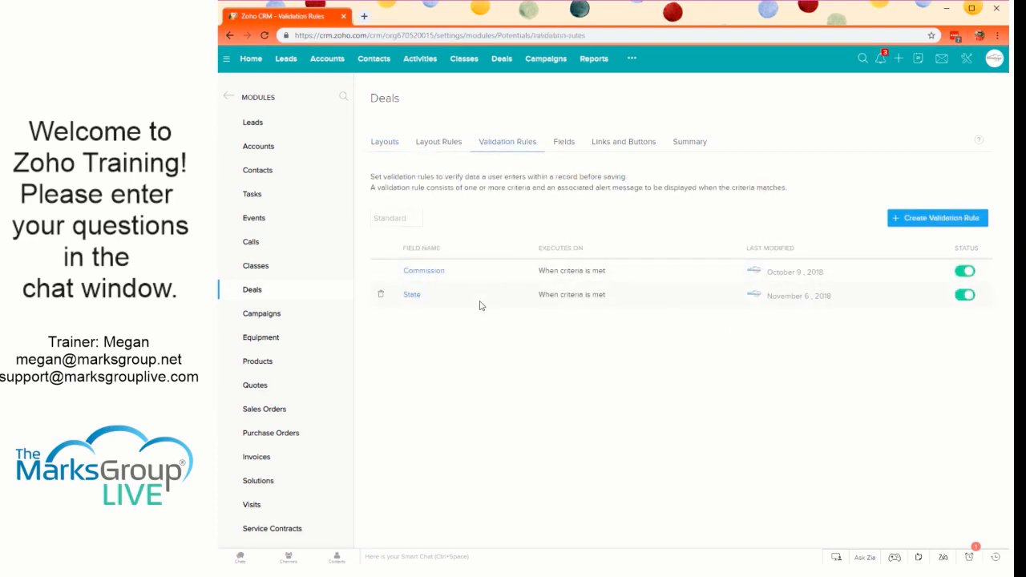
# - Review the State validation rule with its execution options and the Commission validation rule, without changing either
pyautogui.click(412, 297)
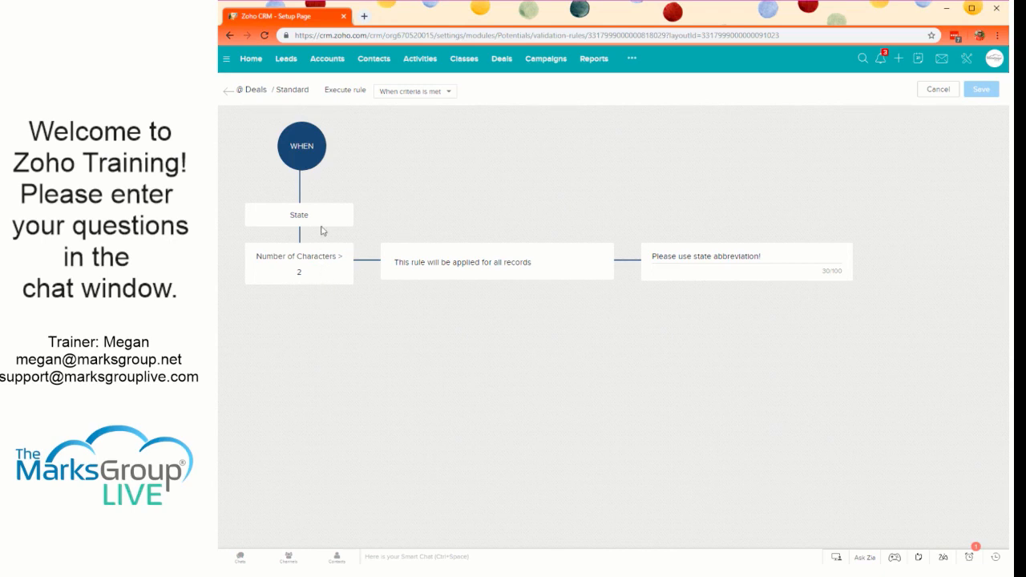
pyautogui.moveTo(350, 280)
pyautogui.click(437, 92)
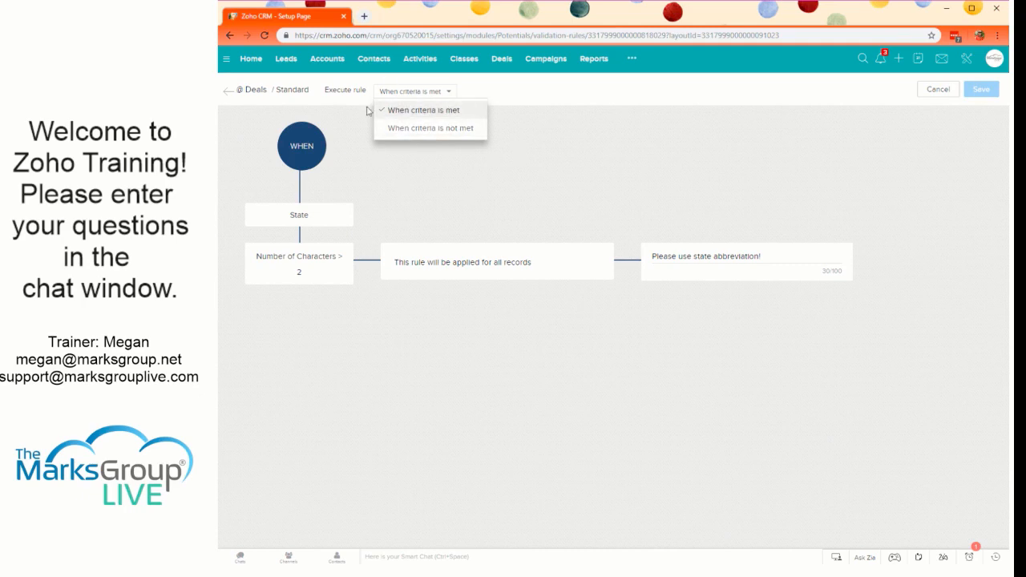
pyautogui.click(543, 136)
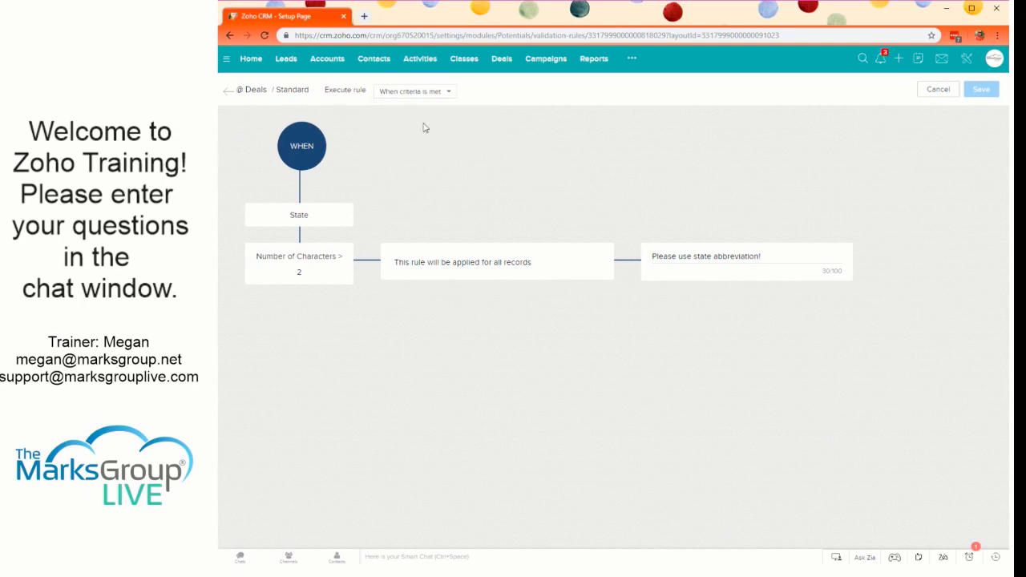
pyautogui.click(229, 93)
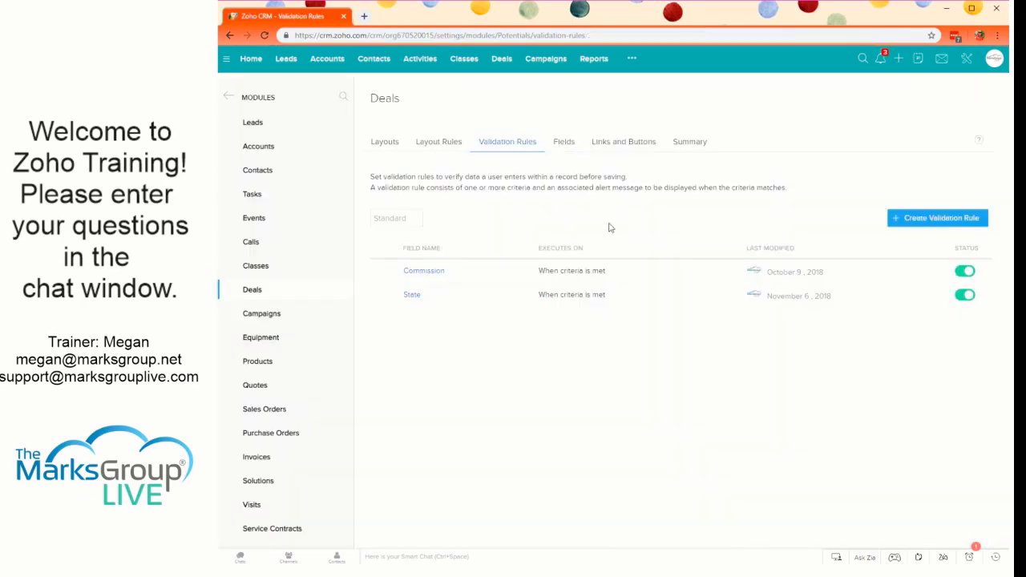
pyautogui.click(424, 272)
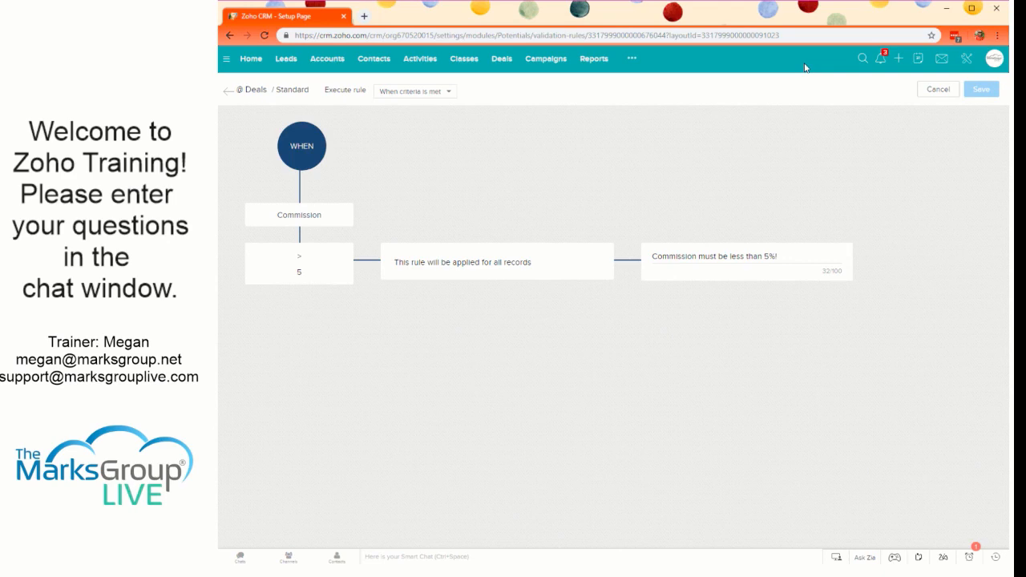
pyautogui.click(228, 93)
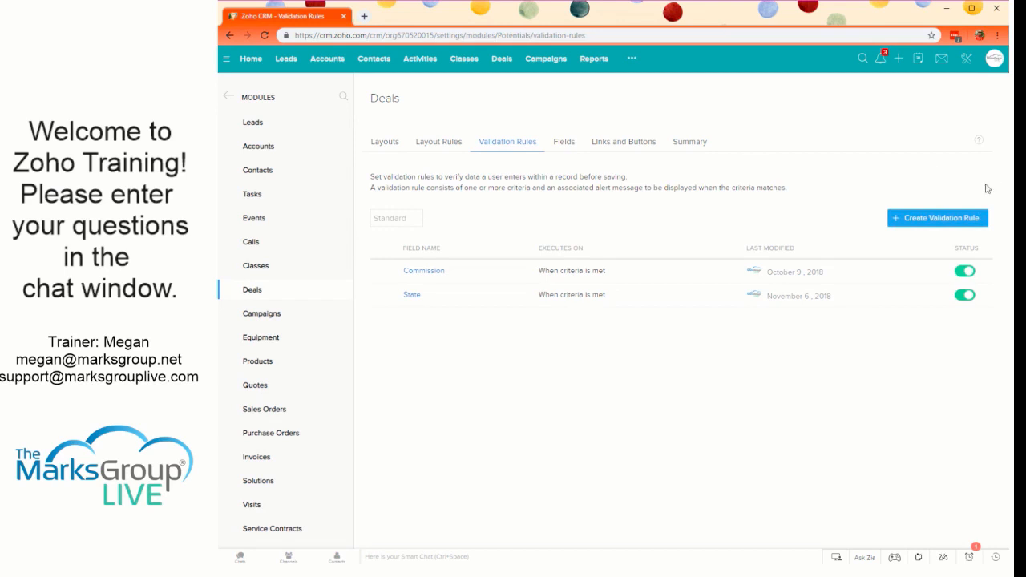
# - Open the automation assignment rules for Leads in the CRM setup
pyautogui.click(968, 64)
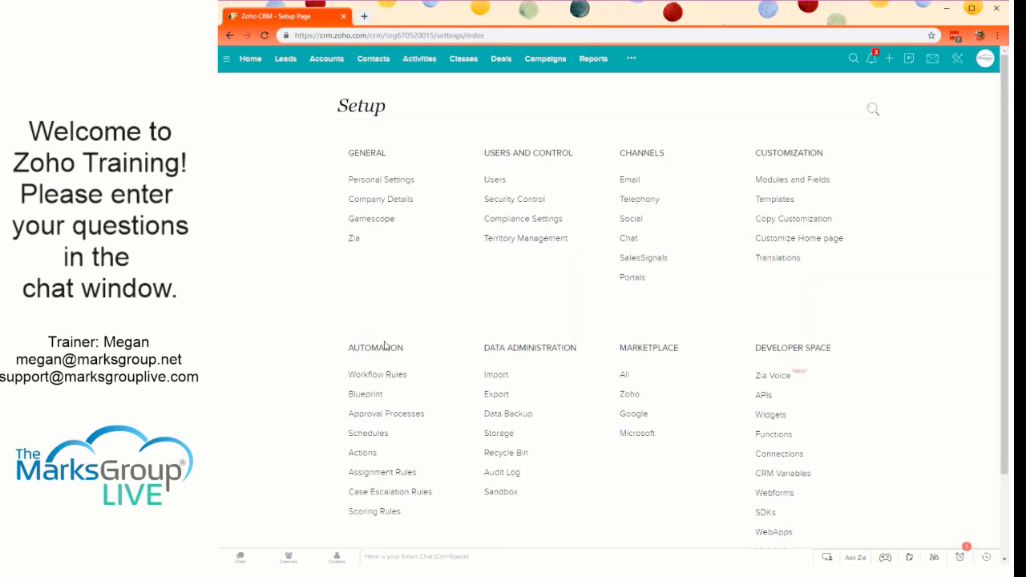
pyautogui.scroll(-2, 383, 377)
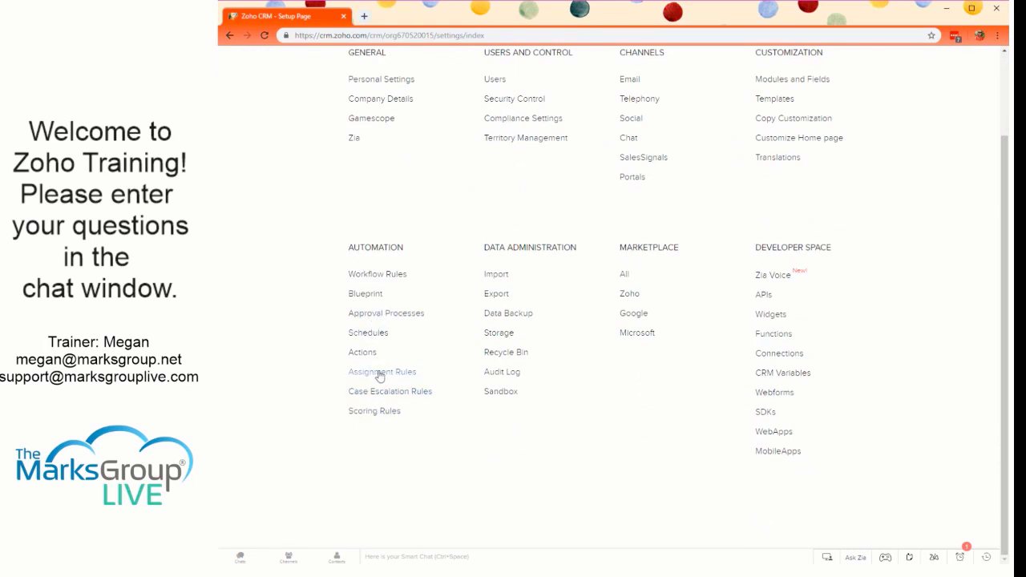
pyautogui.click(381, 373)
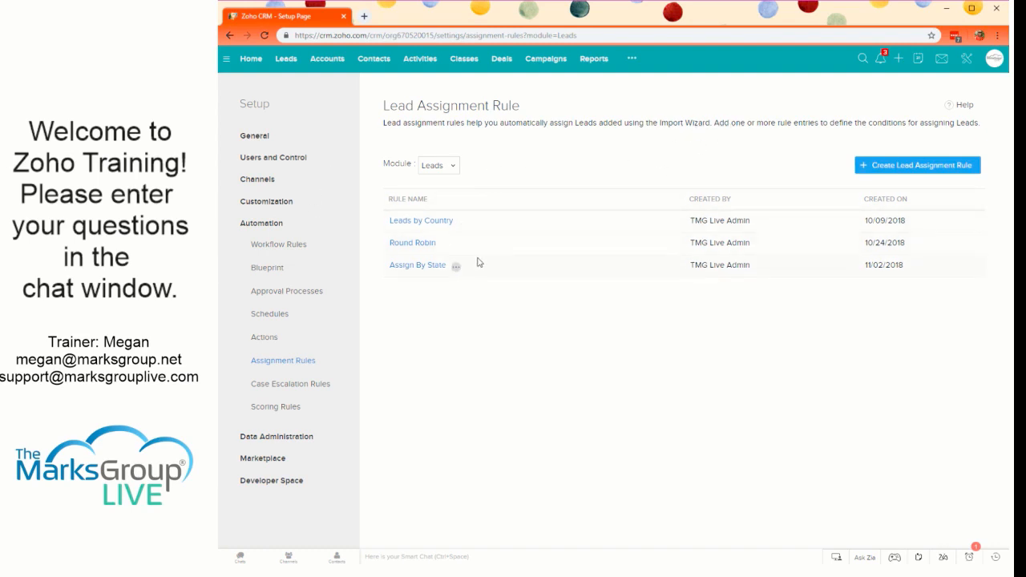
# - Review the criteria and round-robin ownership of the Round Robin lead assignment rule, and open the Assign By State rule
pyautogui.click(419, 247)
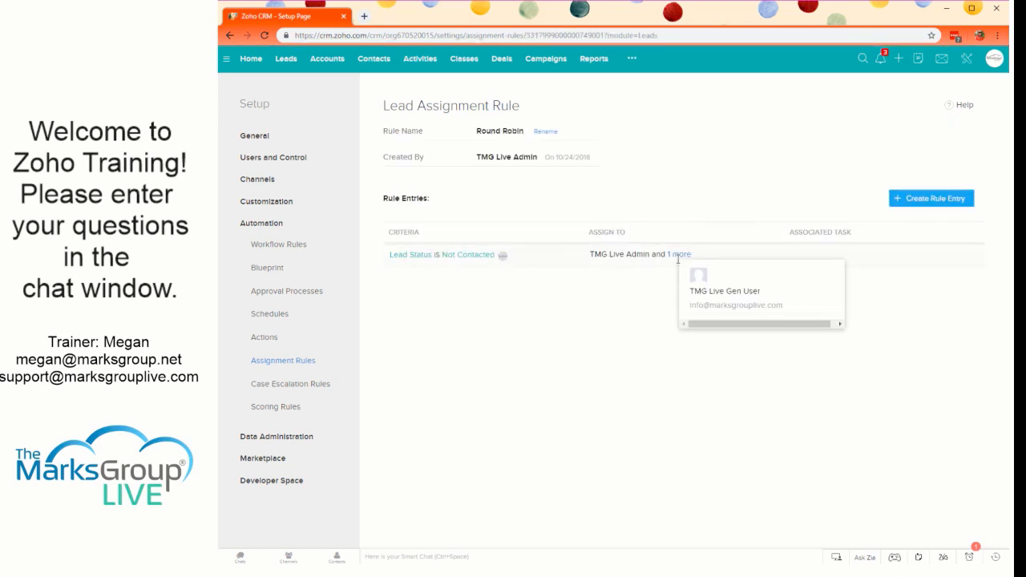
pyautogui.click(543, 255)
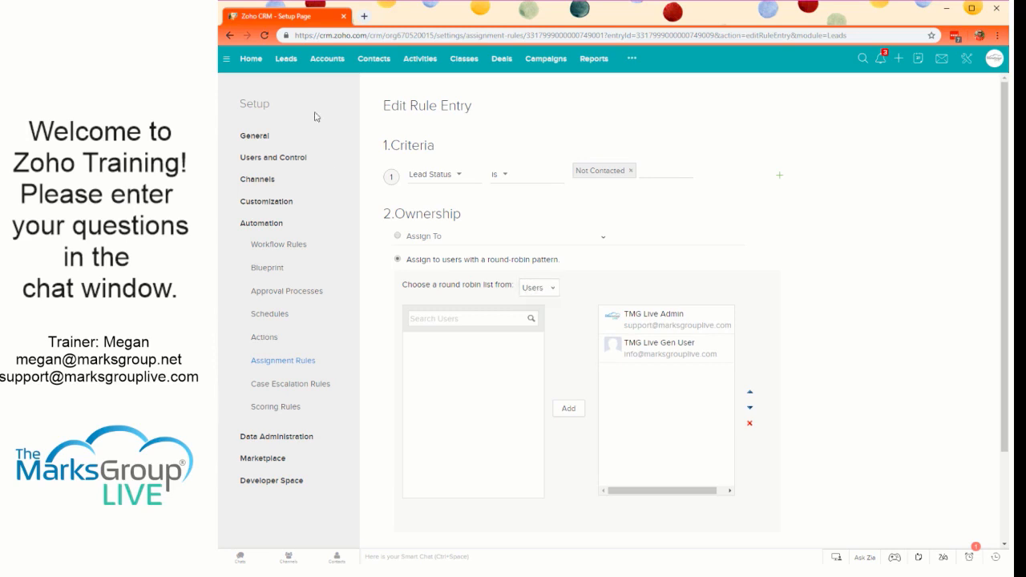
pyautogui.click(231, 34)
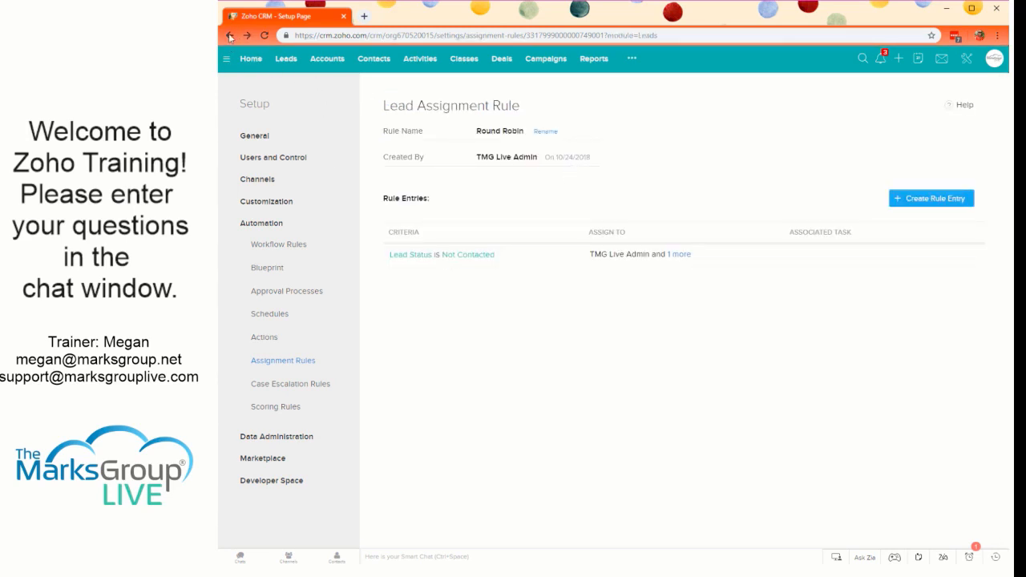
pyautogui.click(230, 36)
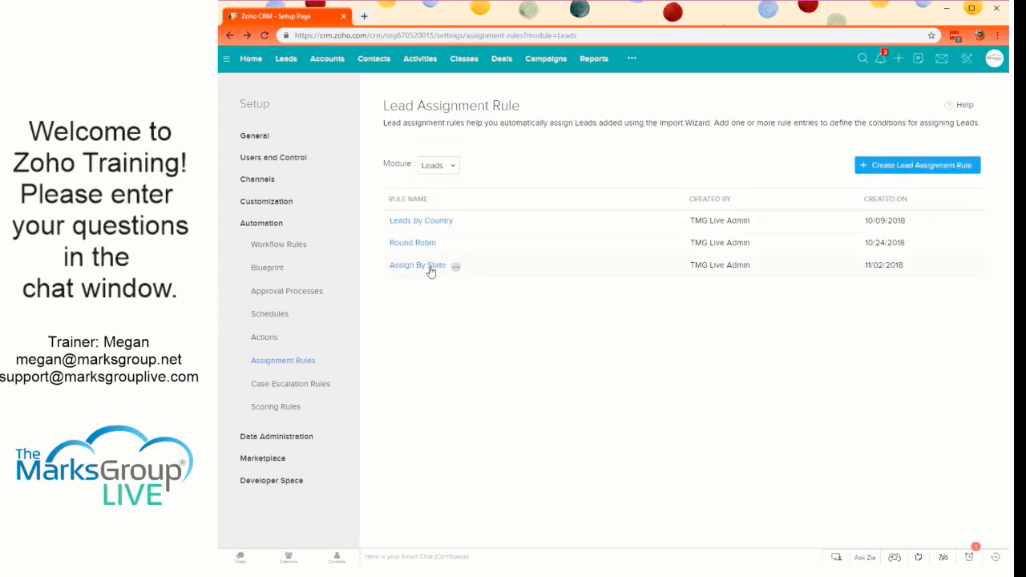
pyautogui.click(417, 265)
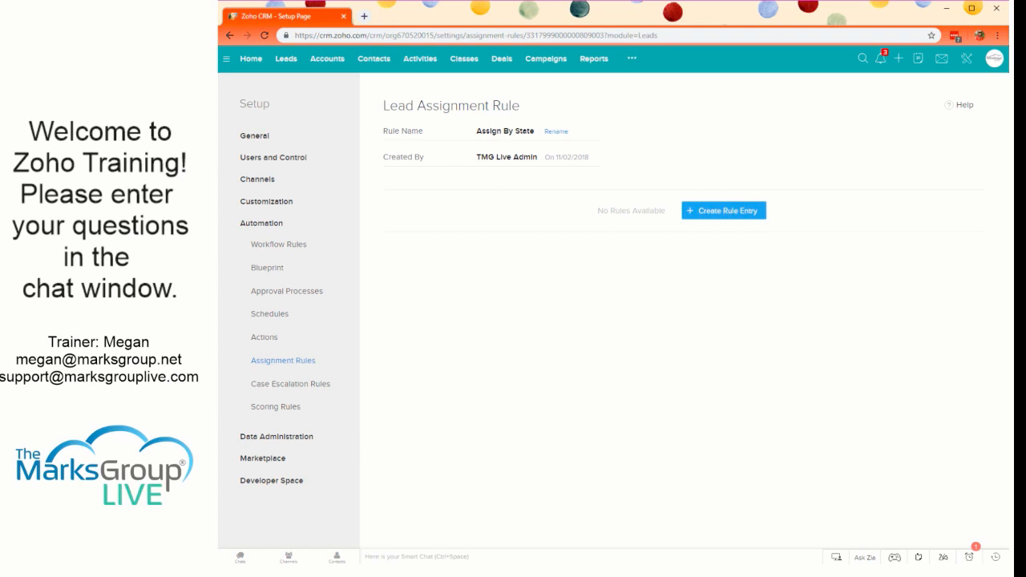
# - Switch the assignment rules list to the Deals module and open the By State rule to review its entries
pyautogui.click(230, 35)
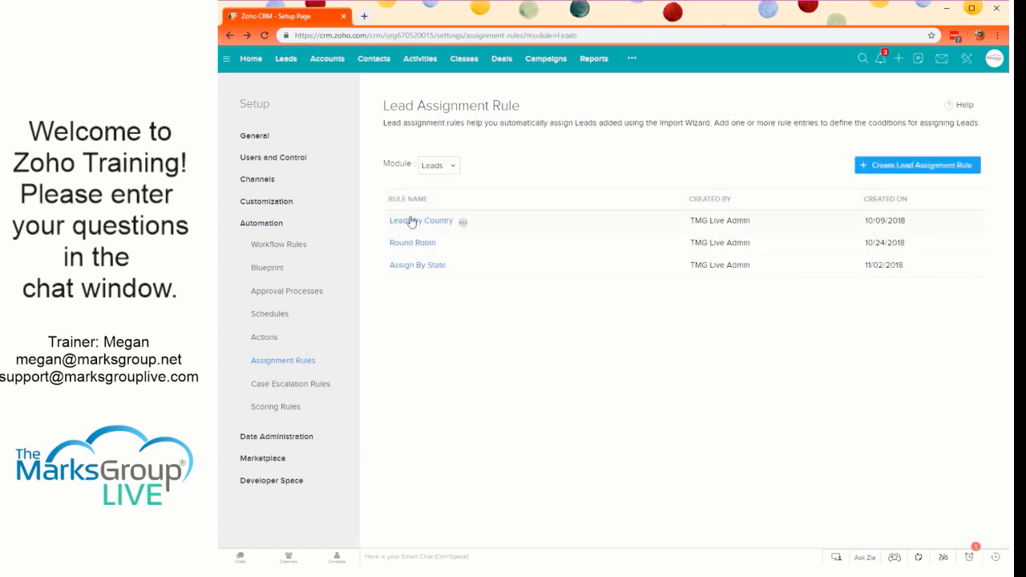
pyautogui.click(451, 167)
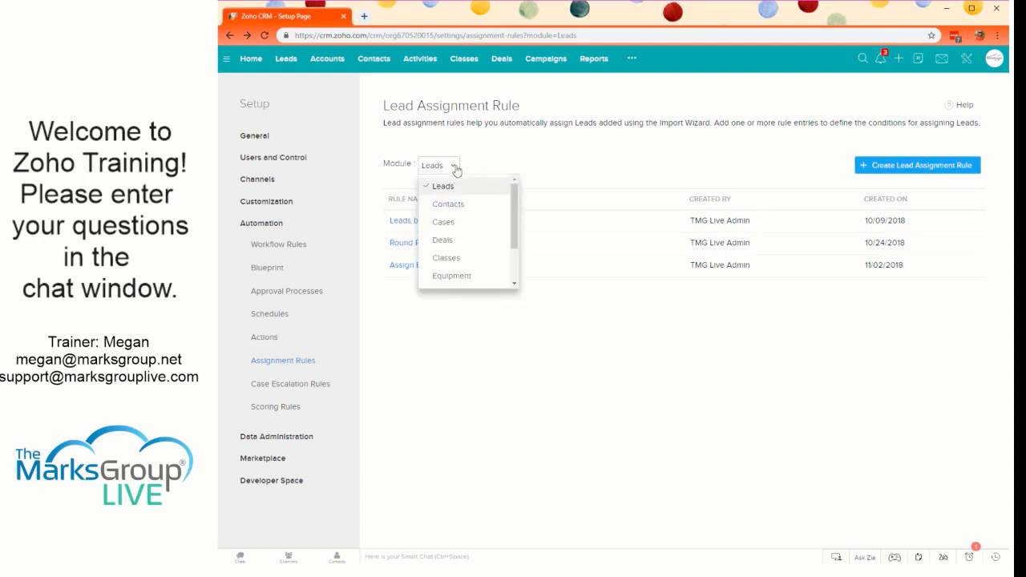
pyautogui.click(453, 240)
pyautogui.click(414, 224)
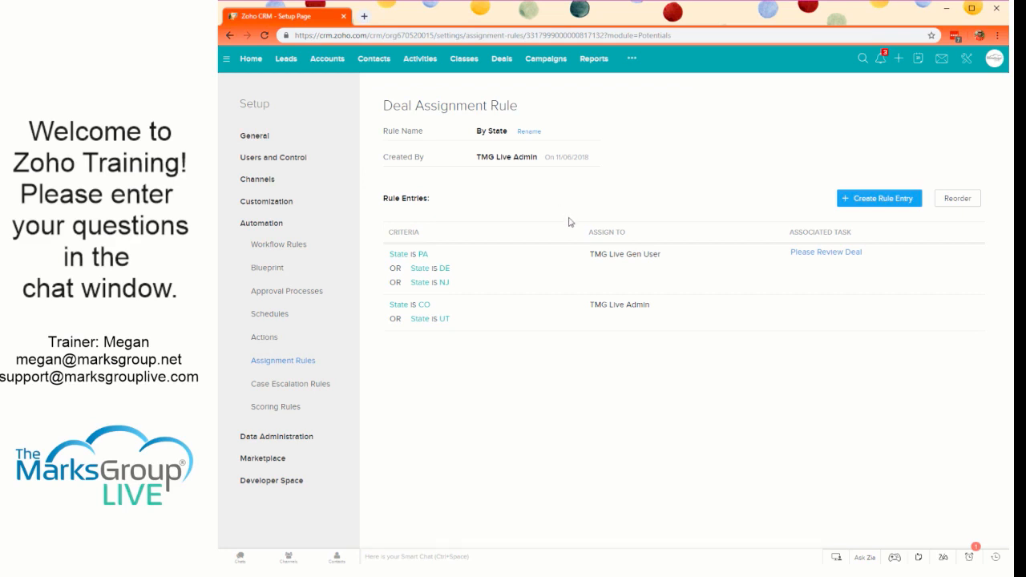
# - Open the approval processes from the CRM setup and start adding a new approval process
pyautogui.click(967, 63)
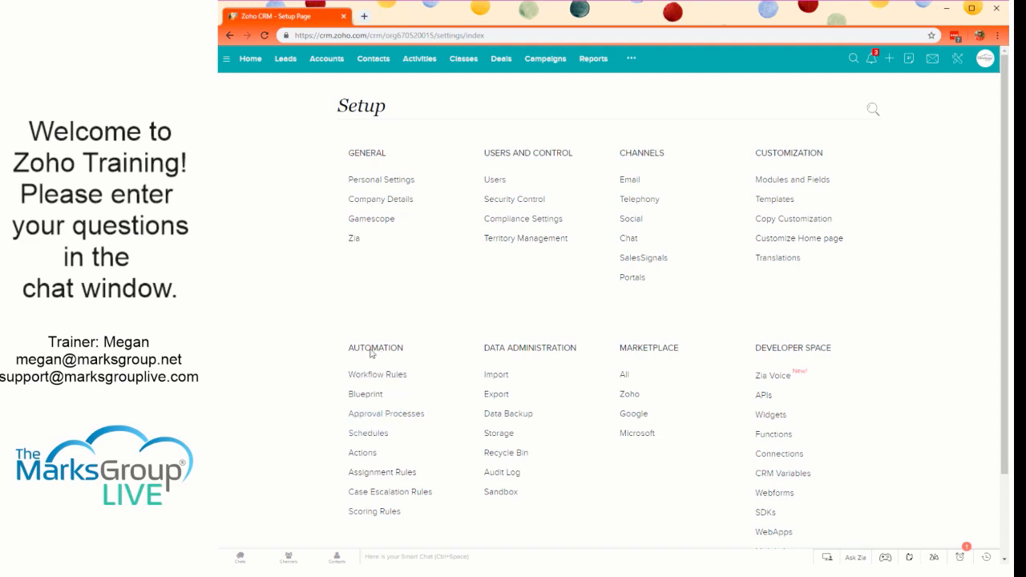
pyautogui.click(371, 415)
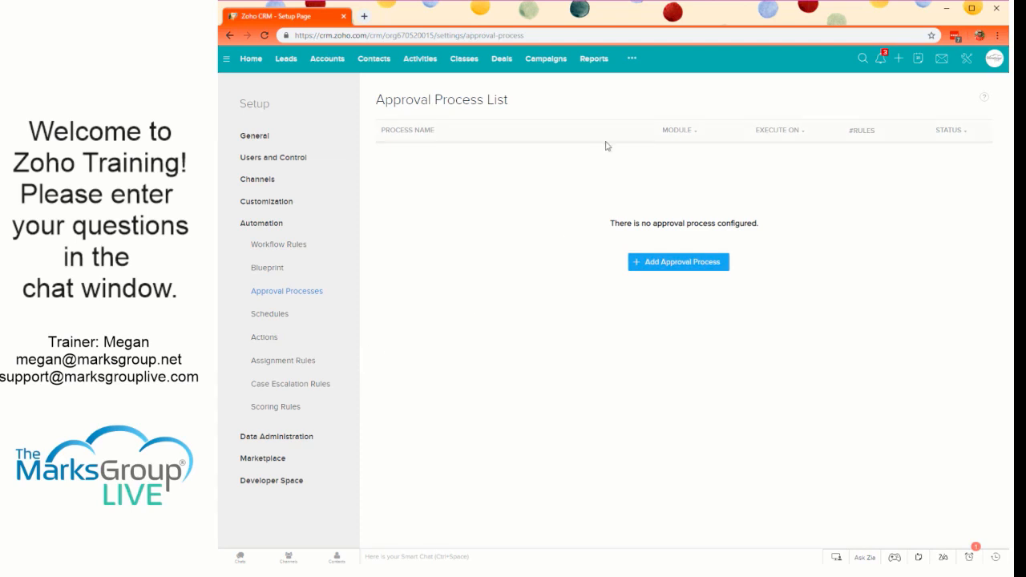
pyautogui.click(665, 264)
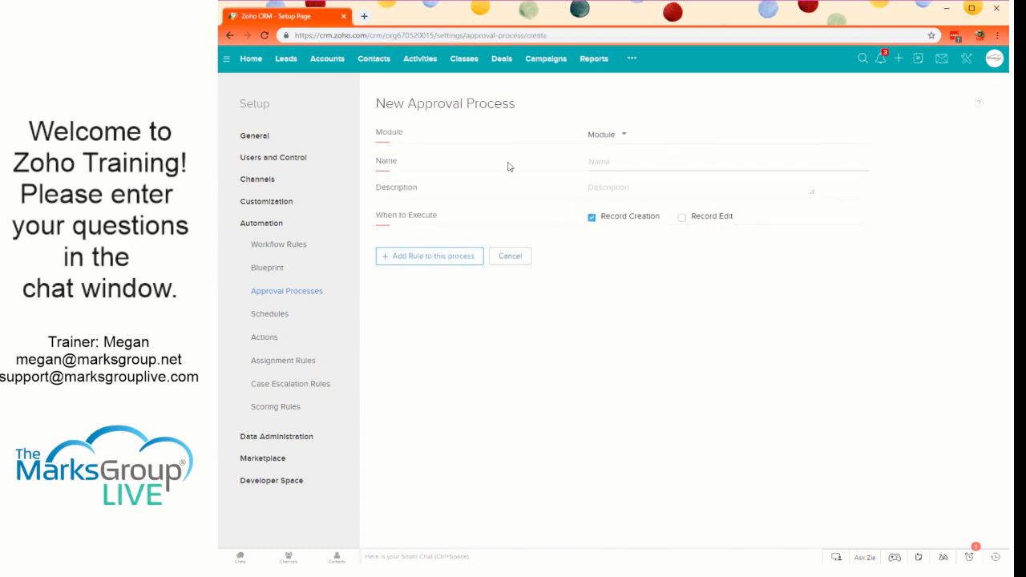
# - Choose Deals as the module of the new approval process
pyautogui.click(610, 138)
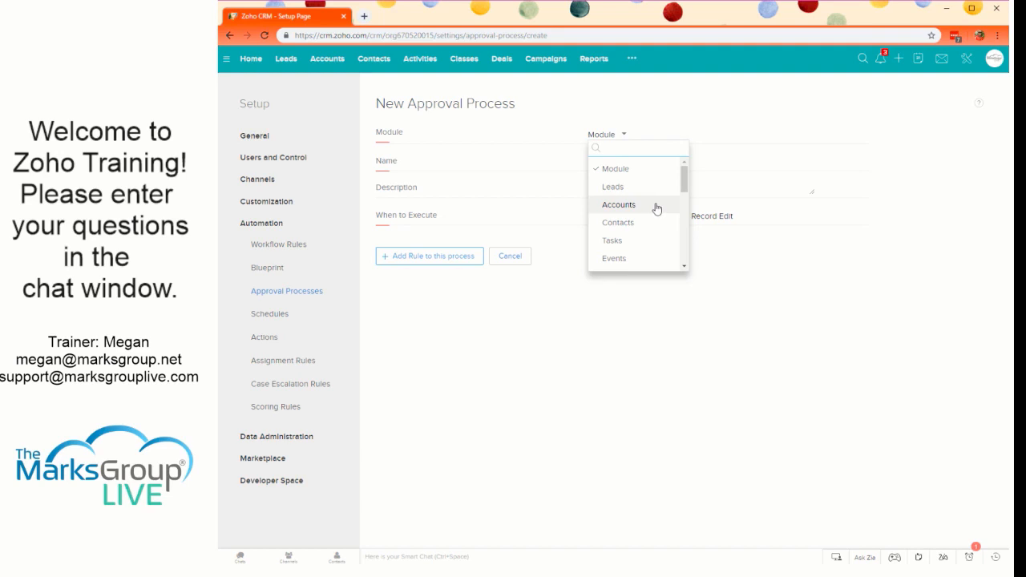
pyautogui.scroll(-3, 641, 215)
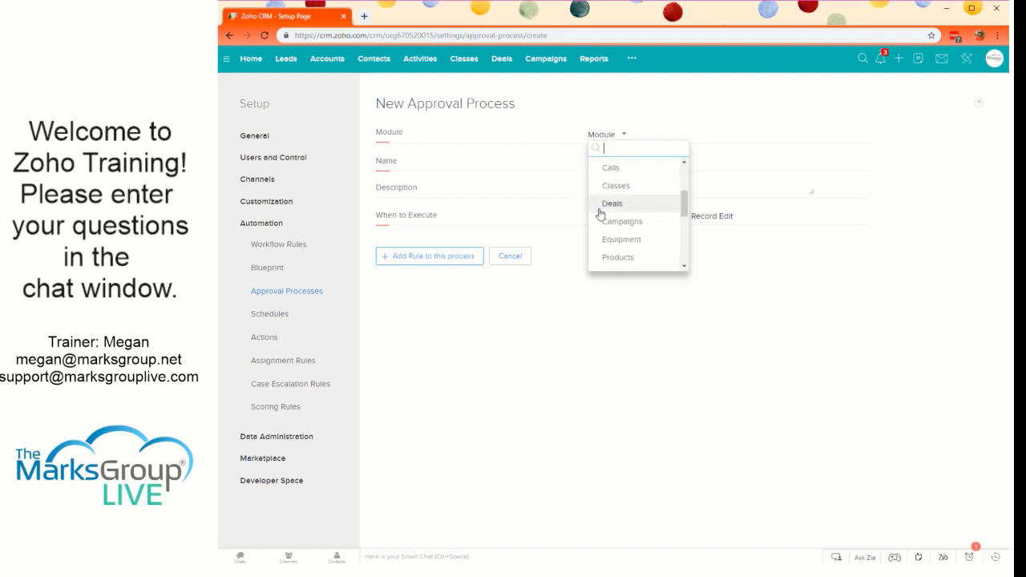
pyautogui.scroll(3, 619, 214)
pyautogui.scroll(-7, 619, 212)
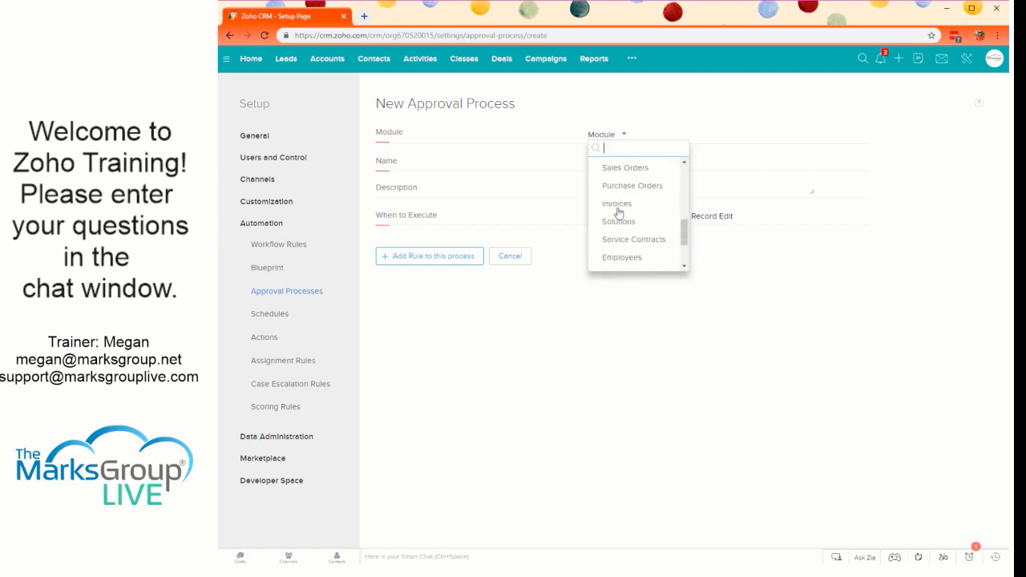
pyautogui.scroll(-2, 619, 213)
pyautogui.scroll(8, 619, 215)
pyautogui.scroll(-1, 621, 225)
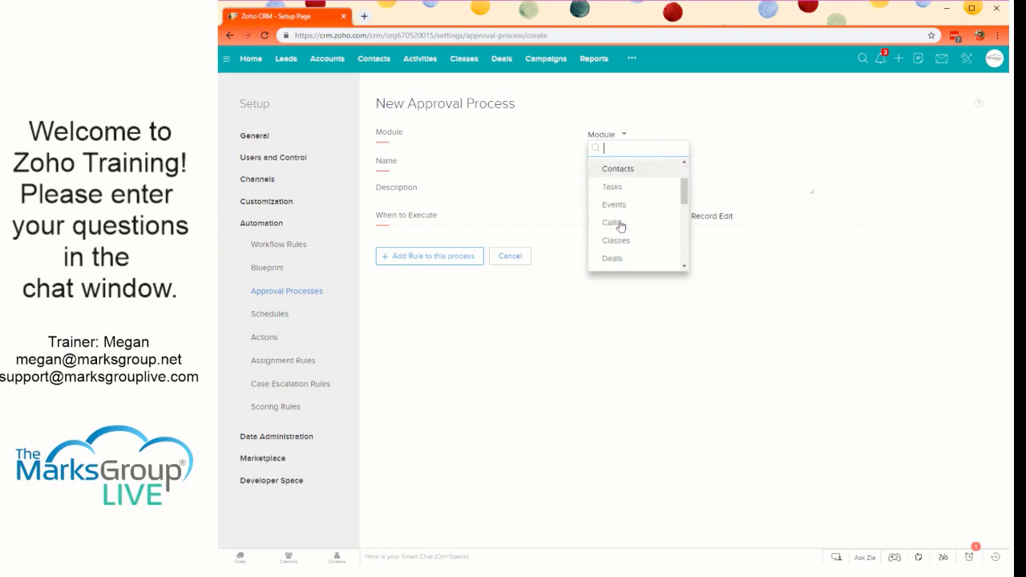
pyautogui.scroll(1, 619, 224)
pyautogui.scroll(-1, 625, 222)
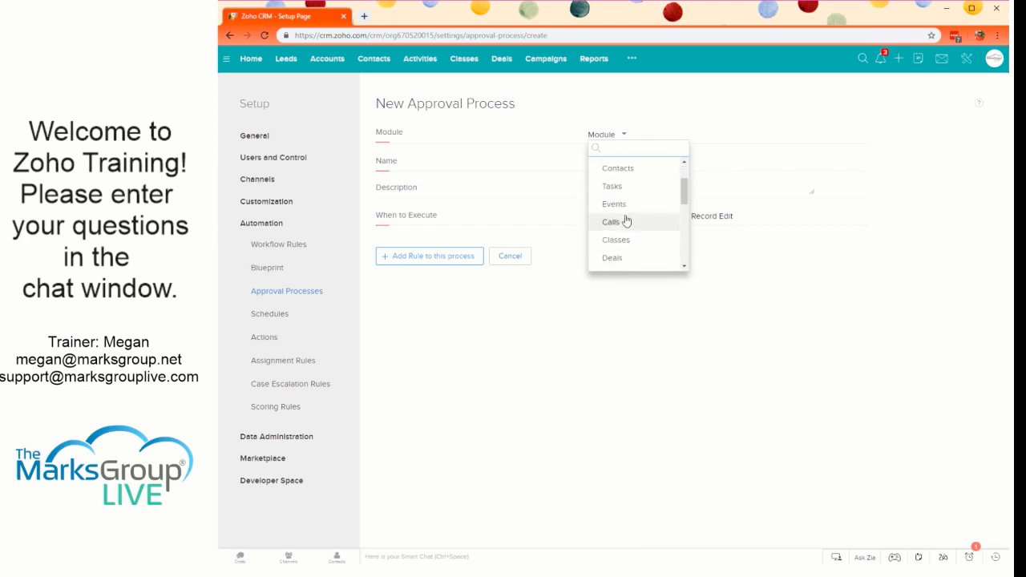
pyautogui.click(614, 257)
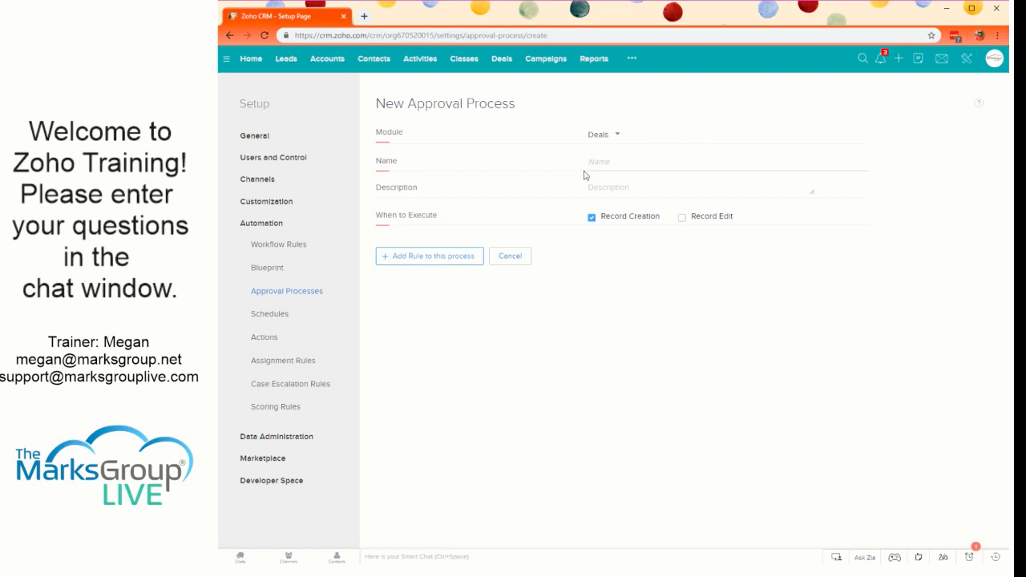
# - Name the approval process "Deals Greater than 50k", set it to execute on record creation only, and add a rule to it
pyautogui.click(606, 161)
pyautogui.write('Deals Greater than 50k')
pyautogui.click(603, 187)
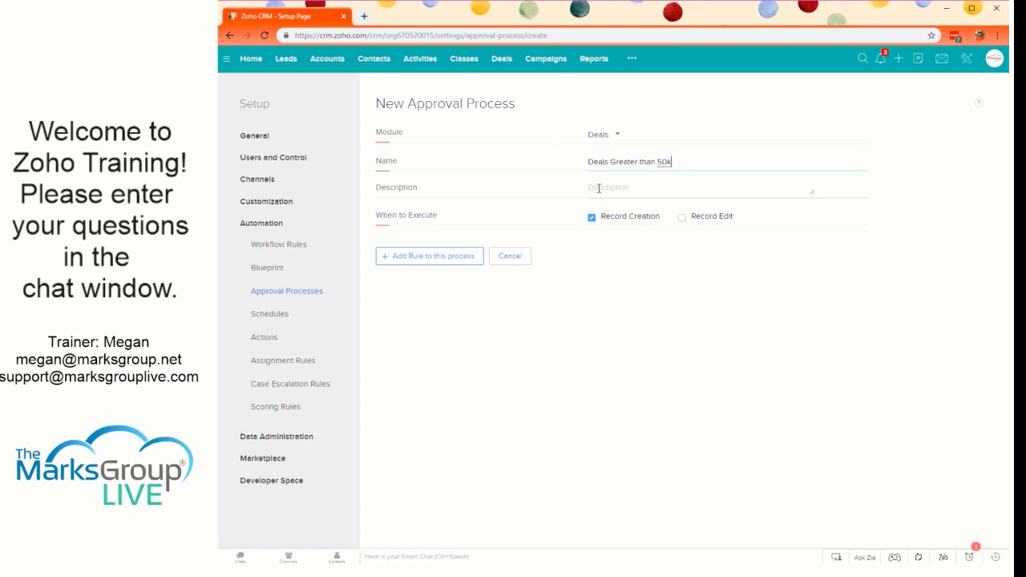
pyautogui.click(407, 216)
pyautogui.click(685, 216)
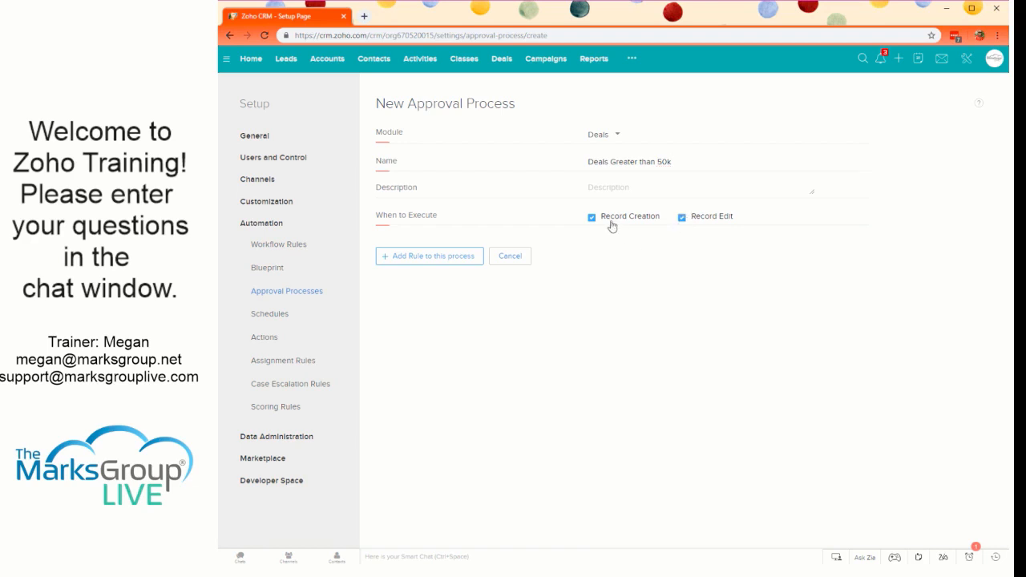
pyautogui.click(697, 224)
pyautogui.click(446, 254)
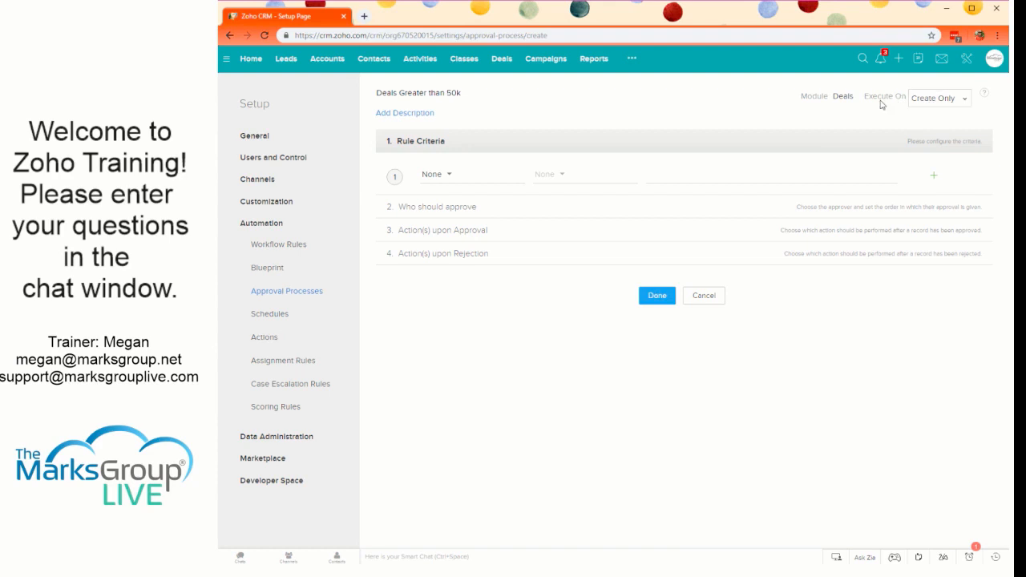
# - Check the execution options, set the rule criteria to Amount >= 50000, and continue to who should approve
pyautogui.click(920, 97)
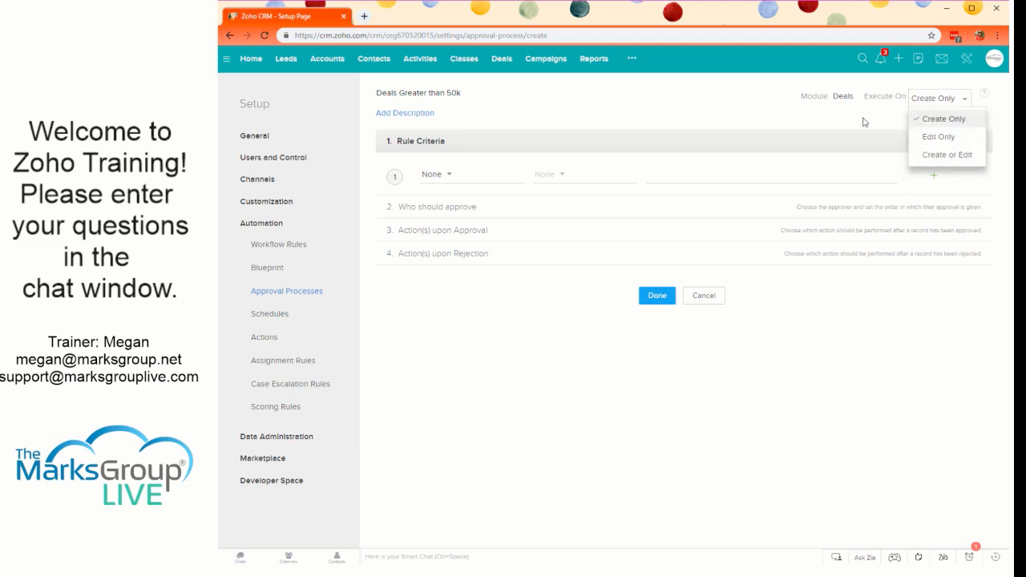
pyautogui.click(841, 133)
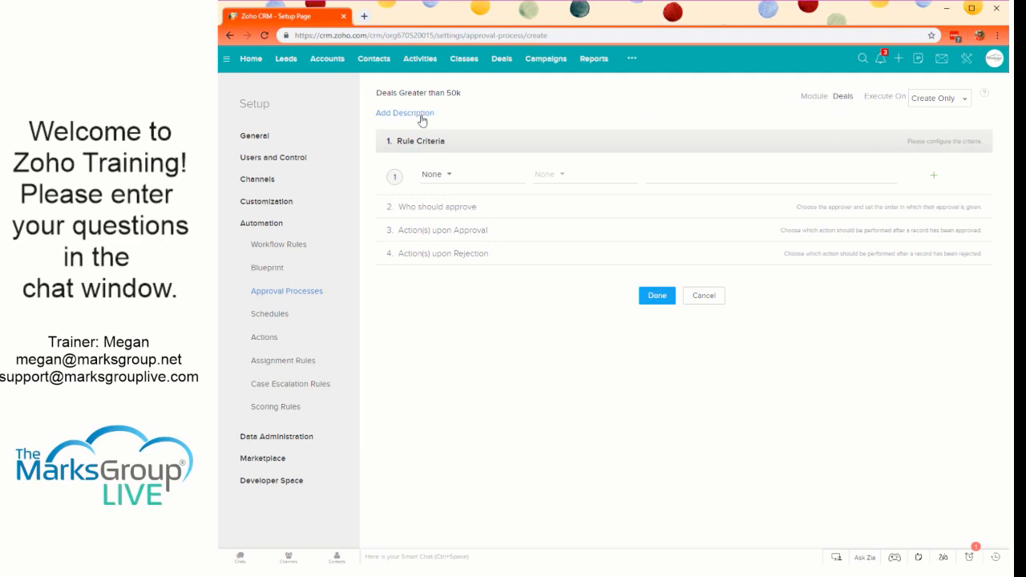
pyautogui.click(461, 181)
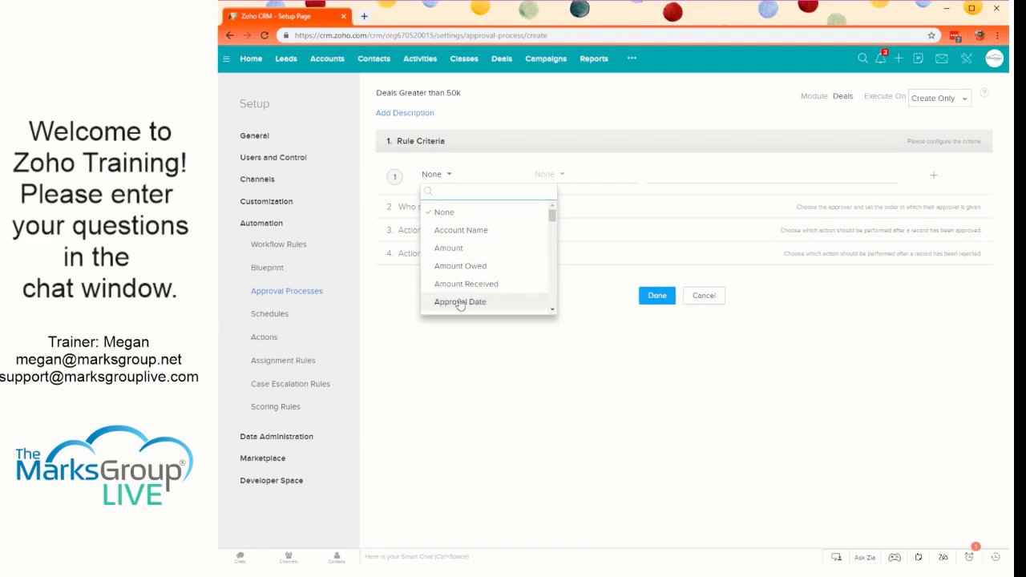
pyautogui.scroll(-2, 457, 298)
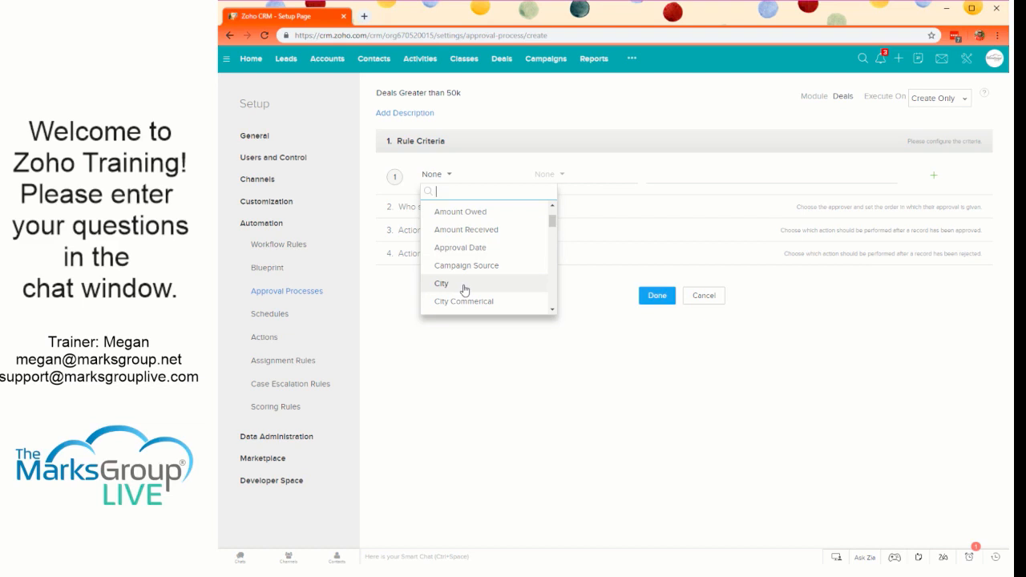
pyautogui.scroll(3, 467, 255)
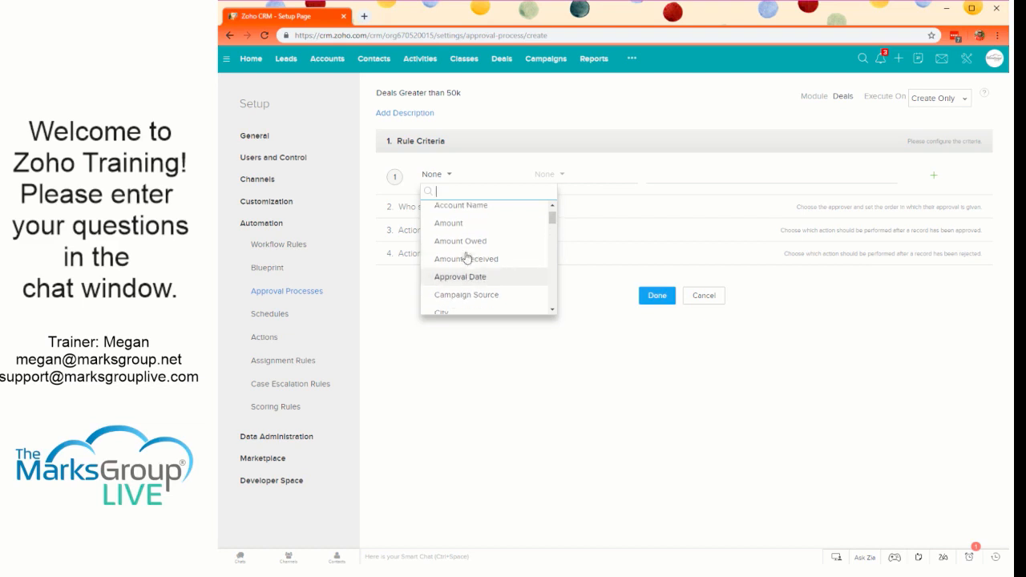
pyautogui.click(465, 247)
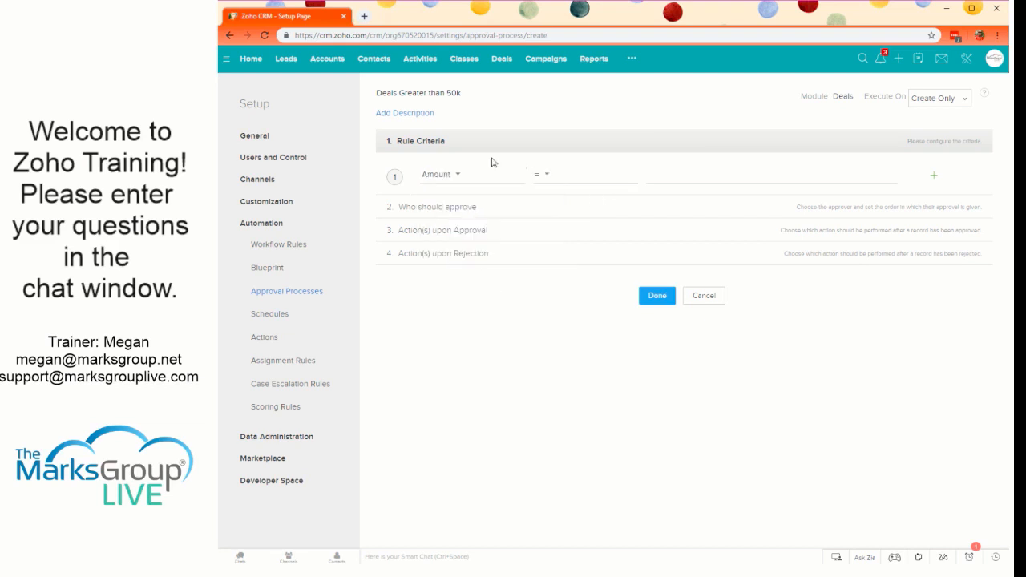
pyautogui.click(591, 178)
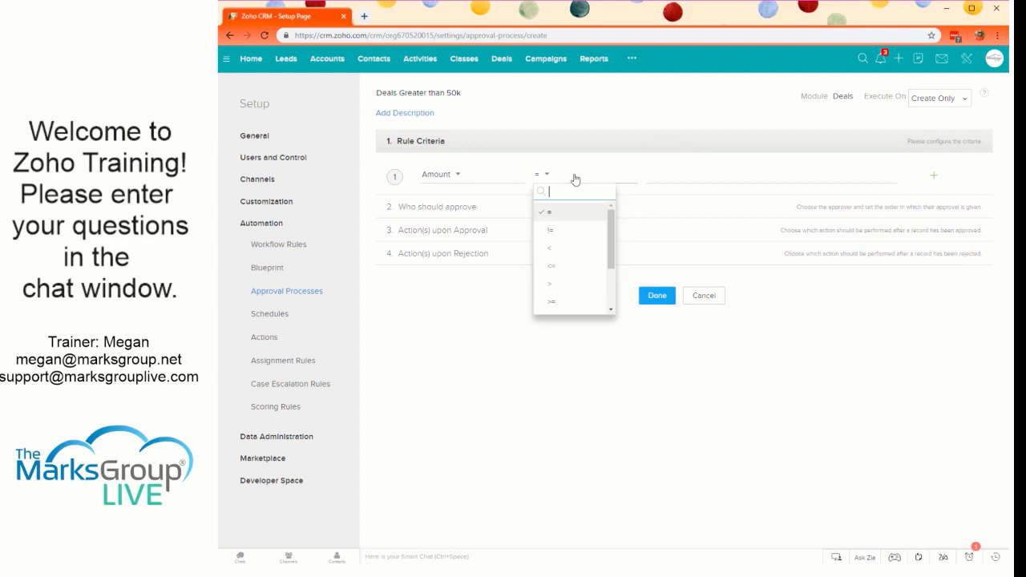
pyautogui.click(551, 302)
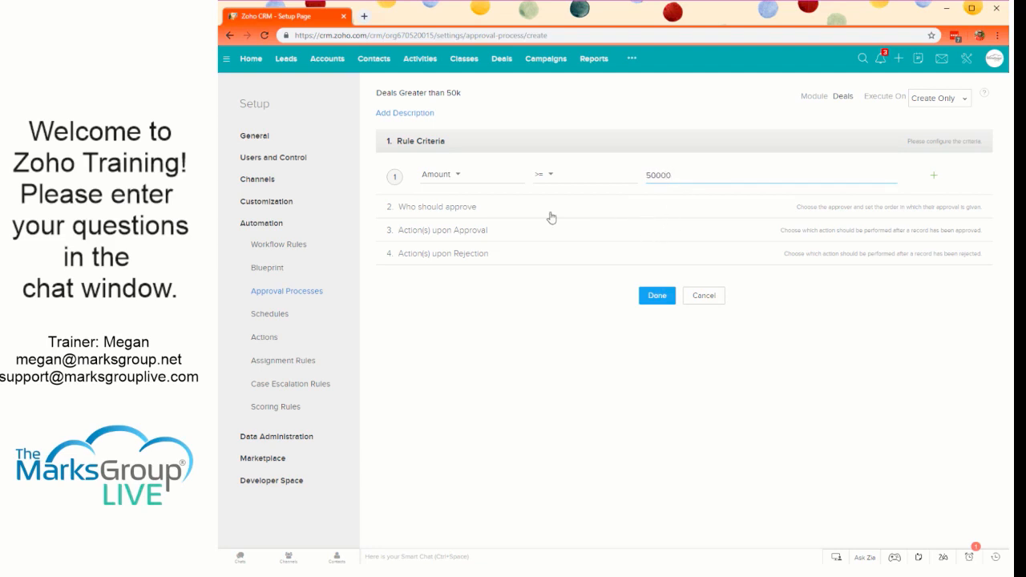
pyautogui.click(502, 206)
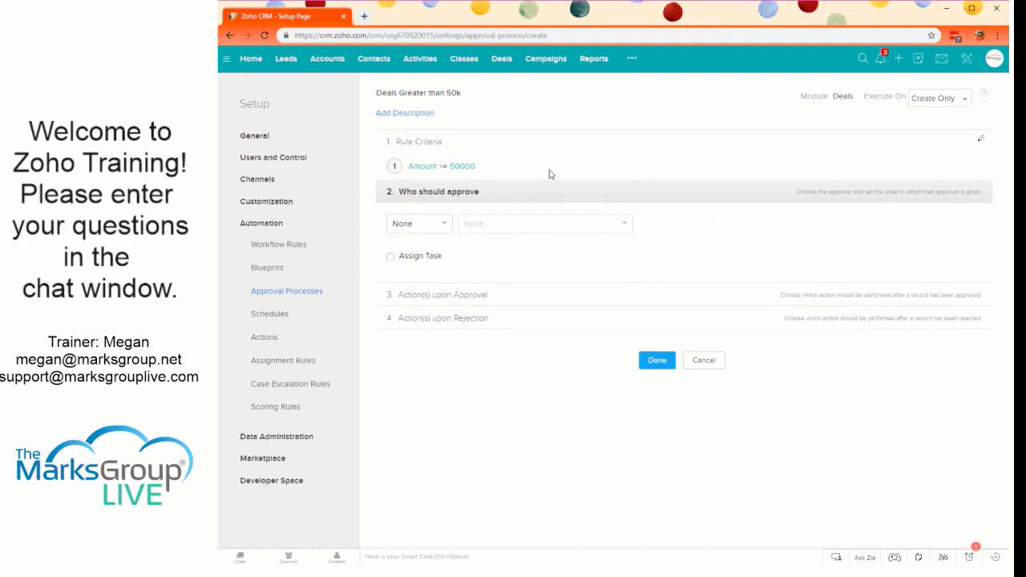
# - Try to reopen the rule's Amount criterion for editing before choosing an approver
pyautogui.click(423, 166)
pyautogui.click(710, 97)
pyautogui.click(393, 168)
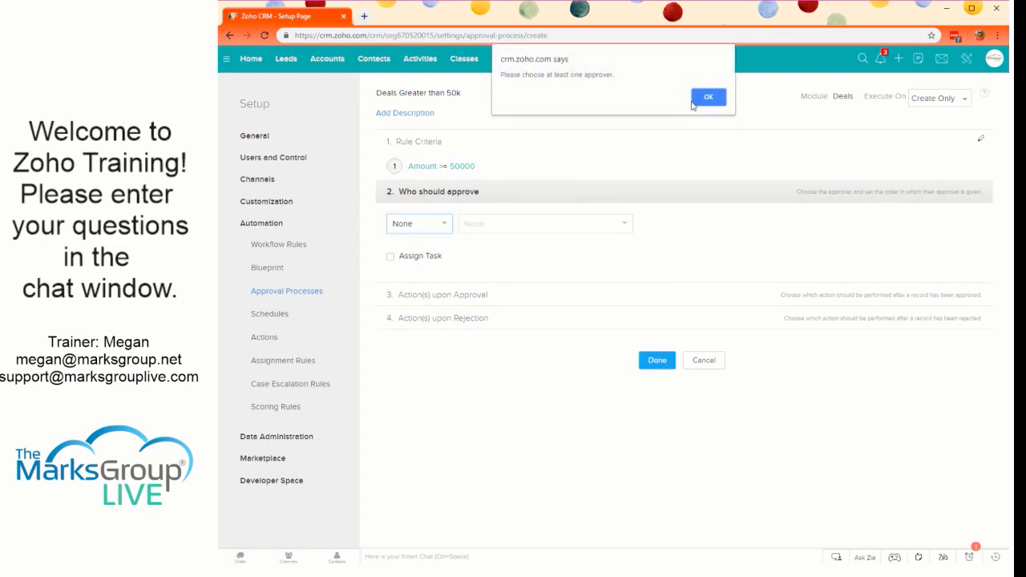
pyautogui.click(695, 97)
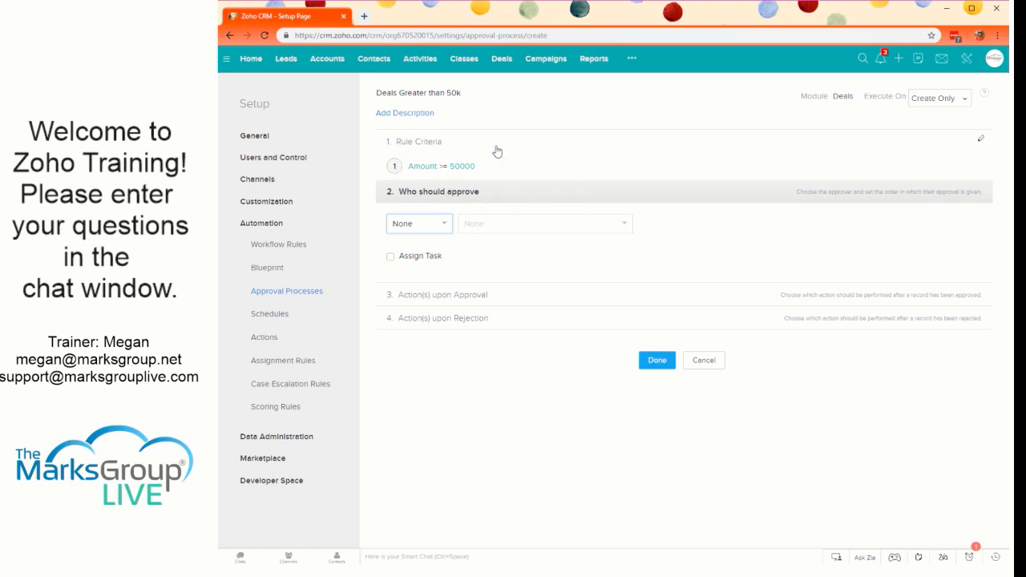
# - View the available users as approvers and set the approver to the VP of Sales role instead
pyautogui.click(418, 224)
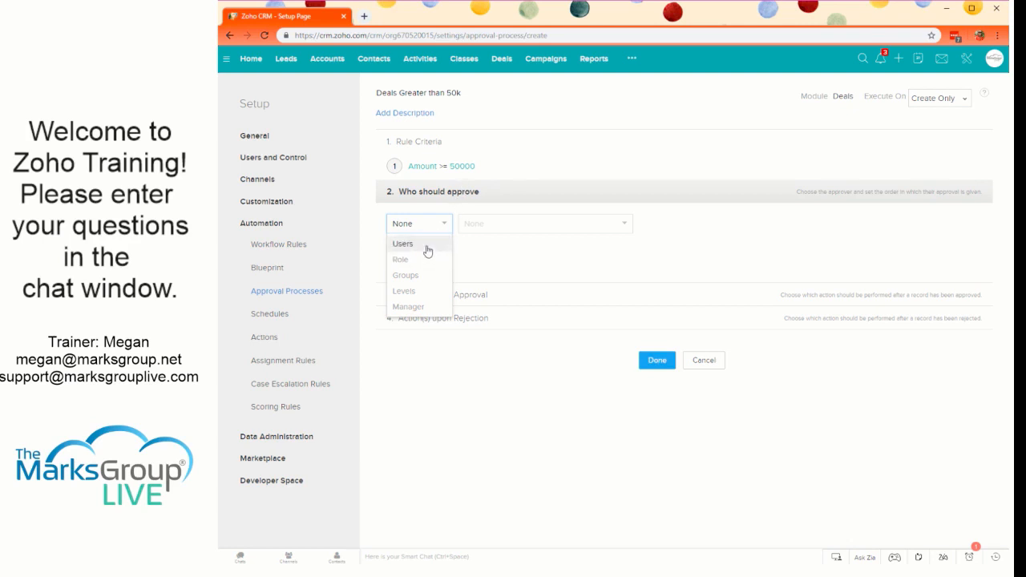
pyautogui.click(417, 243)
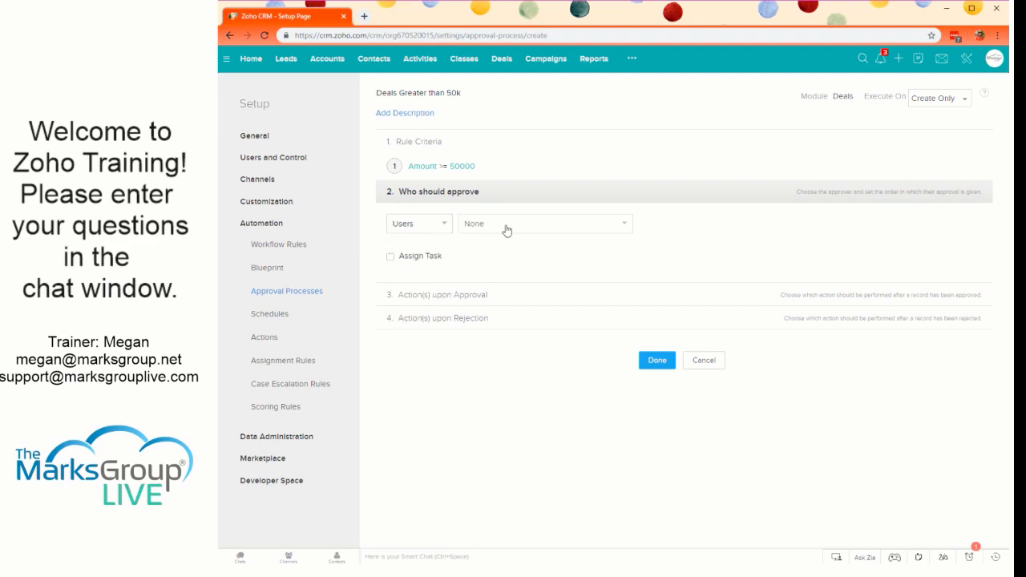
pyautogui.click(505, 226)
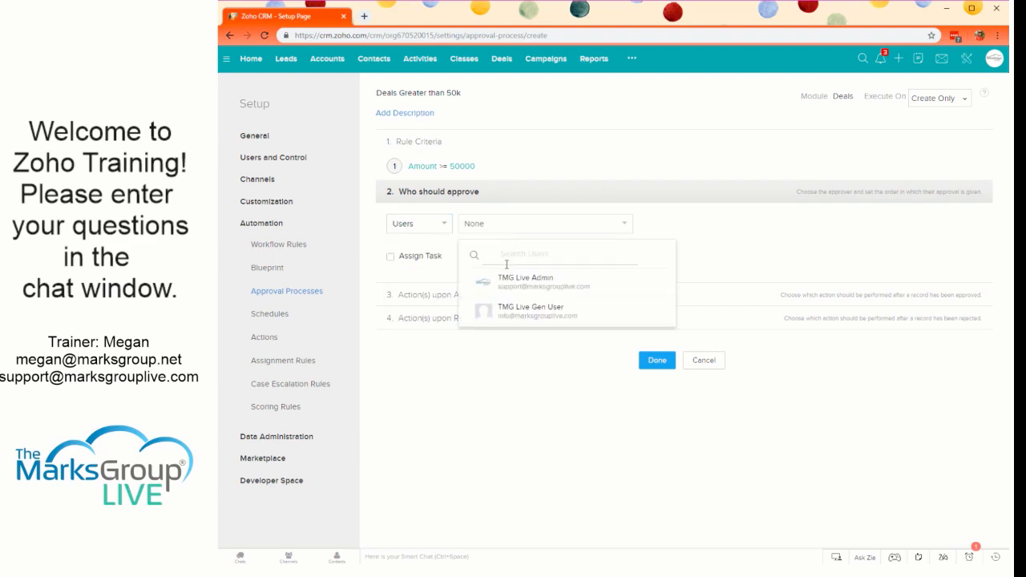
pyautogui.click(418, 228)
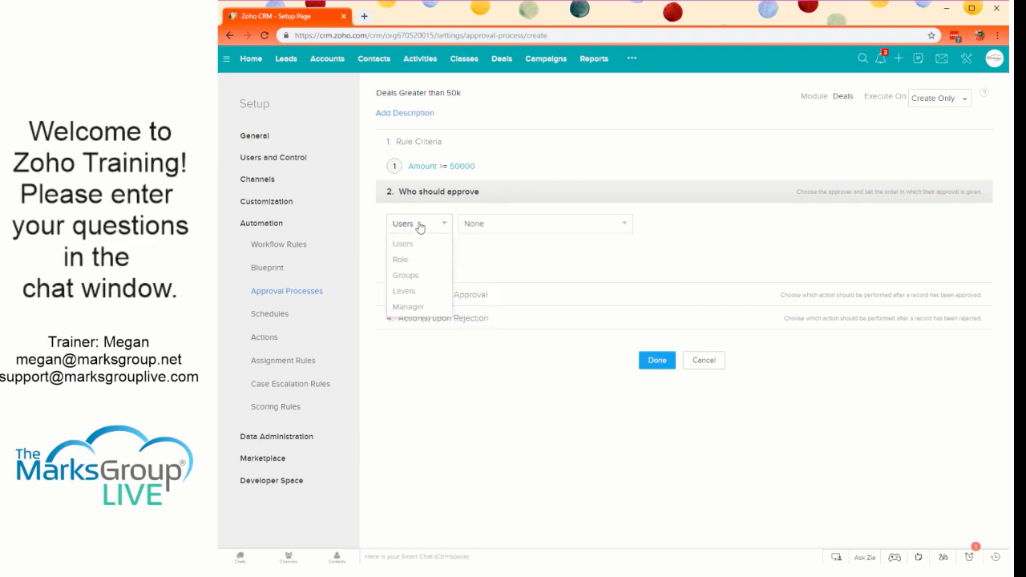
pyautogui.click(401, 259)
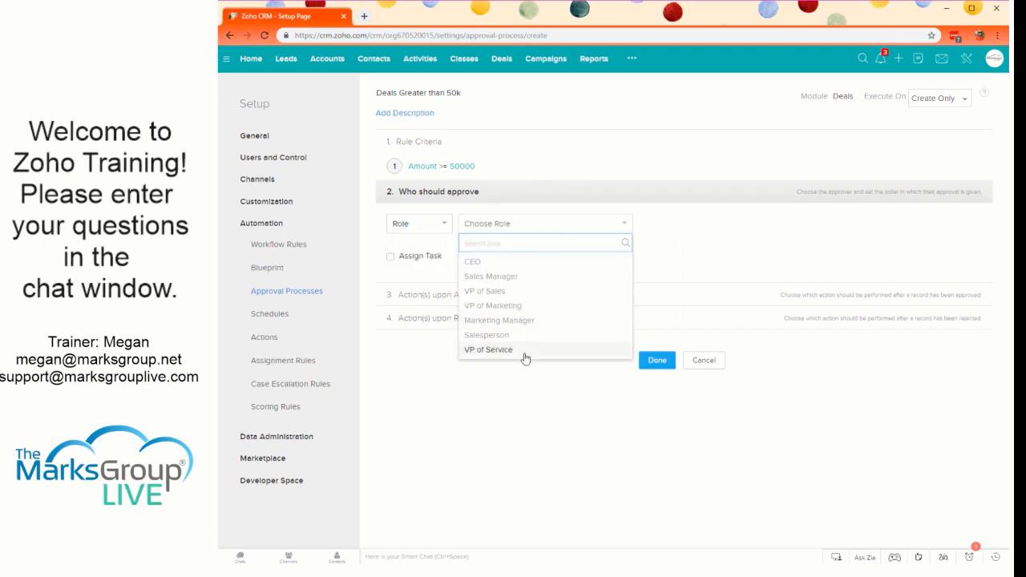
pyautogui.click(526, 293)
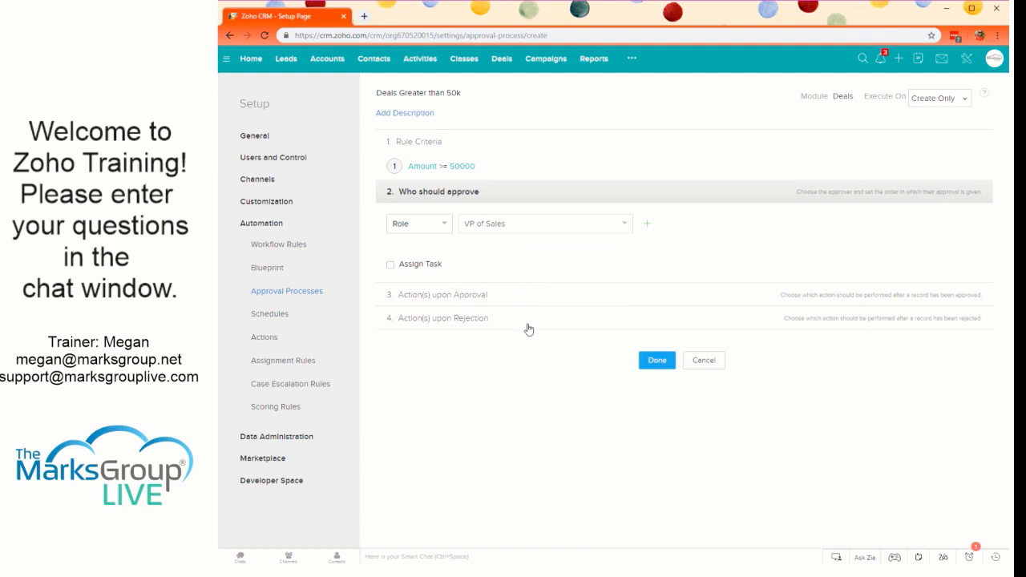
# - Try the other approver types for the first approver: Groups with Sales, Levels, Manager and Role
pyautogui.click(418, 224)
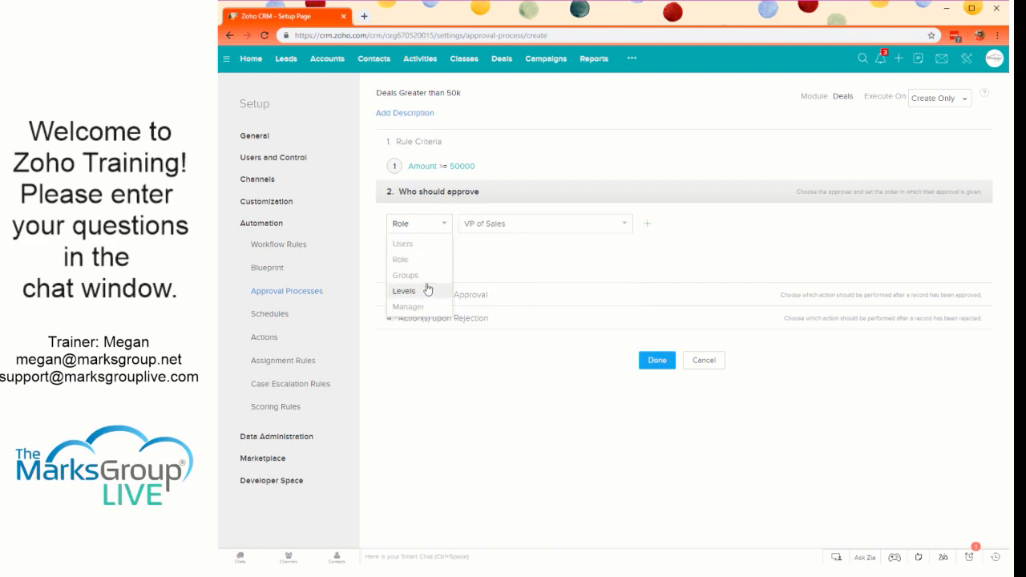
pyautogui.click(428, 282)
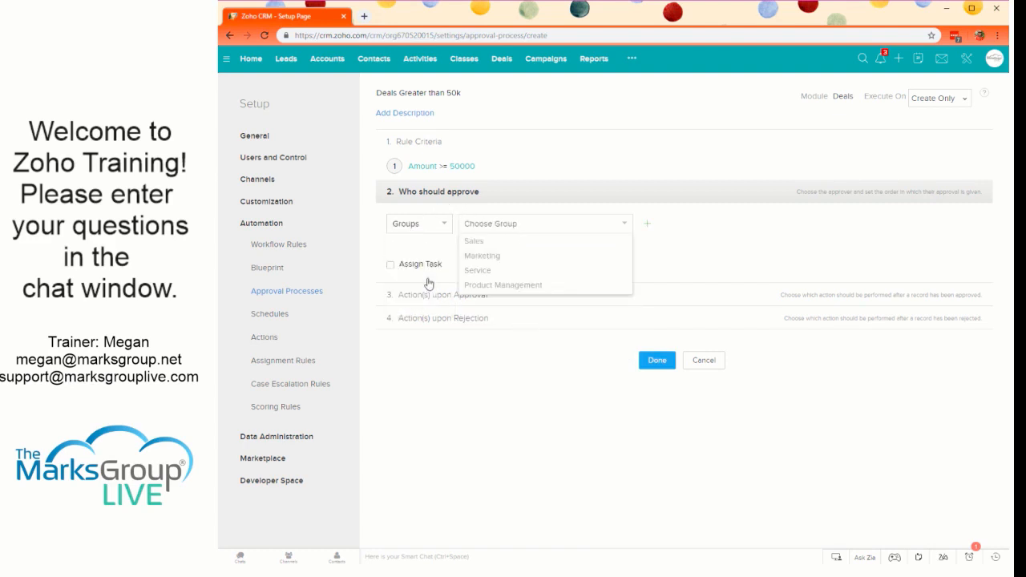
pyautogui.click(528, 242)
pyautogui.click(428, 225)
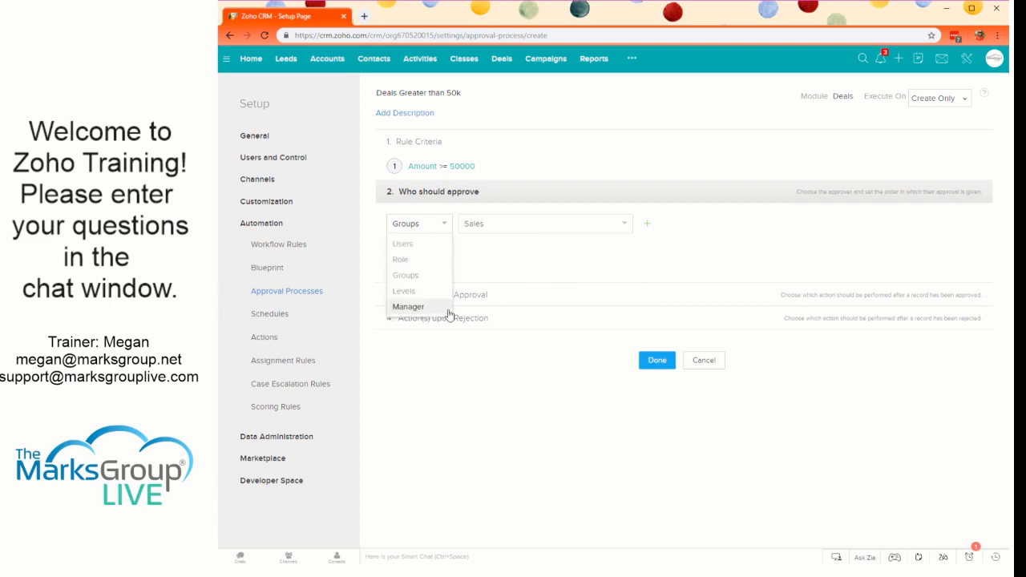
pyautogui.click(441, 292)
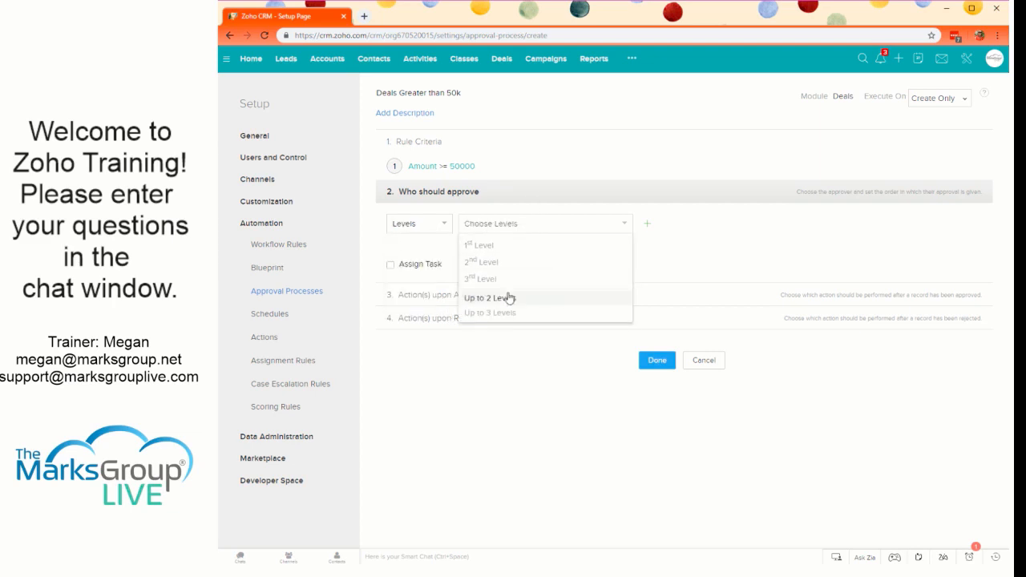
pyautogui.click(433, 224)
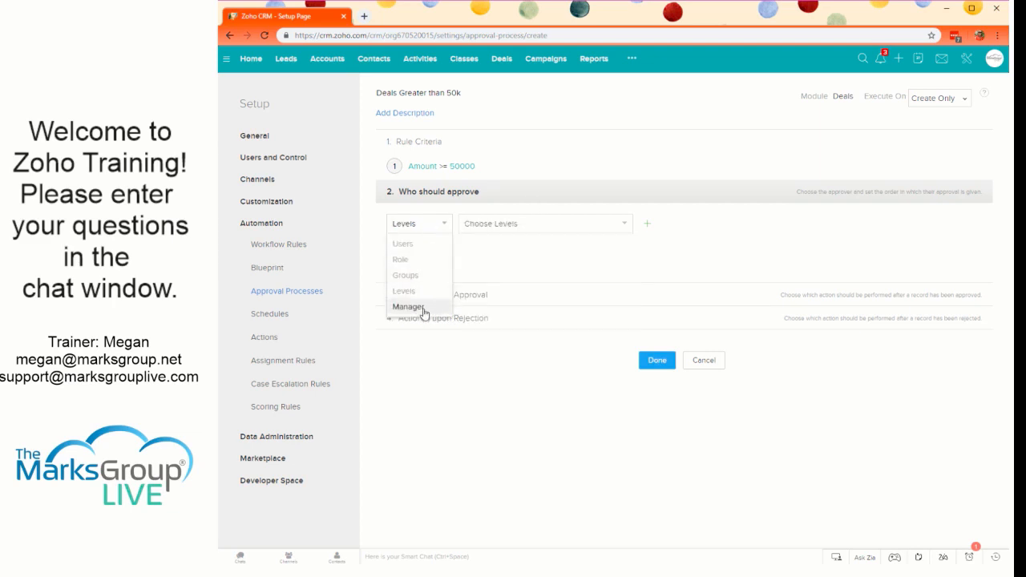
pyautogui.click(419, 308)
pyautogui.click(434, 225)
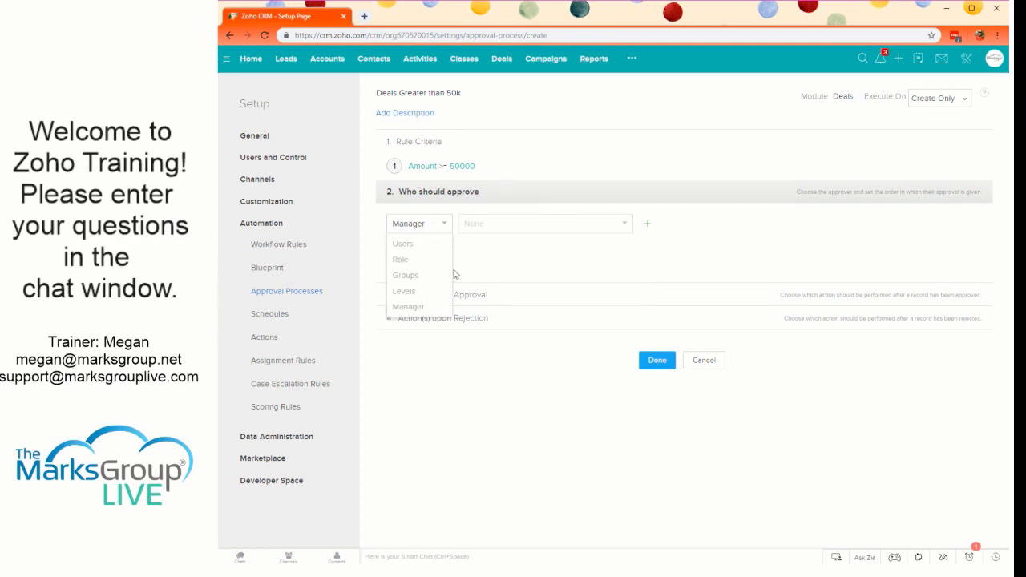
pyautogui.click(429, 268)
# - Set the first approver to the user TMG Live Admin
pyautogui.click(430, 225)
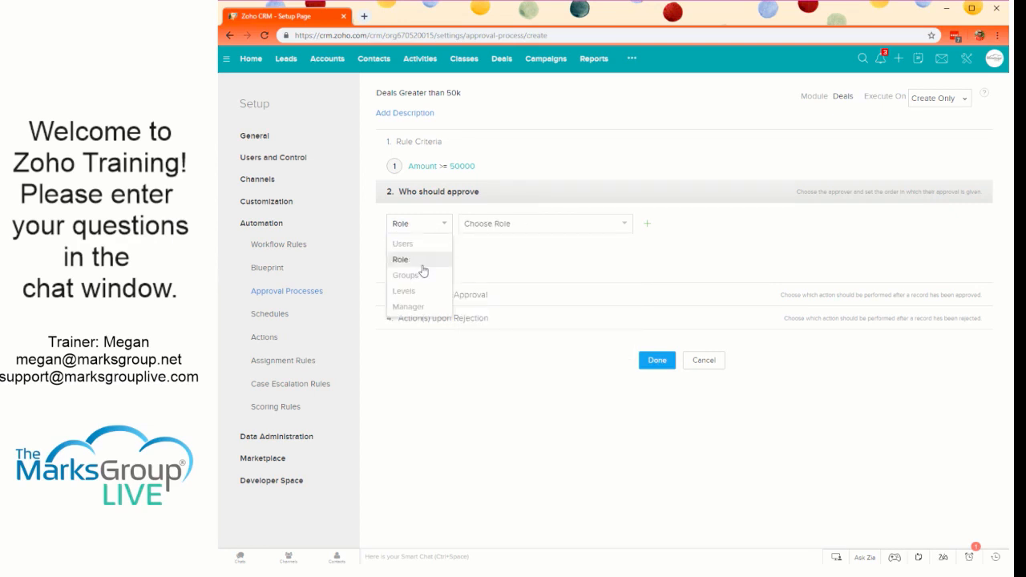
pyautogui.click(422, 244)
pyautogui.click(495, 226)
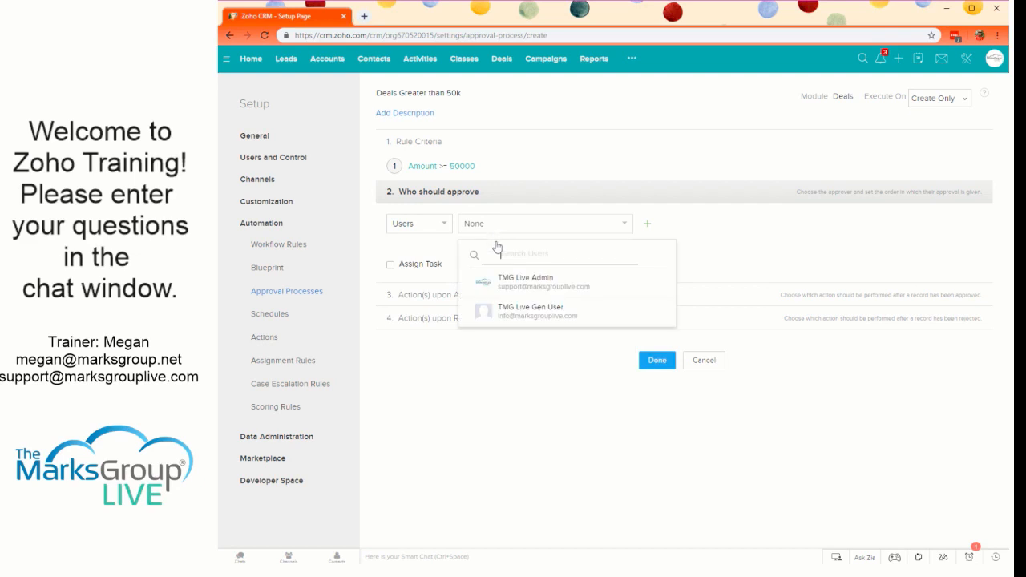
pyautogui.click(568, 285)
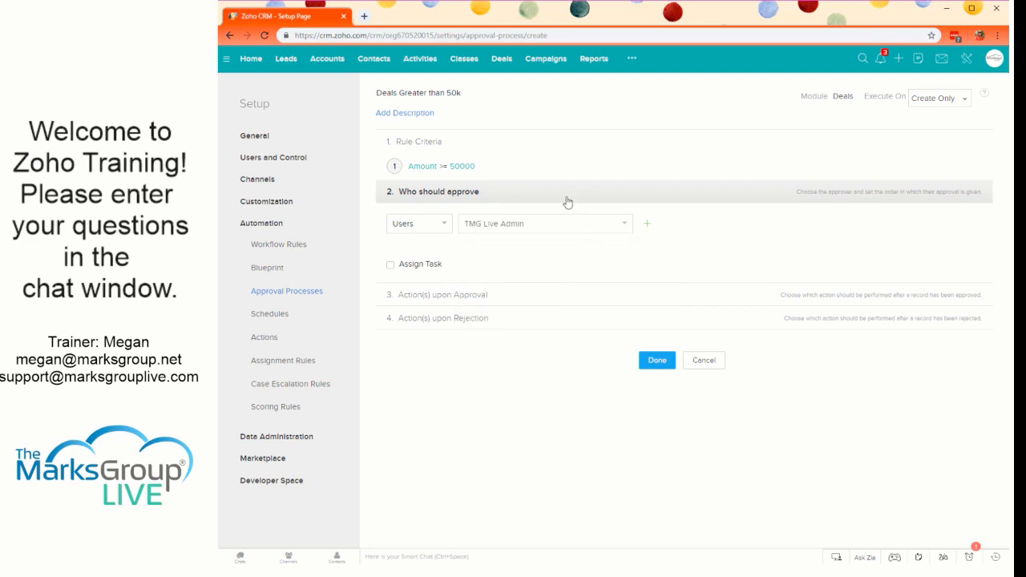
# - Add a second approver and set it to the VP of Sales role
pyautogui.click(648, 227)
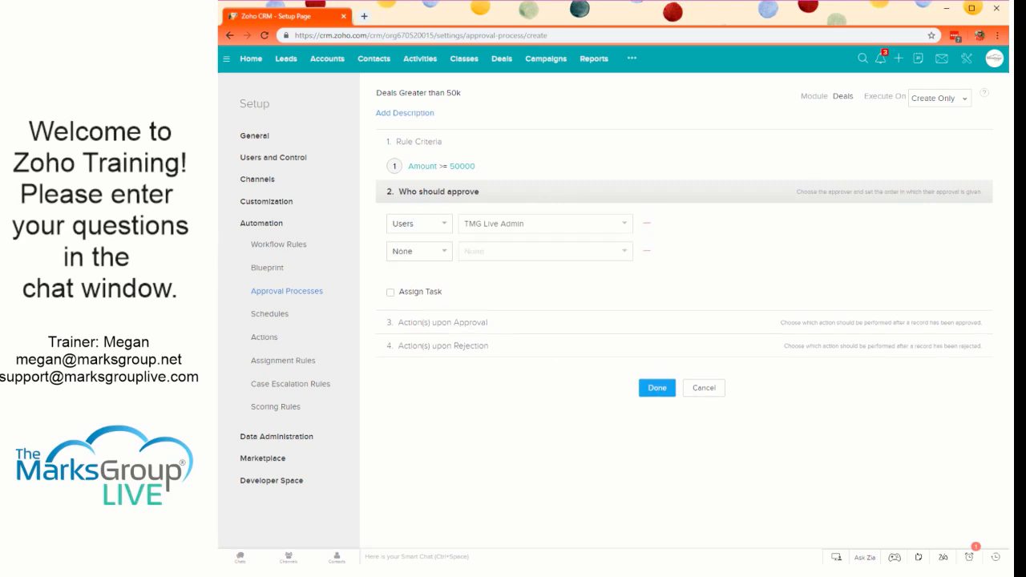
pyautogui.click(427, 256)
pyautogui.click(427, 274)
pyautogui.click(483, 255)
pyautogui.click(398, 254)
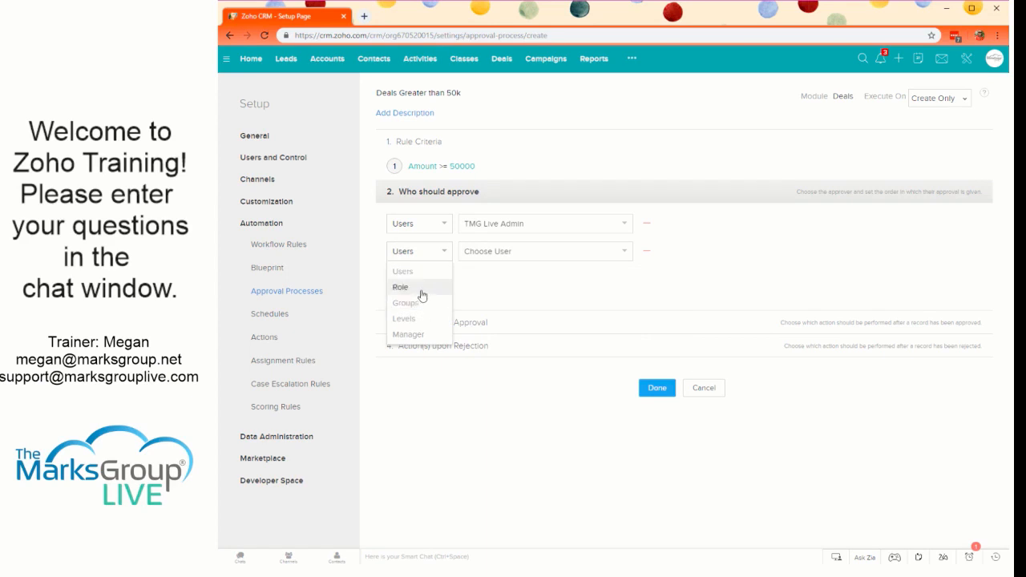
pyautogui.click(404, 287)
pyautogui.click(485, 255)
pyautogui.click(493, 319)
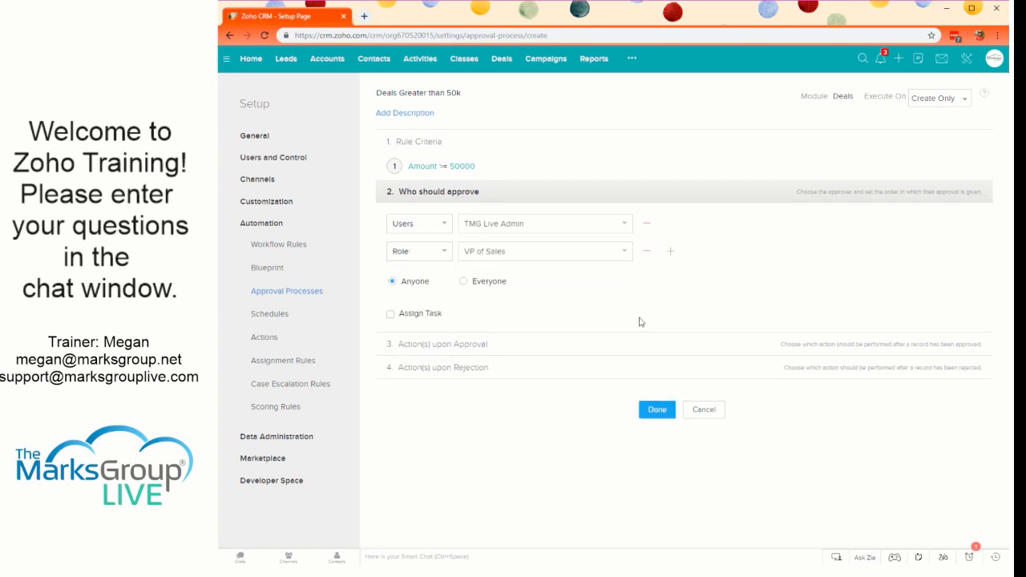
# - Compare the Anyone and Everyone approval options and require approval from Everyone
pyautogui.click(501, 287)
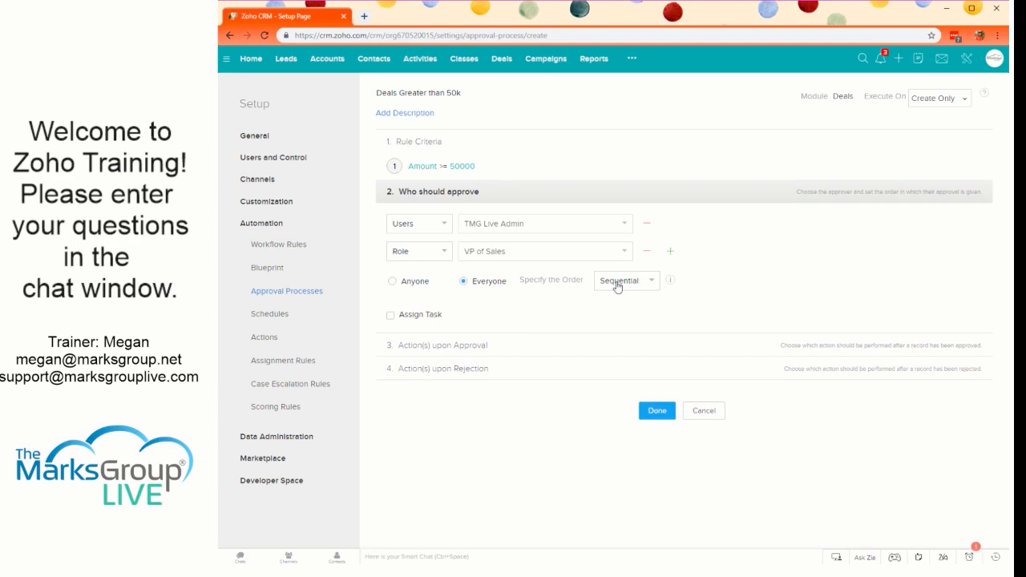
pyautogui.click(414, 285)
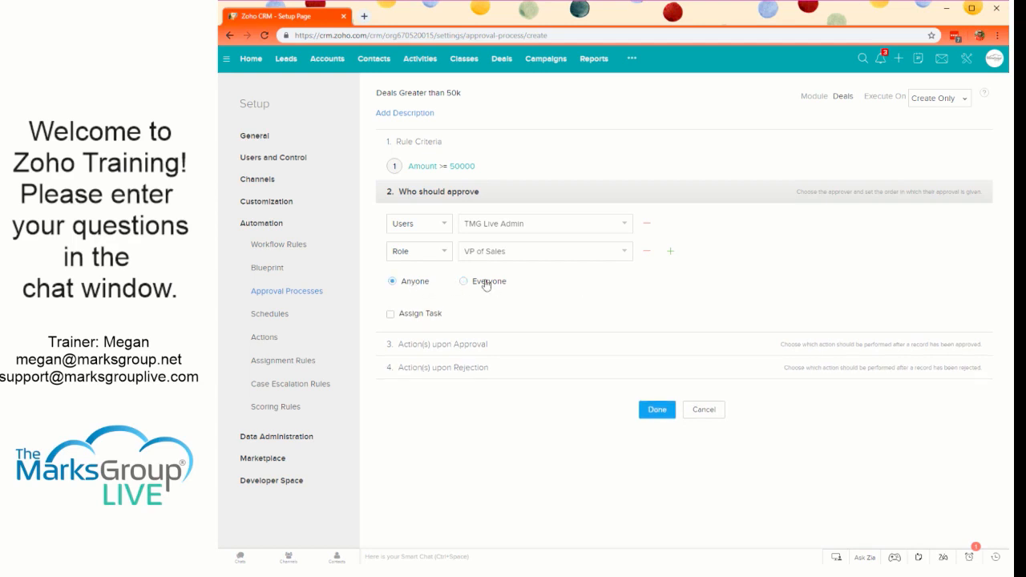
pyautogui.click(486, 286)
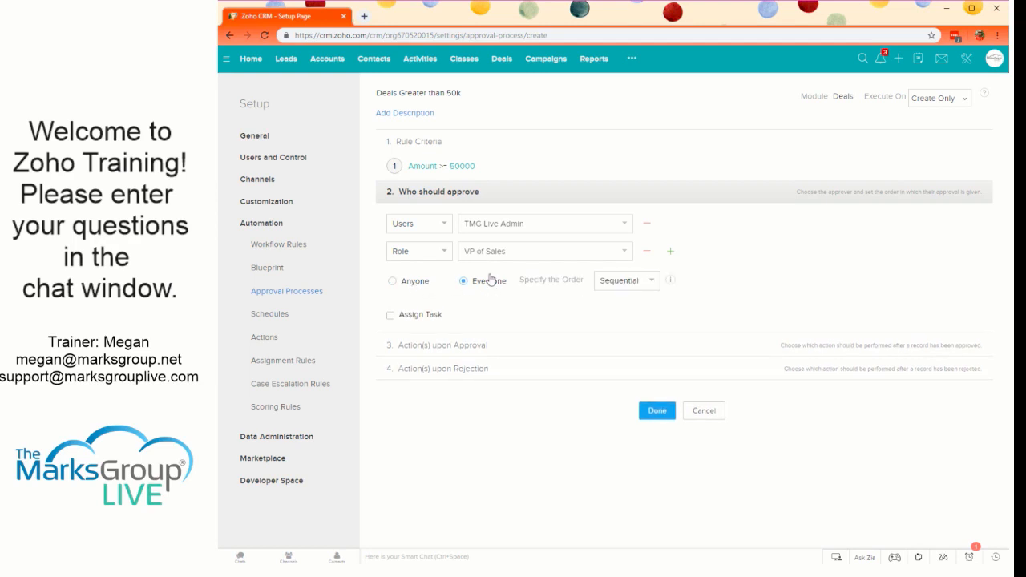
pyautogui.click(391, 286)
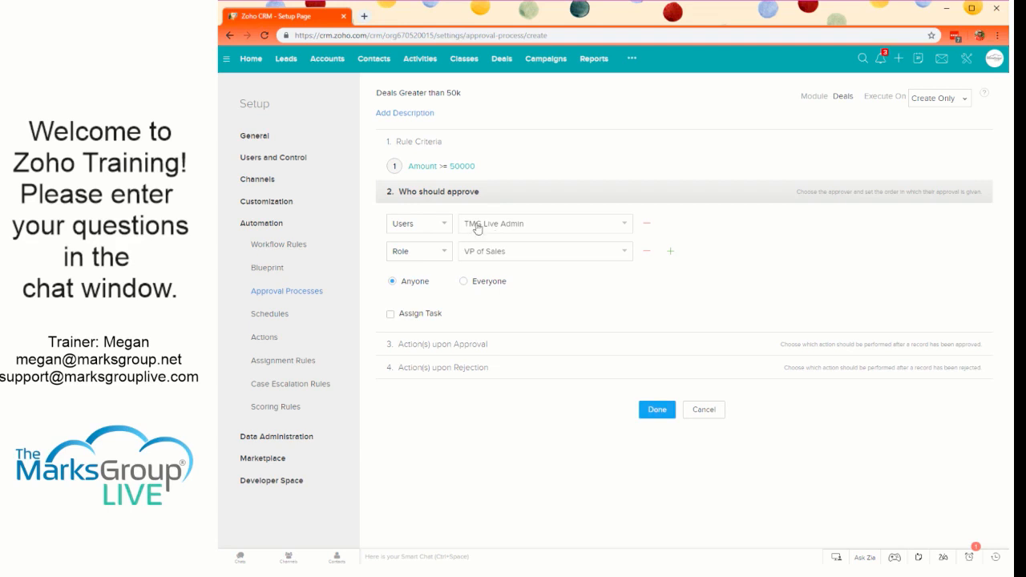
pyautogui.click(465, 282)
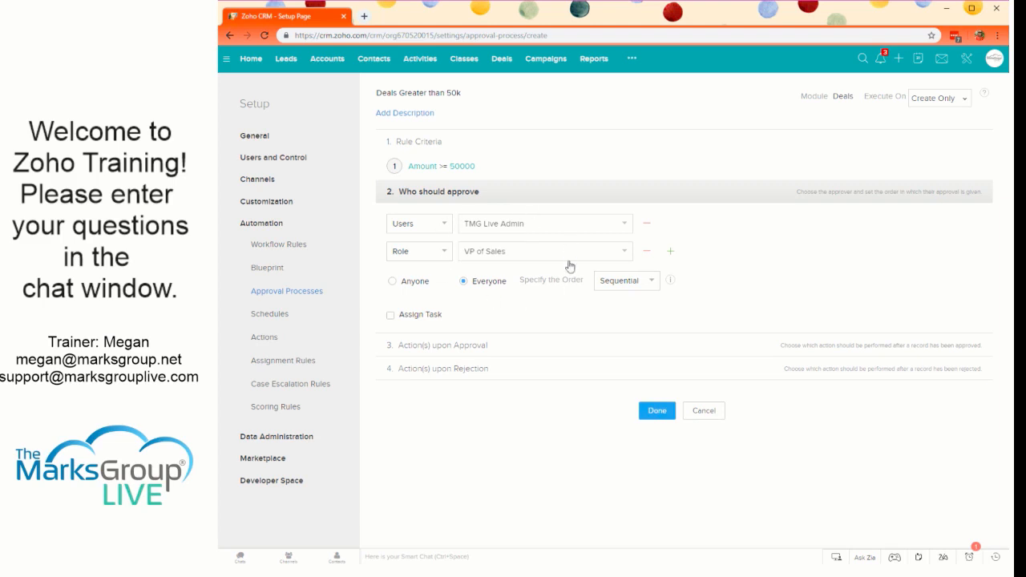
# - Compare the Sequential and Parallel approval orders with their explanatory diagrams, leaving the order on Sequential
pyautogui.click(636, 289)
pyautogui.click(619, 319)
pyautogui.click(626, 278)
pyautogui.click(629, 307)
pyautogui.moveTo(673, 281)
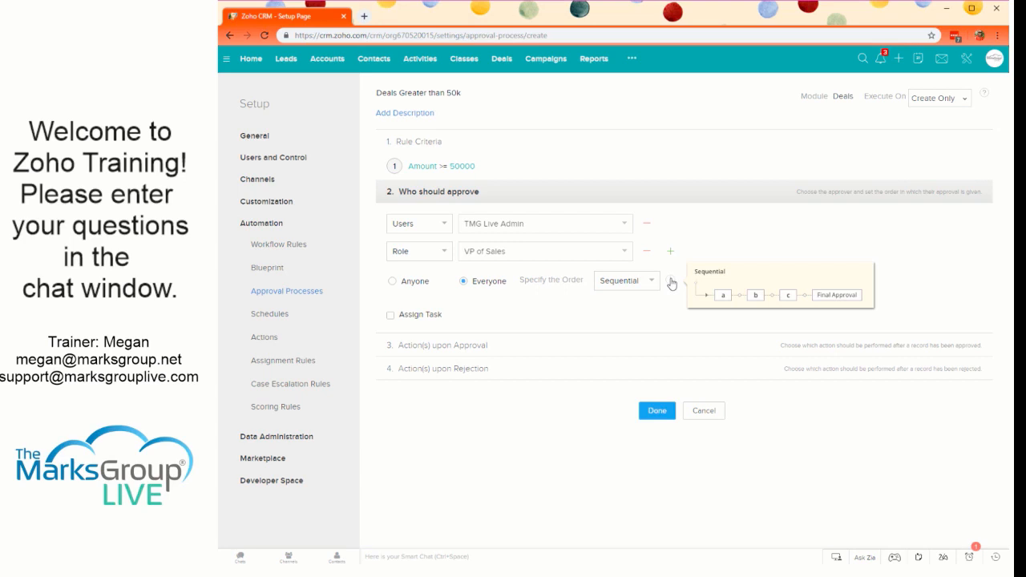
pyautogui.click(630, 283)
pyautogui.click(631, 317)
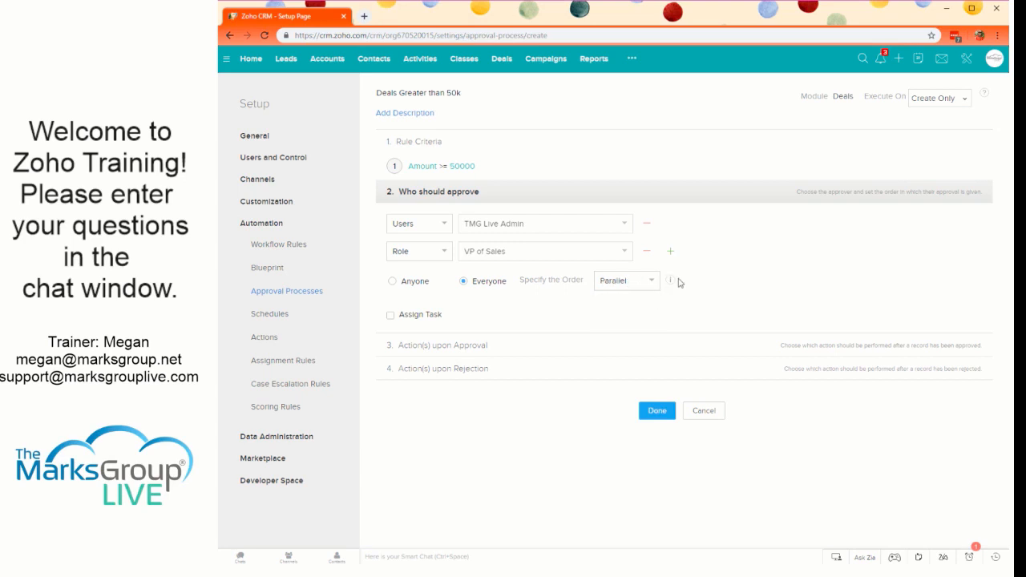
pyautogui.moveTo(674, 285)
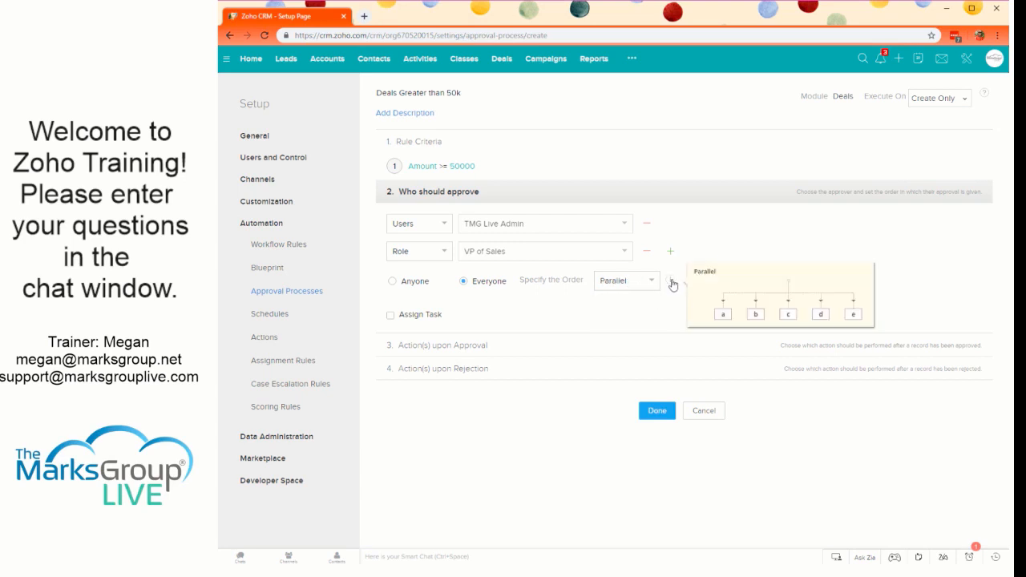
pyautogui.click(638, 284)
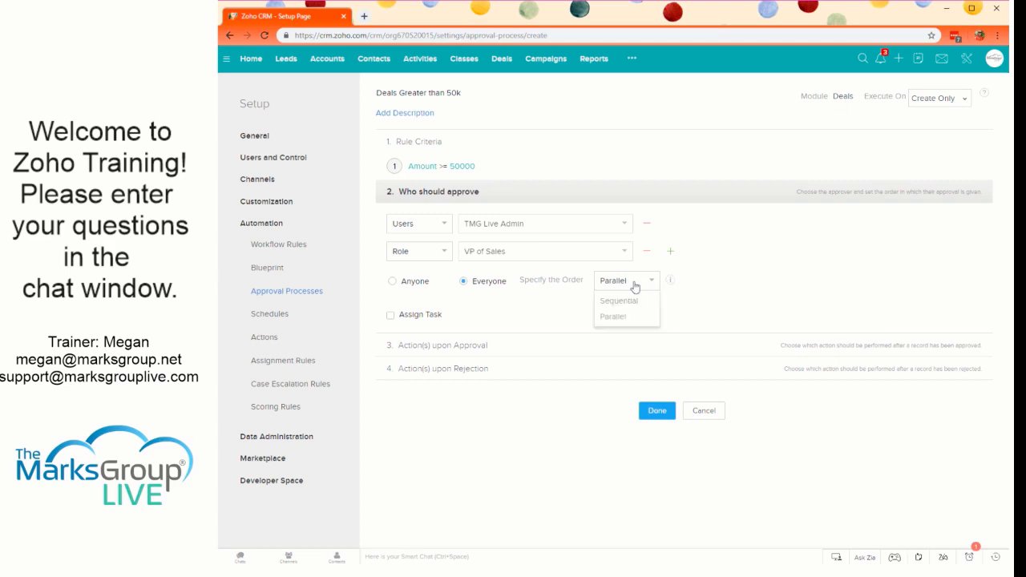
pyautogui.click(622, 299)
pyautogui.moveTo(671, 289)
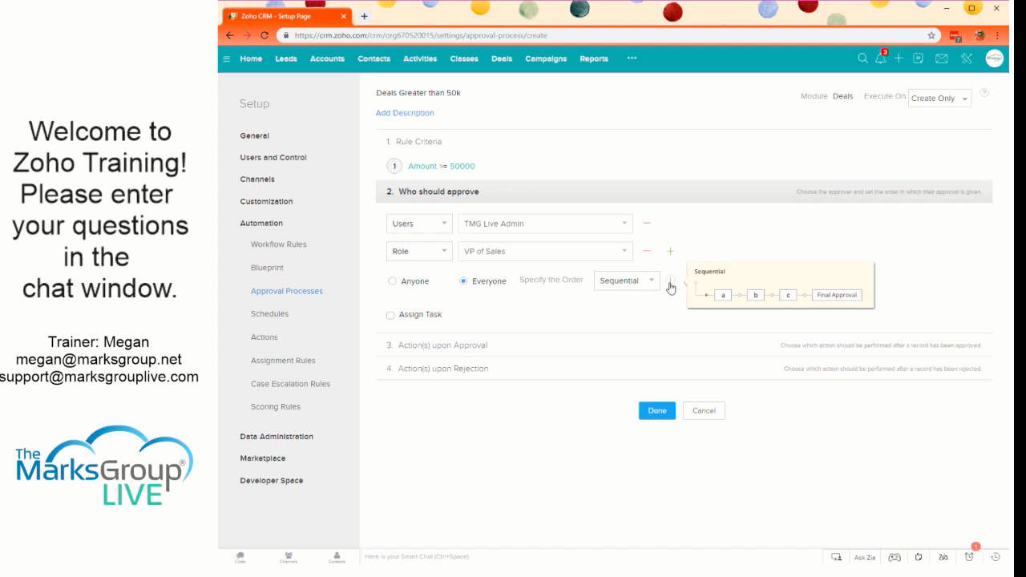
# - Enable task assignment for the approvers and select the "Please Review Deal" task
pyautogui.click(389, 316)
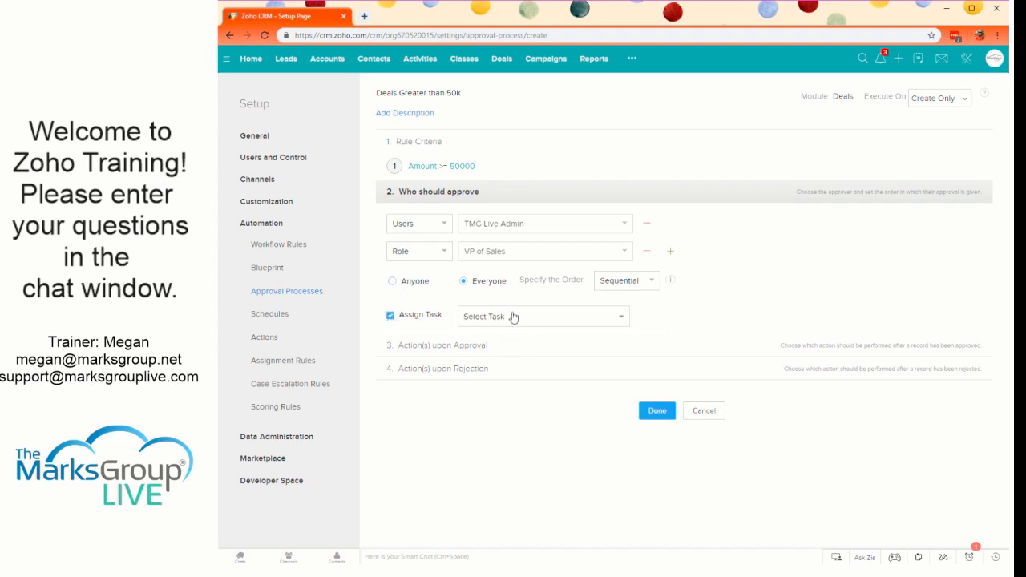
pyautogui.click(507, 319)
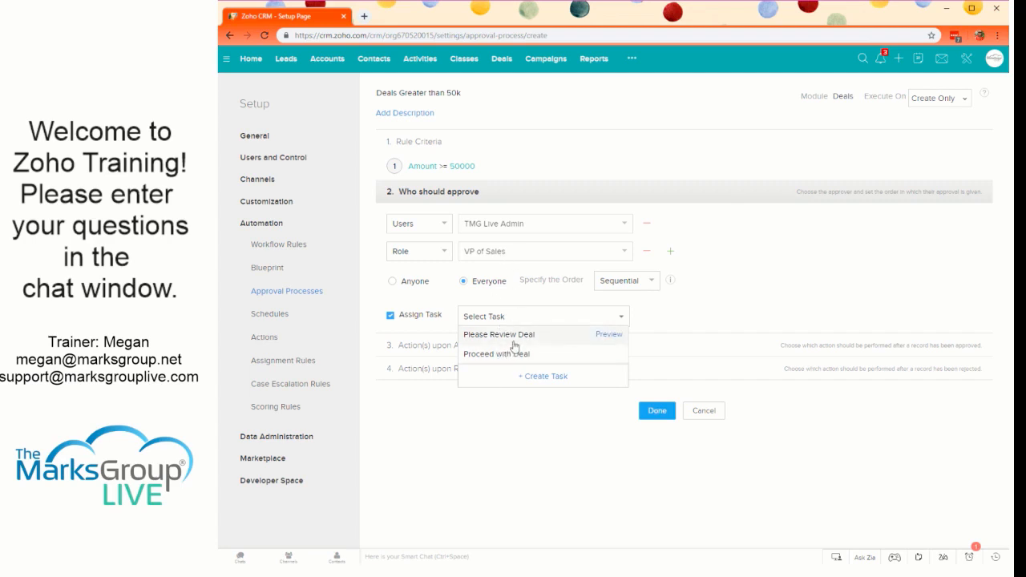
pyautogui.click(478, 338)
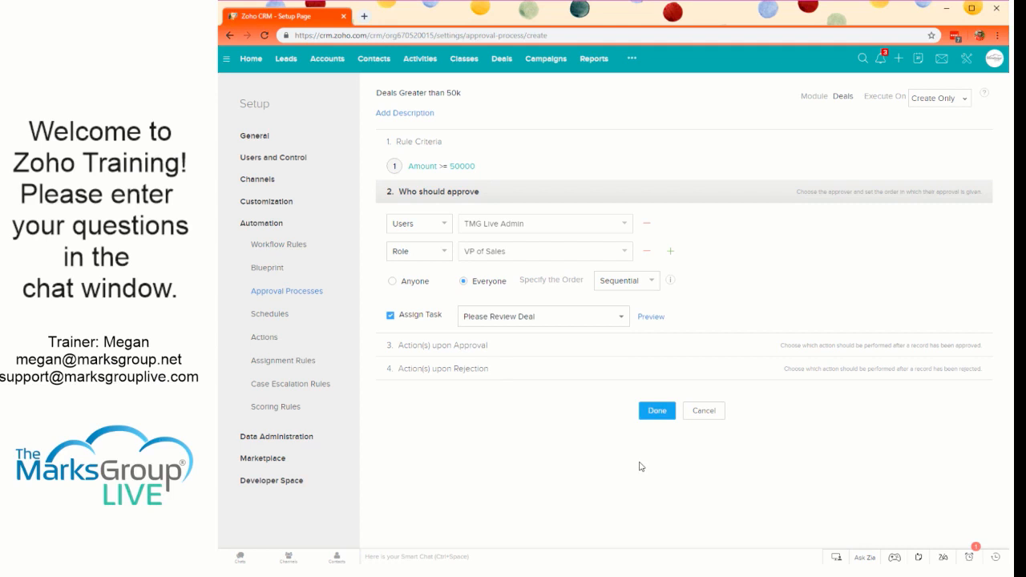
# - View the form for creating a new approver task and close it without saving
pyautogui.click(539, 316)
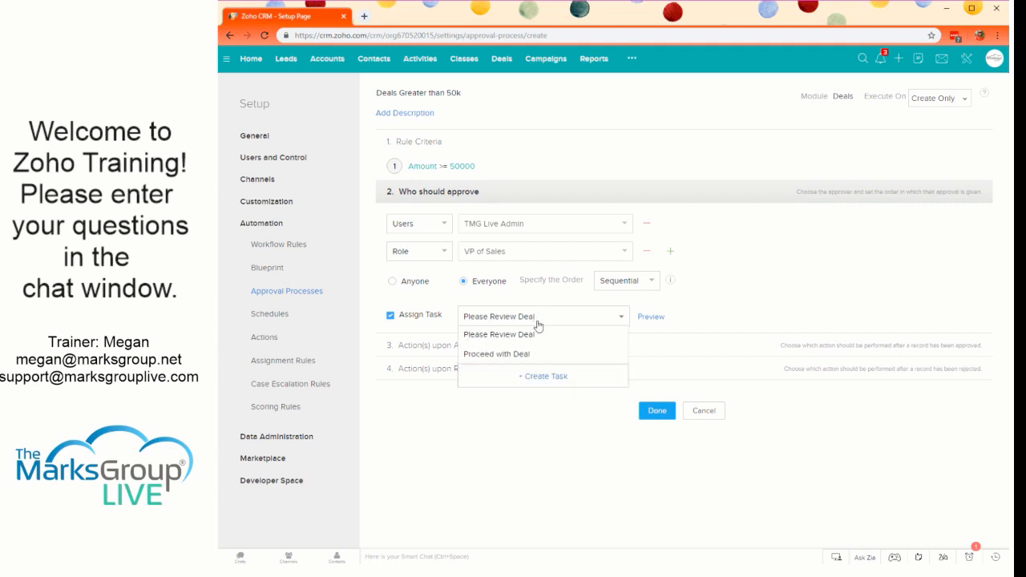
pyautogui.click(535, 377)
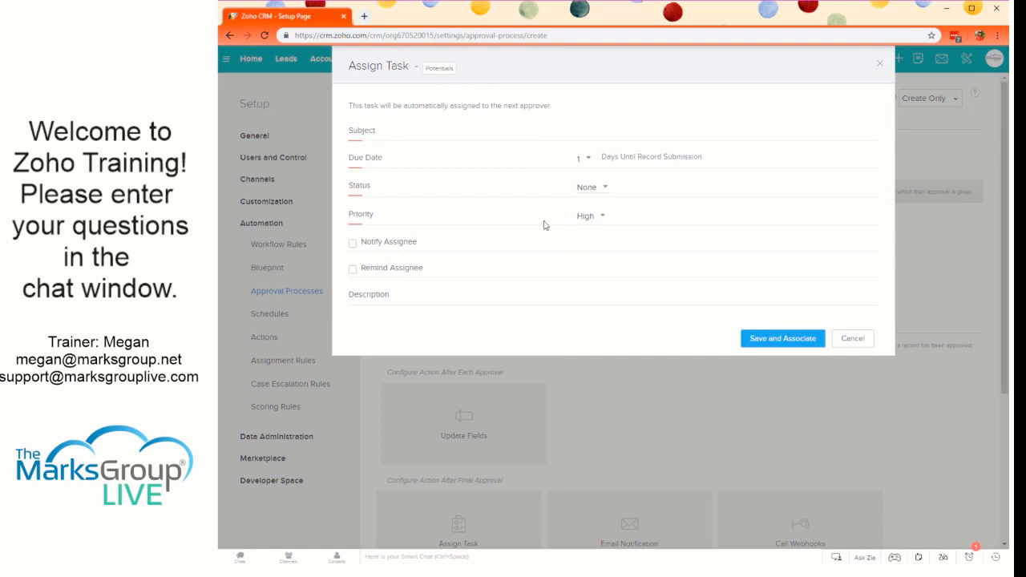
pyautogui.click(843, 345)
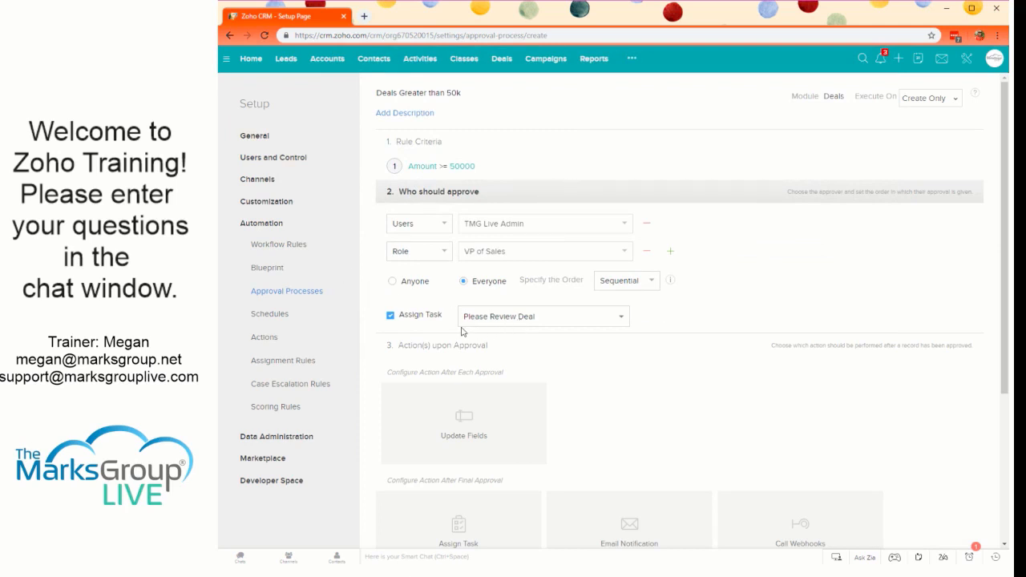
# - Look over the actions available upon approval and change the second approver to the user TMG Live Gen User
pyautogui.scroll(-2, 633, 389)
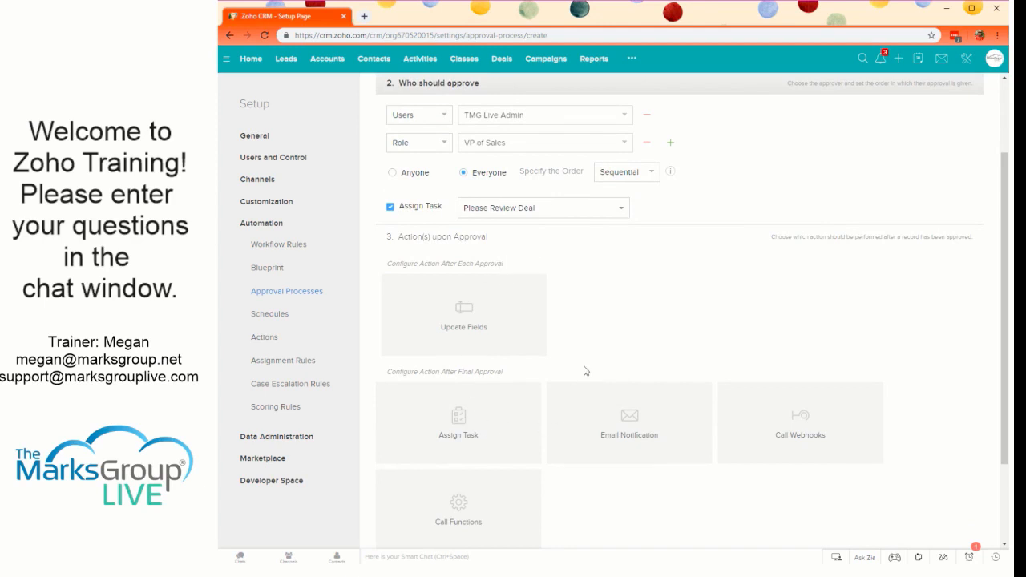
pyautogui.scroll(3, 561, 334)
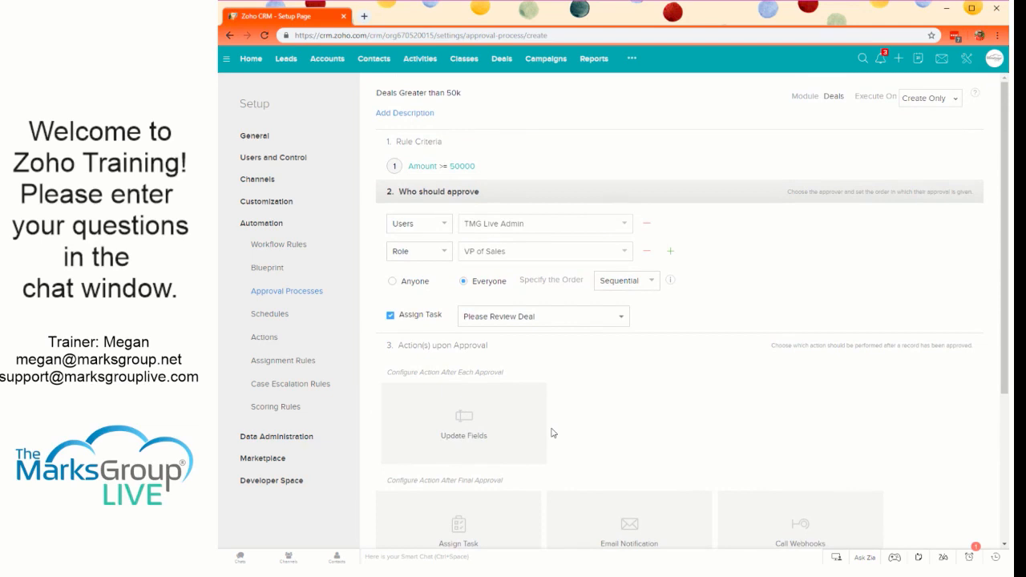
pyautogui.scroll(-2, 552, 433)
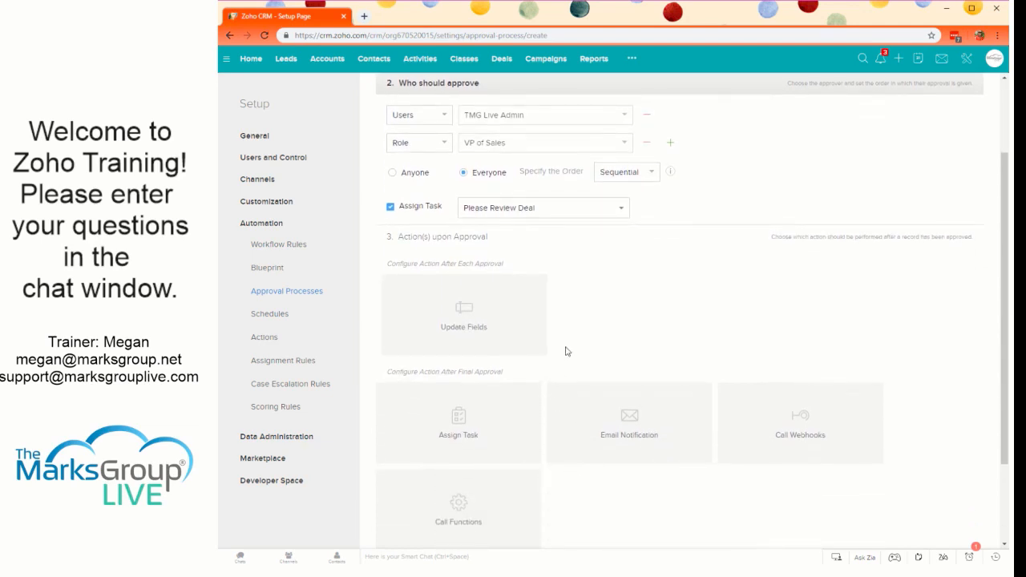
pyautogui.scroll(1, 566, 351)
pyautogui.click(437, 201)
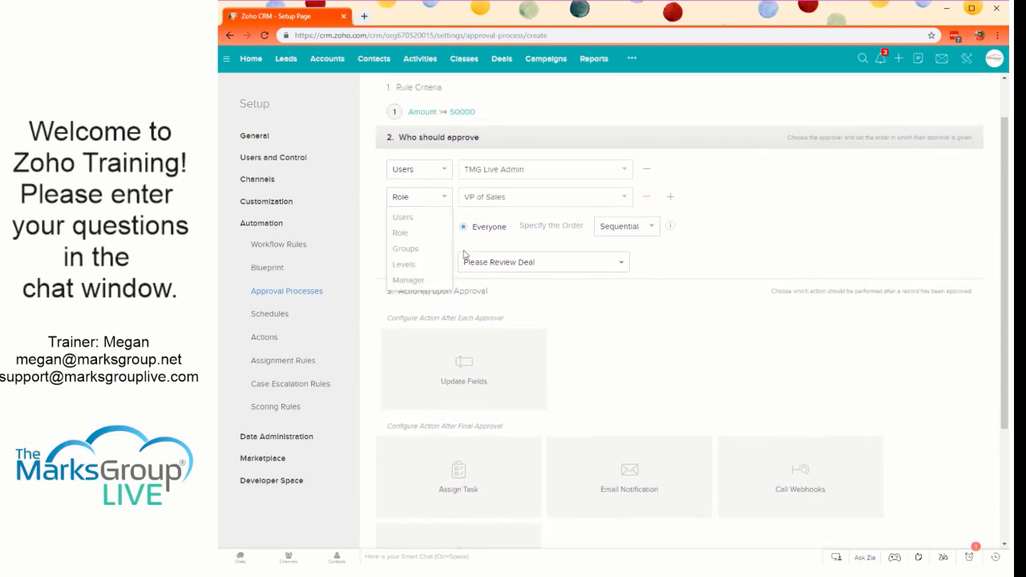
pyautogui.click(421, 215)
pyautogui.click(518, 199)
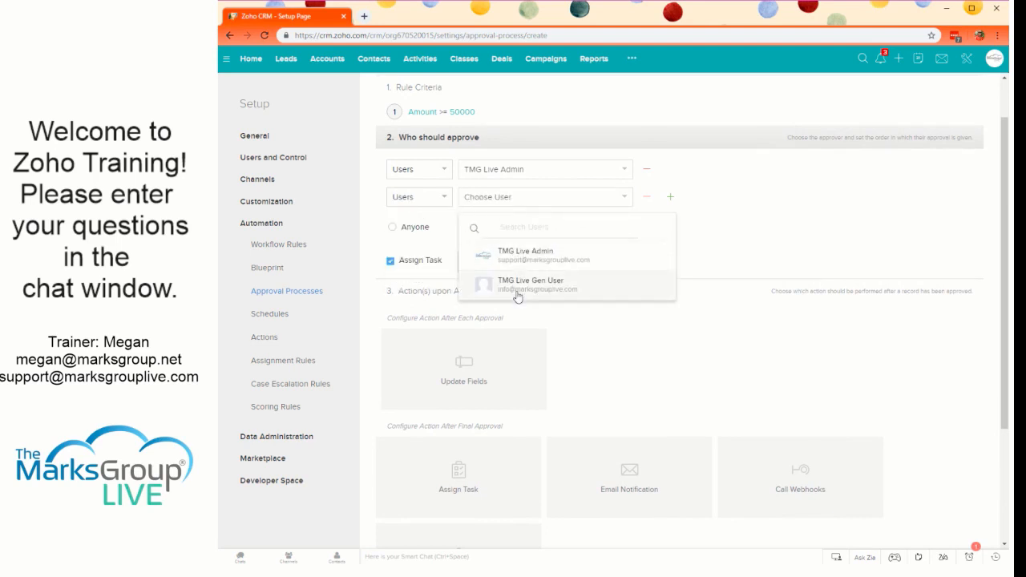
pyautogui.click(518, 286)
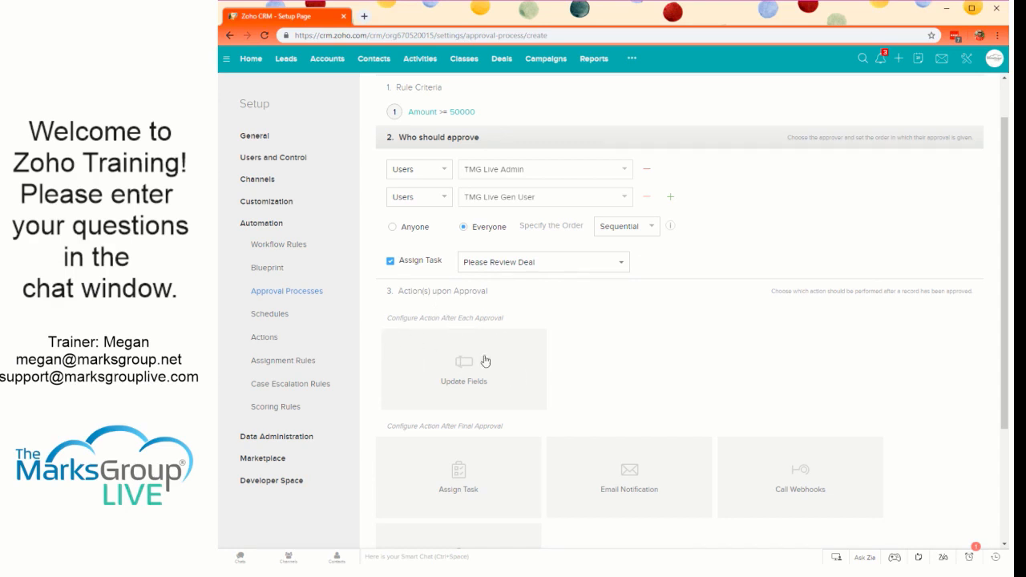
# - Add a field update to run after each approval and choose Approval Date as the field to update
pyautogui.click(498, 389)
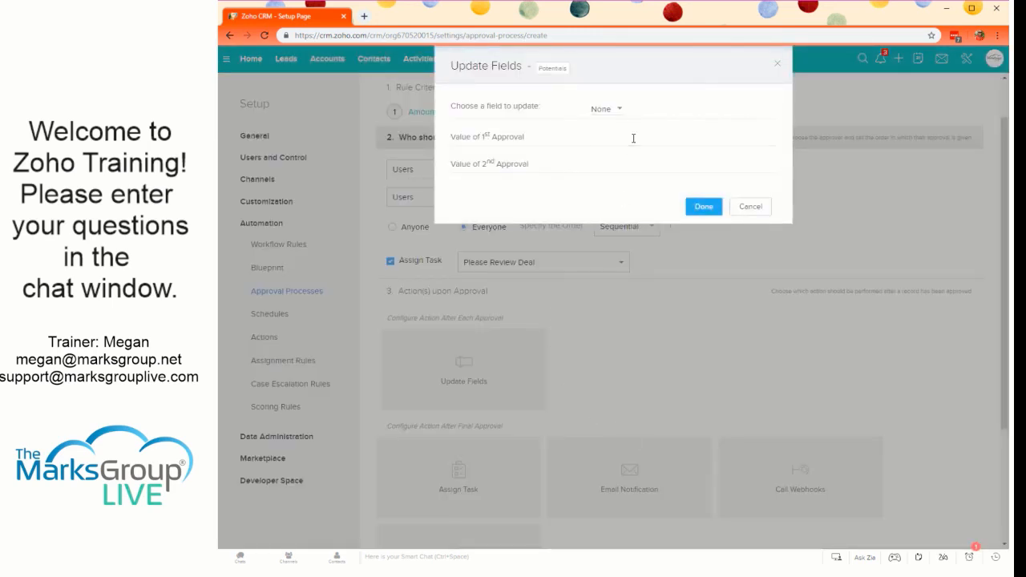
pyautogui.click(610, 109)
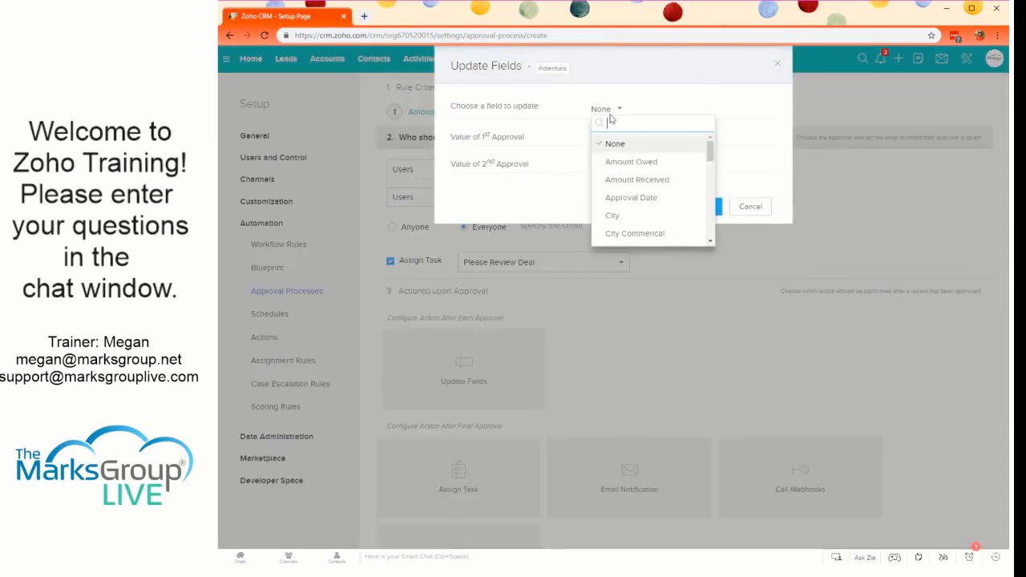
pyautogui.scroll(-2, 672, 222)
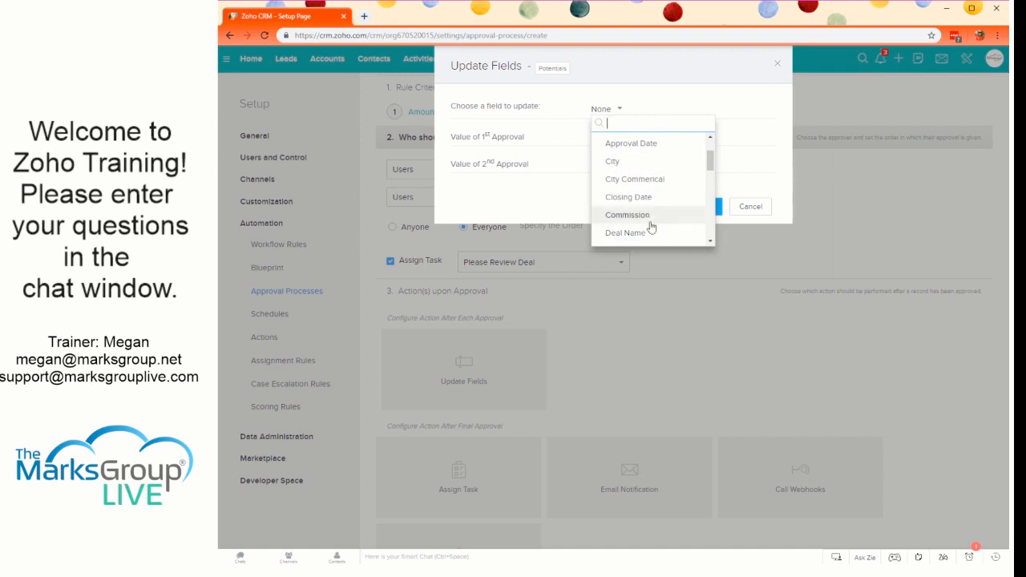
pyautogui.scroll(2, 645, 180)
pyautogui.scroll(1, 645, 179)
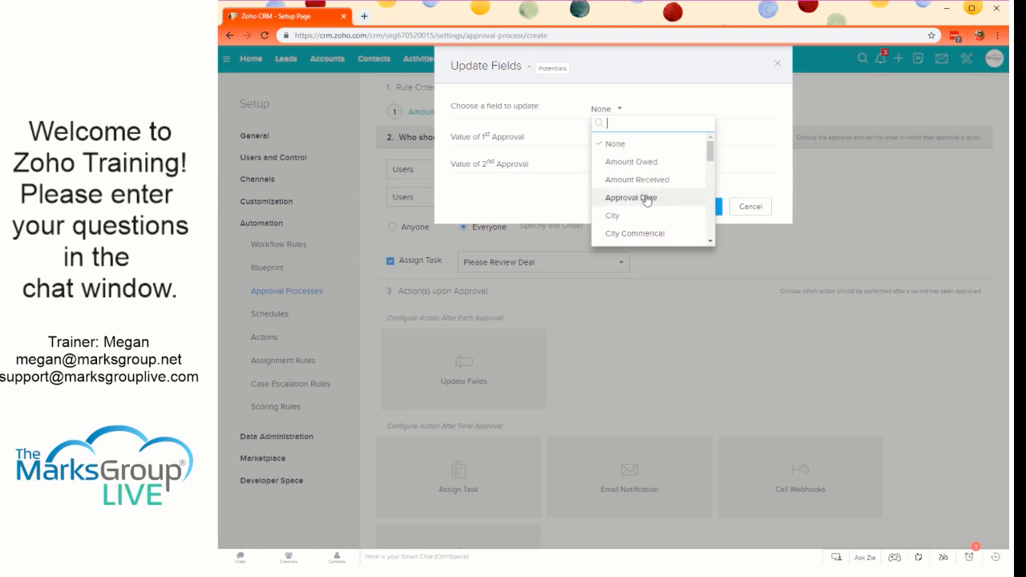
pyautogui.click(647, 198)
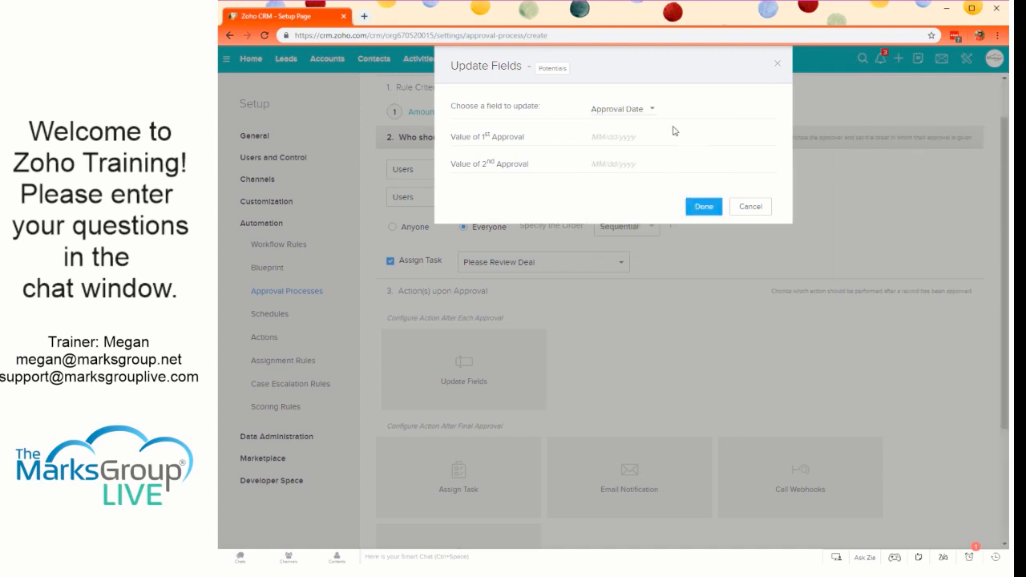
# - Set Approval Date to the execution day plus 0 days for both the first and second approvals, and save the field update
pyautogui.click(614, 136)
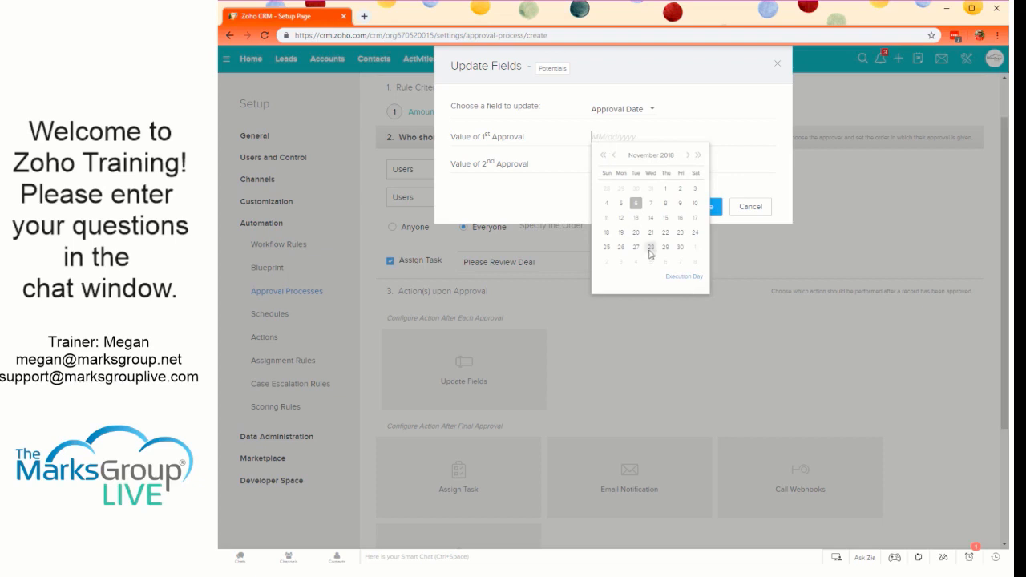
pyautogui.click(683, 275)
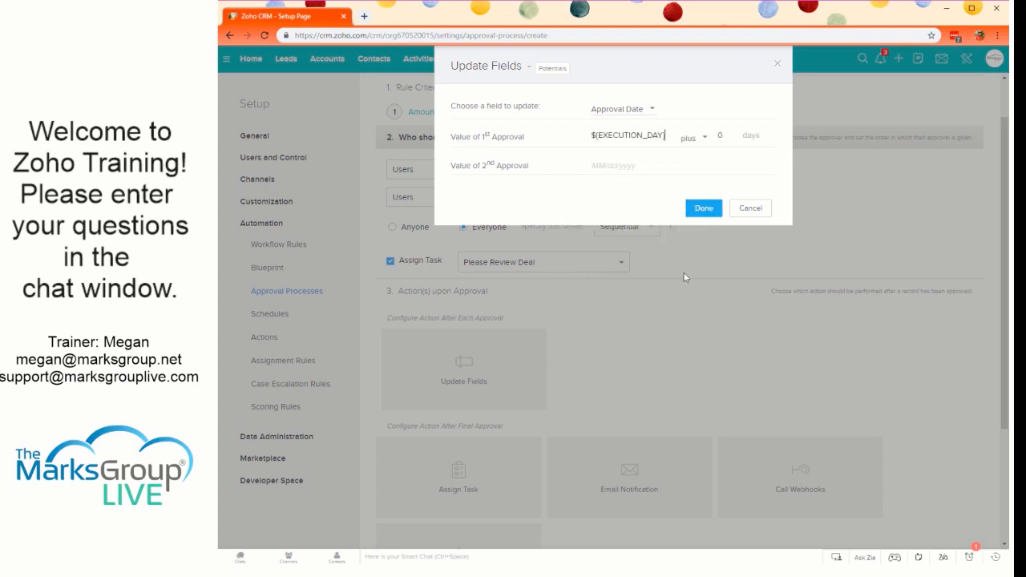
pyautogui.click(607, 164)
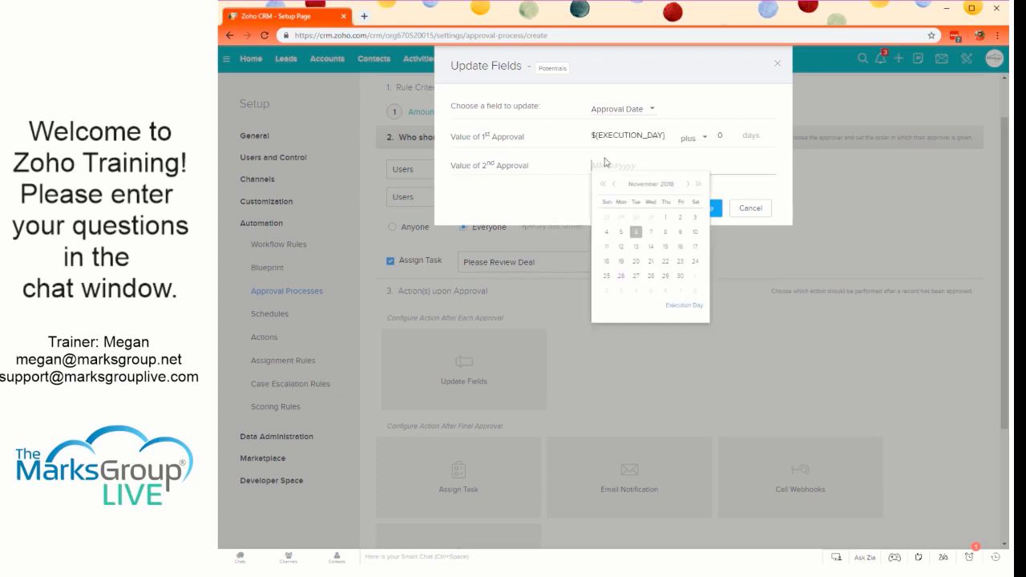
pyautogui.click(682, 307)
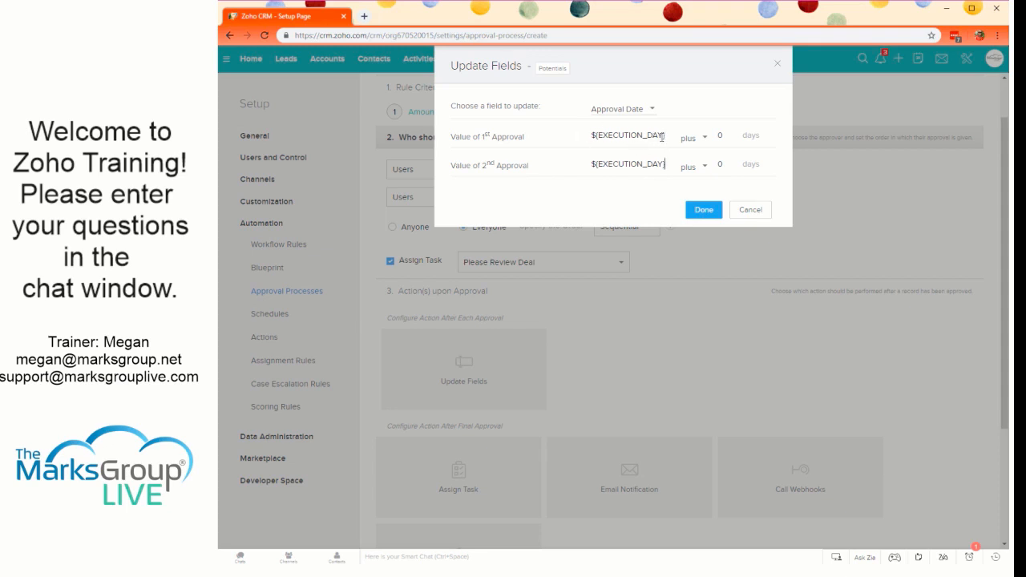
pyautogui.click(704, 211)
# - Associate the "Proceed with Deal" task as an action after final approval
pyautogui.scroll(-2, 531, 403)
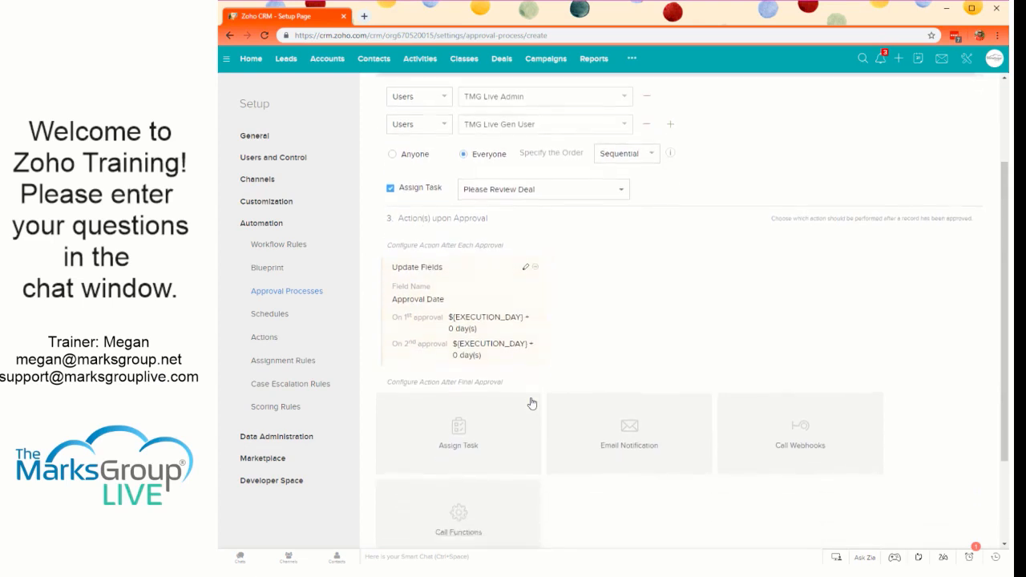
pyautogui.scroll(-1, 504, 392)
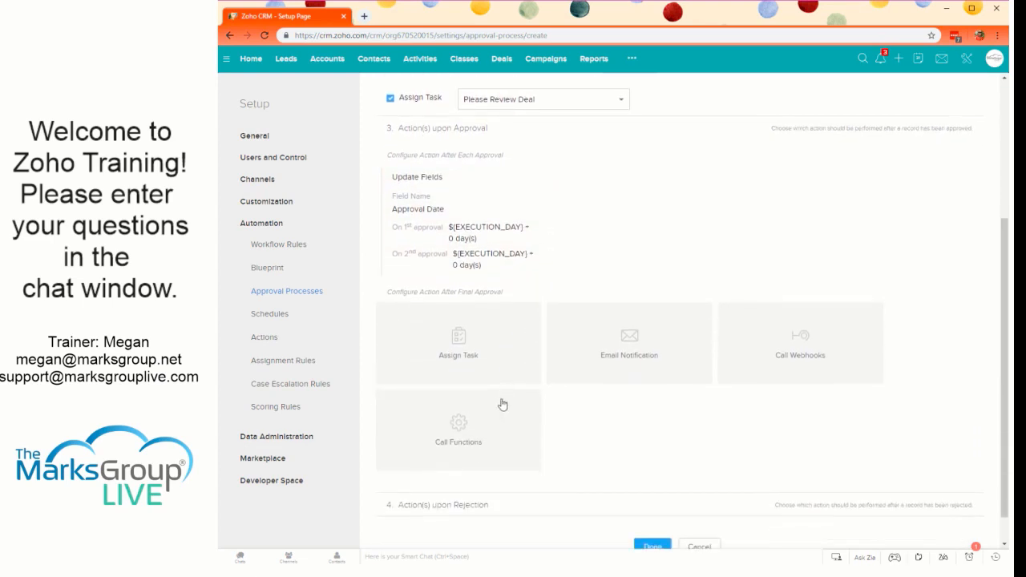
pyautogui.moveTo(399, 155); pyautogui.dragTo(503, 157)
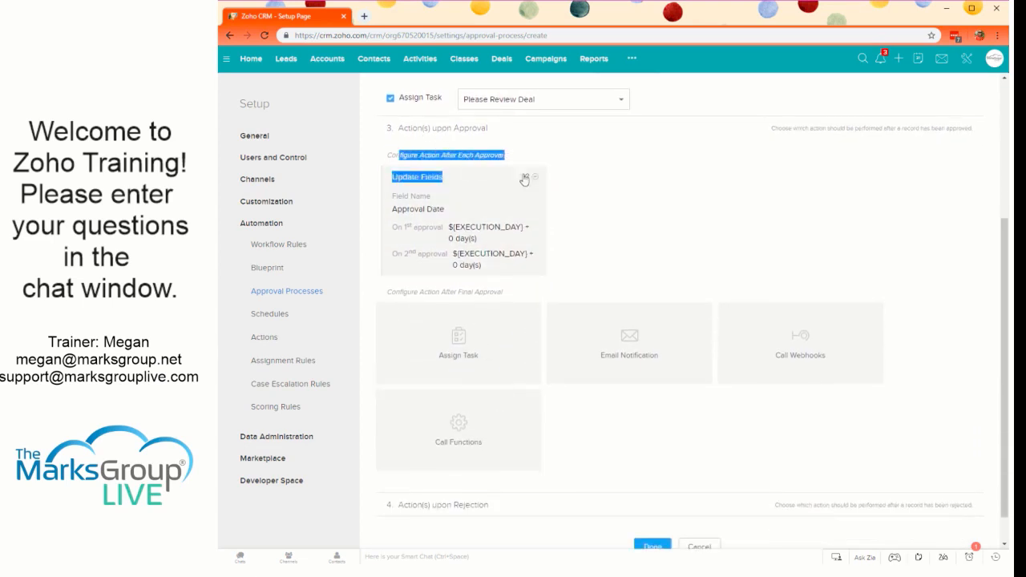
pyautogui.click(502, 156)
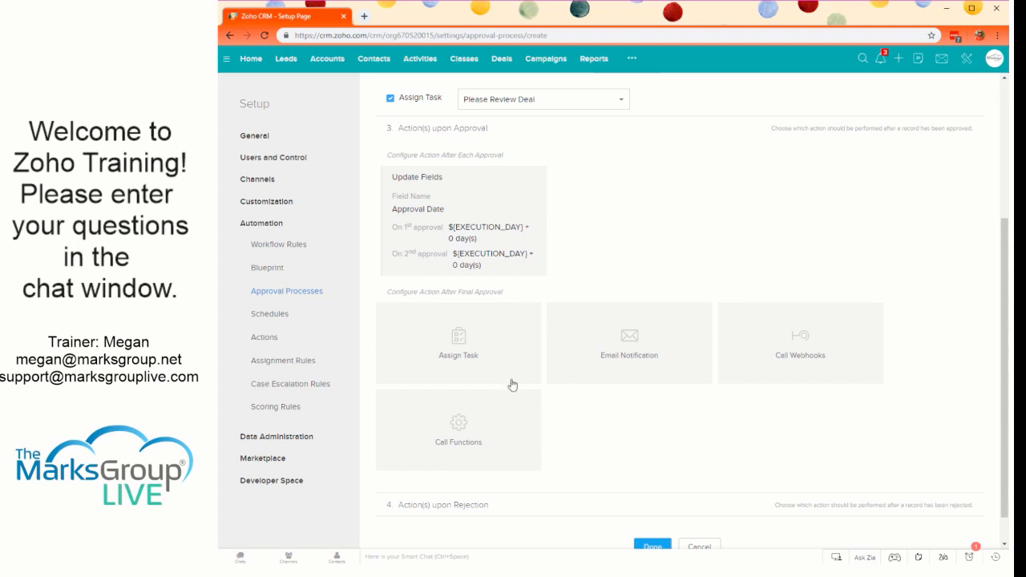
pyautogui.click(459, 357)
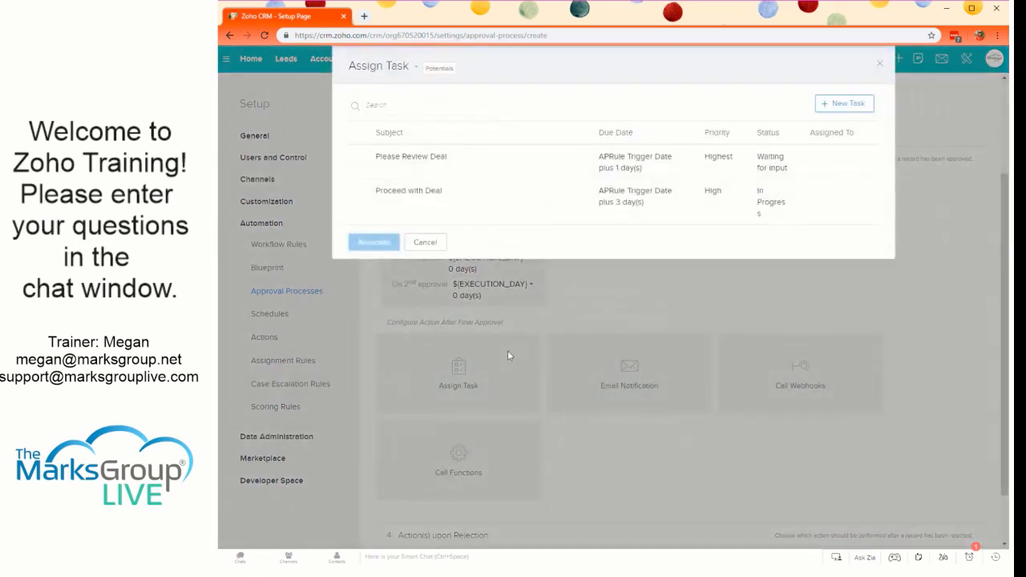
pyautogui.click(418, 210)
pyautogui.click(374, 242)
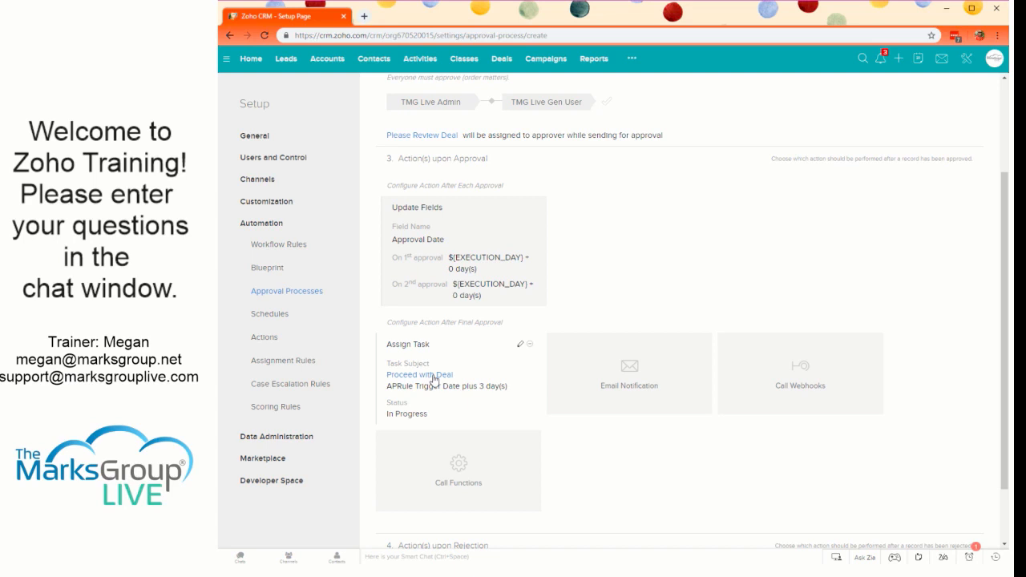
# - Associate the "Deal has been approved!" email notification as an action after final approval
pyautogui.click(622, 401)
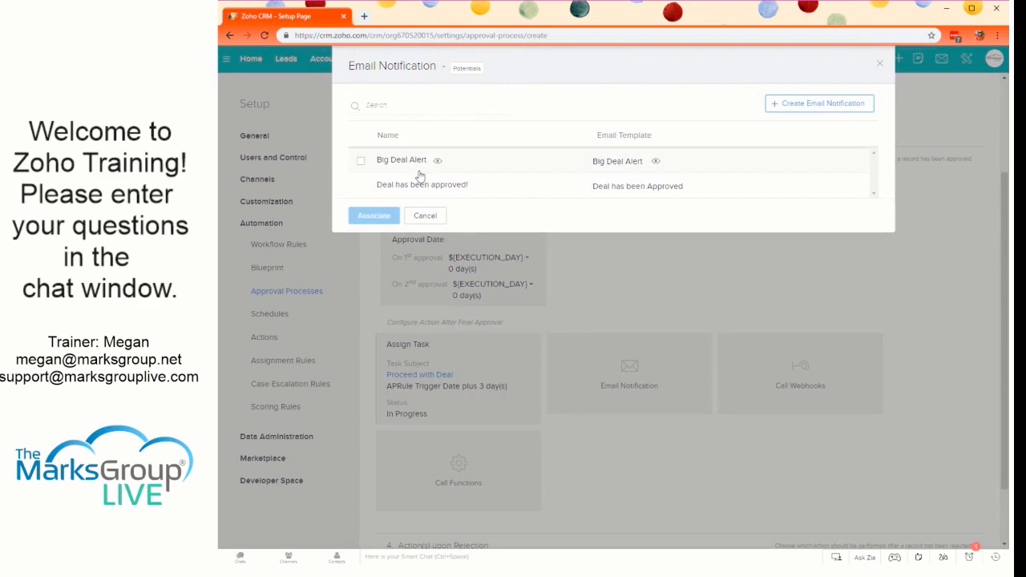
pyautogui.click(363, 188)
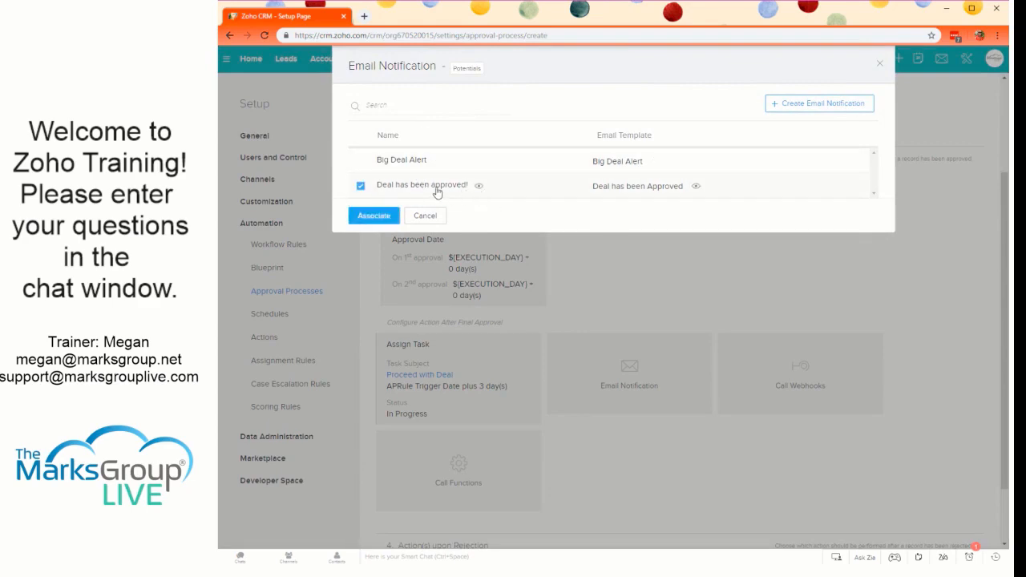
pyautogui.click(374, 216)
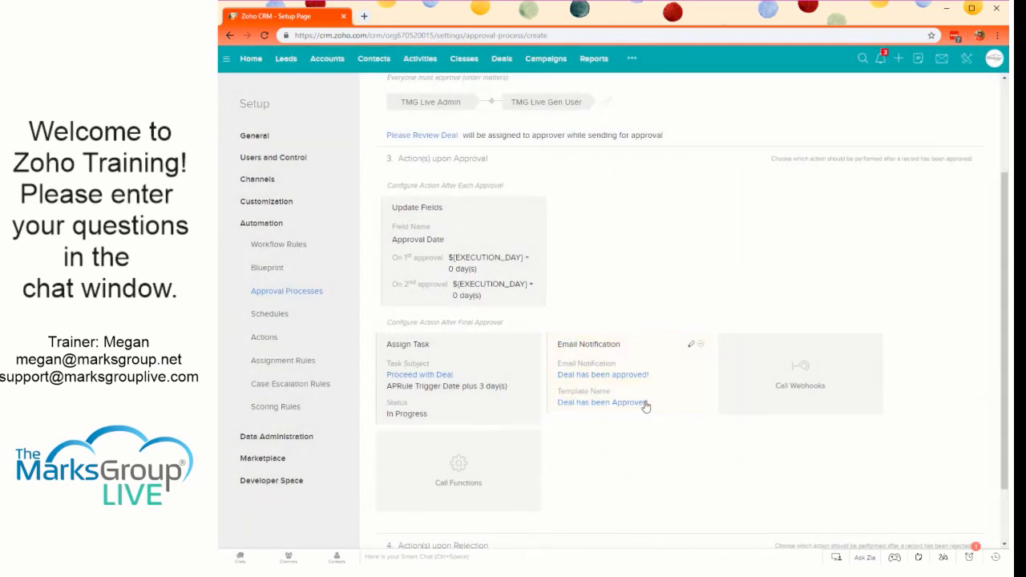
# - View the webhook form and the function configuration methods for final approval, closing both without adding anything
pyautogui.click(802, 367)
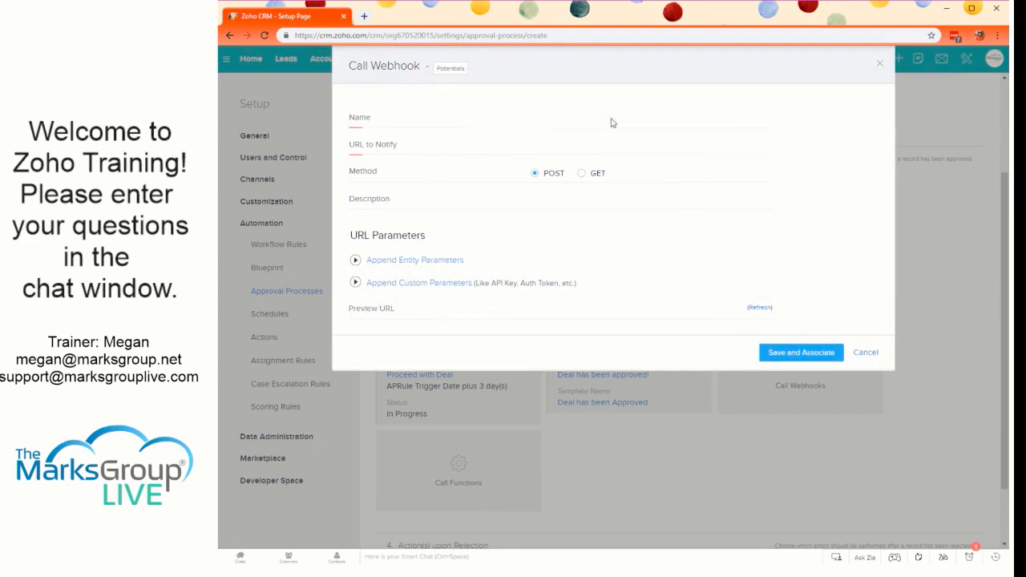
pyautogui.click(866, 353)
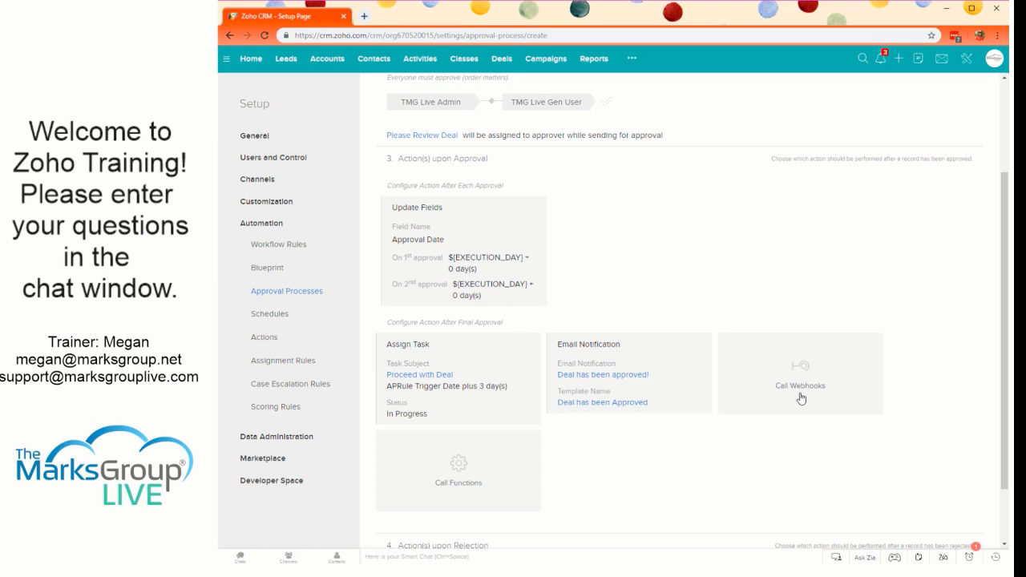
pyautogui.click(467, 498)
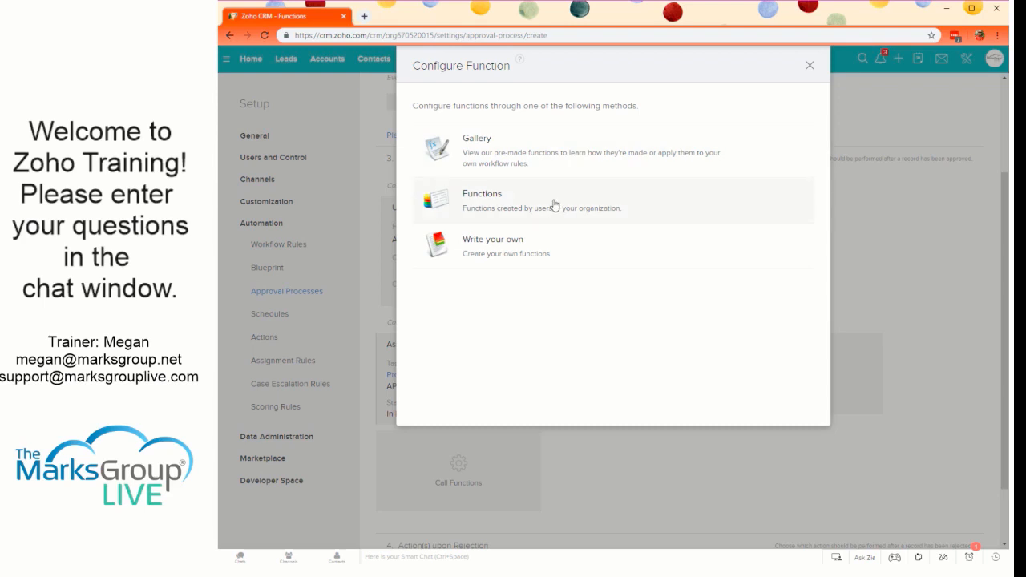
pyautogui.click(810, 65)
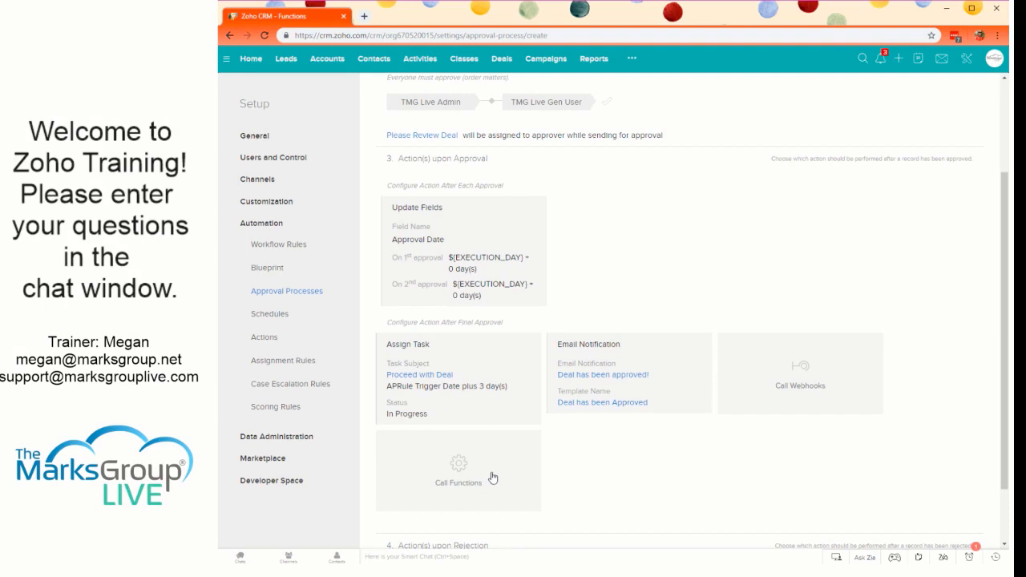
# - Inspect the "Deal has been approved!" notification's recipients and email template, and return to the approval process without changing the association
pyautogui.scroll(-1, 561, 417)
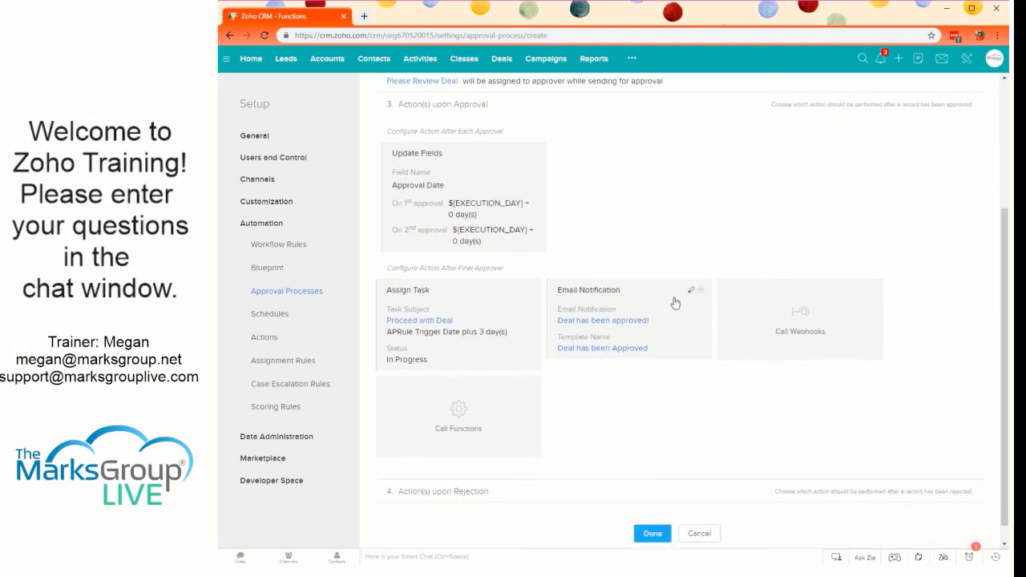
pyautogui.click(691, 289)
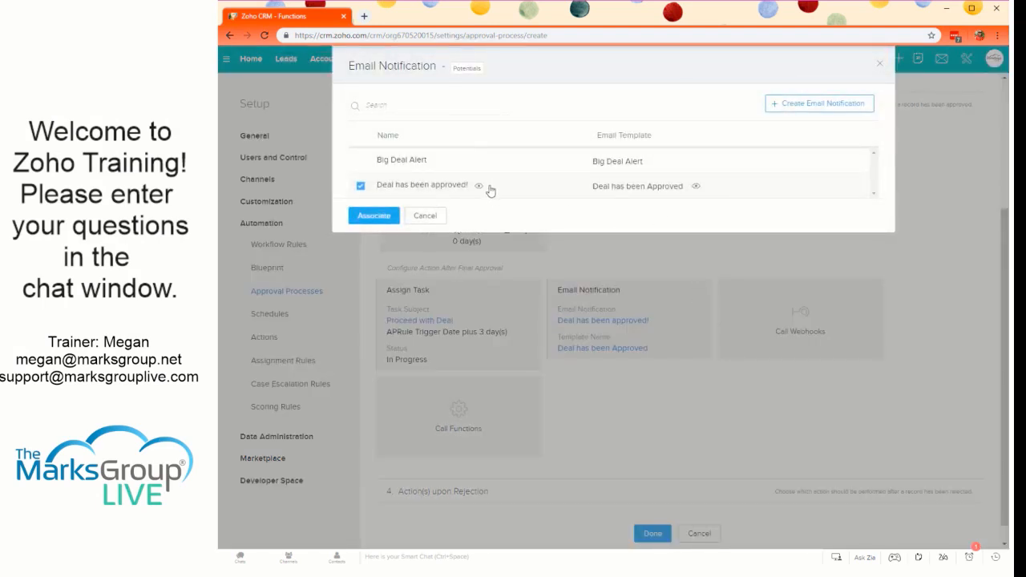
pyautogui.click(480, 186)
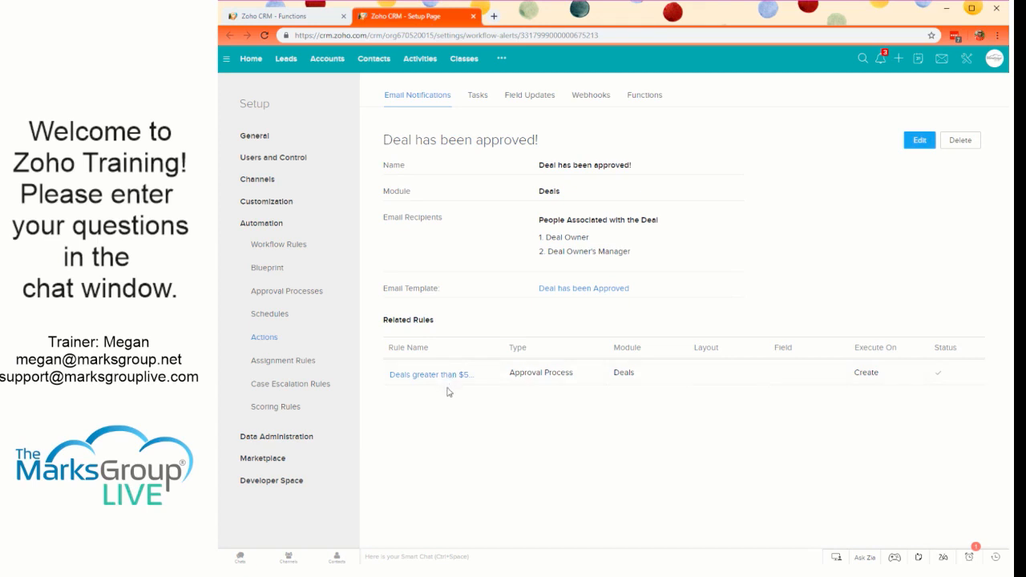
pyautogui.click(582, 291)
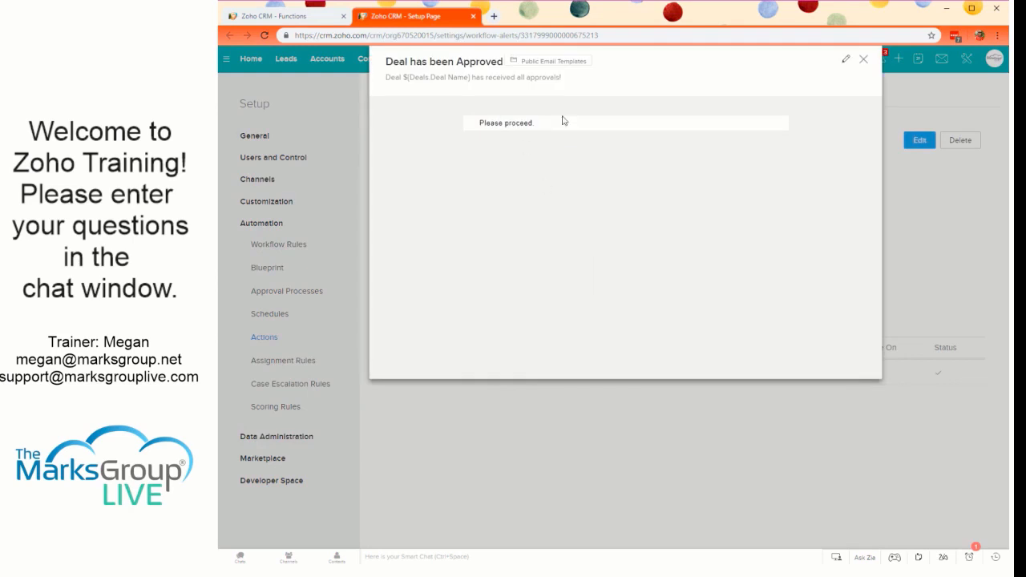
pyautogui.click(863, 63)
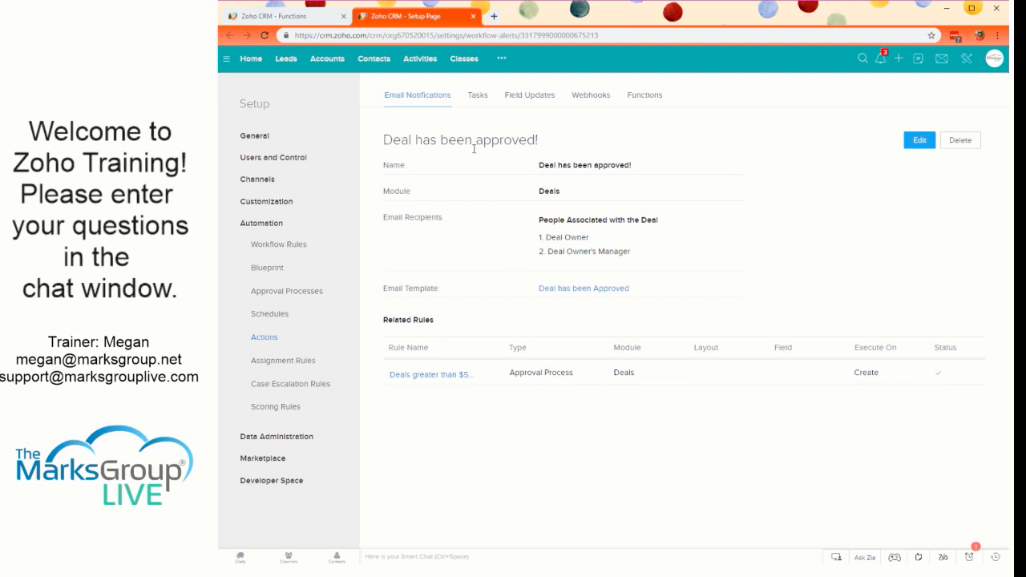
pyautogui.click(311, 21)
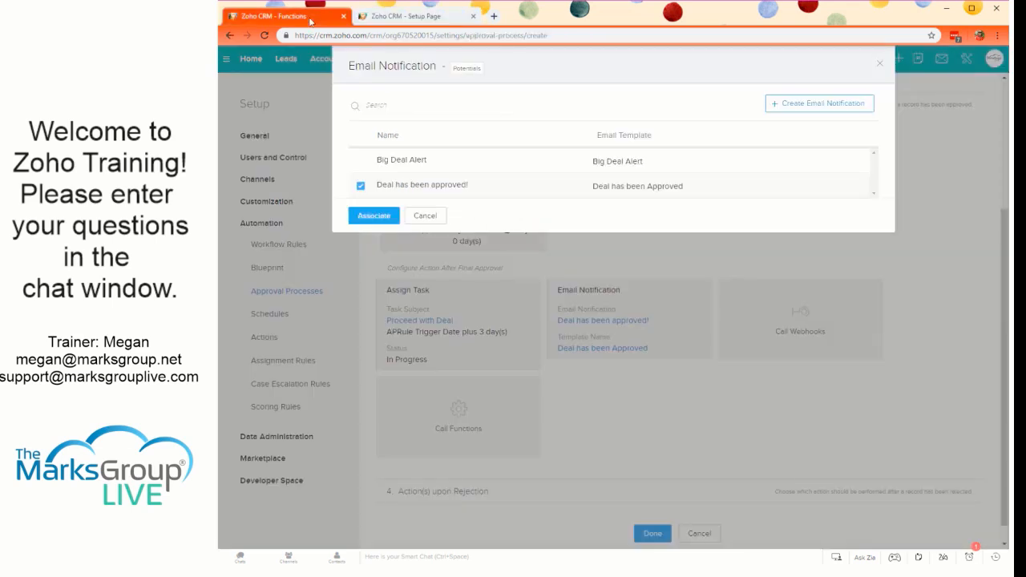
pyautogui.click(424, 216)
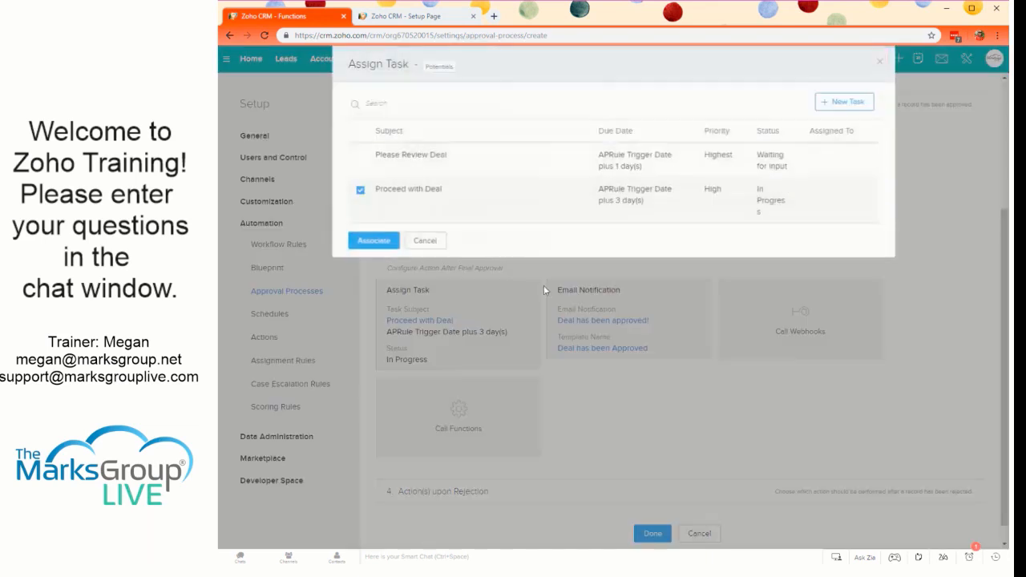
# - Start a new task for the final approval action with the subject "Deal has been approved, please proceed"
pyautogui.click(530, 325)
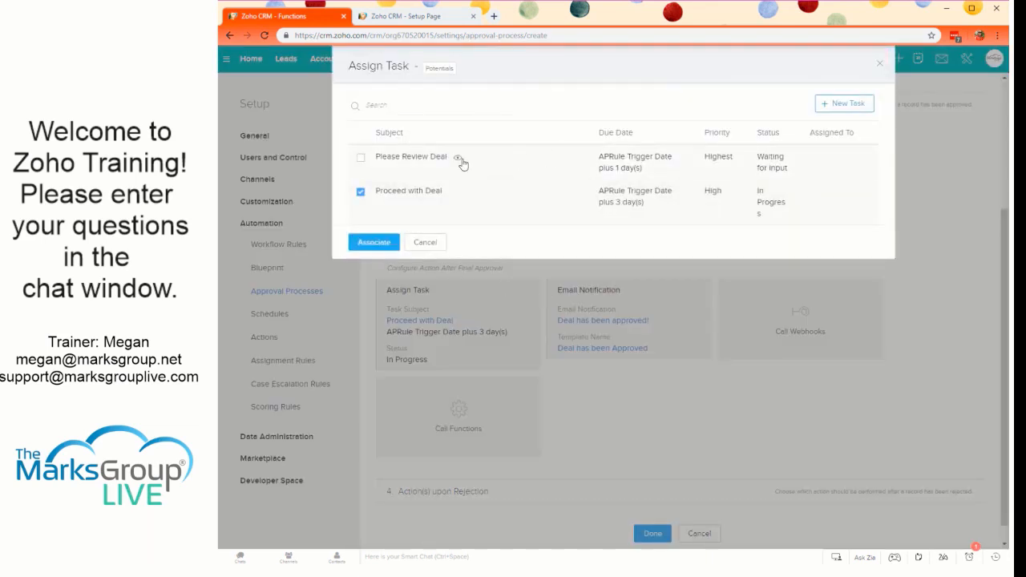
pyautogui.click(851, 103)
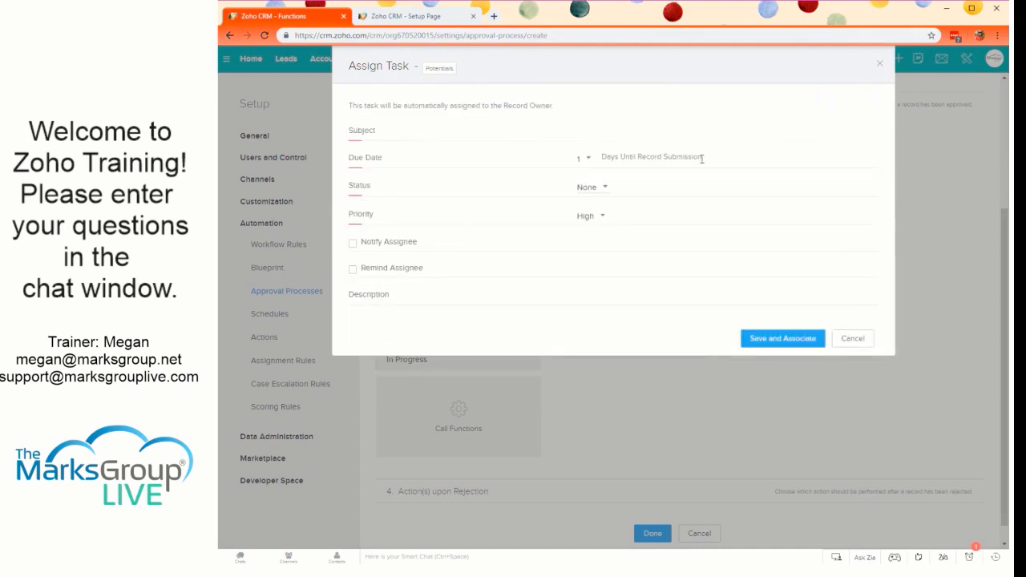
pyautogui.click(618, 133)
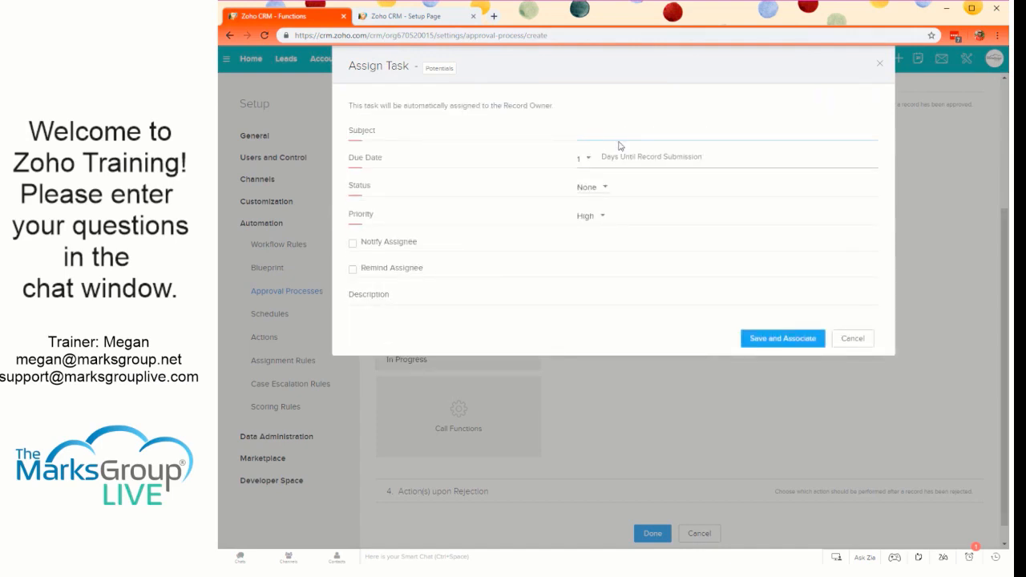
pyautogui.write('Deal has been appro')
pyautogui.write('ve')
pyautogui.write('oved, please ')
pyautogui.write('proe')
pyautogui.press('BackSpace')
pyautogui.write('ceed')
# - Check the new task's due date options and set its status to In Progress
pyautogui.click(589, 165)
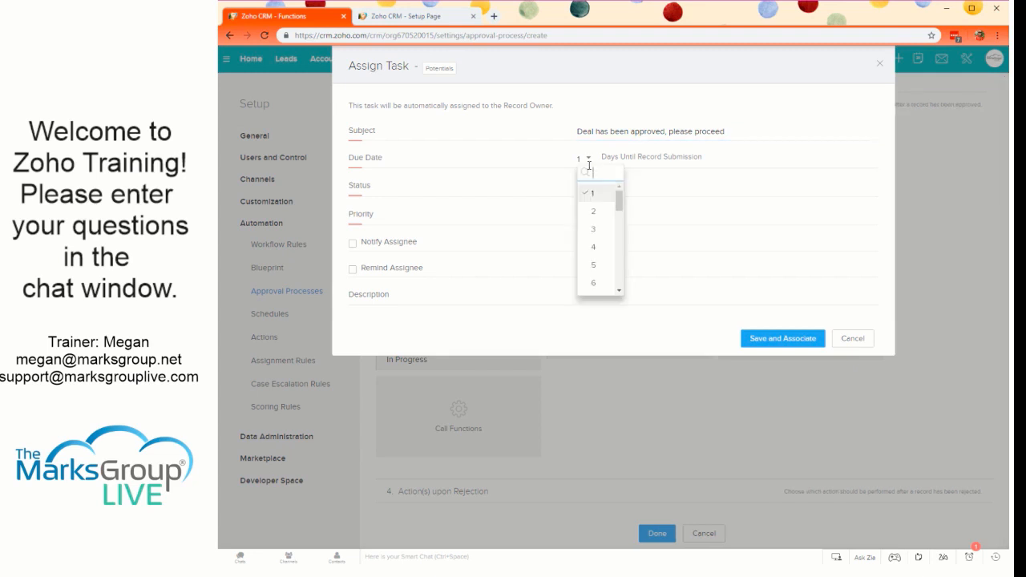
pyautogui.click(589, 164)
pyautogui.click(590, 188)
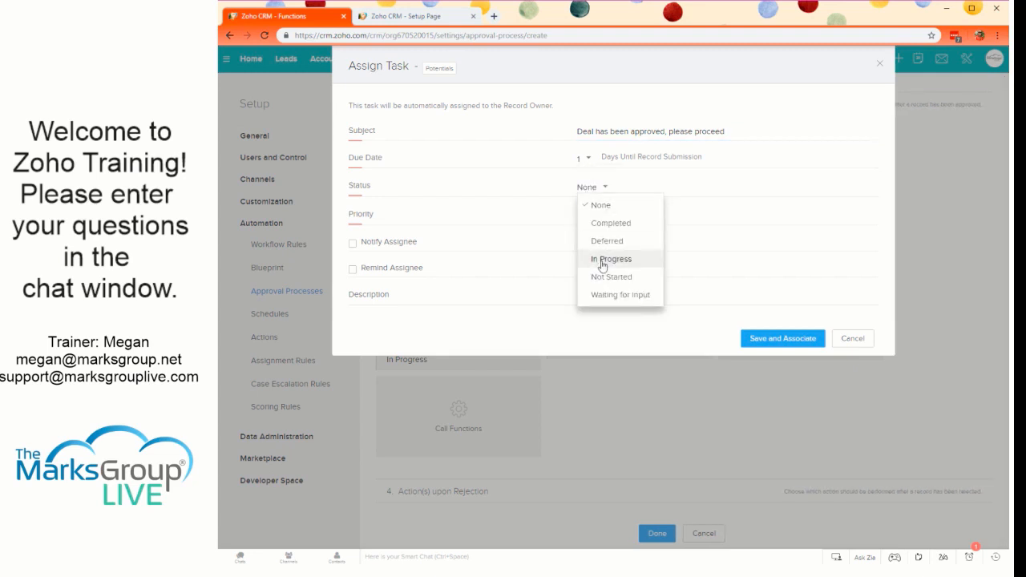
pyautogui.click(611, 259)
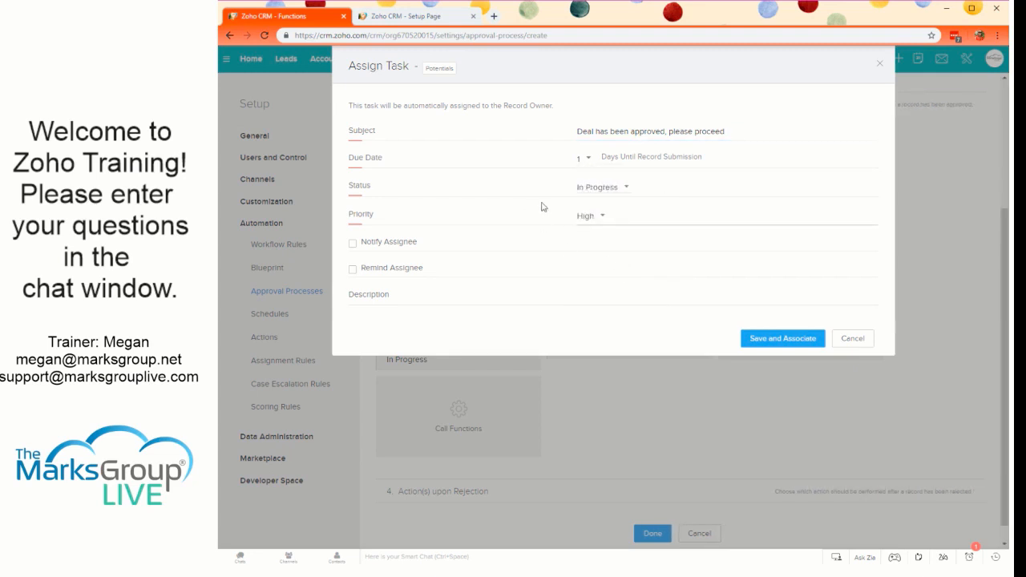
# - Set the task's priority to Normal and turn on Notify Assignee
pyautogui.click(597, 222)
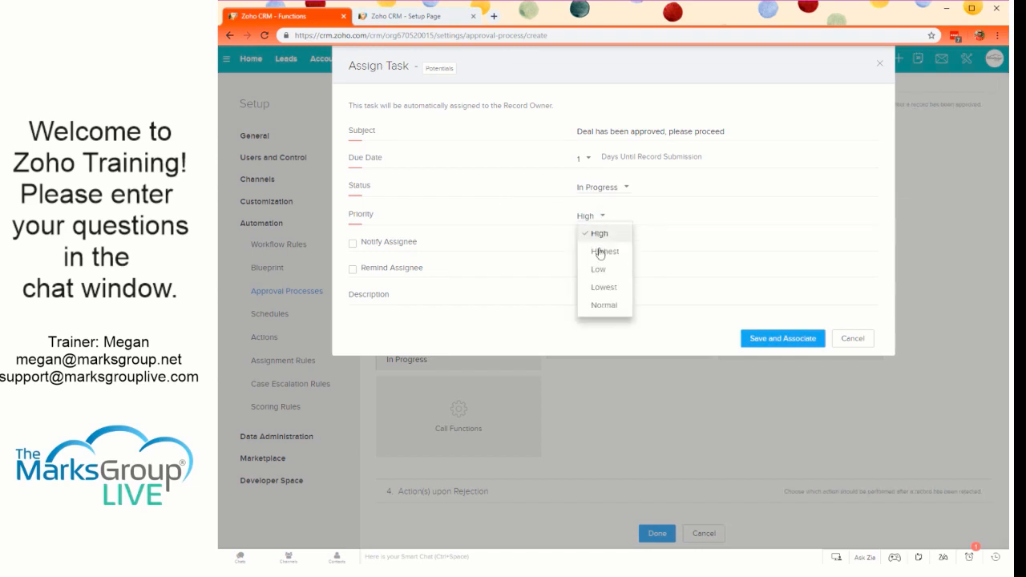
pyautogui.click(601, 305)
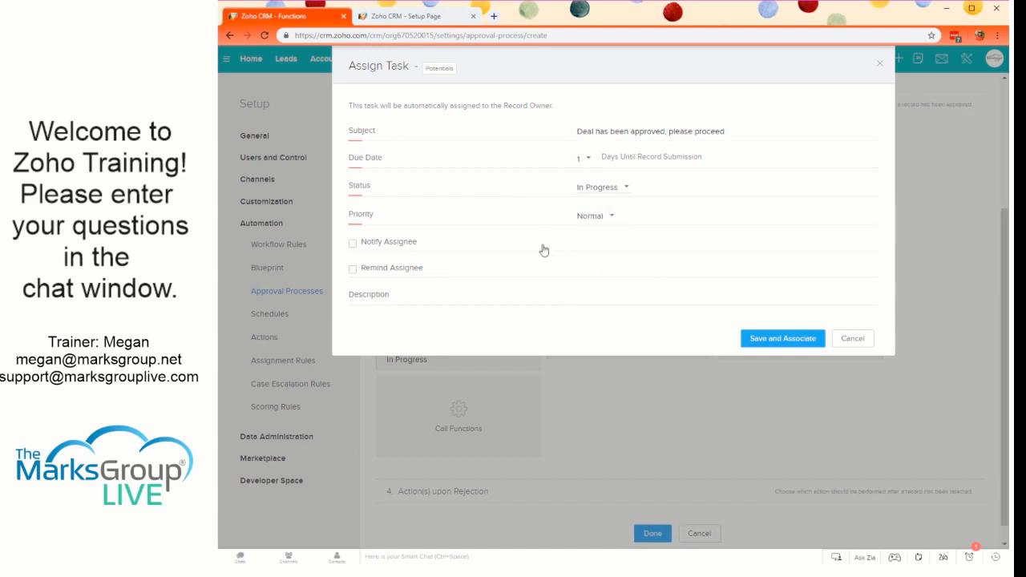
pyautogui.click(389, 242)
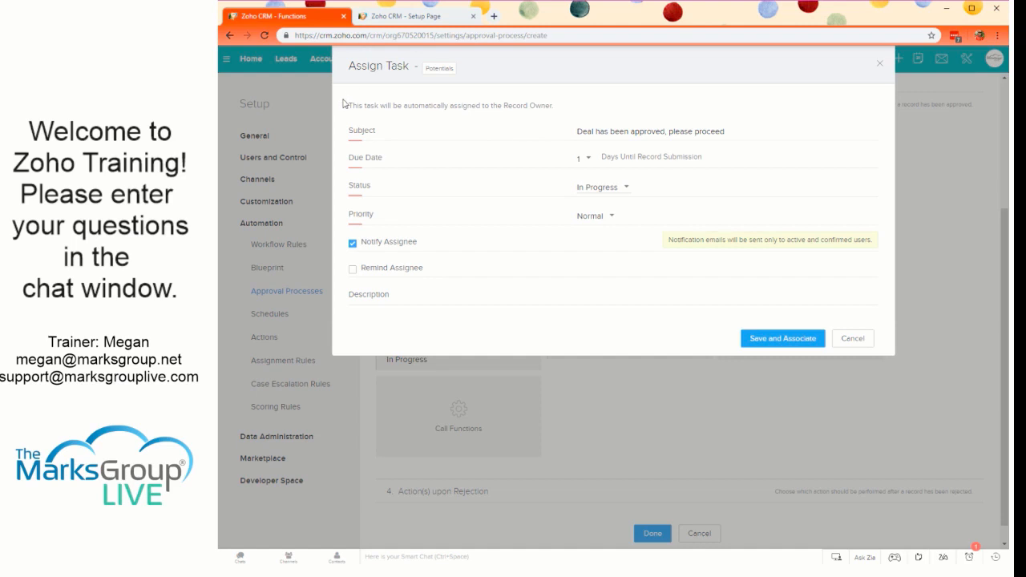
pyautogui.moveTo(525, 105); pyautogui.dragTo(376, 102)
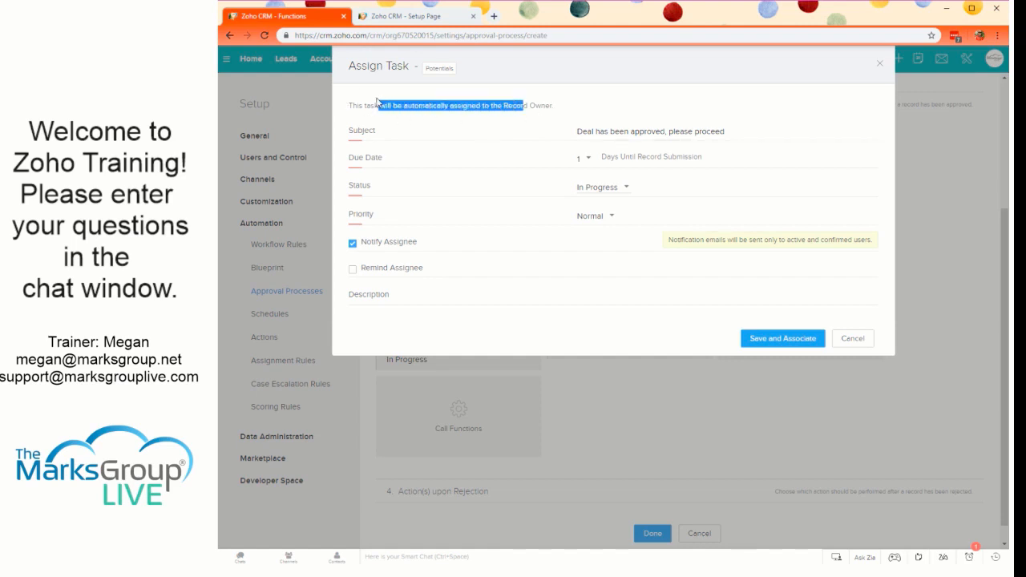
pyautogui.click(449, 105)
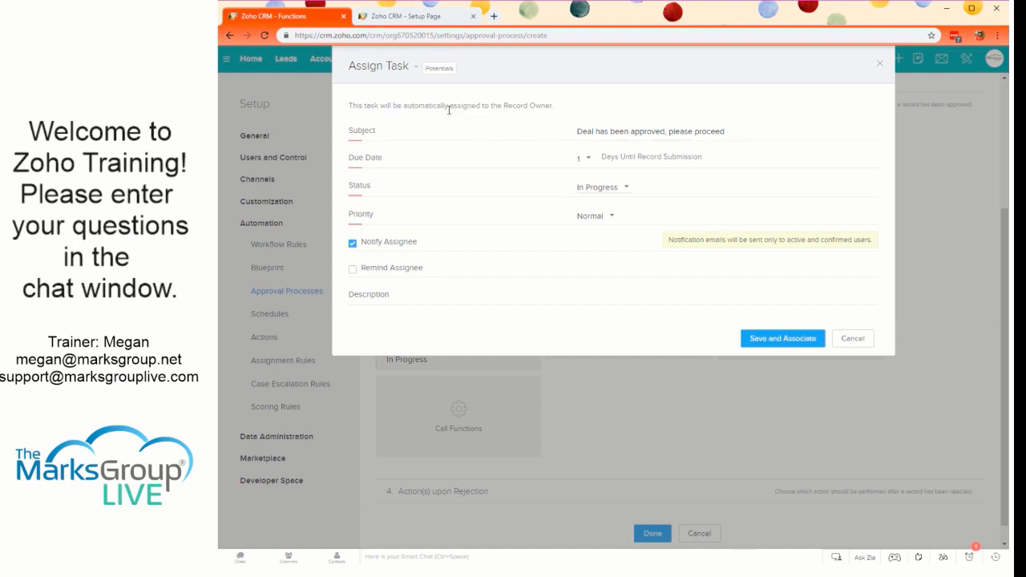
# - Check the task's Remind Assignee option, and save and associate the task with the final approval
pyautogui.click(391, 268)
pyautogui.click(386, 273)
pyautogui.click(591, 290)
pyautogui.click(772, 353)
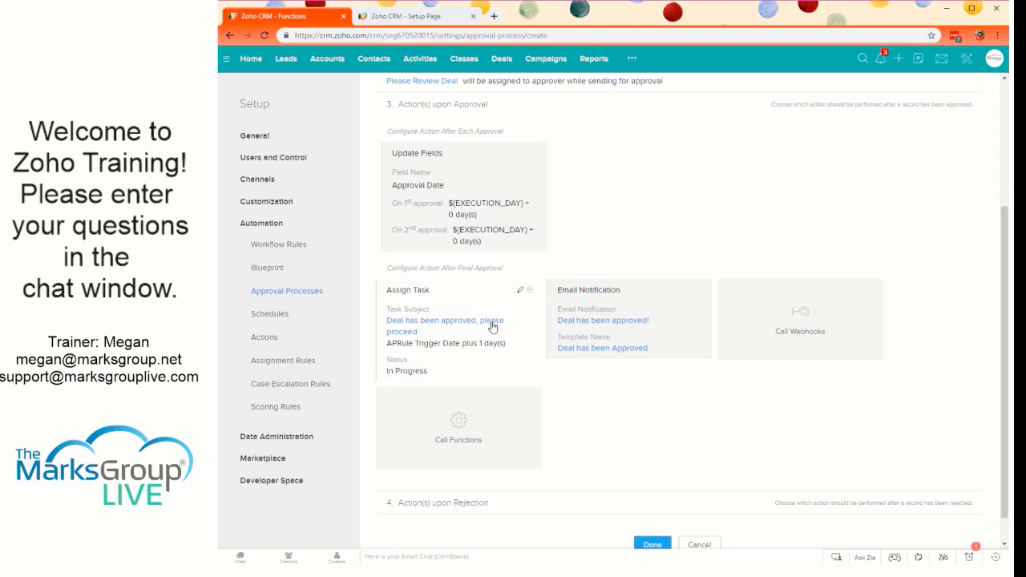
# - Expand the Action(s) upon Rejection section and review its available action types
pyautogui.scroll(-1, 495, 353)
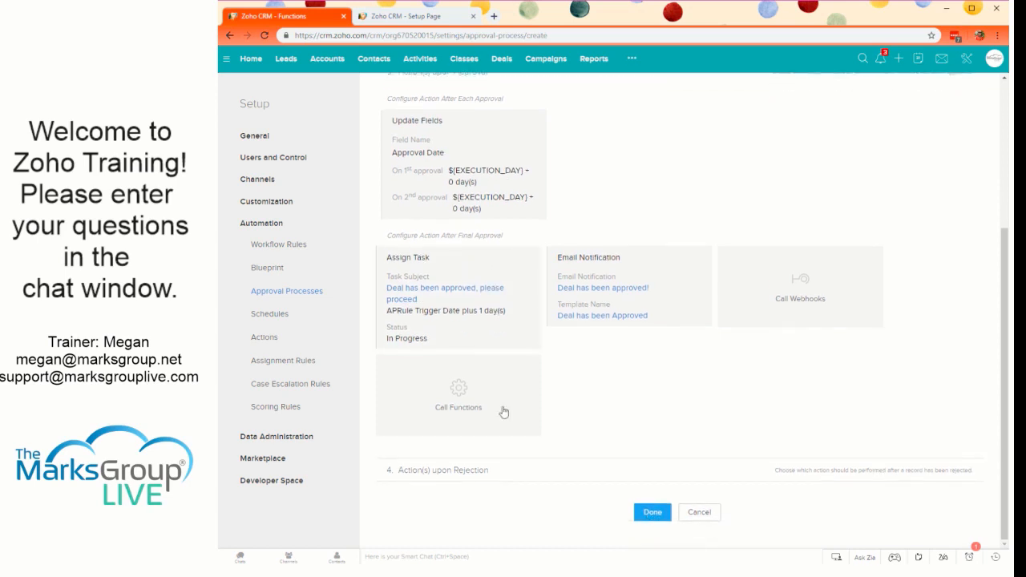
pyautogui.click(429, 469)
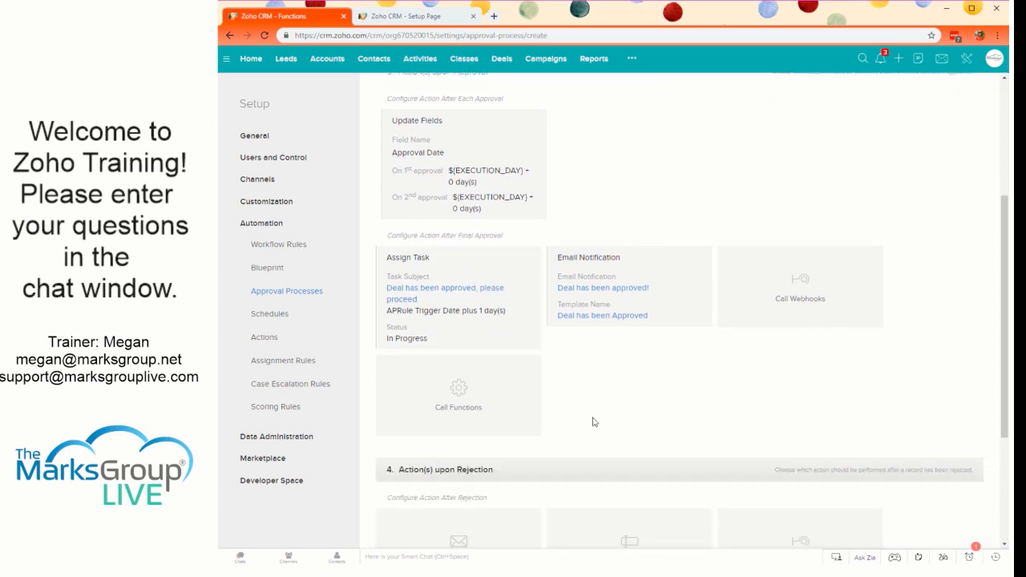
pyautogui.scroll(-3, 593, 424)
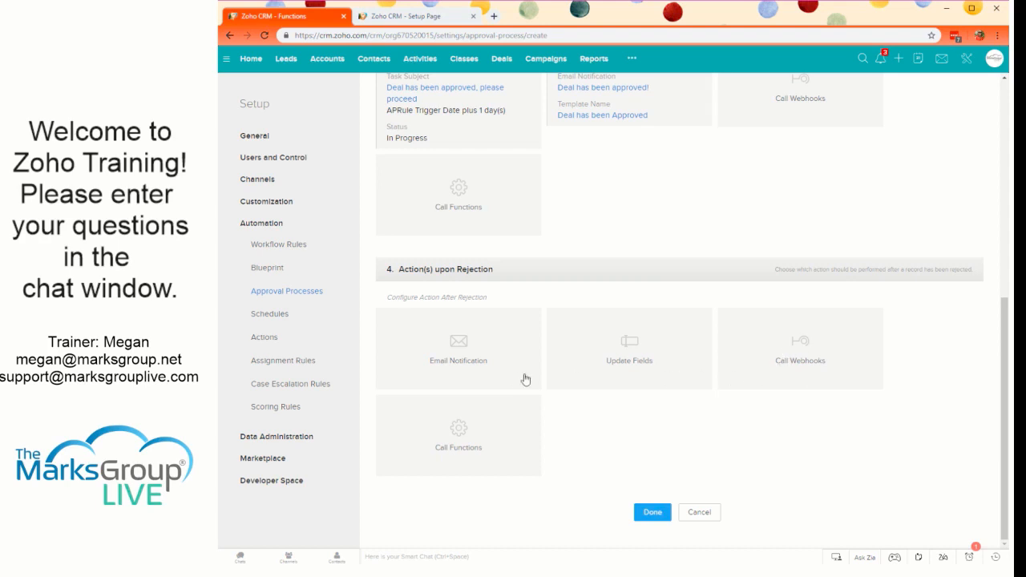
pyautogui.scroll(1, 625, 354)
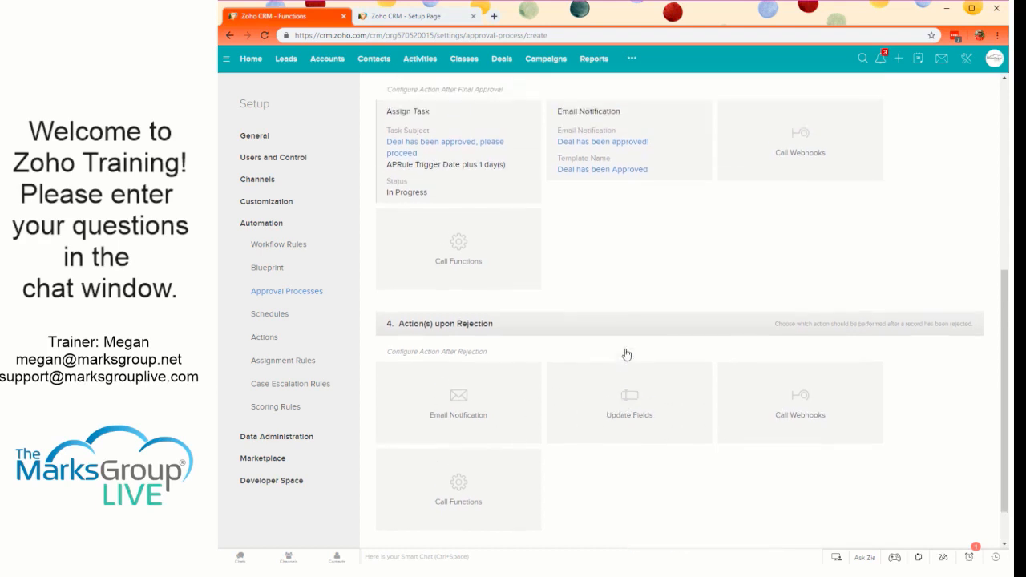
# - Start an email notification for rejection and set its recipients to Requester's Manager and Everyone Approved
pyautogui.click(480, 410)
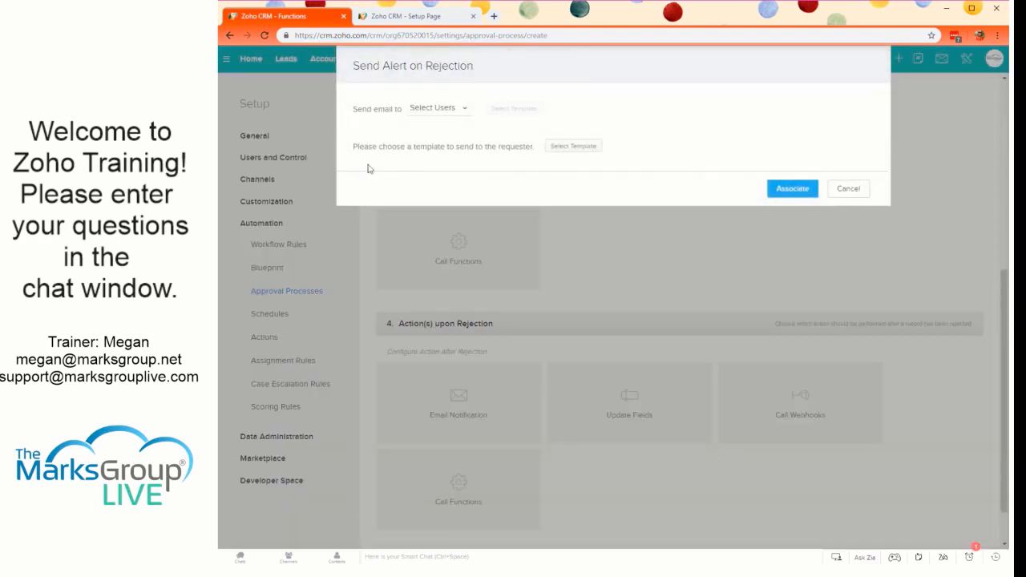
pyautogui.click(457, 109)
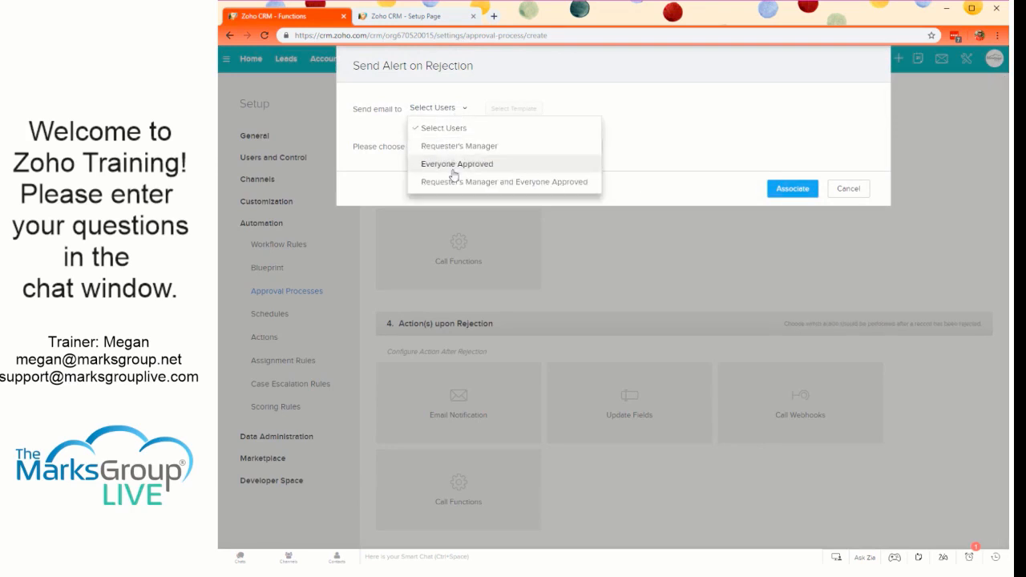
pyautogui.click(445, 128)
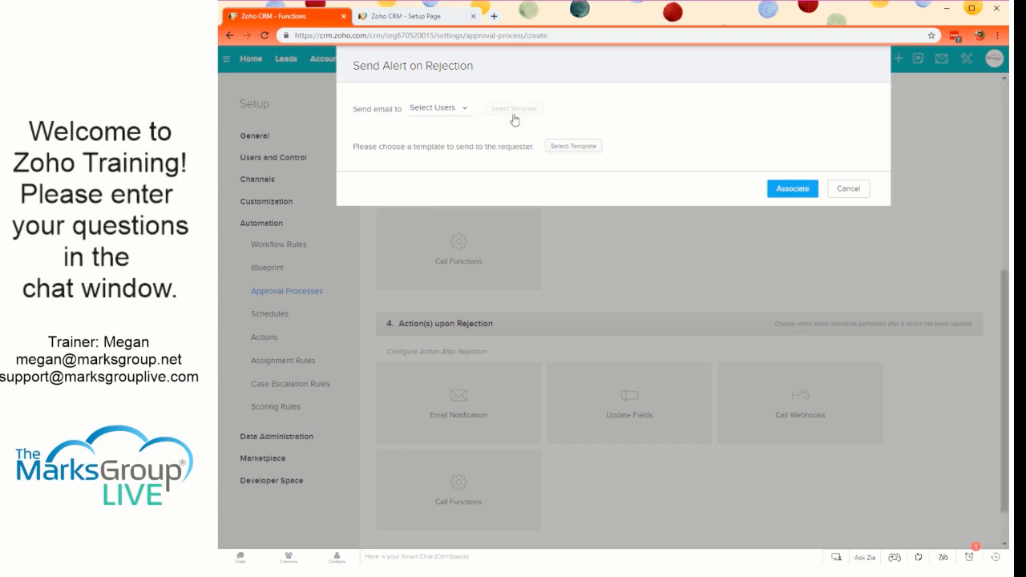
pyautogui.click(463, 110)
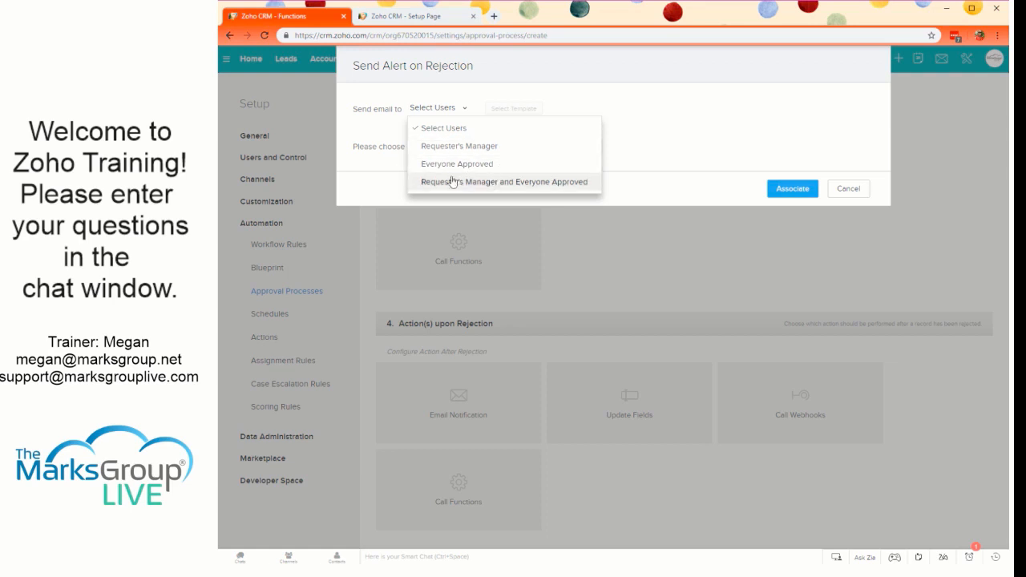
pyautogui.click(493, 182)
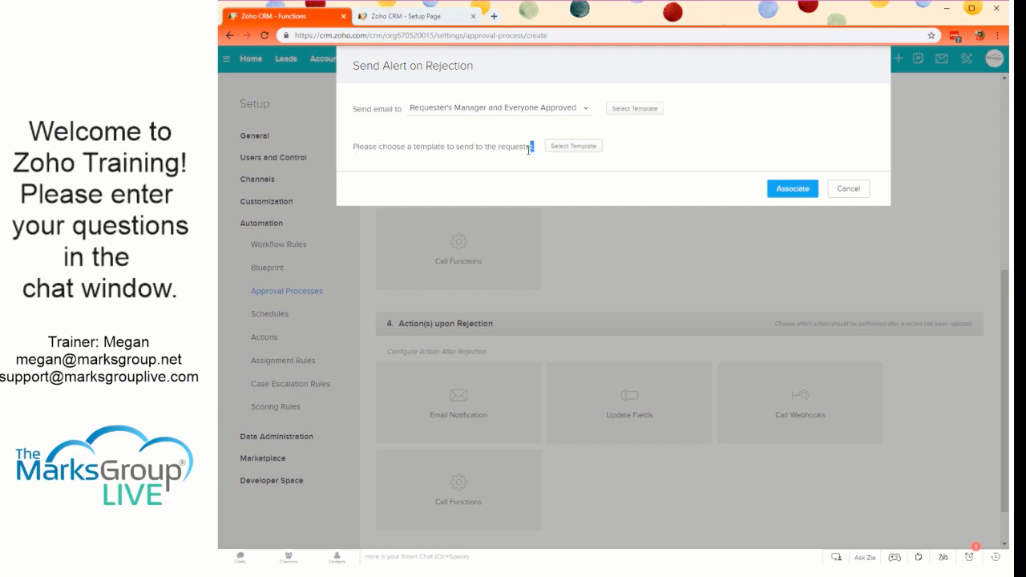
# - Try Everyone Approved as the rejection alert's recipients, and return to Requester's Manager and Everyone Approved
pyautogui.moveTo(527, 146); pyautogui.dragTo(377, 147)
pyautogui.click(377, 147)
pyautogui.click(473, 114)
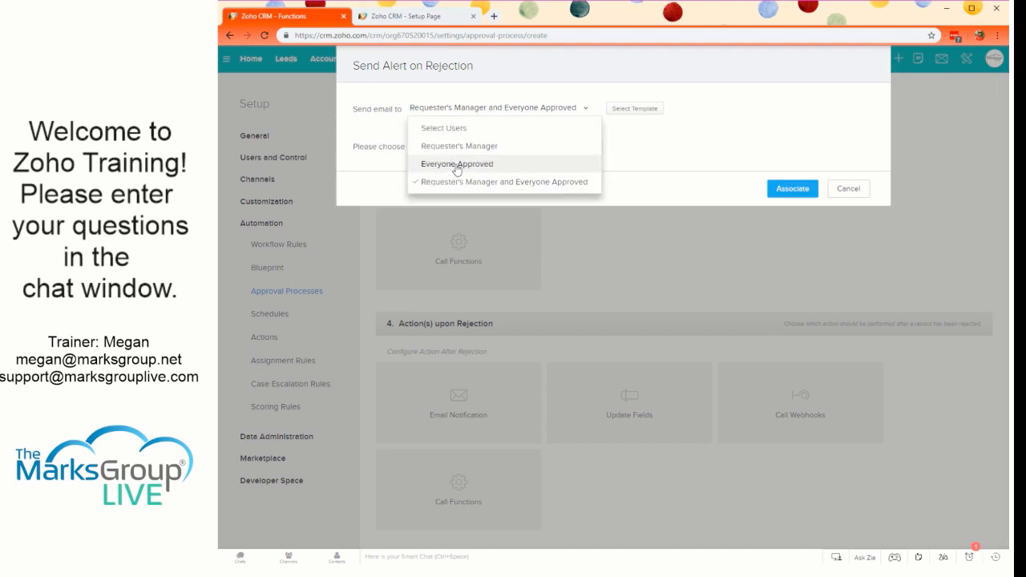
pyautogui.click(489, 166)
pyautogui.click(432, 113)
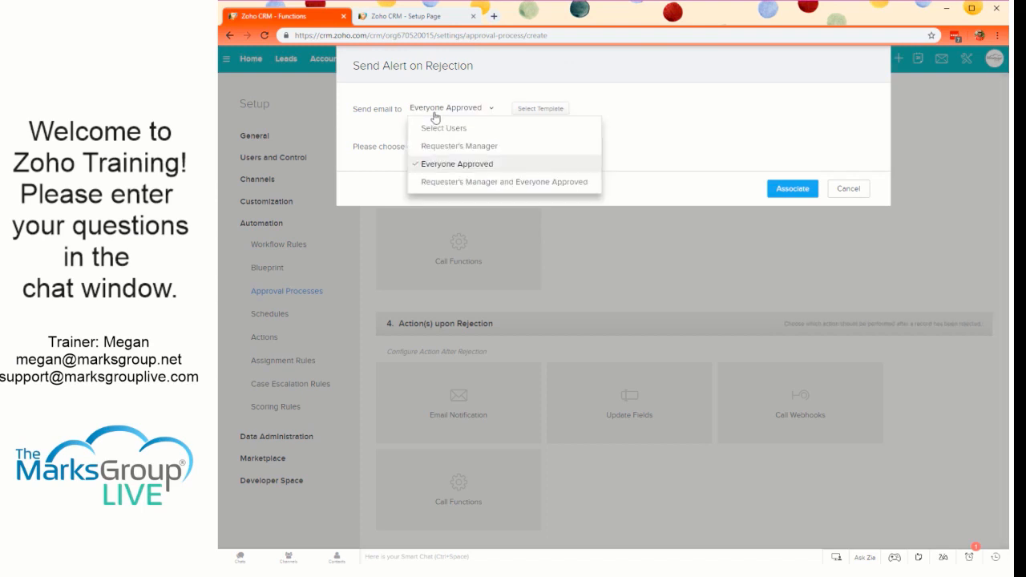
pyautogui.click(435, 184)
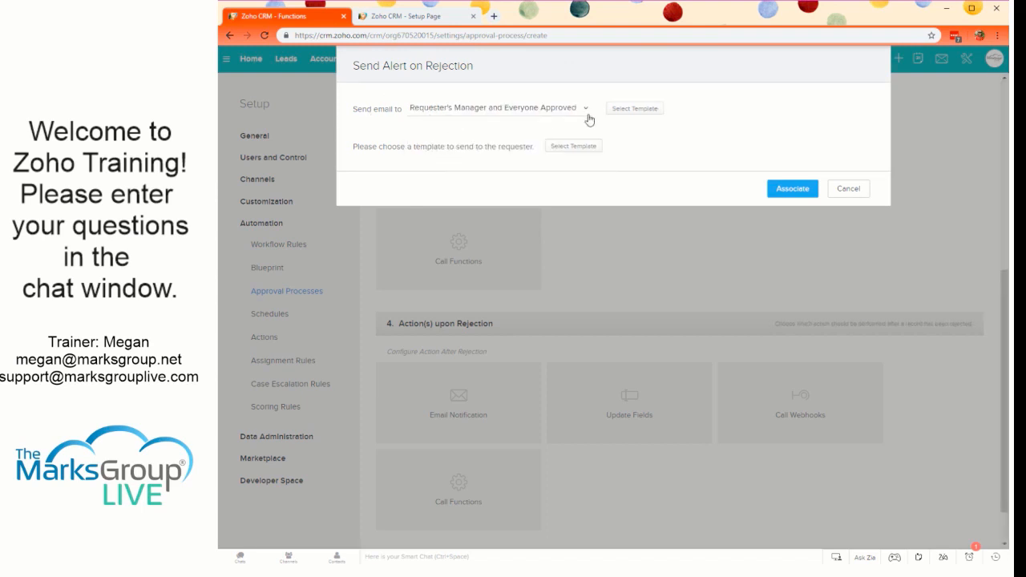
# - Create a blank email template for the rejection alert with the body text "Deal Rejected, please follow up for more information"
pyautogui.click(655, 114)
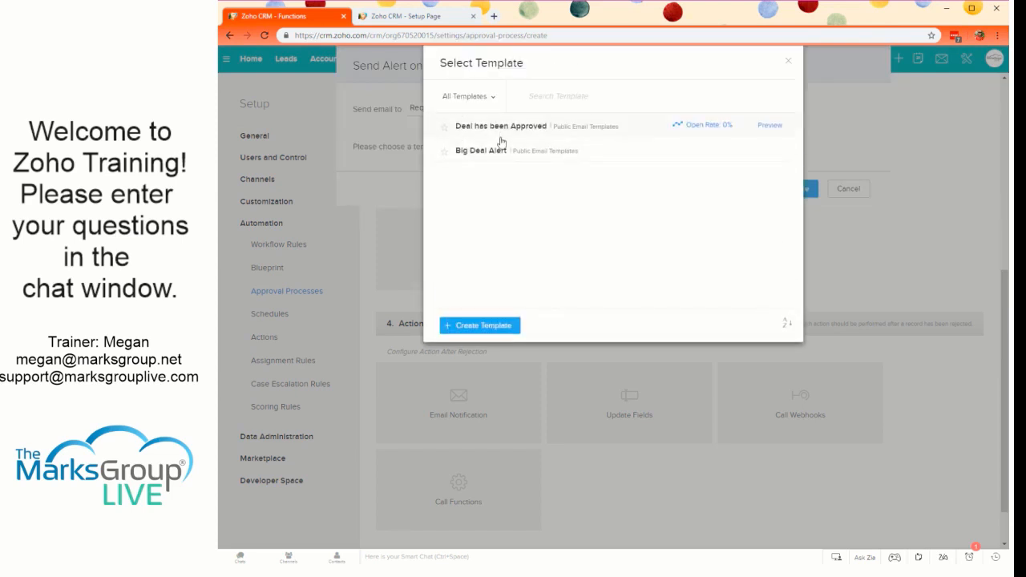
pyautogui.click(481, 326)
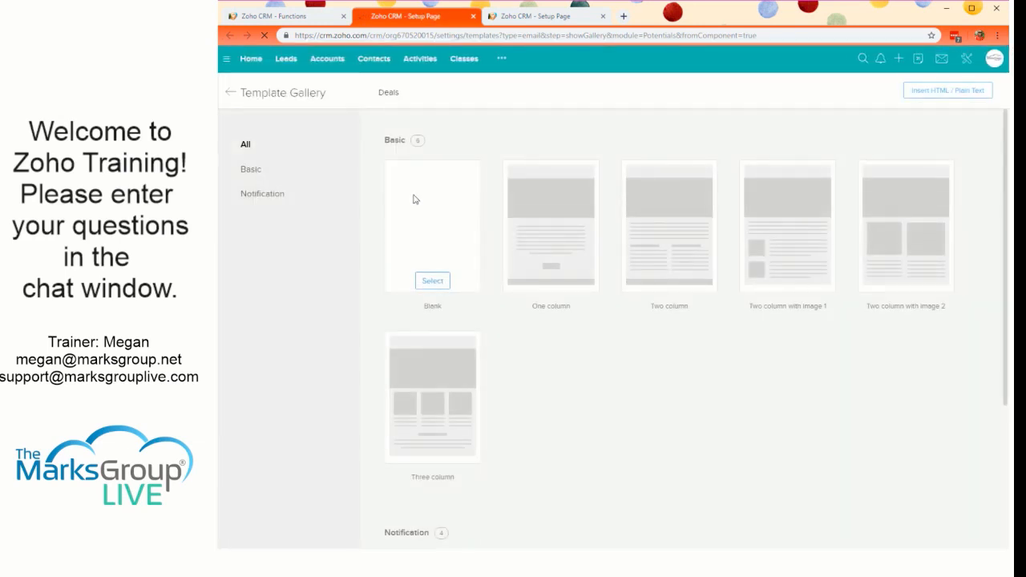
pyautogui.click(433, 279)
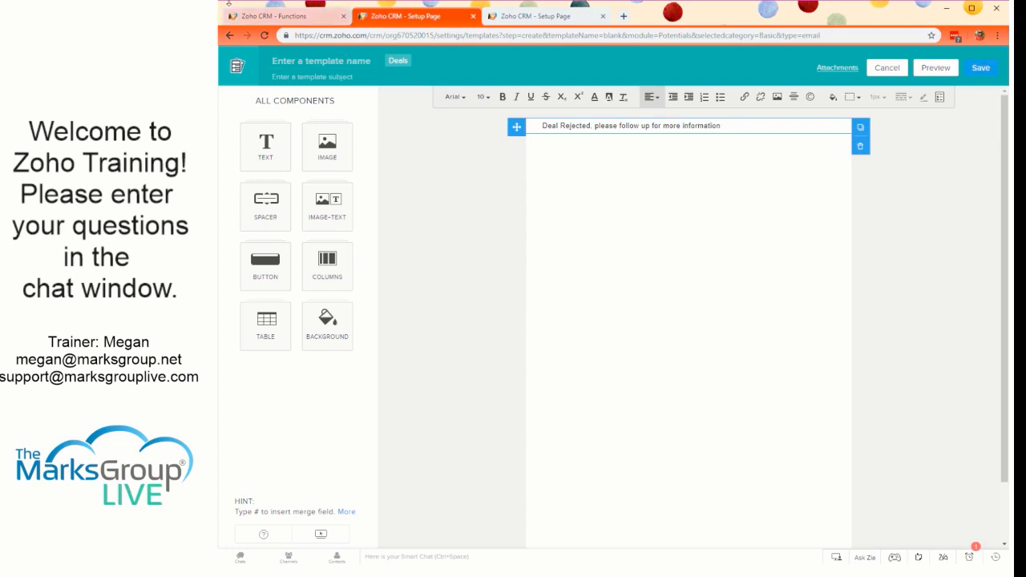
# - Name the template "Deal Rejected" and set its subject to "${Deals.Deal Name} has been Rejected" using the Deal Name merge field
pyautogui.click(296, 60)
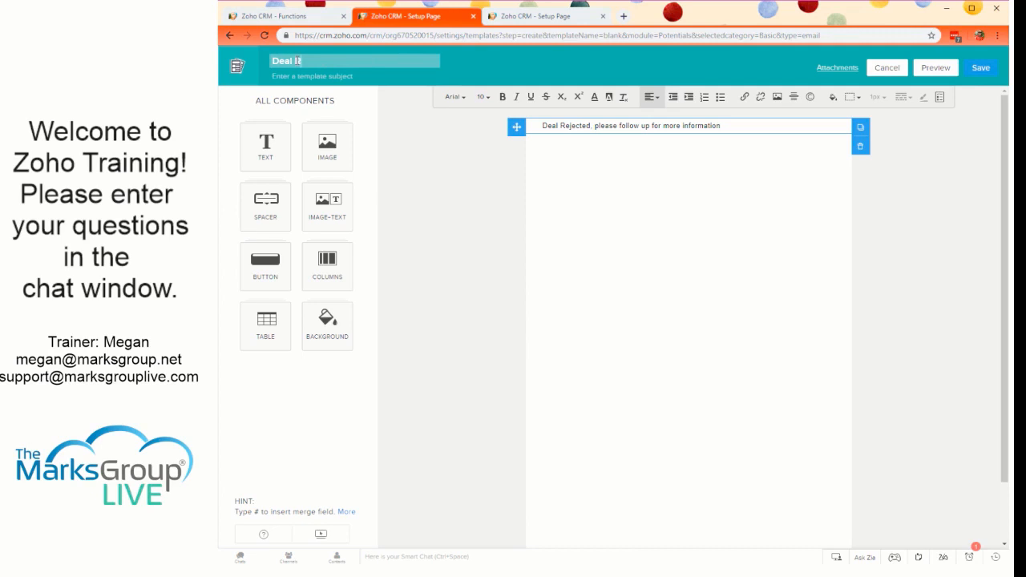
pyautogui.click(296, 75)
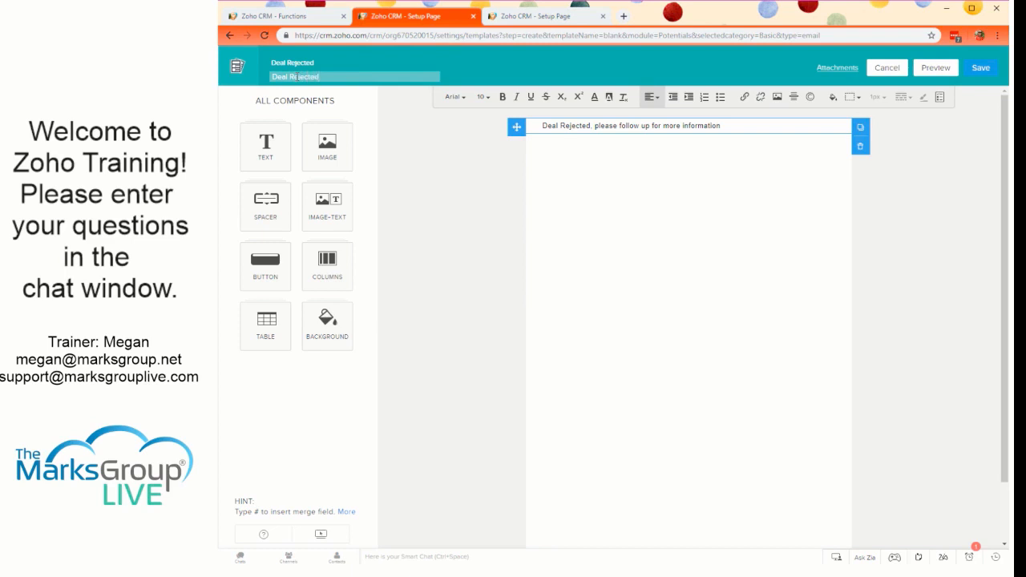
pyautogui.doubleClick(277, 76)
pyautogui.write('#')
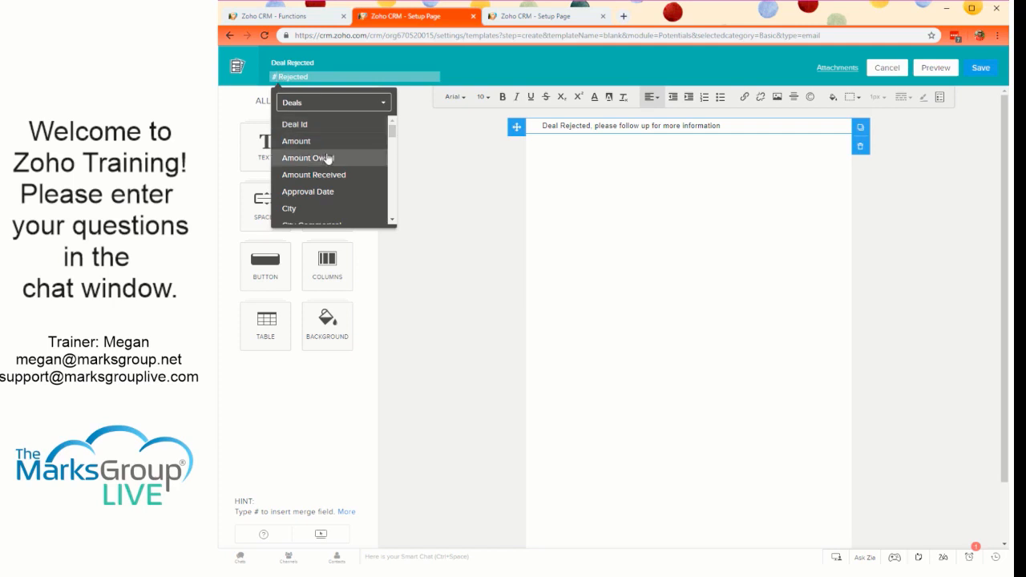
pyautogui.scroll(-5, 327, 209)
pyautogui.scroll(-3, 327, 211)
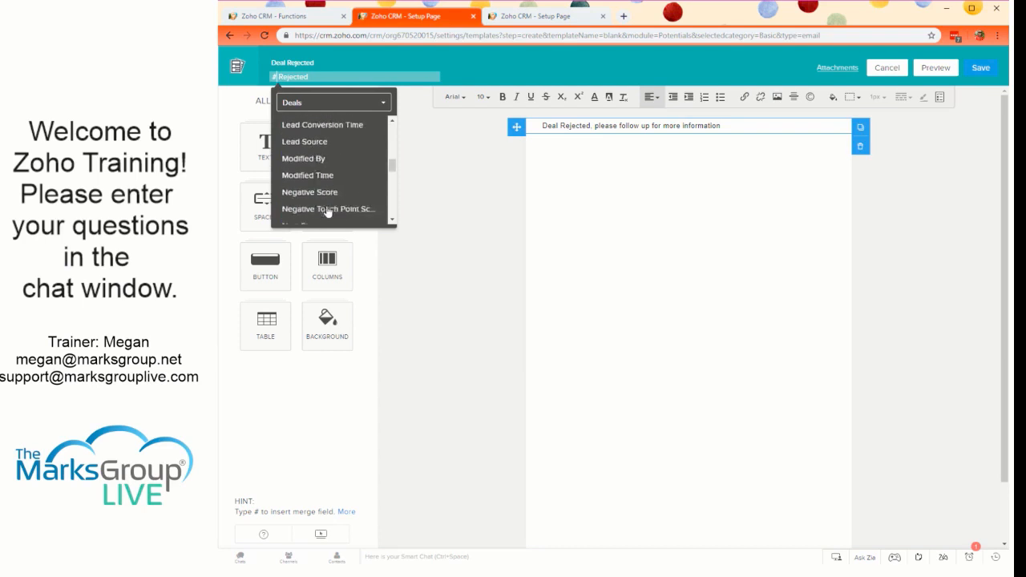
pyautogui.scroll(3, 327, 201)
pyautogui.click(319, 146)
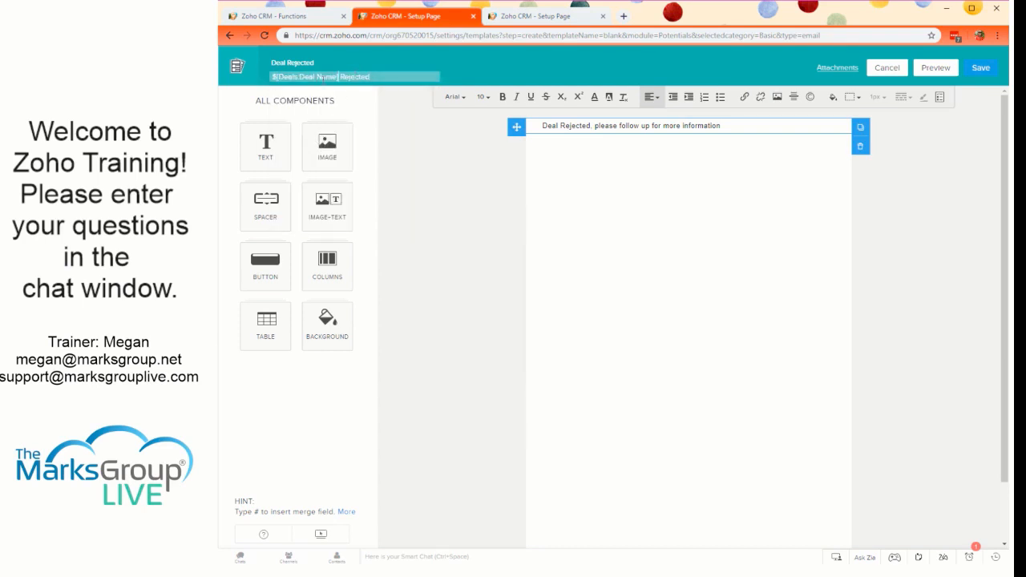
pyautogui.write('has been')
# - Edit the body to read Deal "${Deals.Deal Name}" has been rejected, please follow up for more information
pyautogui.click(558, 126)
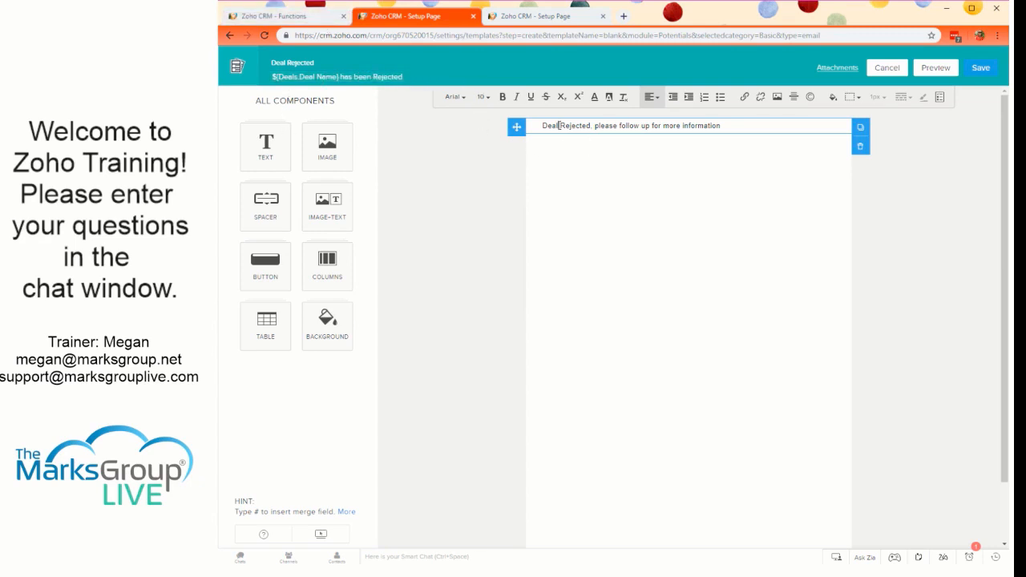
pyautogui.write('"')
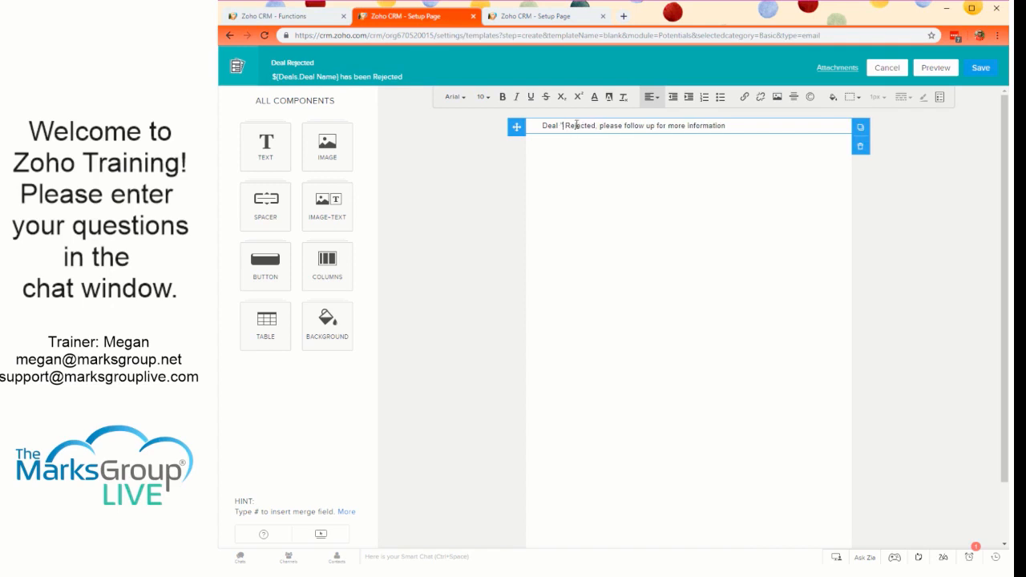
pyautogui.write('#')
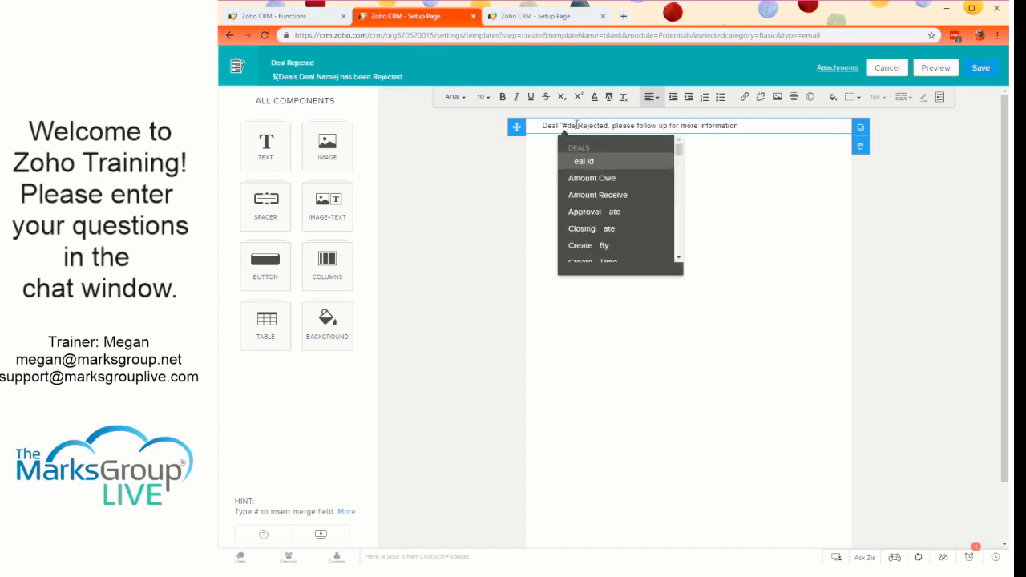
pyautogui.write('Deal Name')
pyautogui.press('Return')
pyautogui.write('" has been')
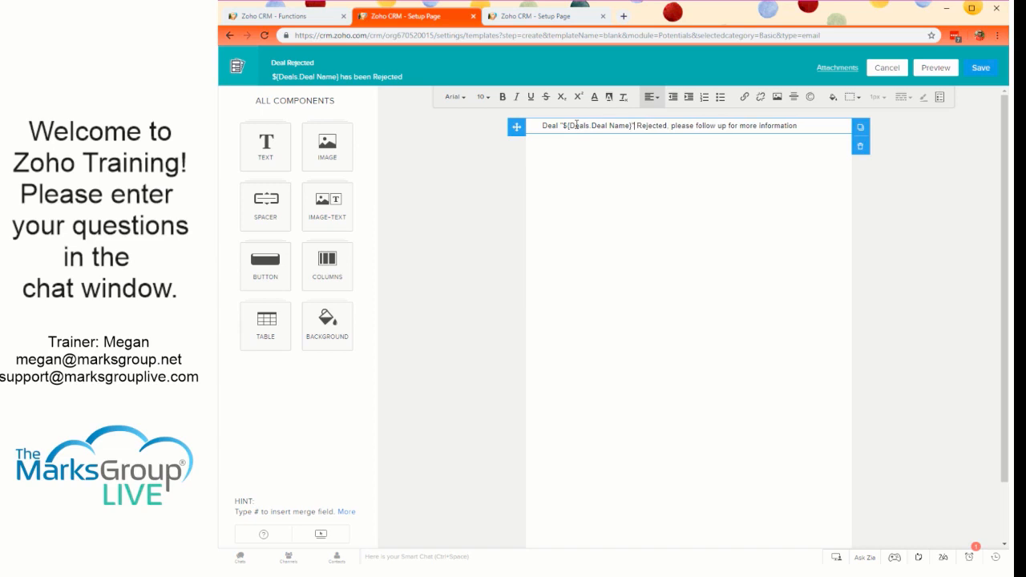
pyautogui.press('Delete')
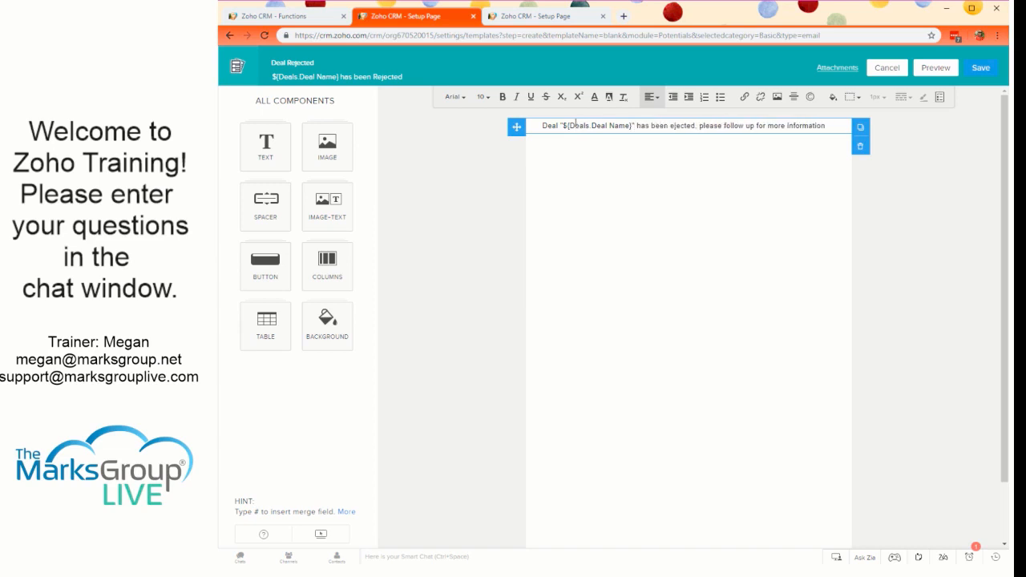
pyautogui.write('r')
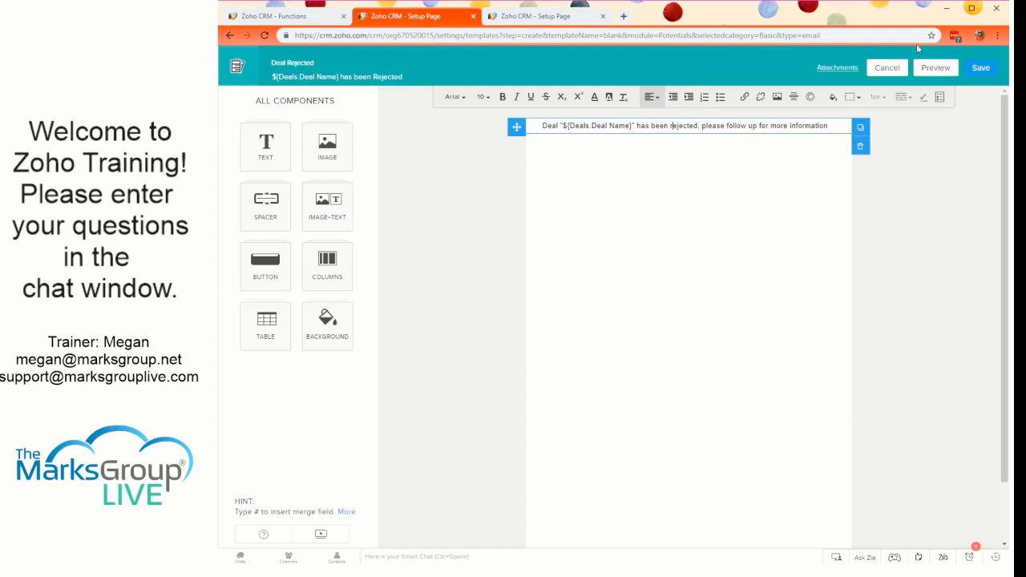
# - Save the Deal Rejected template to the Public Email Templates folder
pyautogui.click(990, 74)
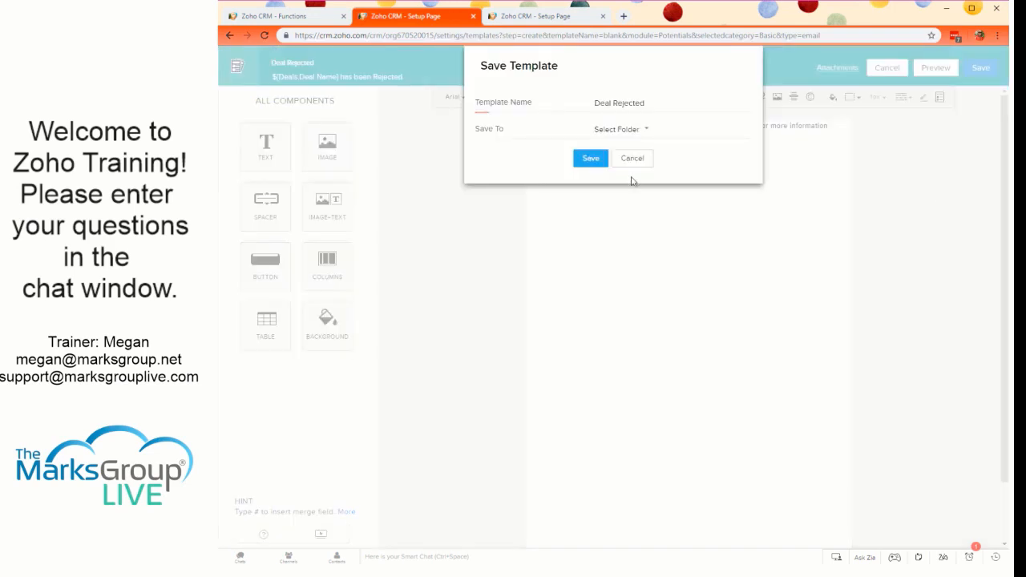
pyautogui.click(626, 130)
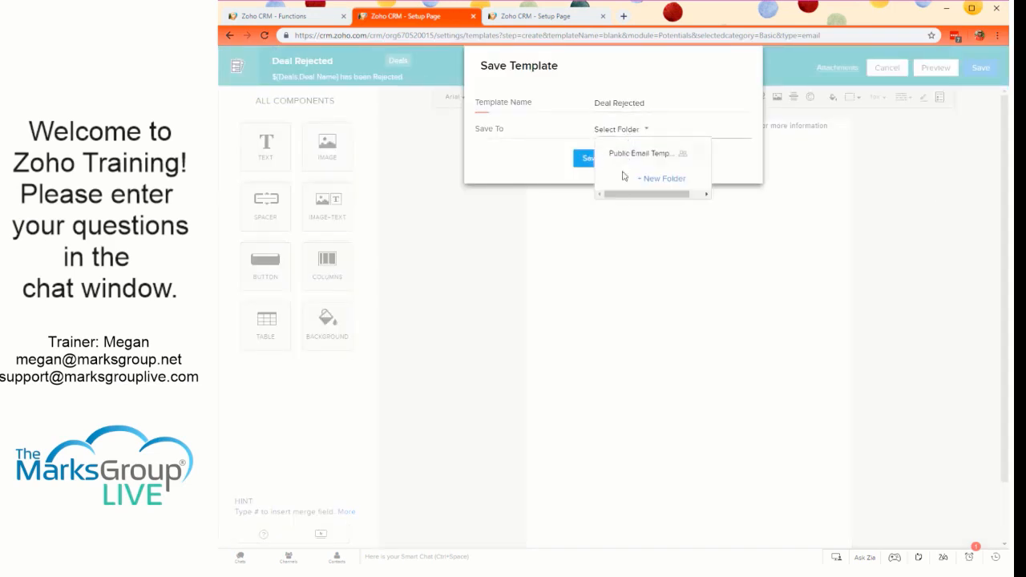
pyautogui.click(625, 153)
pyautogui.click(590, 158)
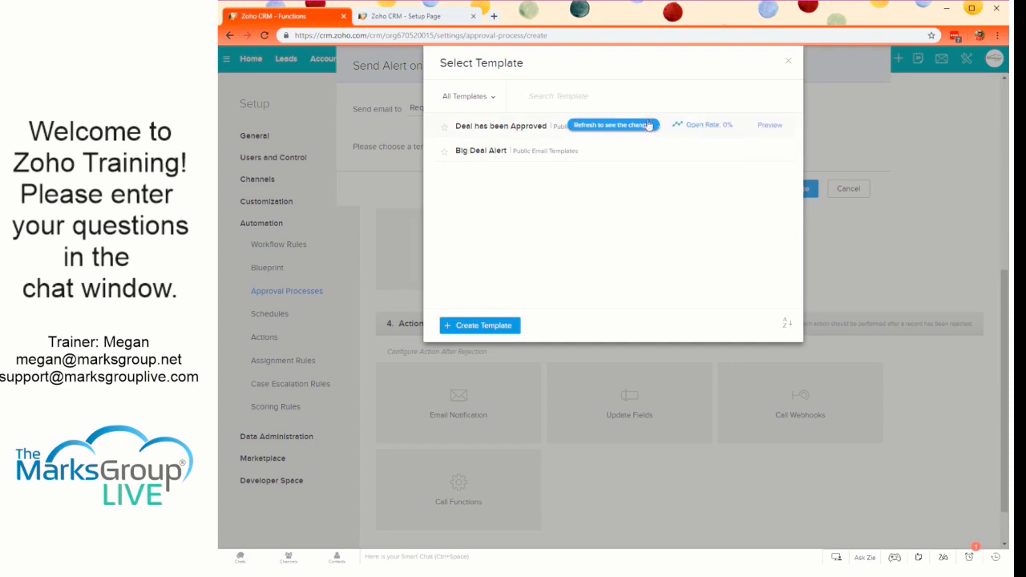
# - Associate the Deal Rejected template with the rejection alert for both Requester's Manager and Everyone Approved and the requester
pyautogui.click(628, 126)
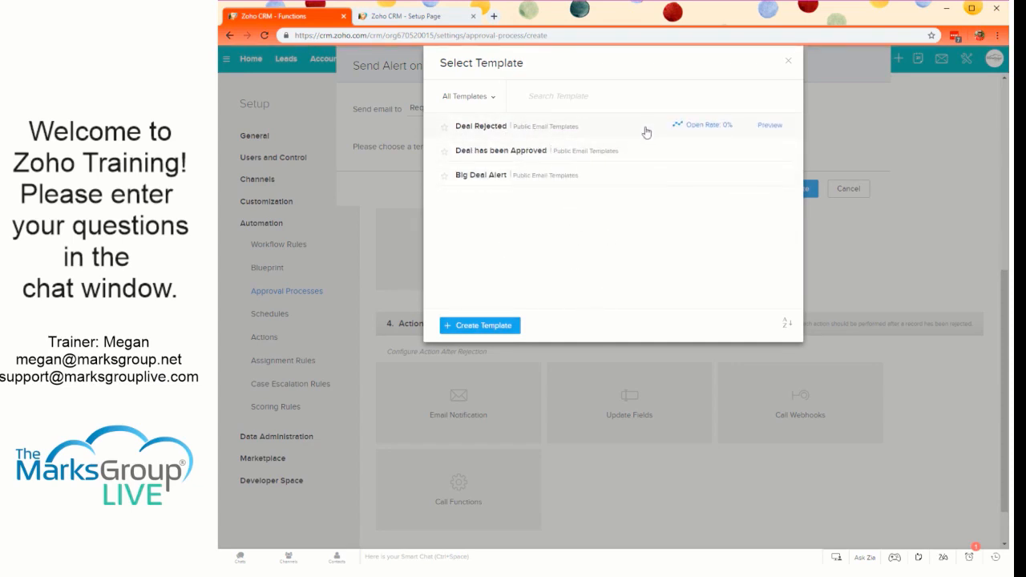
pyautogui.click(597, 135)
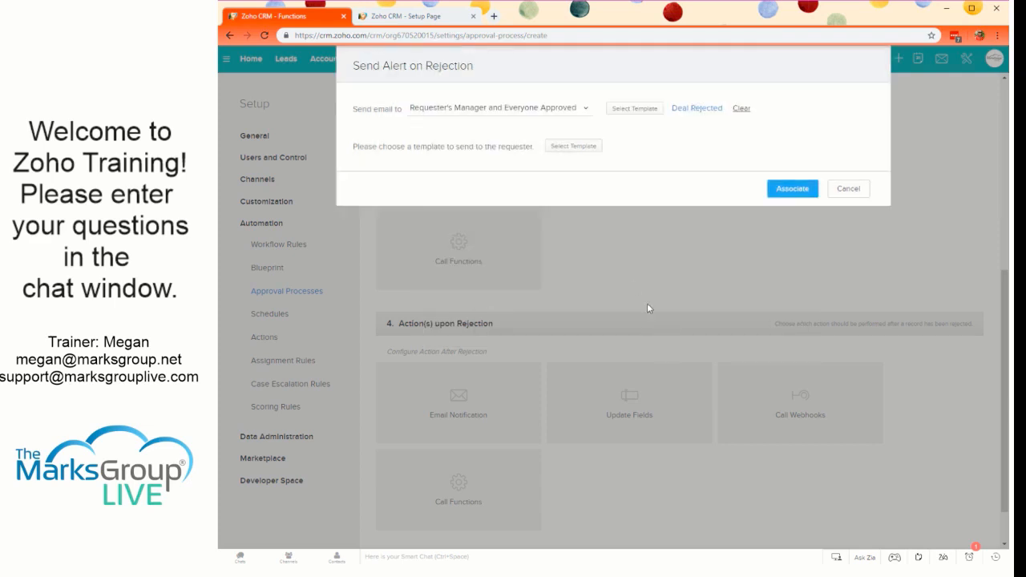
pyautogui.click(573, 147)
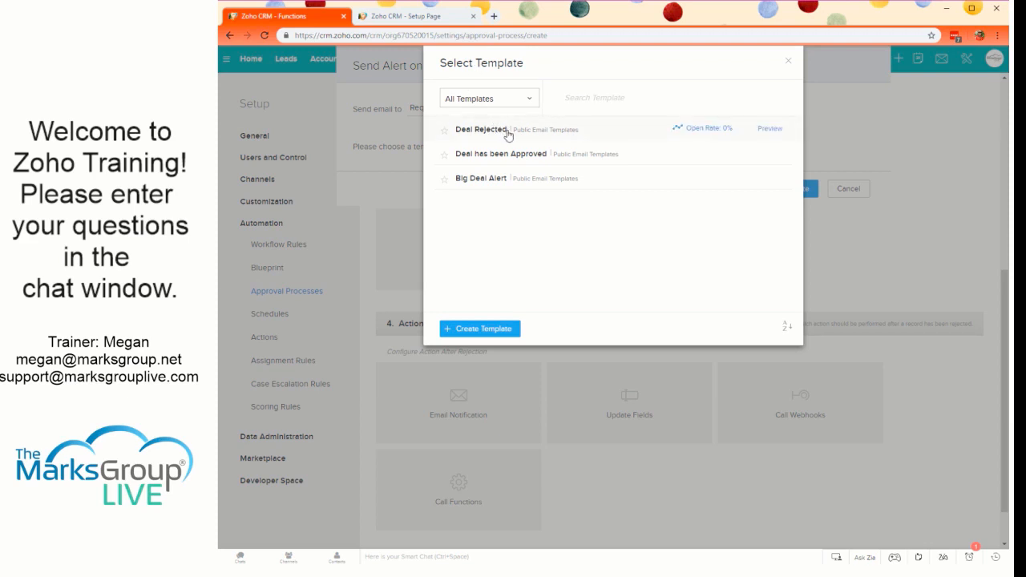
pyautogui.click(563, 130)
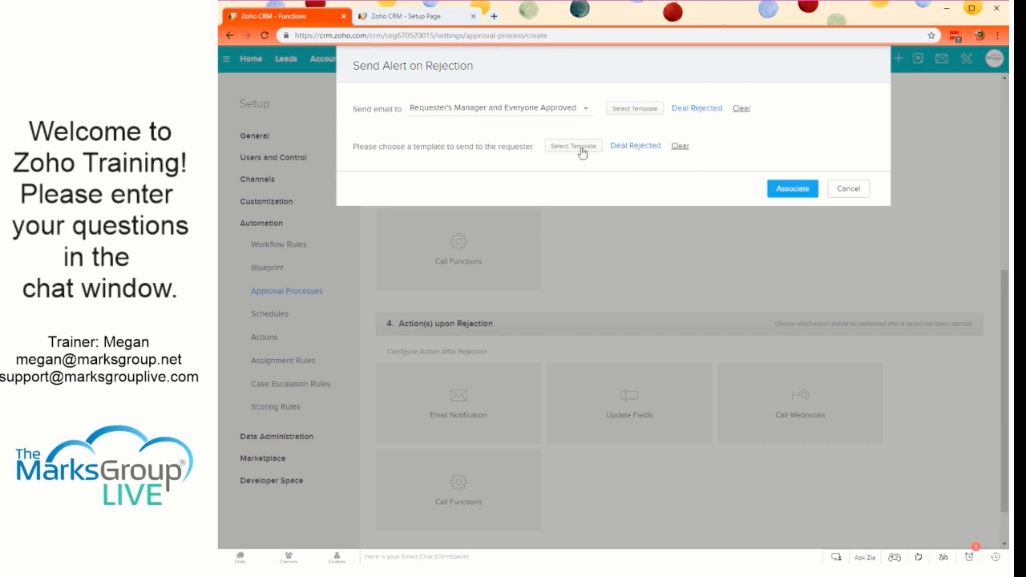
pyautogui.click(804, 193)
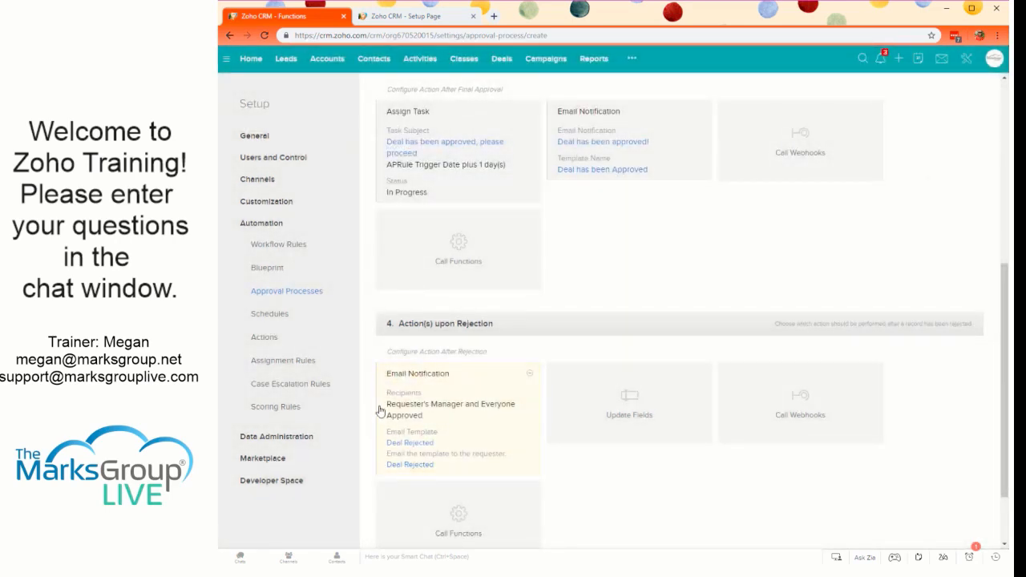
pyautogui.click(641, 406)
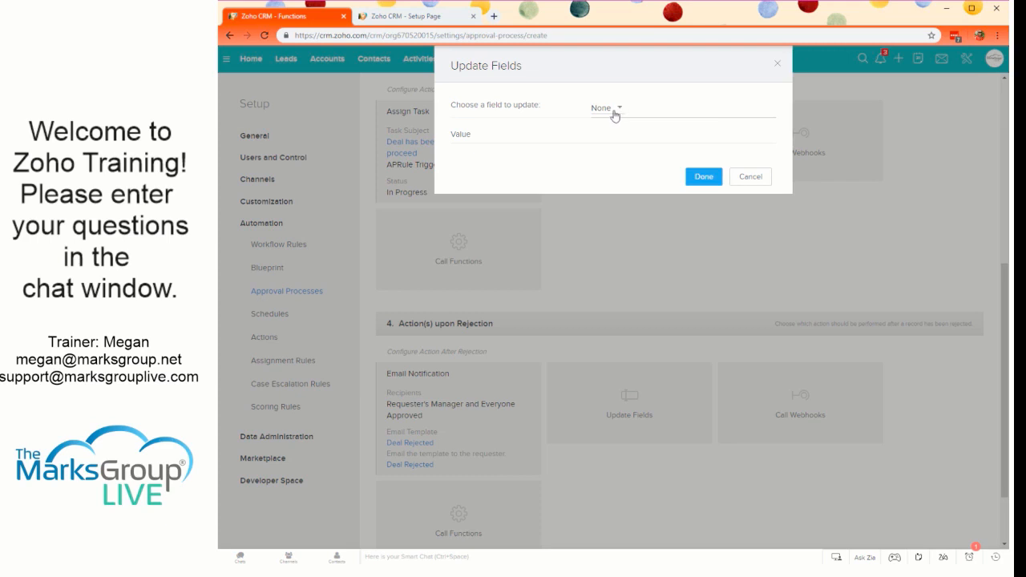
pyautogui.click(615, 115)
pyautogui.scroll(-2, 611, 210)
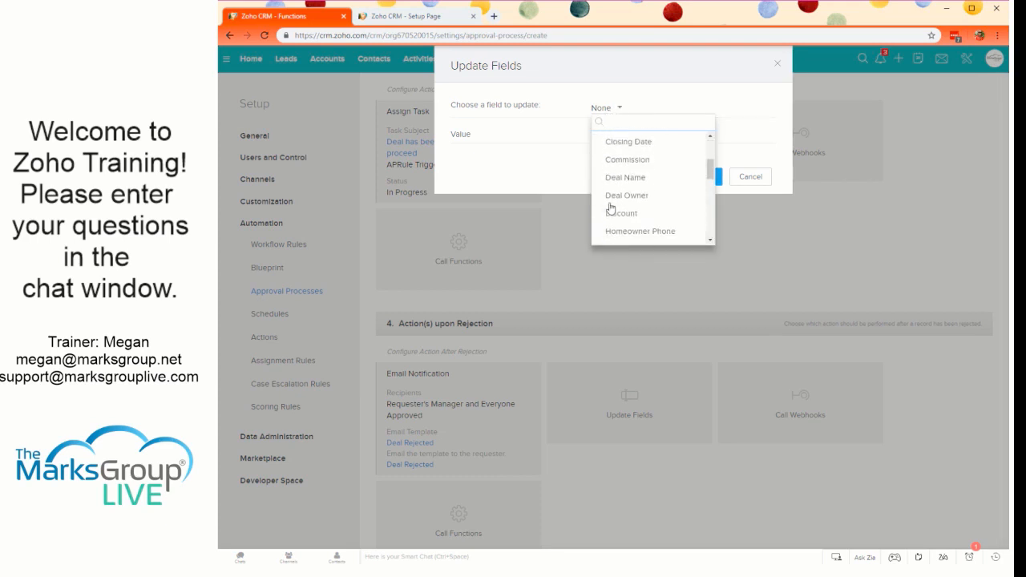
pyautogui.scroll(-1, 610, 208)
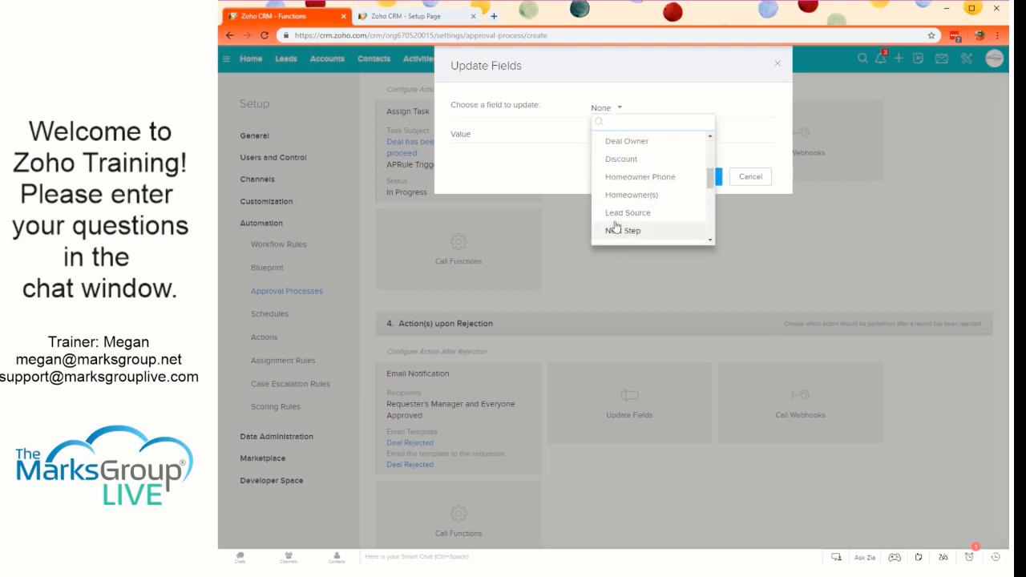
pyautogui.scroll(1, 615, 228)
pyautogui.scroll(3, 613, 209)
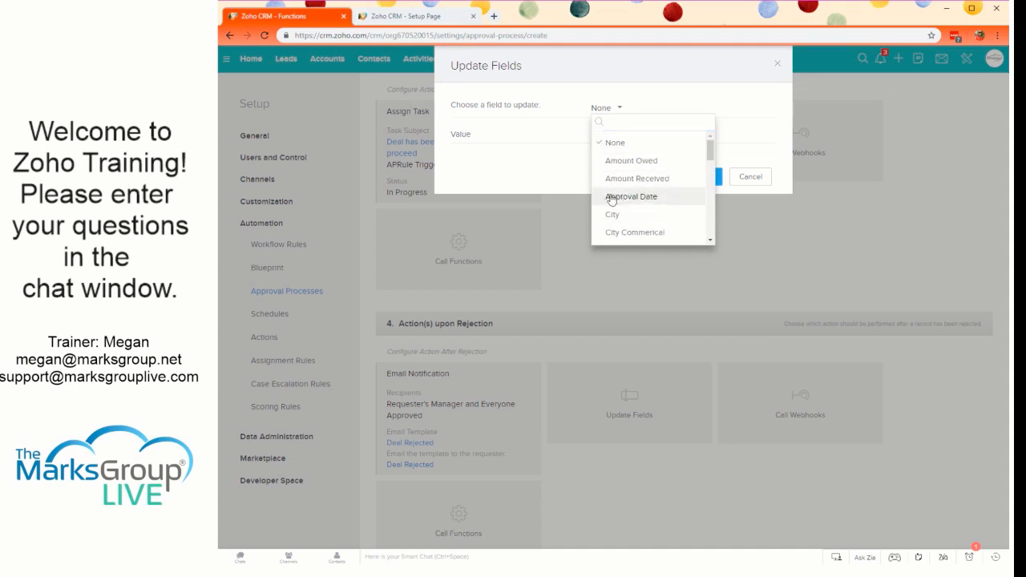
pyautogui.click(612, 198)
pyautogui.click(613, 133)
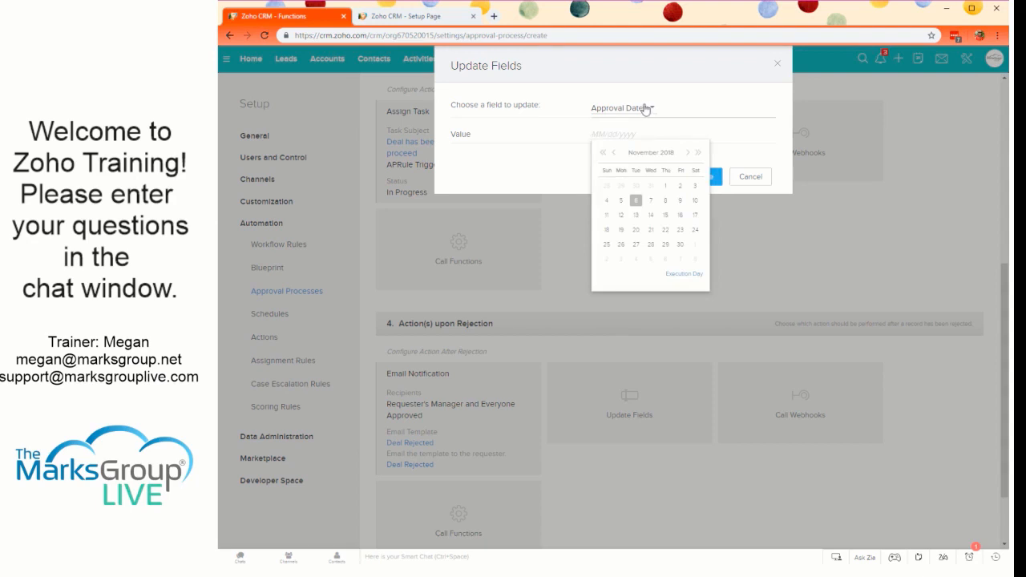
pyautogui.click(645, 109)
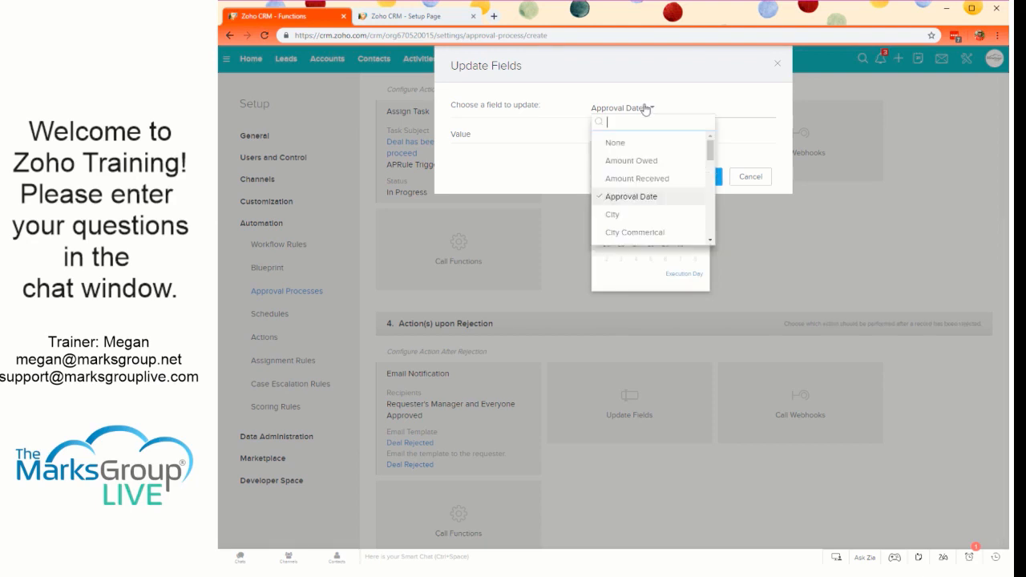
pyautogui.click(613, 140)
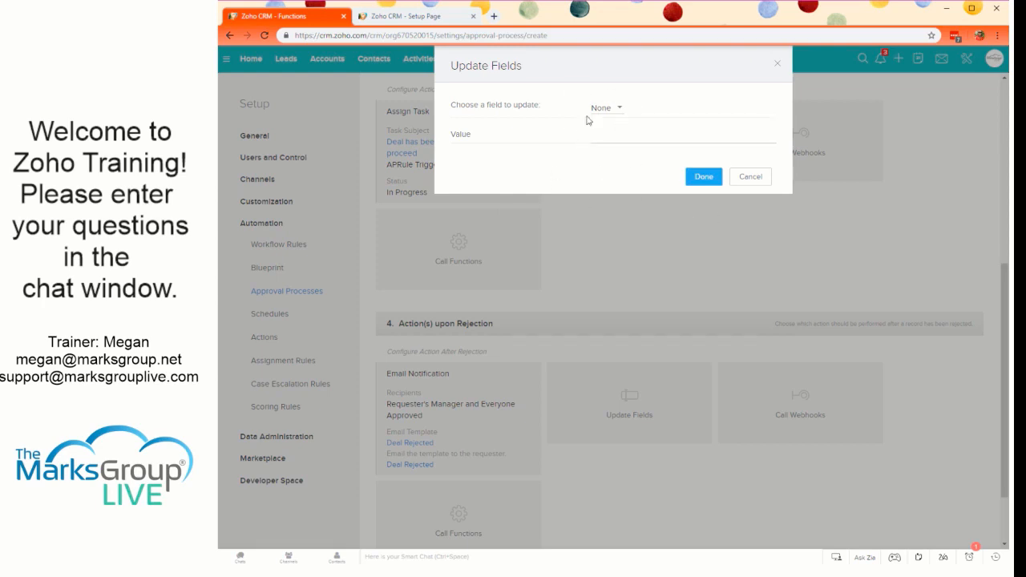
pyautogui.click(750, 181)
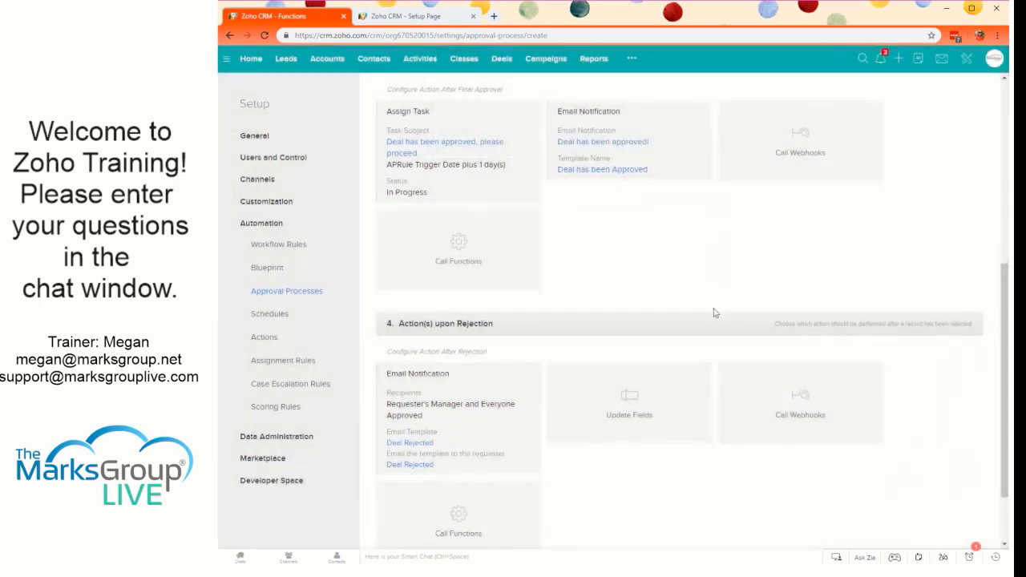
# - Complete the first rule of the Deals Greater than 50k approval process with its configured approval and rejection actions
pyautogui.scroll(-1, 651, 385)
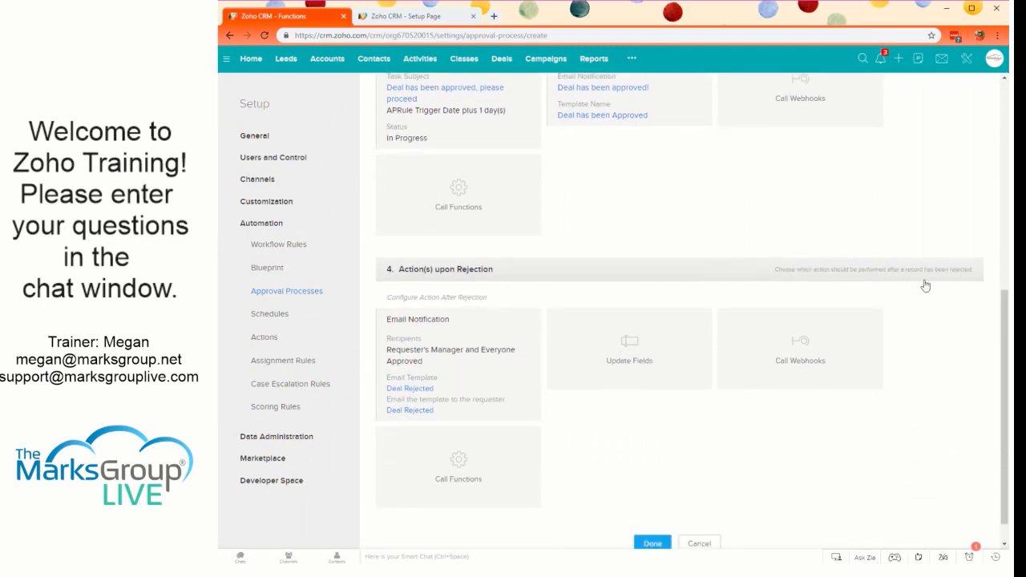
pyautogui.scroll(-1, 566, 366)
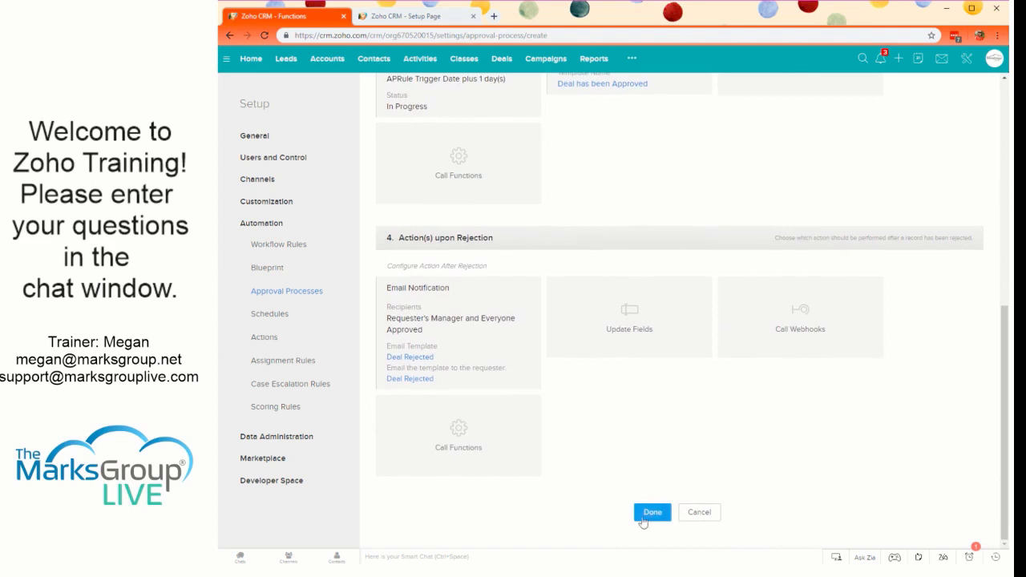
pyautogui.click(651, 511)
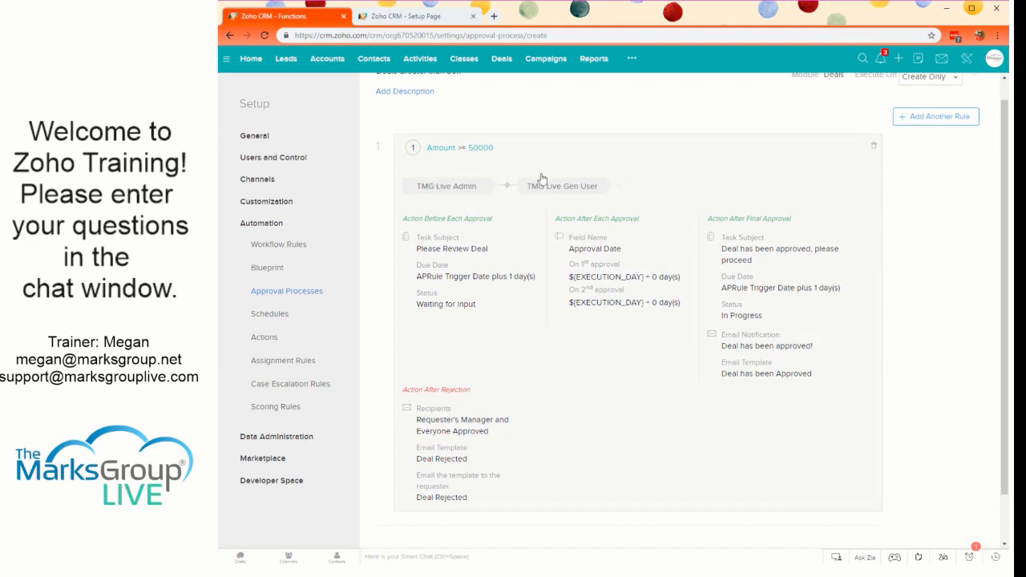
# - Add another rule to the approval process with the criteria Amount >= 500000
pyautogui.scroll(1, 667, 395)
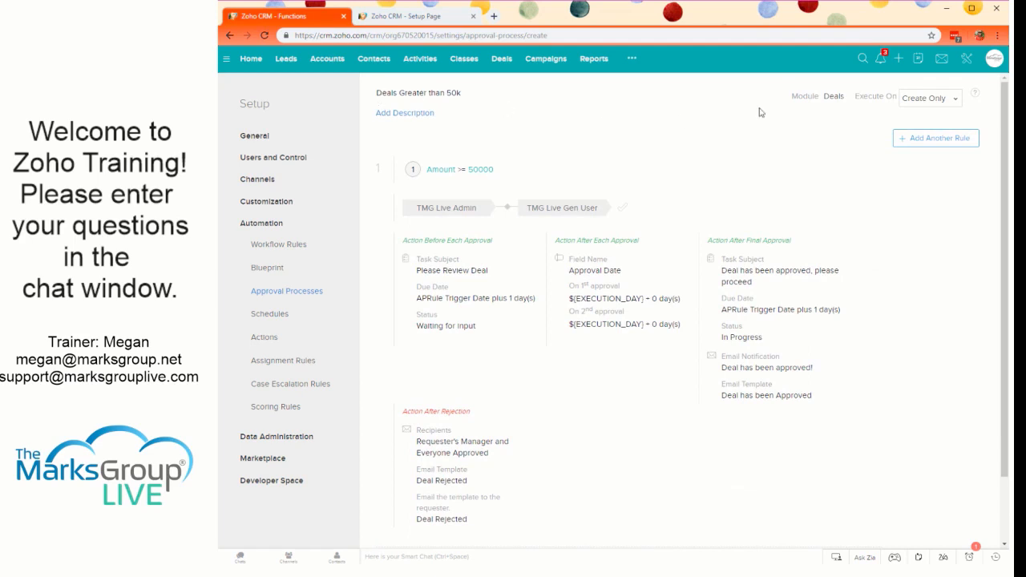
pyautogui.click(956, 138)
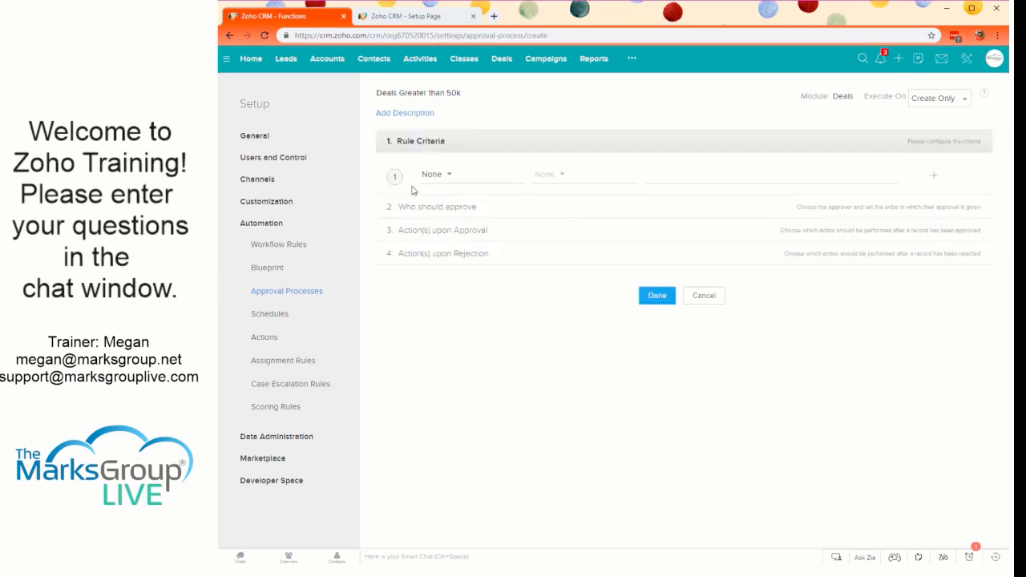
pyautogui.click(447, 174)
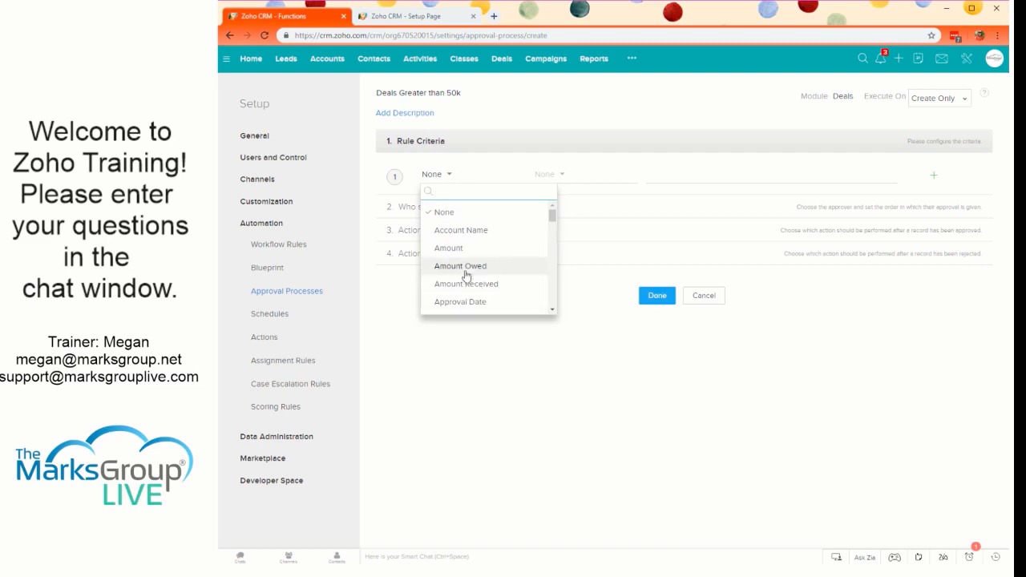
pyautogui.click(479, 248)
pyautogui.click(577, 176)
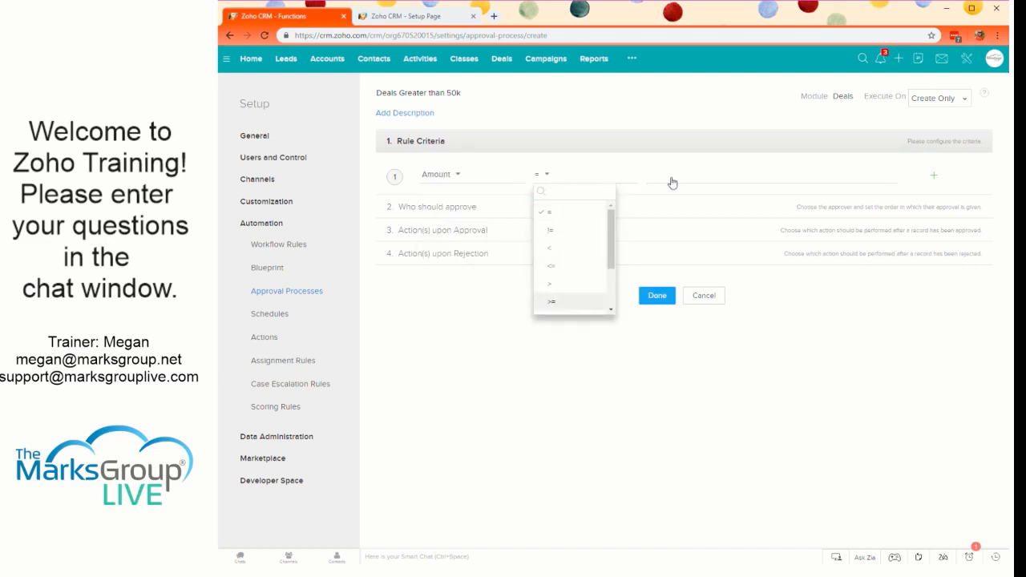
pyautogui.click(553, 304)
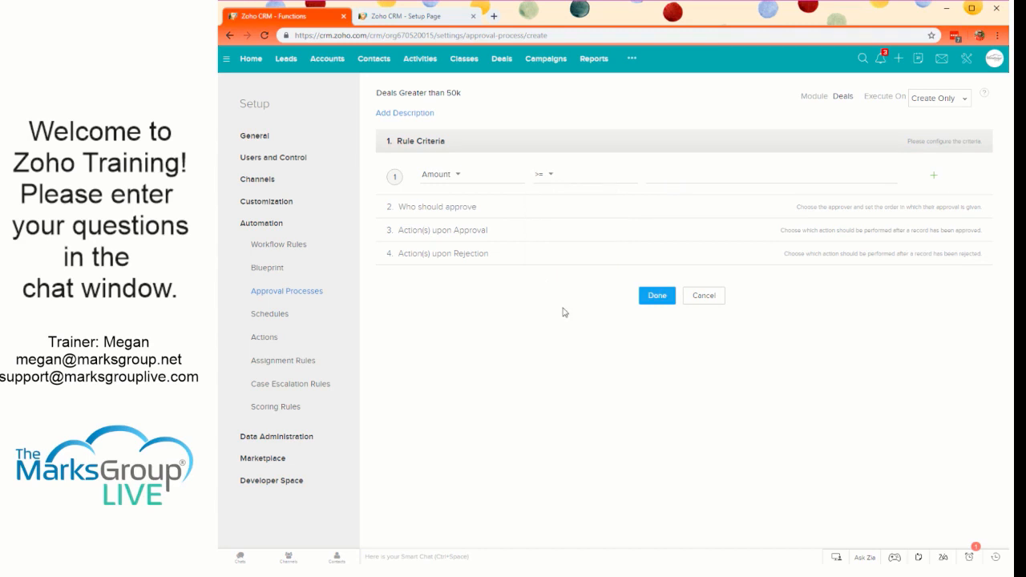
pyautogui.click(684, 174)
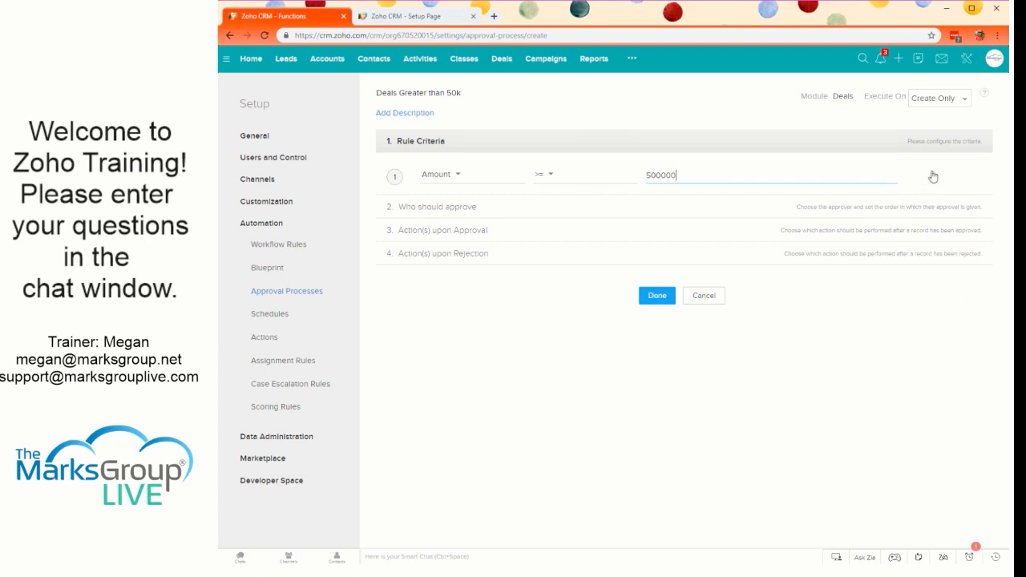
# - Set the CEO role as the approver for the second rule and complete the rule
pyautogui.click(563, 207)
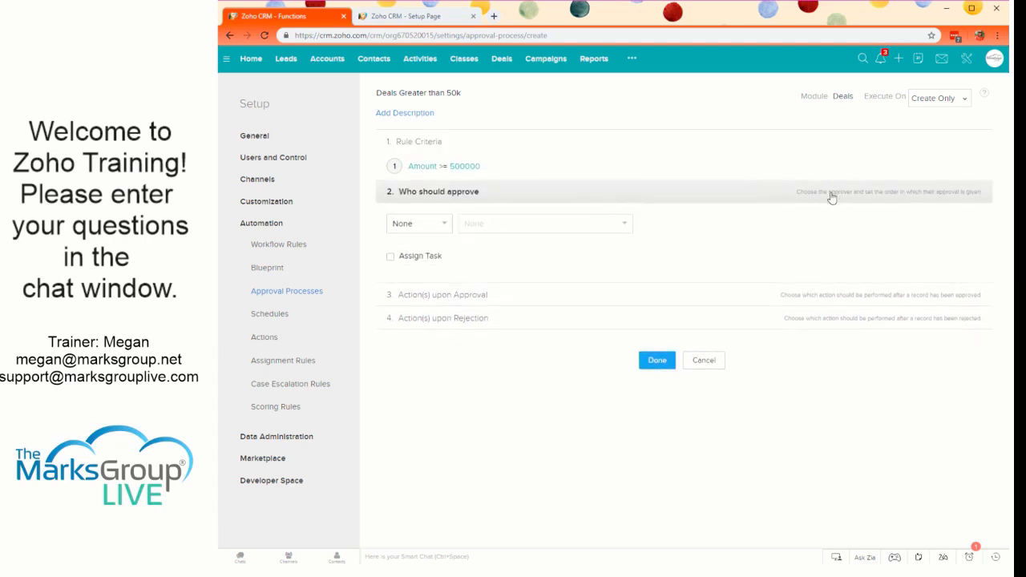
pyautogui.click(440, 228)
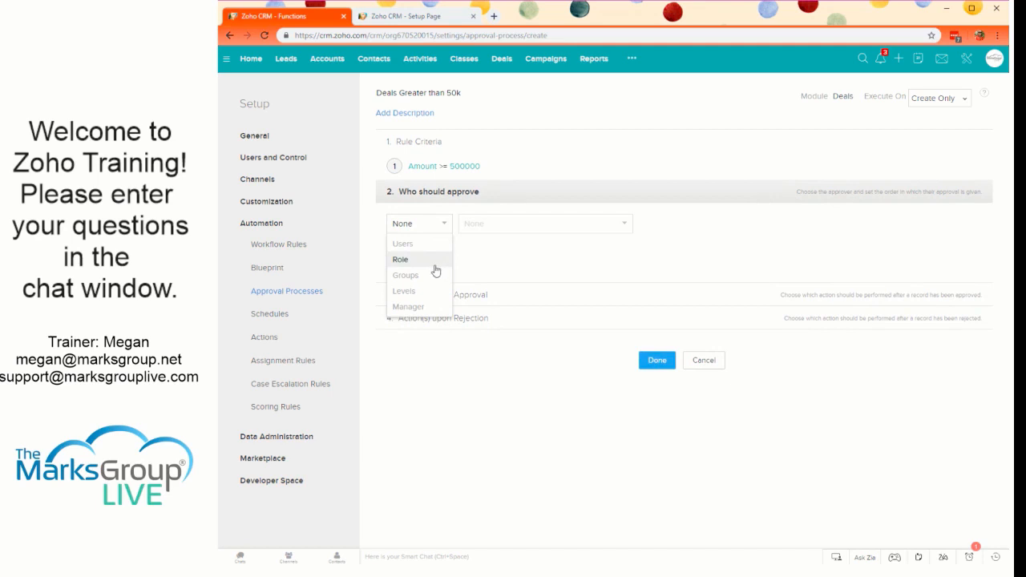
pyautogui.click(435, 271)
pyautogui.click(492, 259)
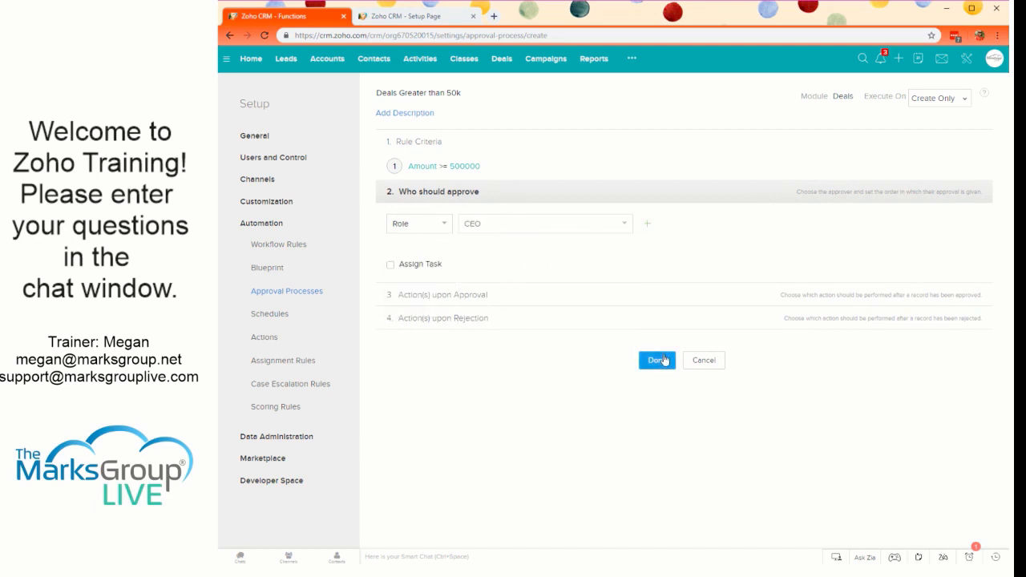
pyautogui.click(657, 360)
# - Compare the criteria, approvers and actions of the two rules in the approval process
pyautogui.scroll(-3, 570, 401)
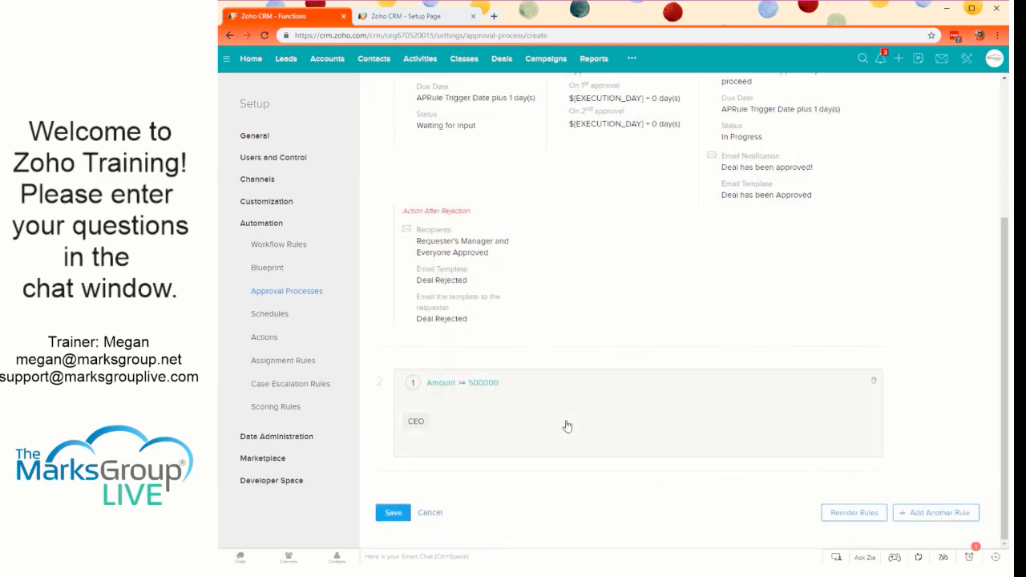
pyautogui.scroll(2, 545, 432)
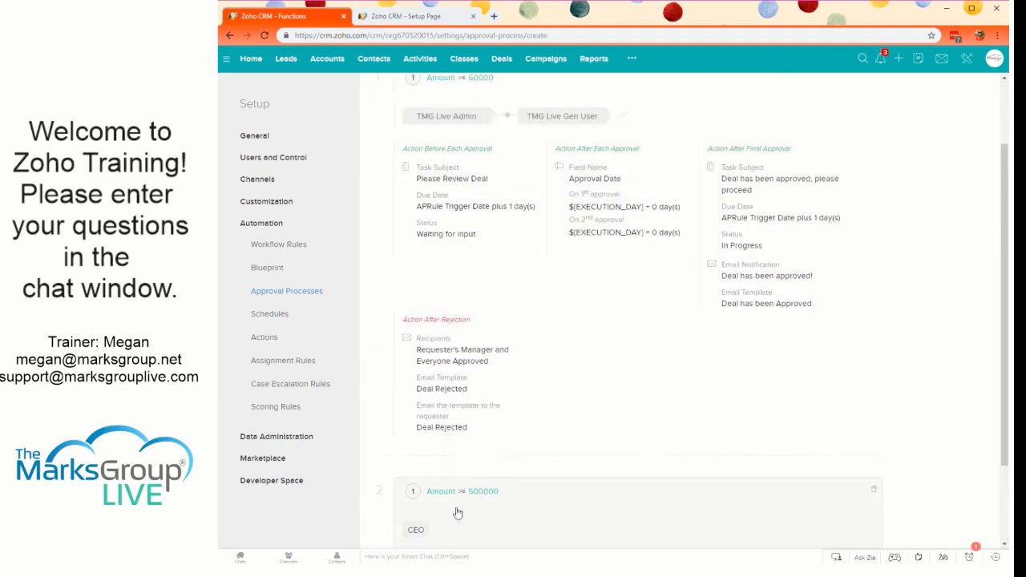
pyautogui.scroll(1, 534, 320)
pyautogui.scroll(-2, 553, 337)
pyautogui.scroll(-1, 557, 353)
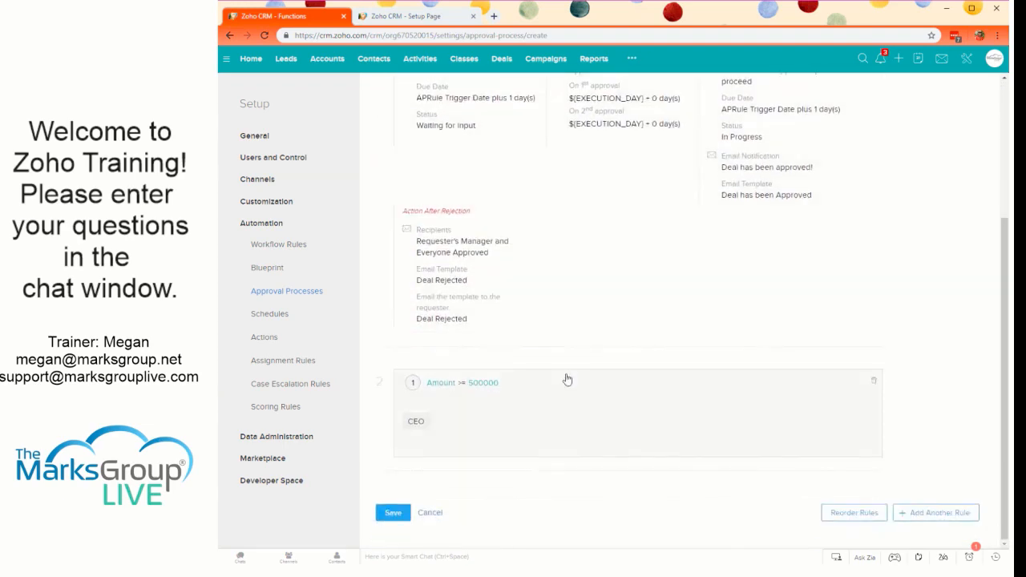
pyautogui.scroll(3, 565, 377)
pyautogui.scroll(1, 561, 176)
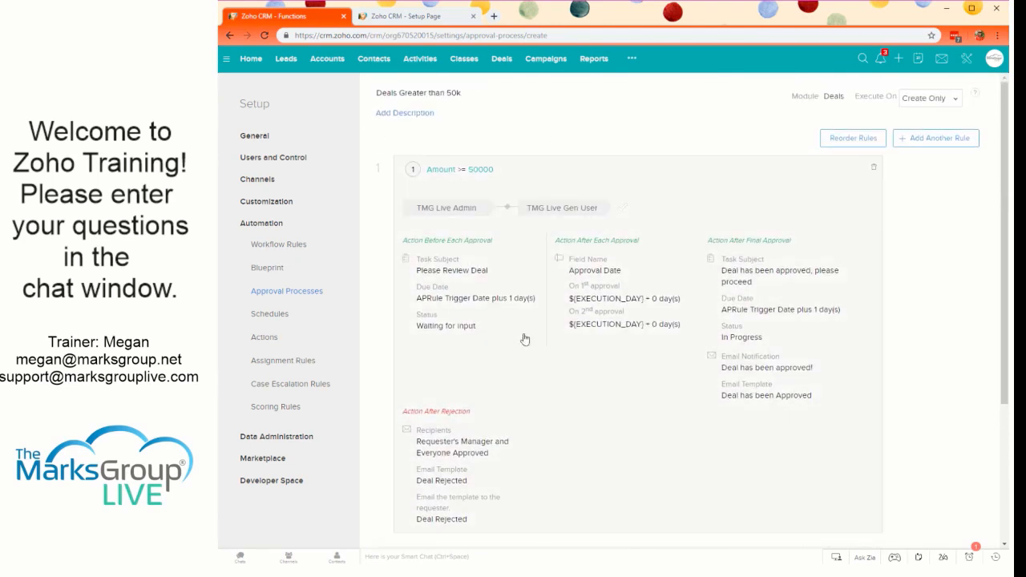
pyautogui.scroll(-2, 529, 341)
pyautogui.scroll(1, 557, 333)
pyautogui.scroll(-2, 578, 314)
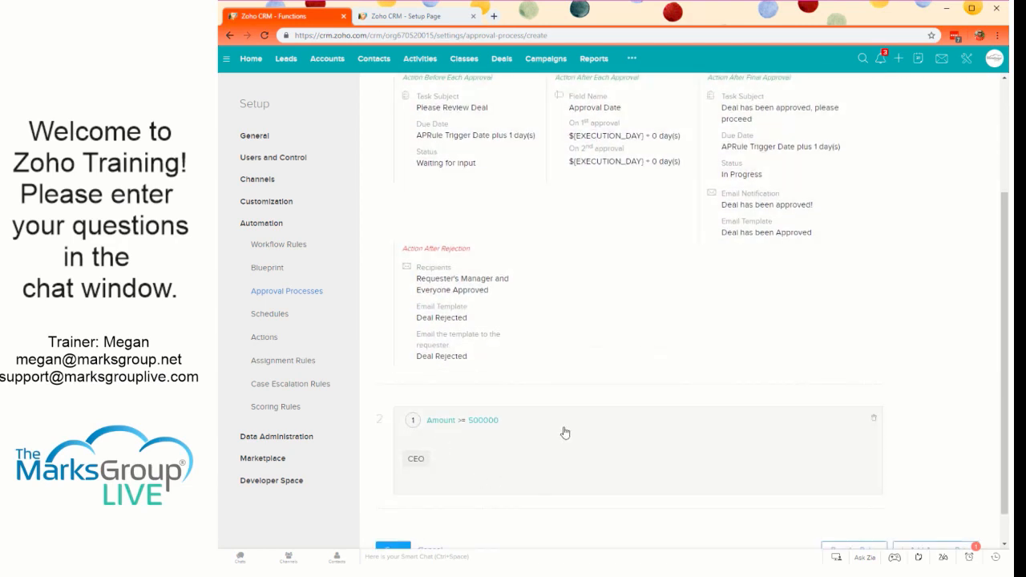
pyautogui.scroll(3, 458, 424)
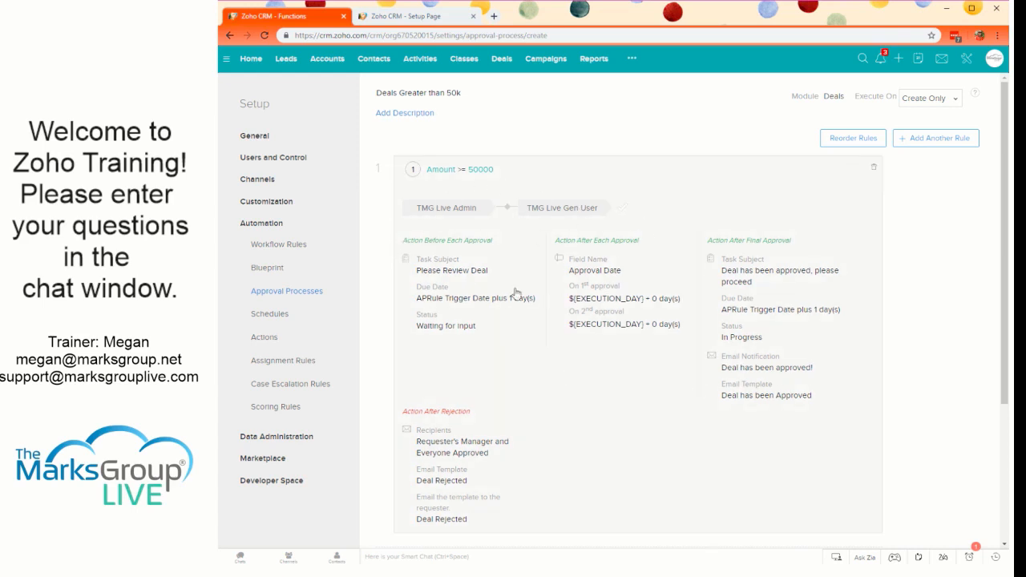
pyautogui.scroll(-3, 497, 384)
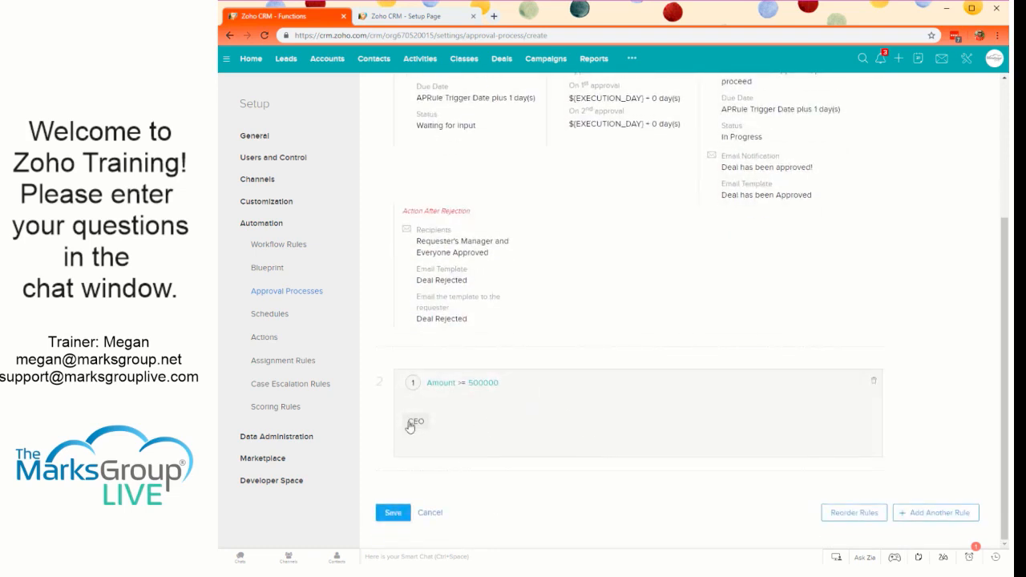
# - Add a second criterion, Amount < 500000, to the first rule alongside Amount >= 50000
pyautogui.scroll(3, 566, 408)
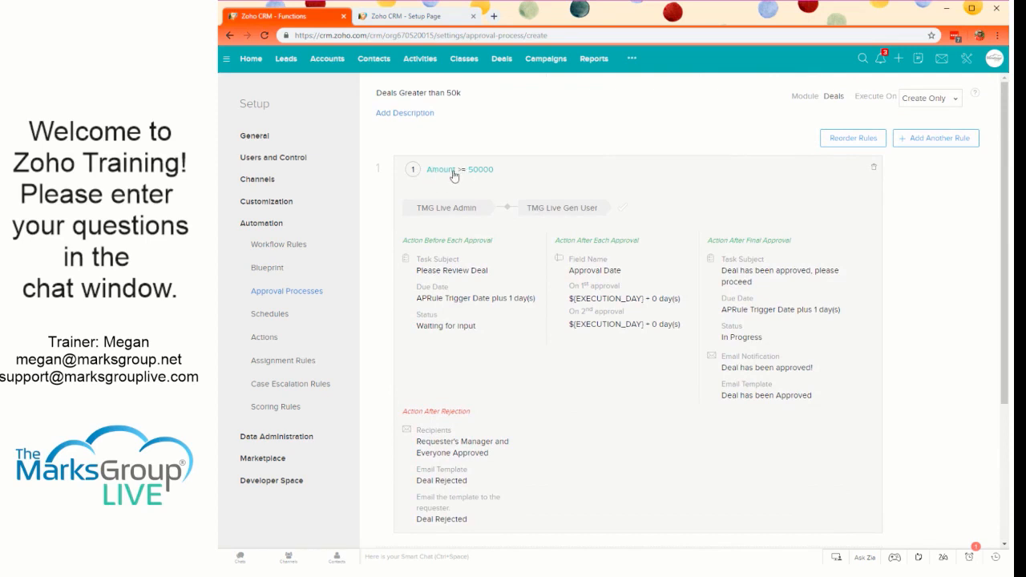
pyautogui.click(530, 182)
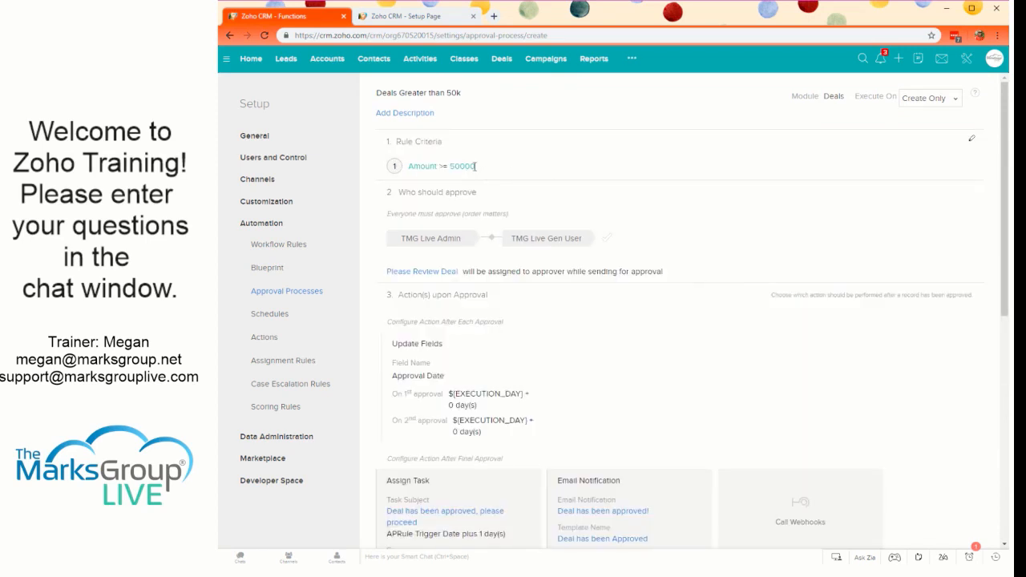
pyautogui.click(970, 141)
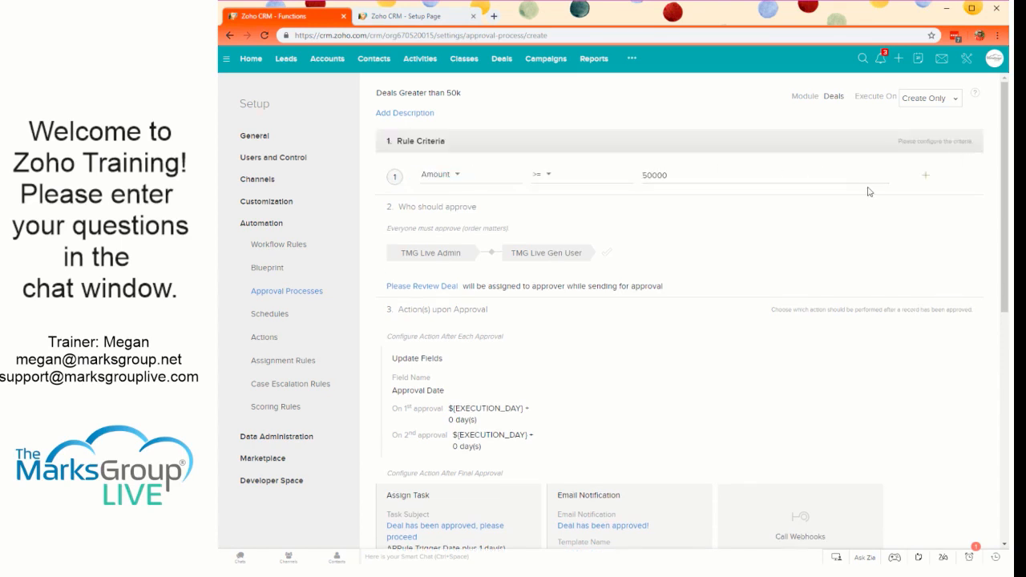
pyautogui.click(928, 179)
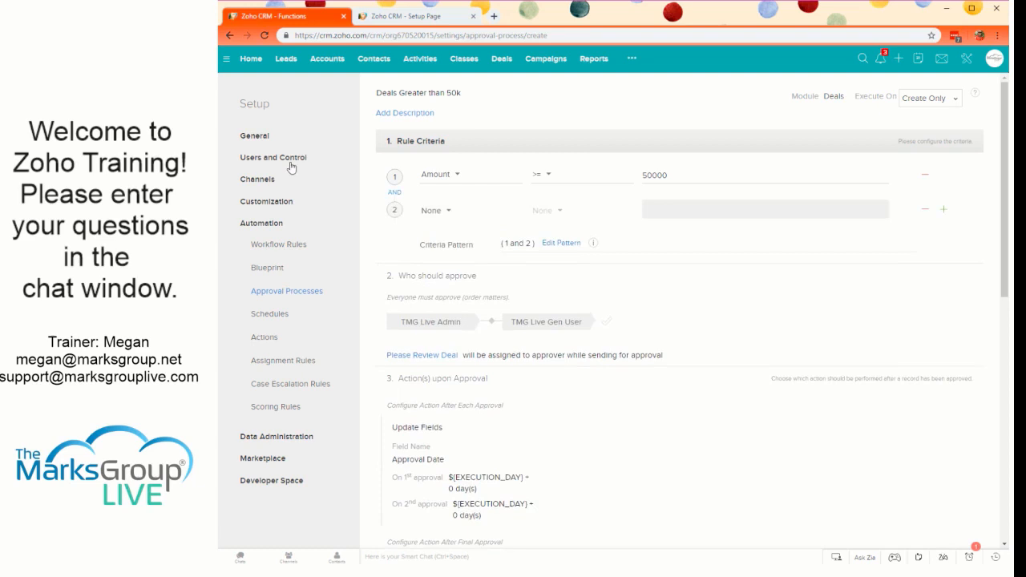
pyautogui.click(441, 211)
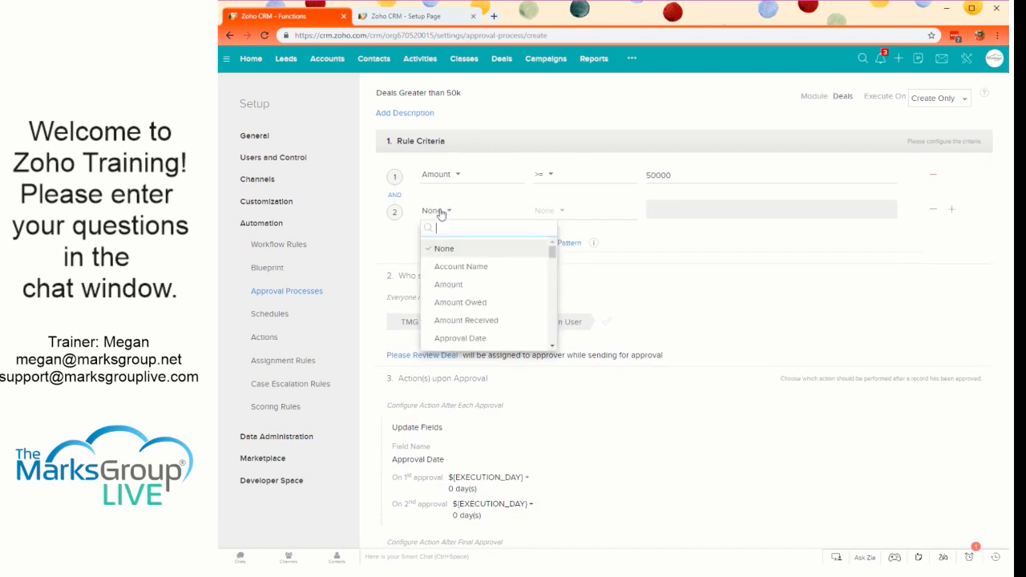
pyautogui.click(490, 285)
pyautogui.click(549, 213)
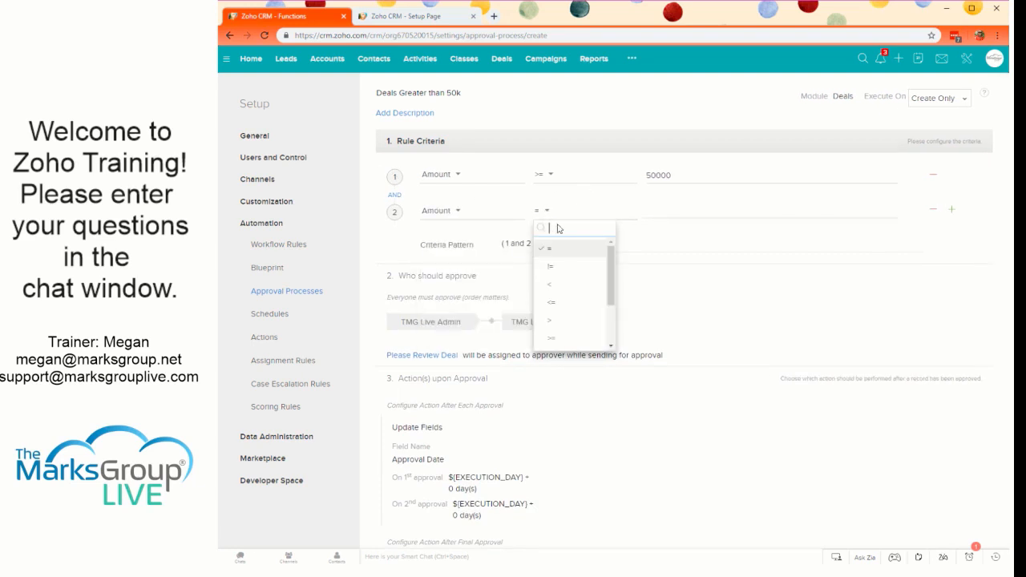
pyautogui.click(560, 307)
pyautogui.click(663, 205)
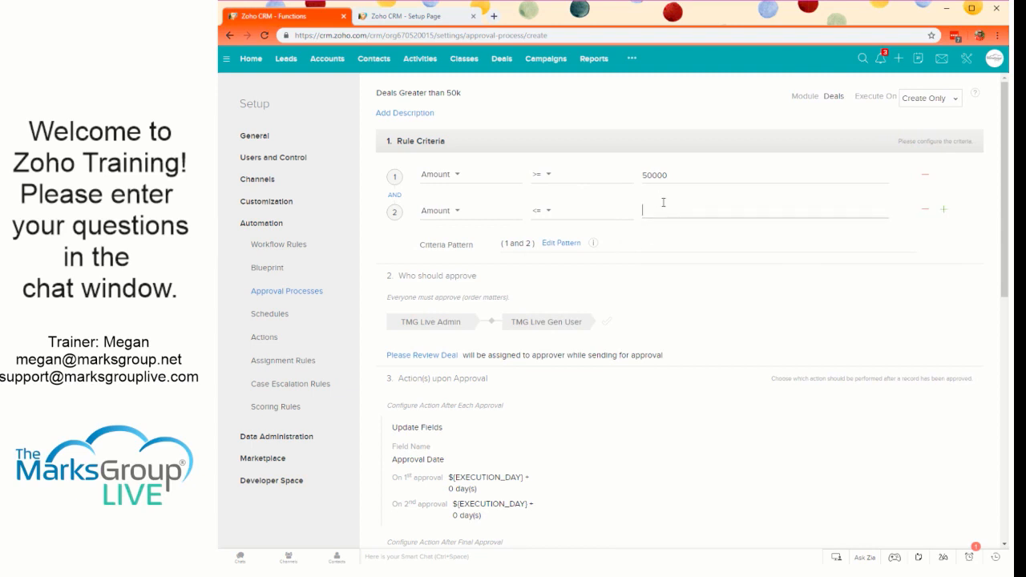
pyautogui.click(550, 212)
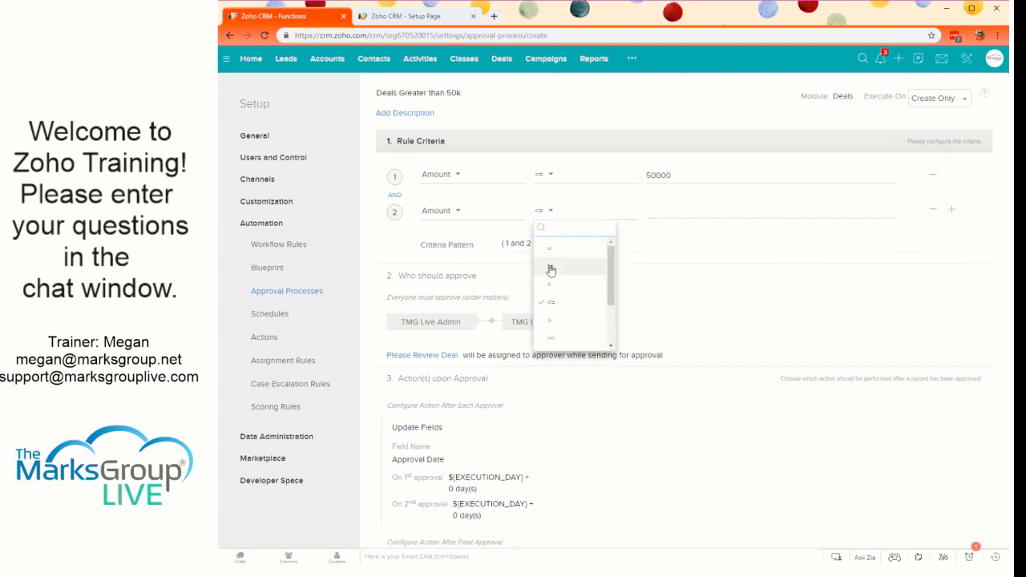
pyautogui.click(550, 295)
pyautogui.click(669, 211)
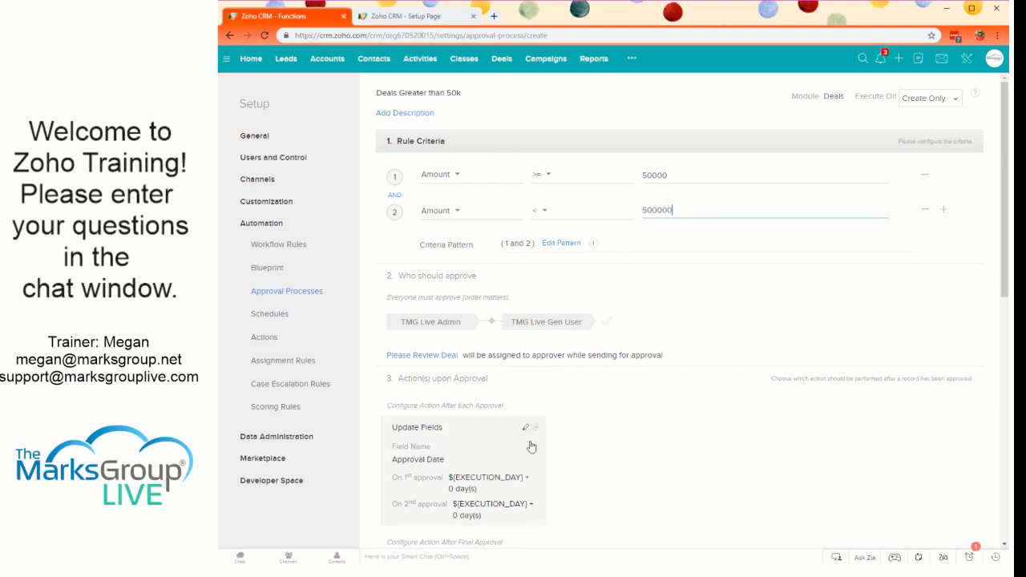
# - Complete the edited first rule and save the approval process with both rules
pyautogui.scroll(-3, 914, 262)
pyautogui.scroll(-3, 457, 473)
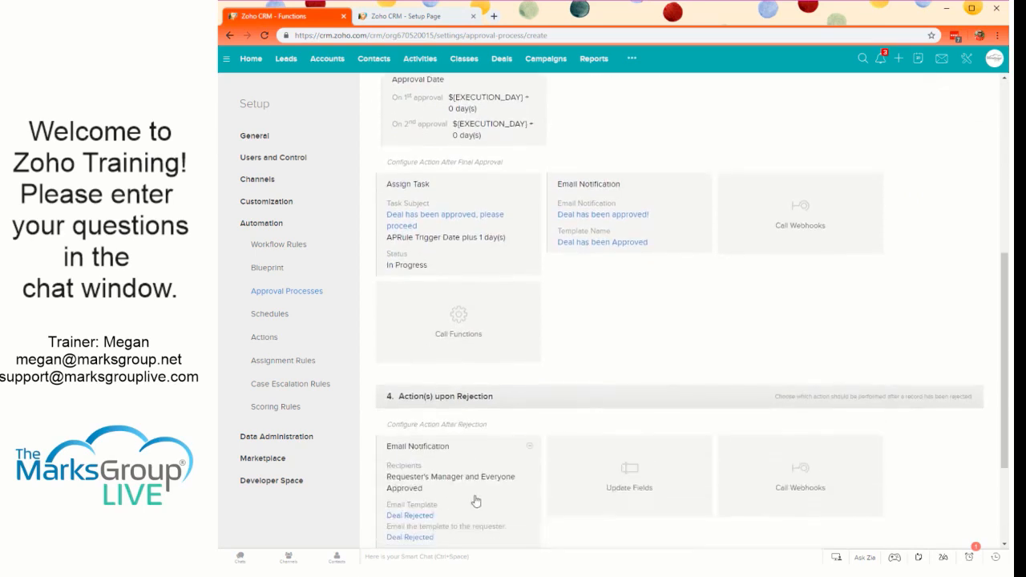
pyautogui.click(651, 513)
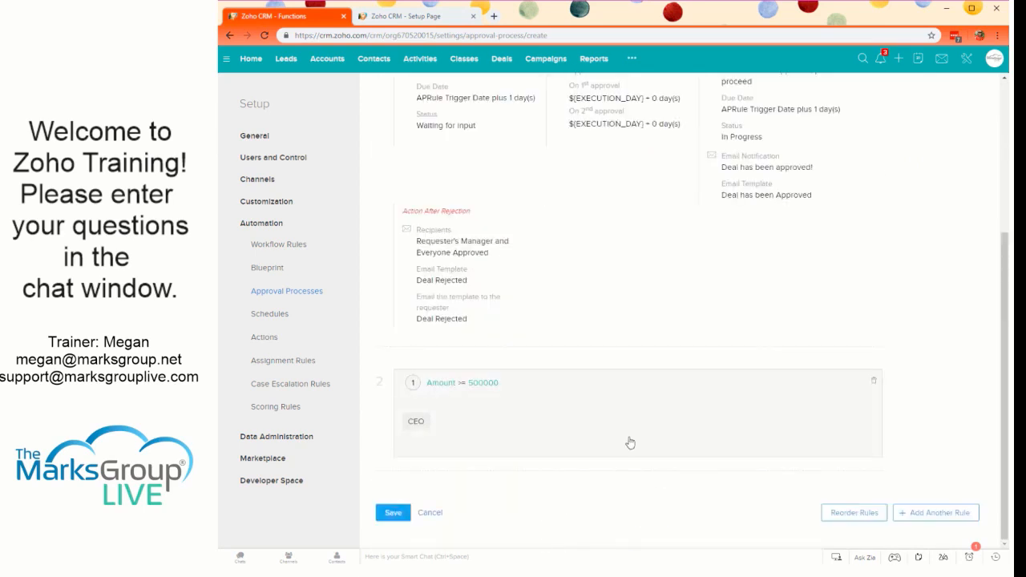
pyautogui.click(393, 512)
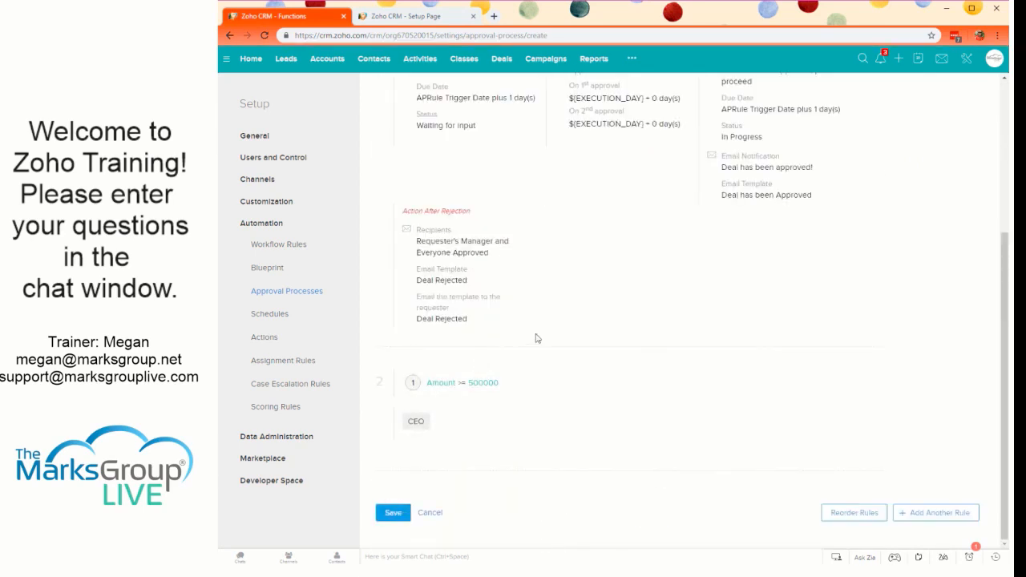
# - Reopen the Deals Greater than 50k approval process and delete the Amount >= 500000 rule assigned to the CEO
pyautogui.click(442, 157)
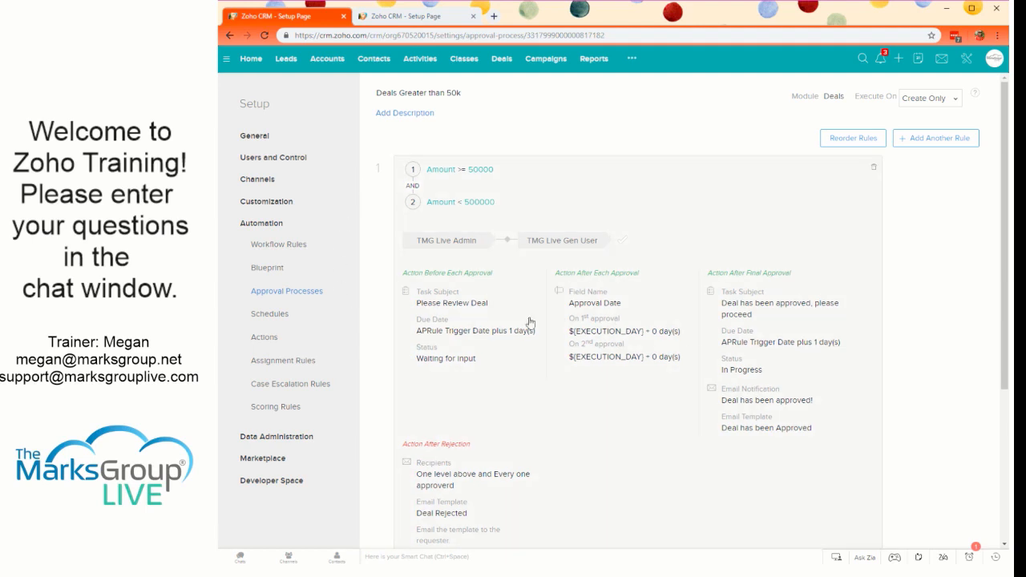
pyautogui.scroll(-3, 449, 415)
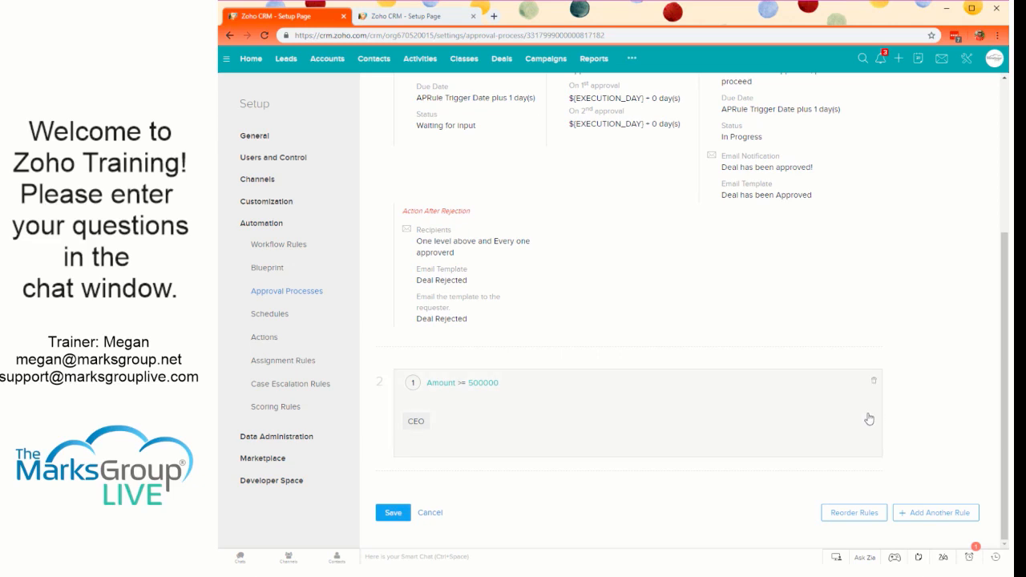
pyautogui.scroll(2, 862, 425)
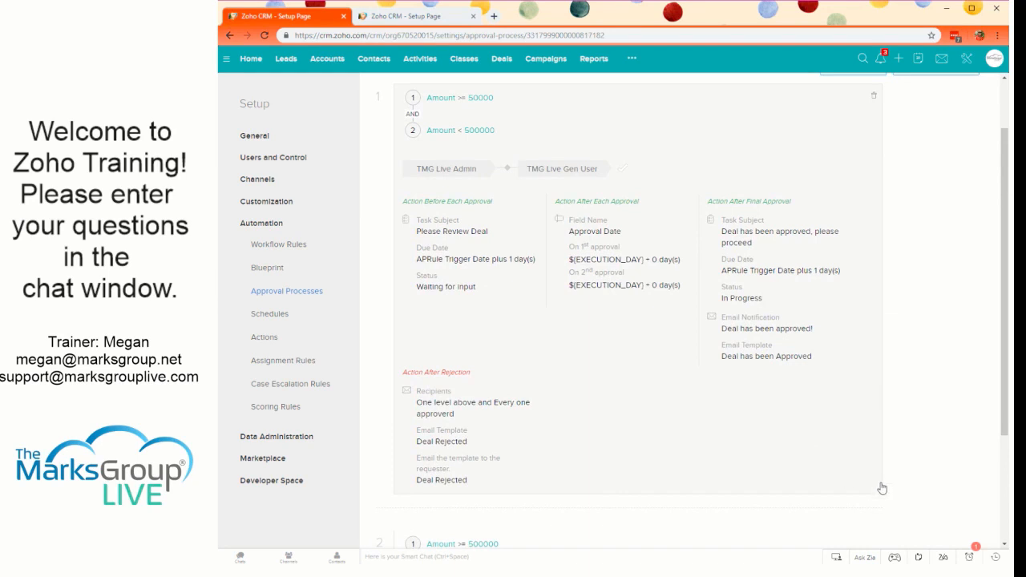
pyautogui.scroll(-2, 882, 488)
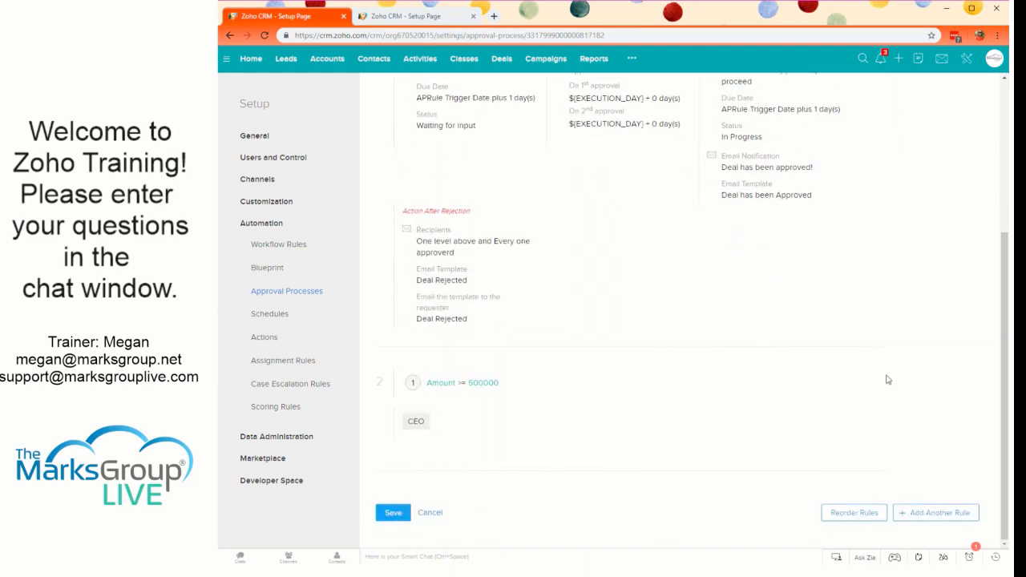
pyautogui.click(874, 380)
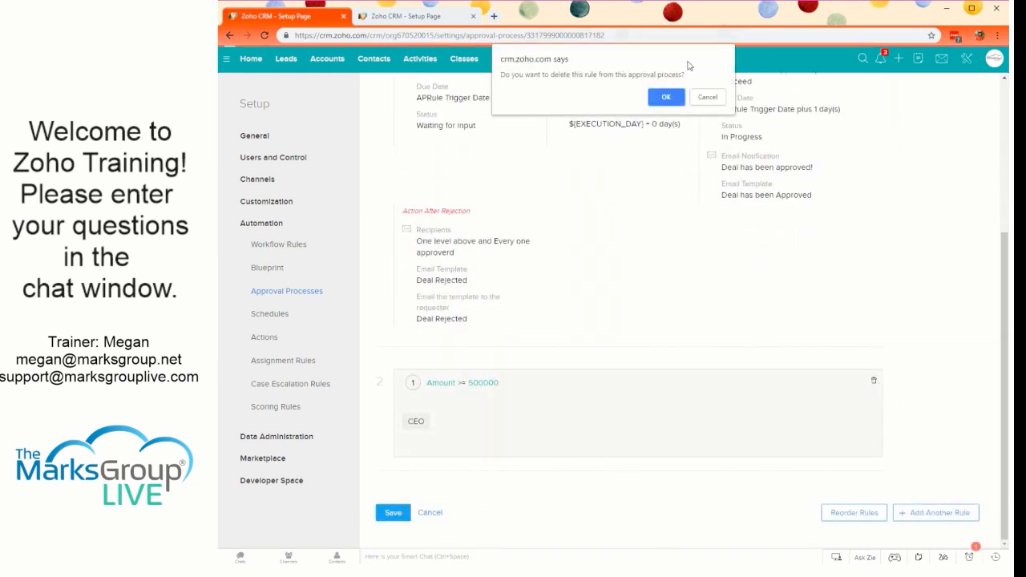
pyautogui.click(678, 97)
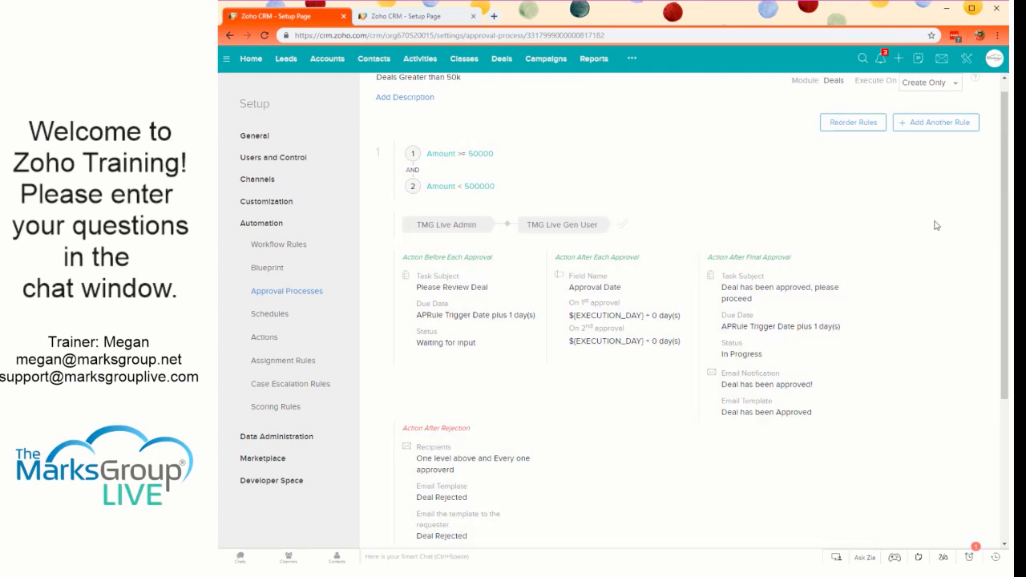
# - Review the remaining first rule and save the Deals Greater than 50k approval process
pyautogui.scroll(1, 929, 209)
pyautogui.scroll(-1, 926, 208)
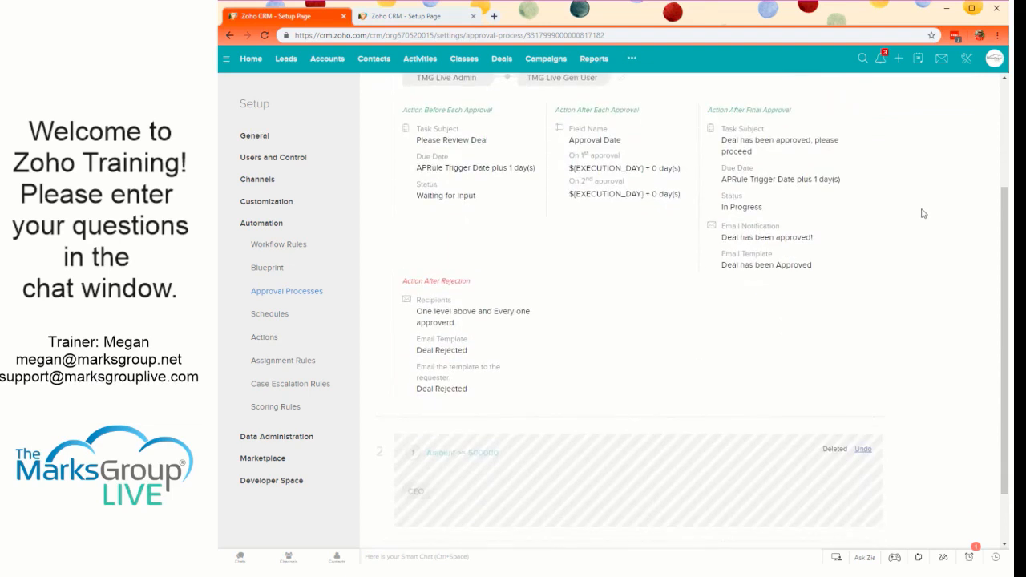
pyautogui.scroll(3, 922, 214)
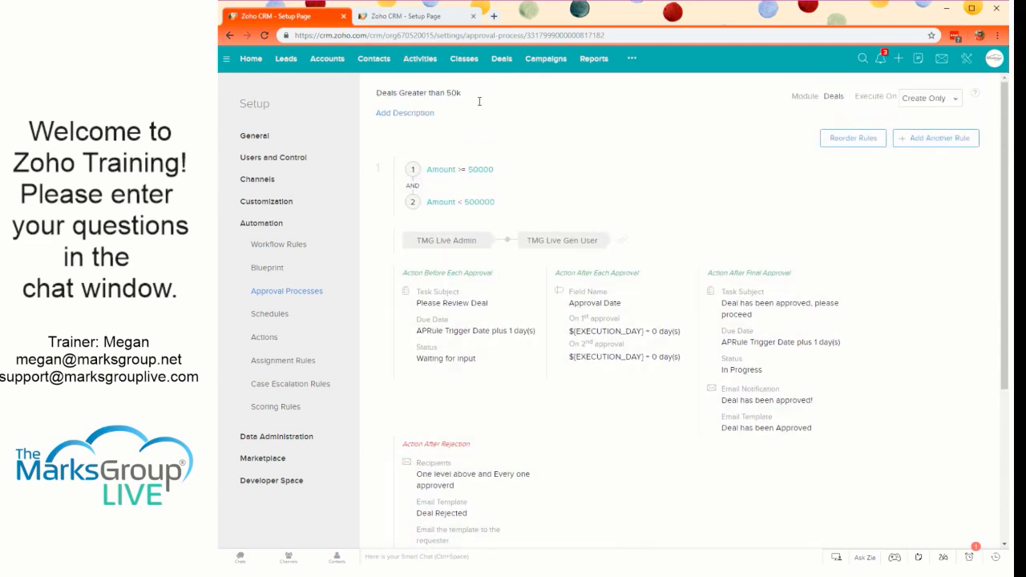
pyautogui.scroll(-4, 540, 219)
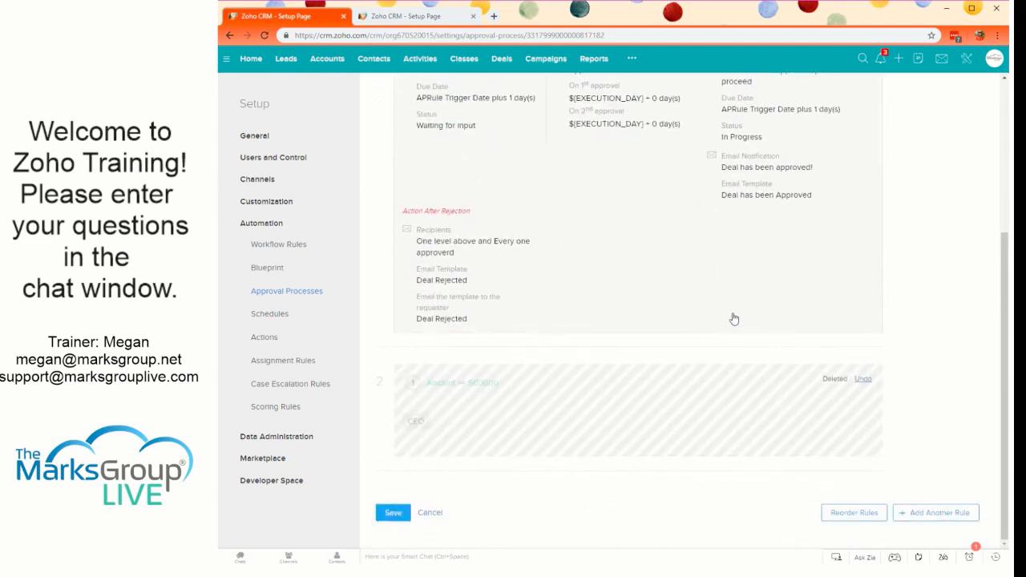
pyautogui.scroll(1, 401, 419)
pyautogui.scroll(-1, 357, 513)
pyautogui.click(396, 513)
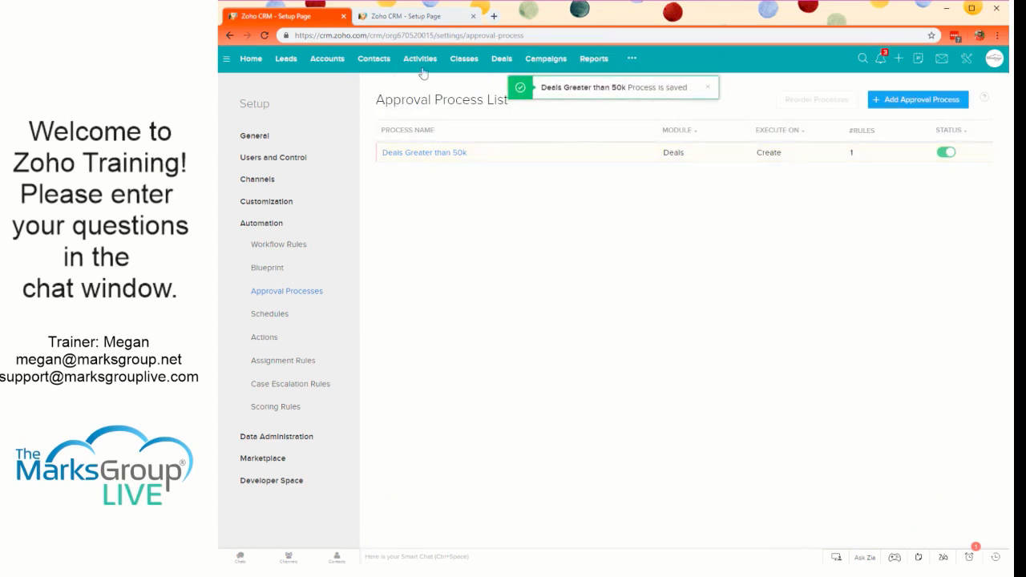
# - Start a new deal named zTest 2 for the account Sage & Spruce, LLC
pyautogui.click(502, 60)
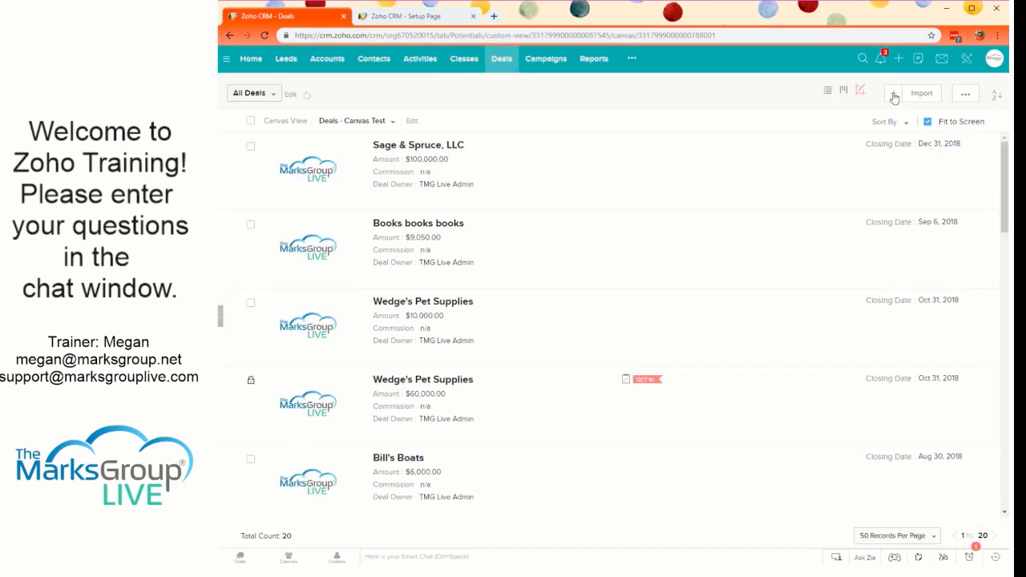
pyautogui.click(893, 97)
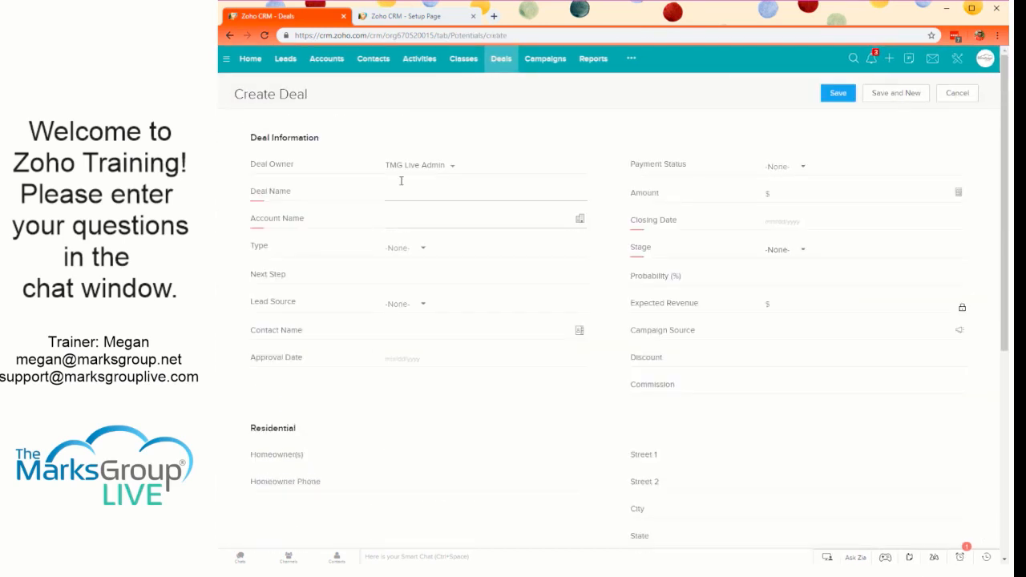
pyautogui.click(443, 199)
pyautogui.write('ztEst')
pyautogui.write('est 2')
pyautogui.click(451, 218)
pyautogui.click(449, 267)
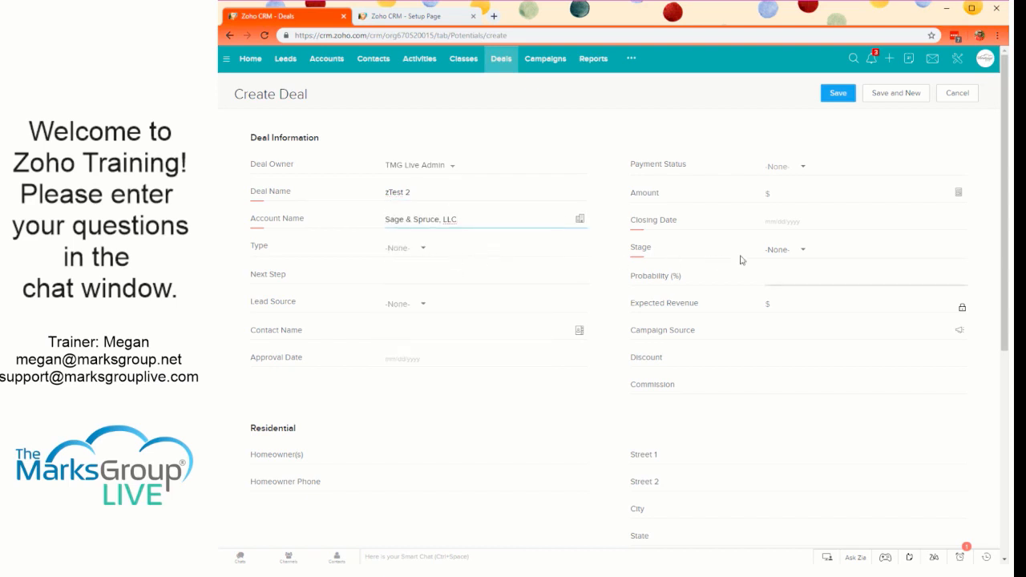
# - Set the deal's closing date to 11/30/2018, stage to Qualification and amount to $60000, and save it
pyautogui.click(820, 222)
pyautogui.click(852, 334)
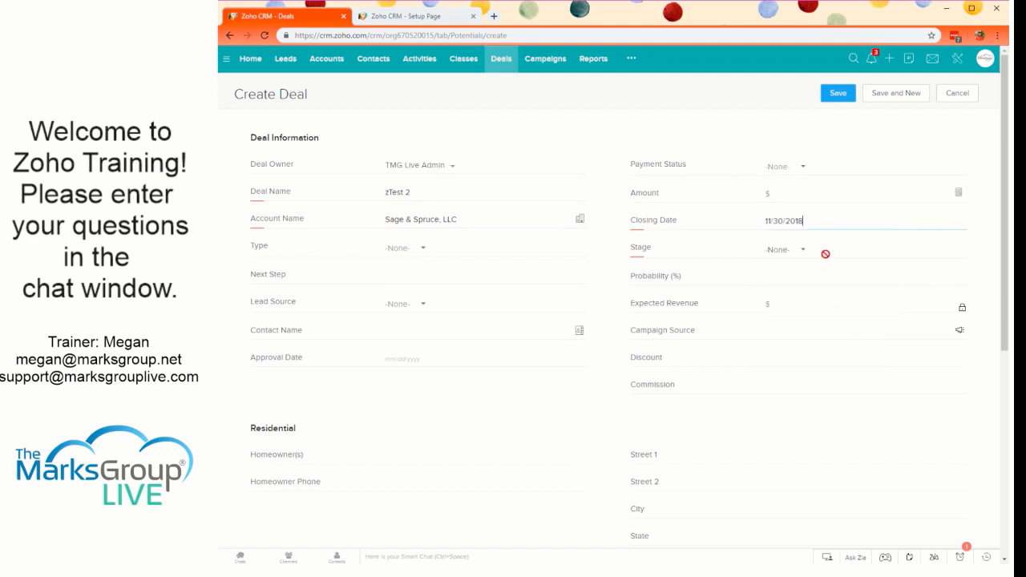
pyautogui.click(789, 258)
pyautogui.click(790, 260)
pyautogui.click(789, 259)
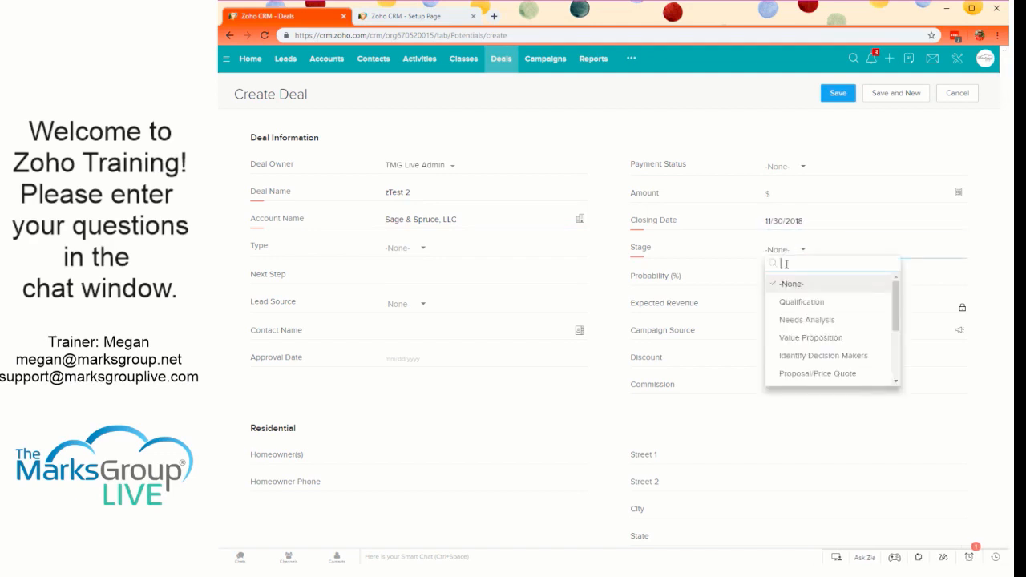
pyautogui.click(790, 302)
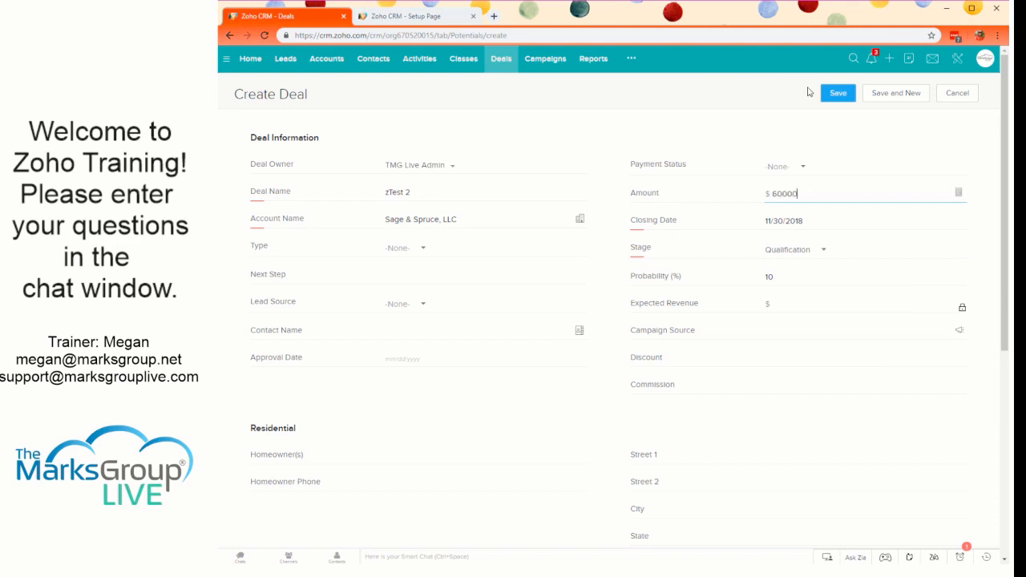
pyautogui.click(836, 95)
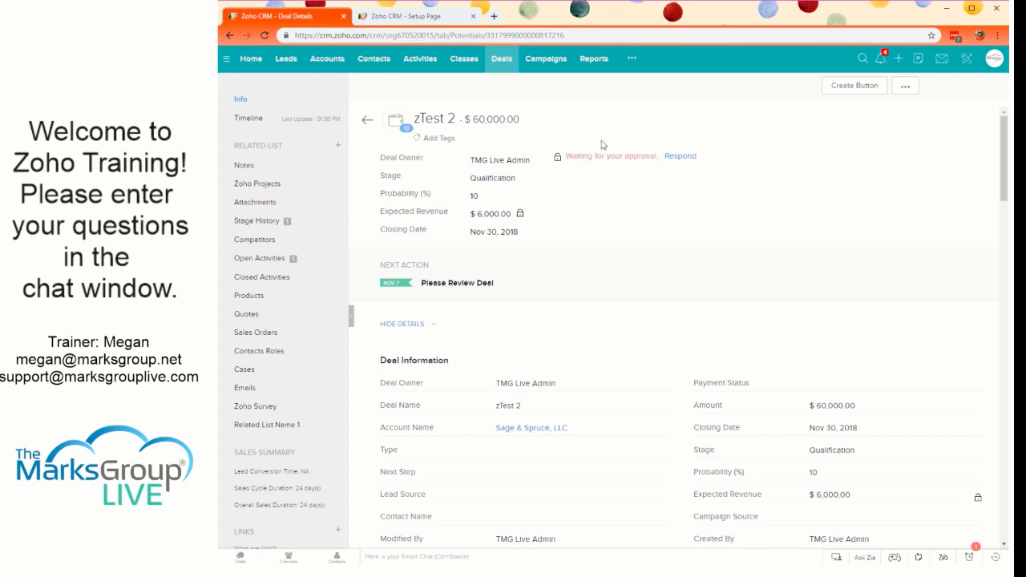
# - Respond to the zTest 2 approval request by approving it with the comment "Great job!"
pyautogui.click(682, 158)
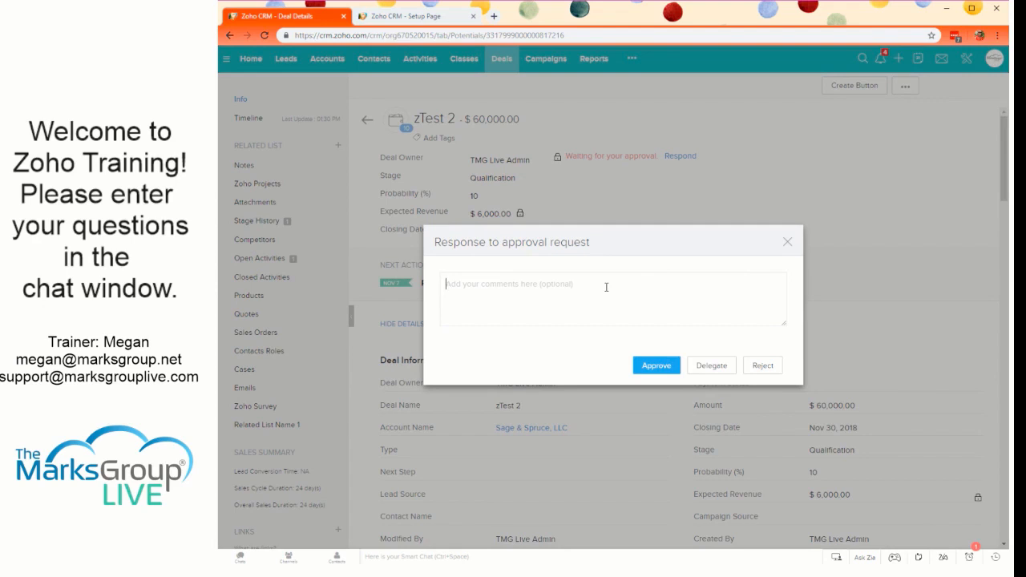
pyautogui.write('Great job!')
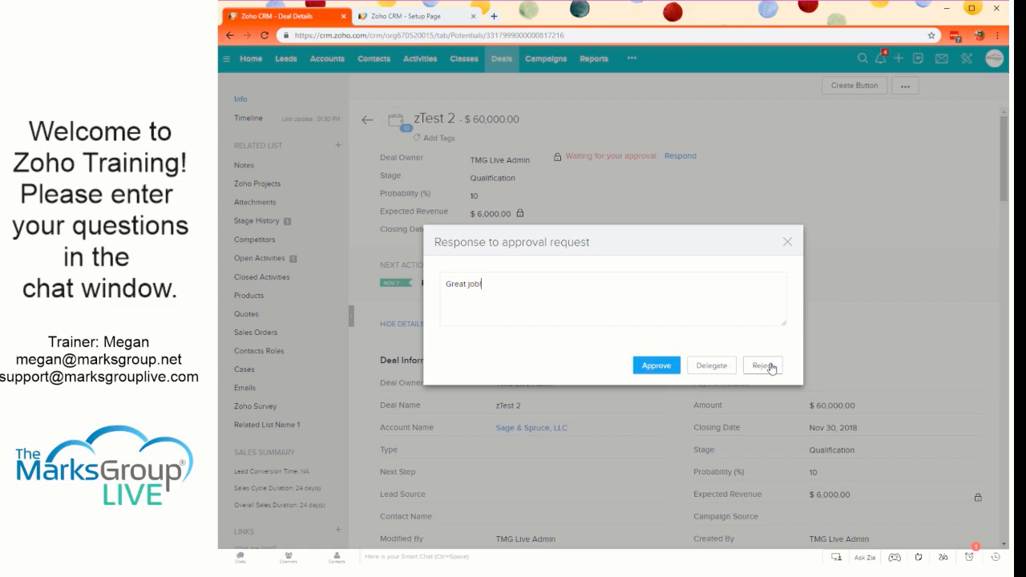
pyautogui.click(656, 366)
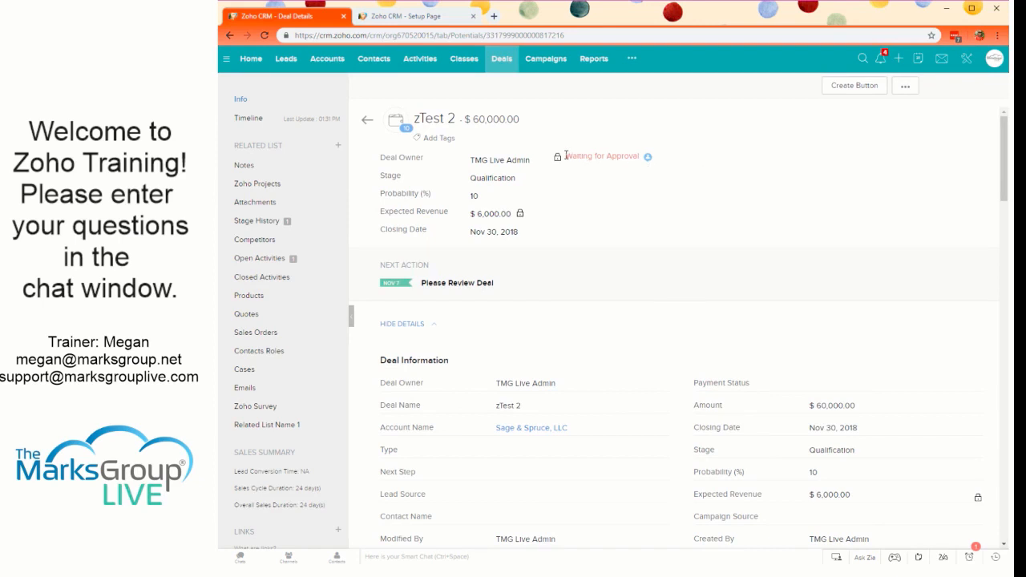
# - Check the zTest 2 deal's pending approver and examine its field sections and related lists
pyautogui.moveTo(566, 155); pyautogui.dragTo(654, 160)
pyautogui.click(670, 164)
pyautogui.moveTo(649, 161)
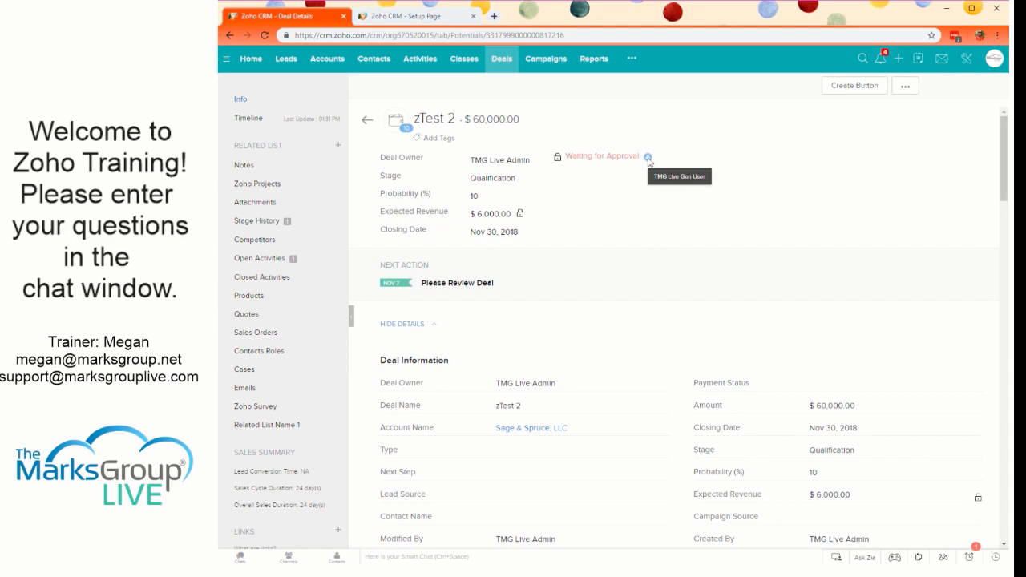
pyautogui.scroll(-10, 644, 241)
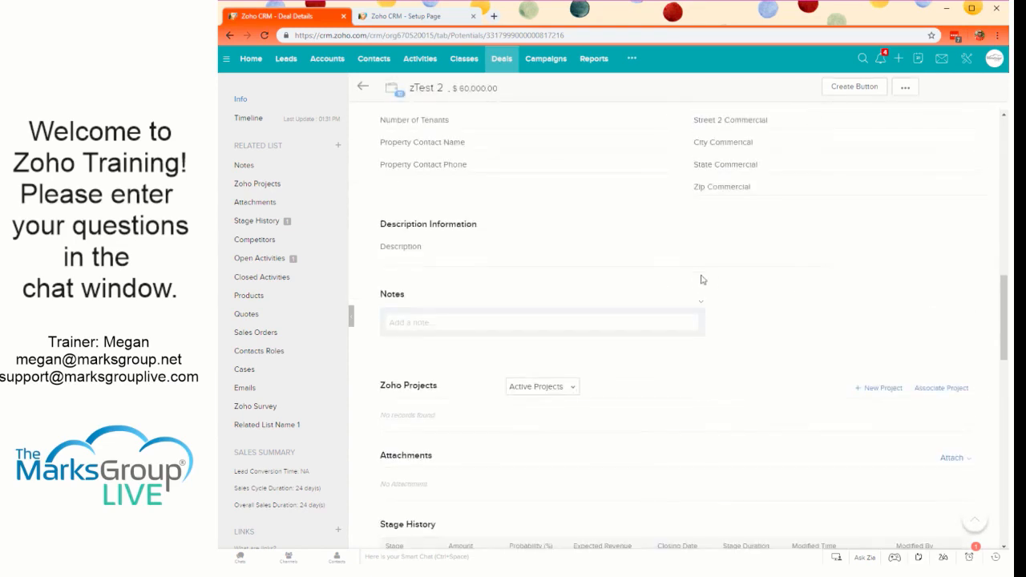
pyautogui.scroll(-10, 705, 284)
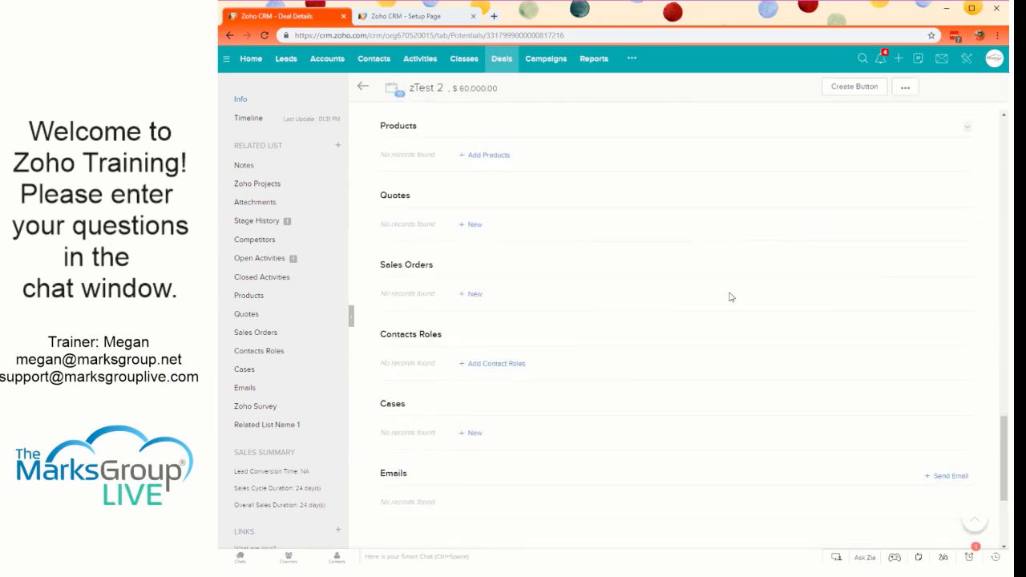
pyautogui.scroll(-4, 730, 297)
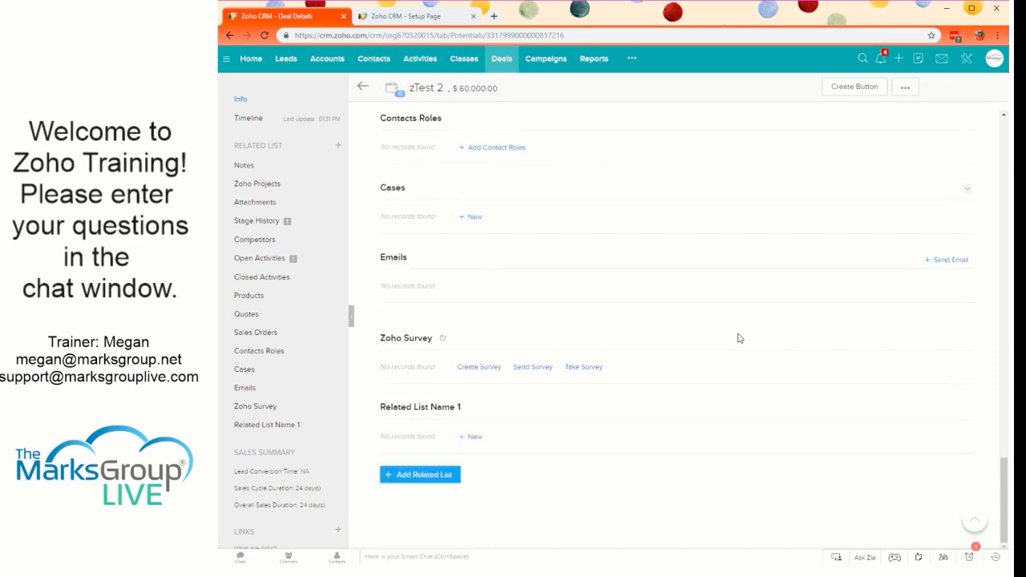
pyautogui.scroll(10, 739, 329)
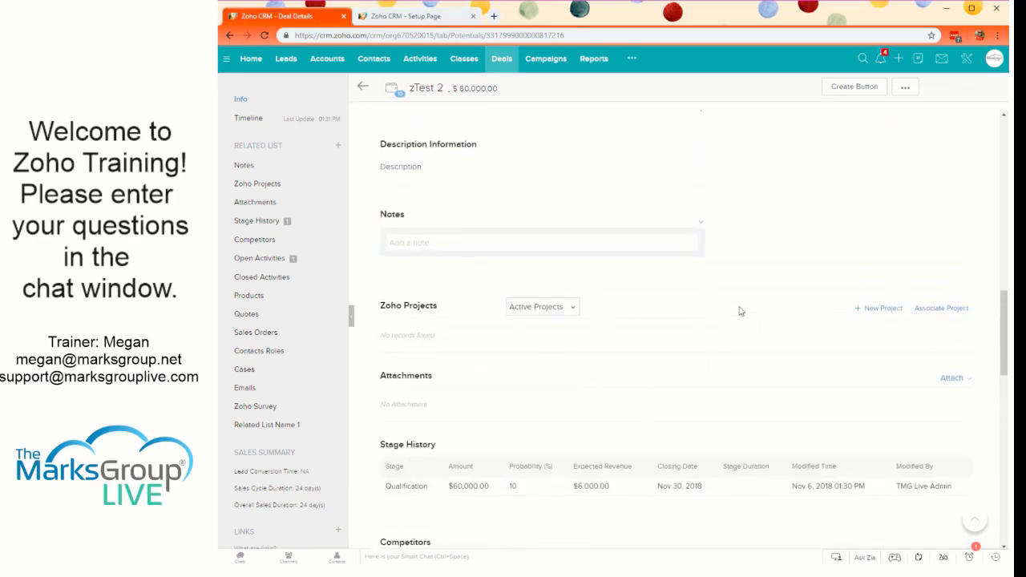
pyautogui.scroll(7, 737, 309)
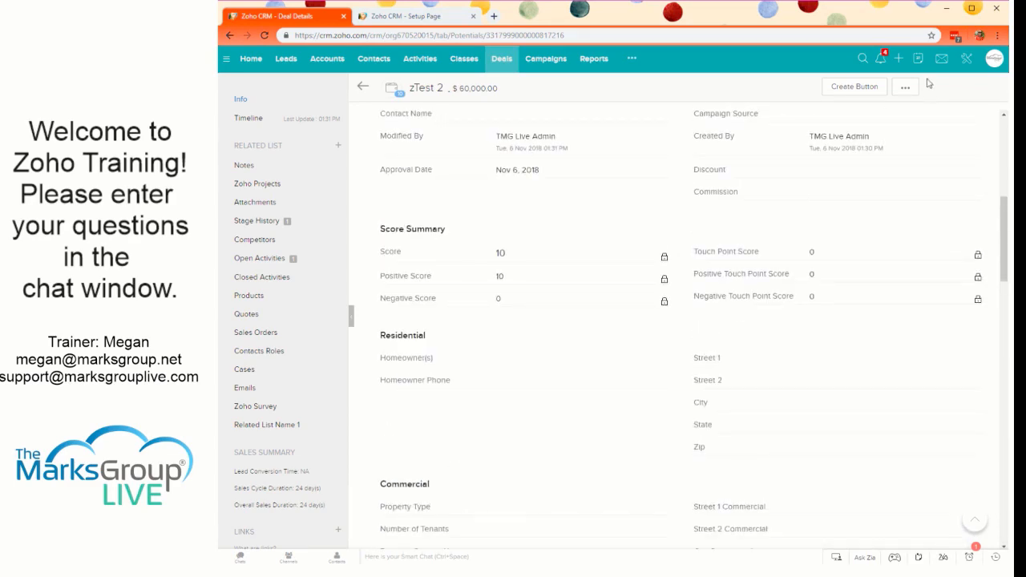
pyautogui.scroll(10, 895, 158)
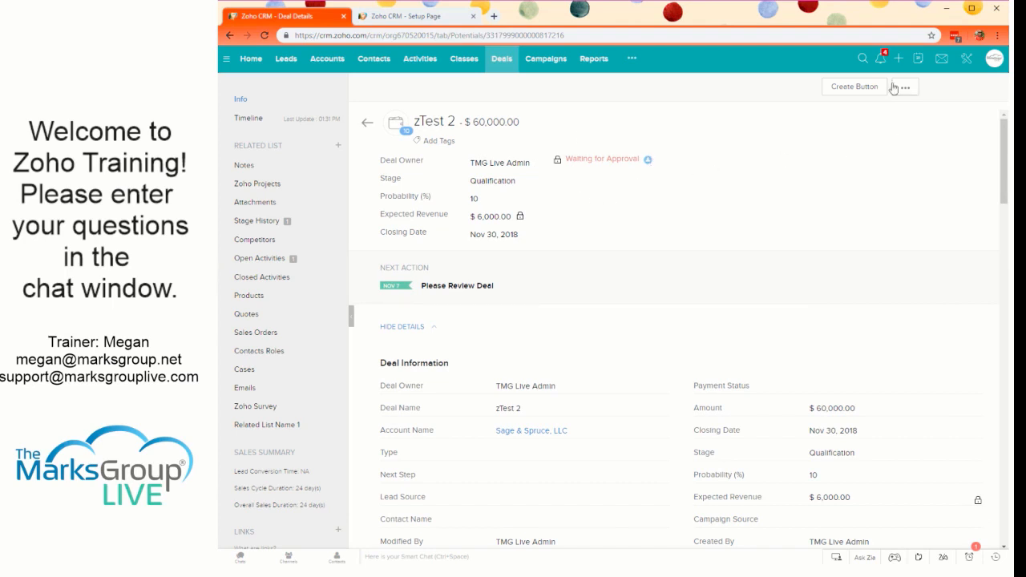
# - Check the SalesSignals and Feeds notifications and the activity reminders for the deal's approval request
pyautogui.click(880, 61)
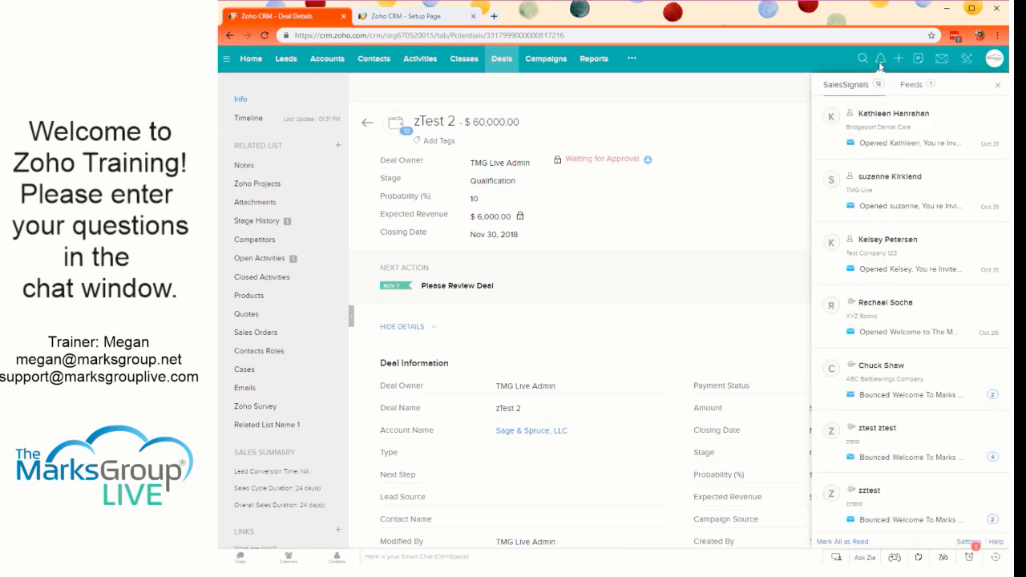
pyautogui.click(916, 86)
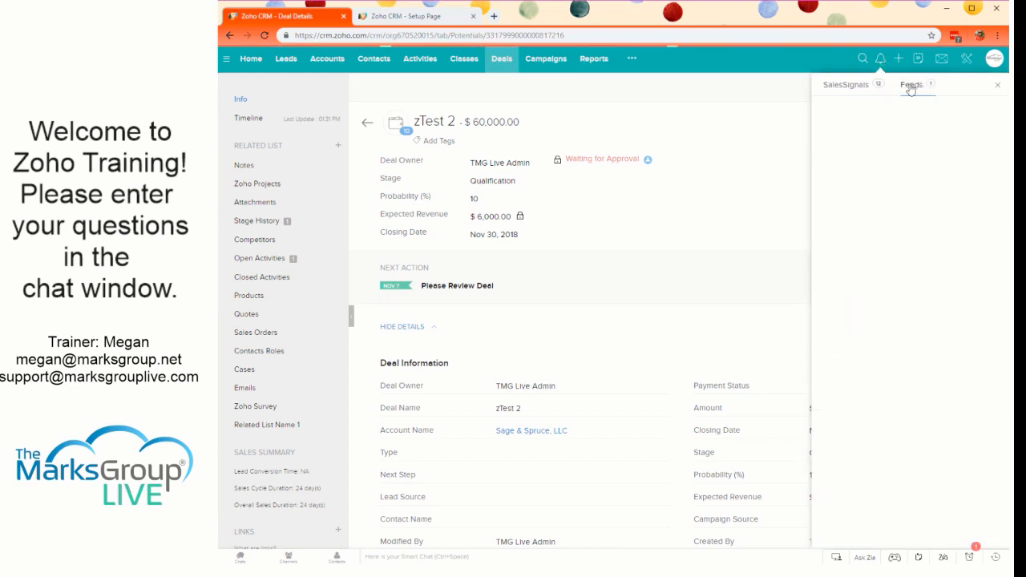
pyautogui.click(997, 86)
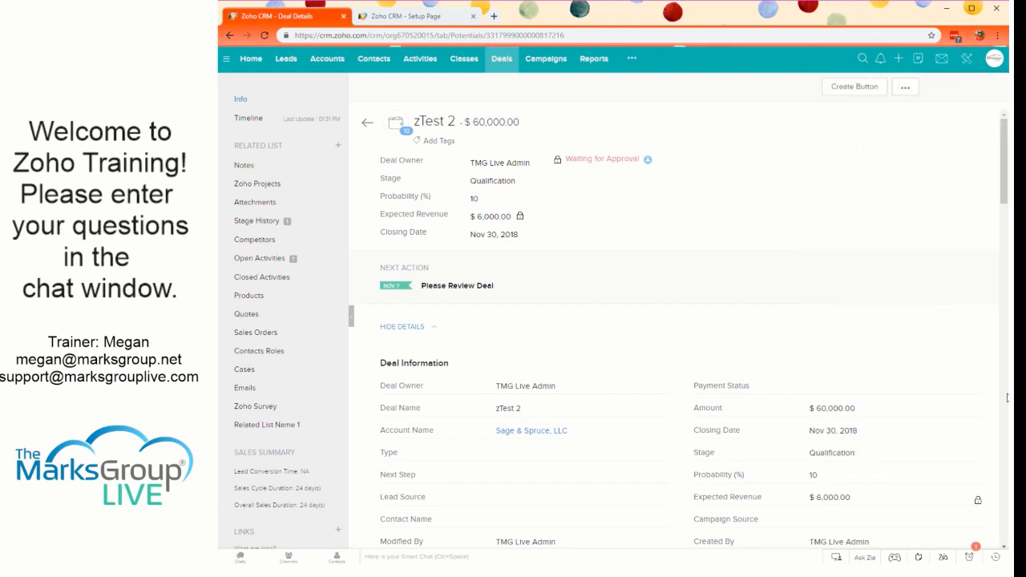
pyautogui.click(972, 556)
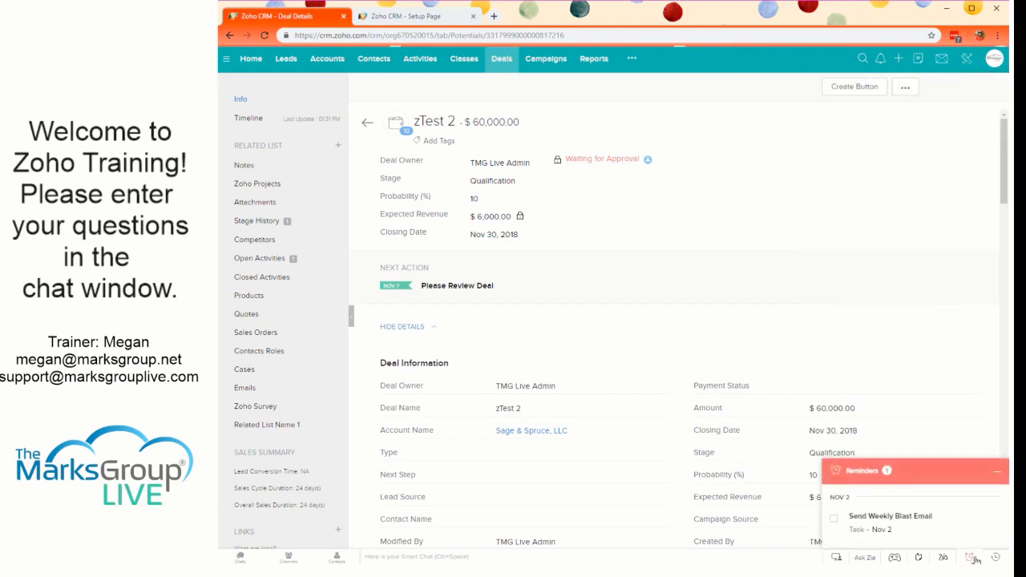
pyautogui.click(972, 556)
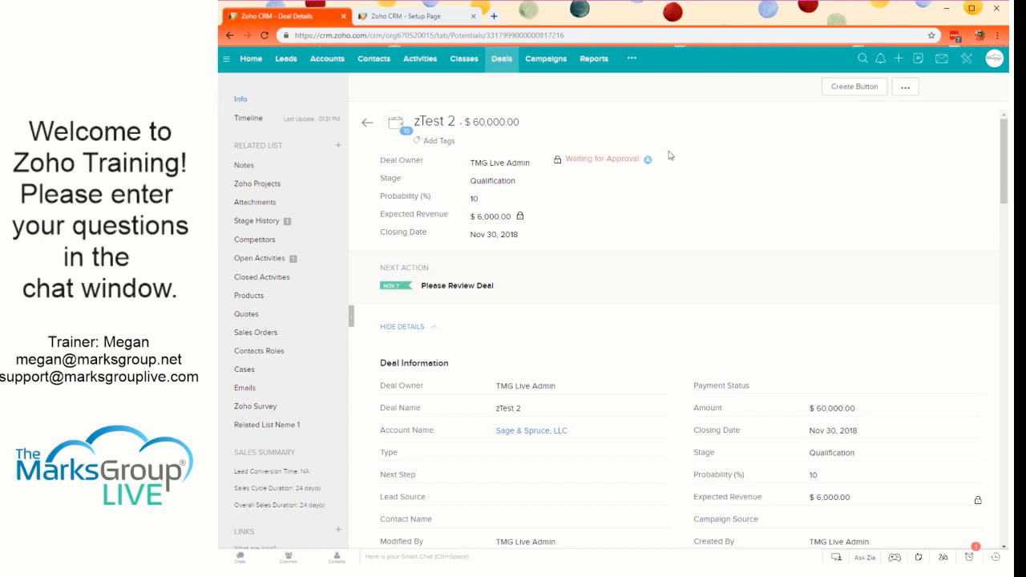
# - Open the Case Escalation Rules in the automation setup
pyautogui.click(967, 59)
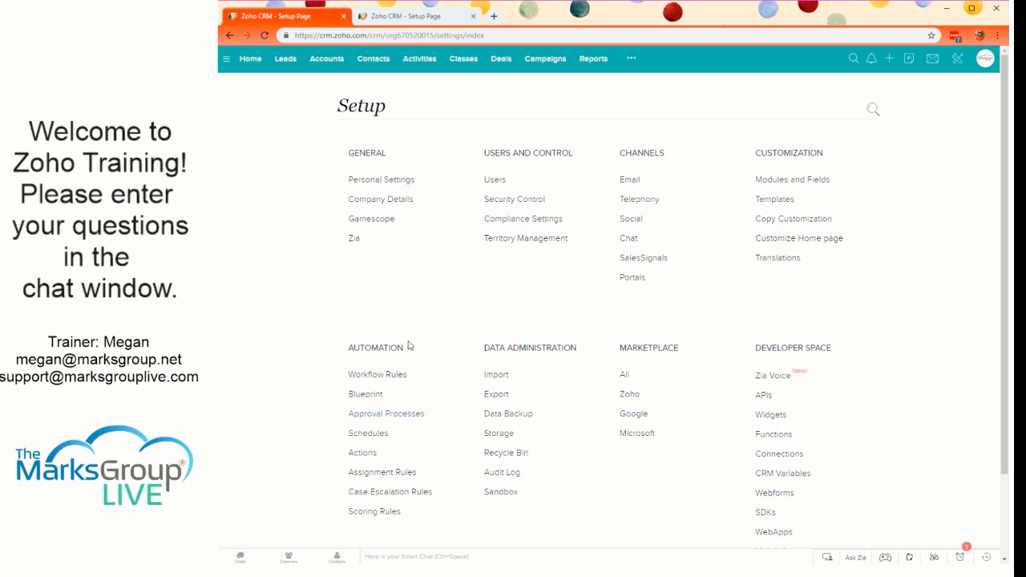
pyautogui.click(371, 493)
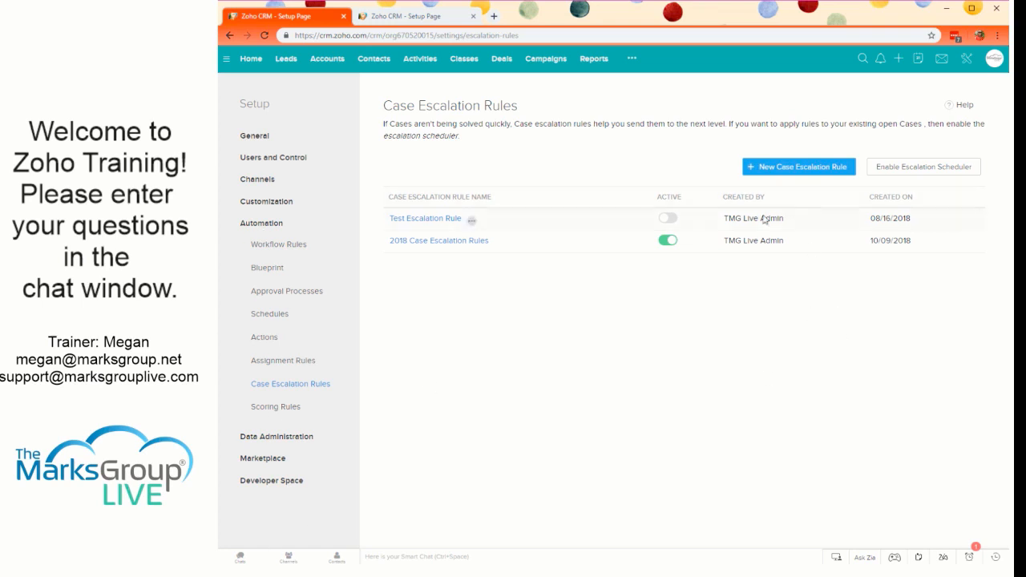
# - Create a case escalation rule named VIP Cases and make it the active rule
pyautogui.click(776, 171)
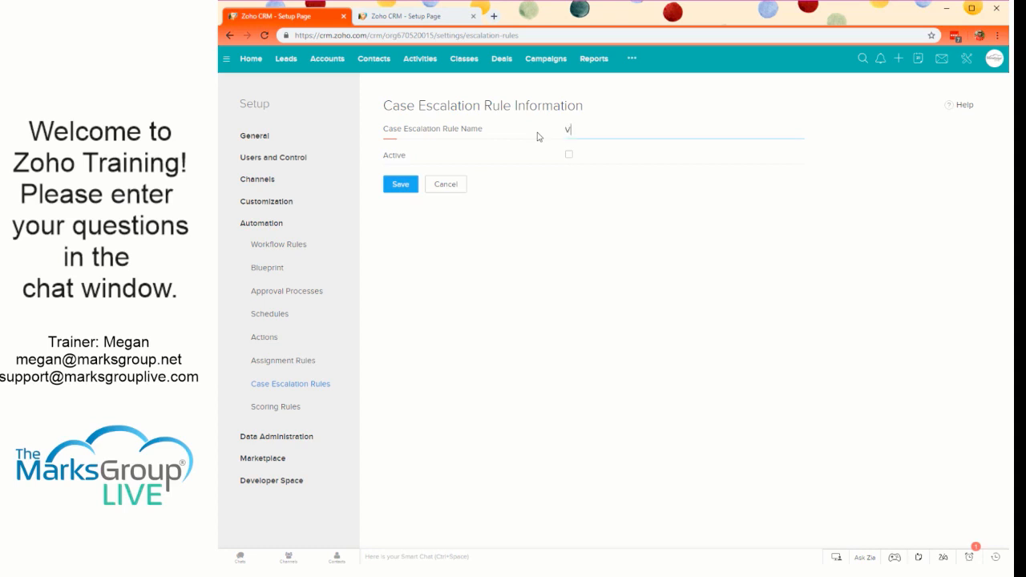
pyautogui.write('ses')
pyautogui.click(569, 156)
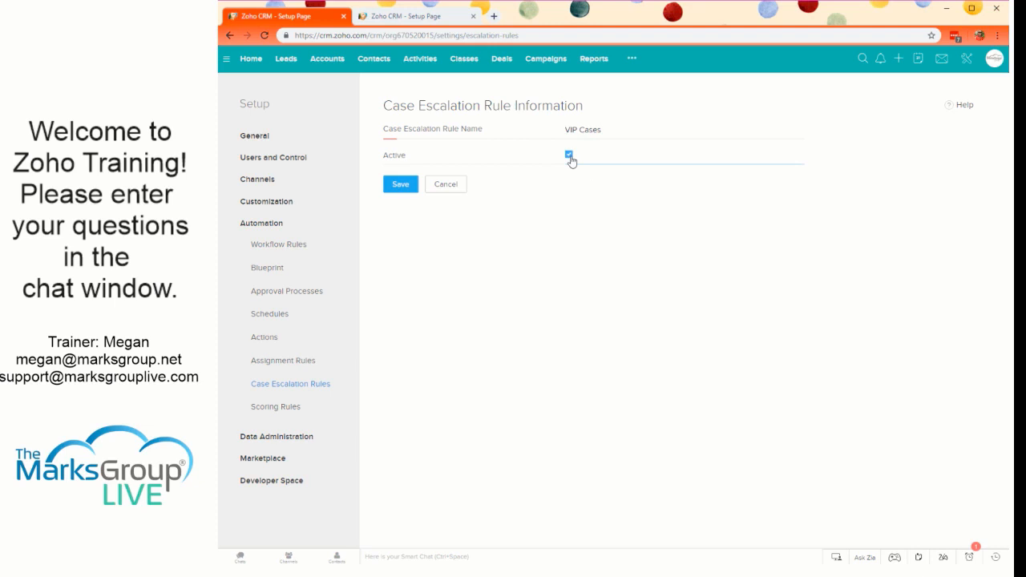
pyautogui.click(570, 157)
pyautogui.click(398, 184)
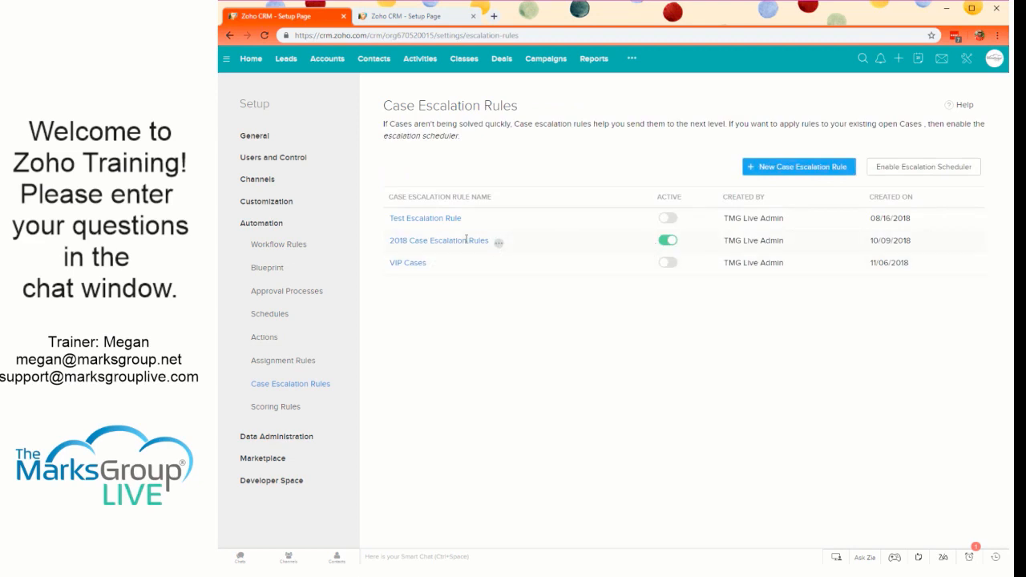
pyautogui.click(667, 261)
pyautogui.click(438, 265)
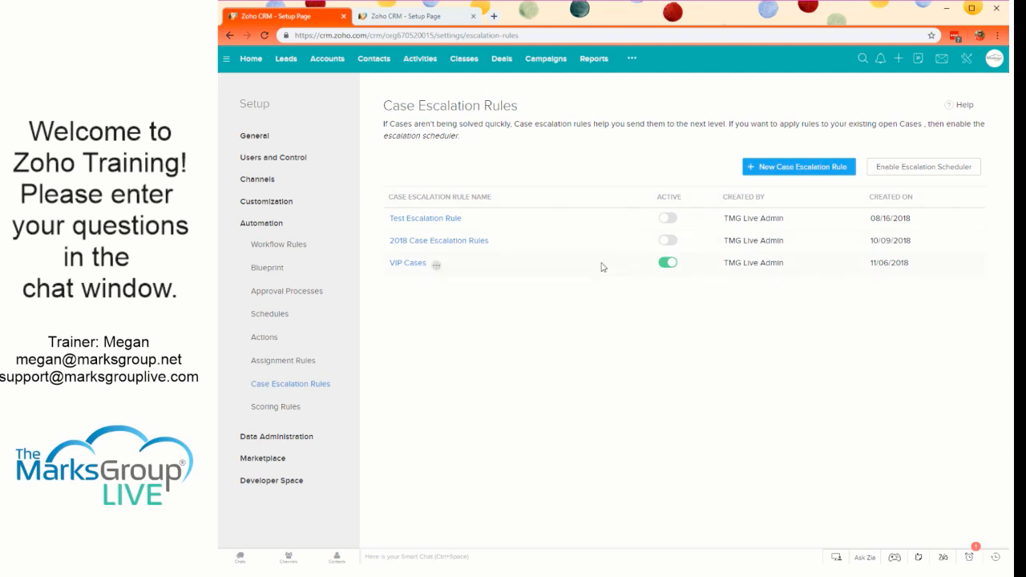
# - Start a rule entry in the VIP Cases rule with the criterion Priority is Medium
pyautogui.click(407, 262)
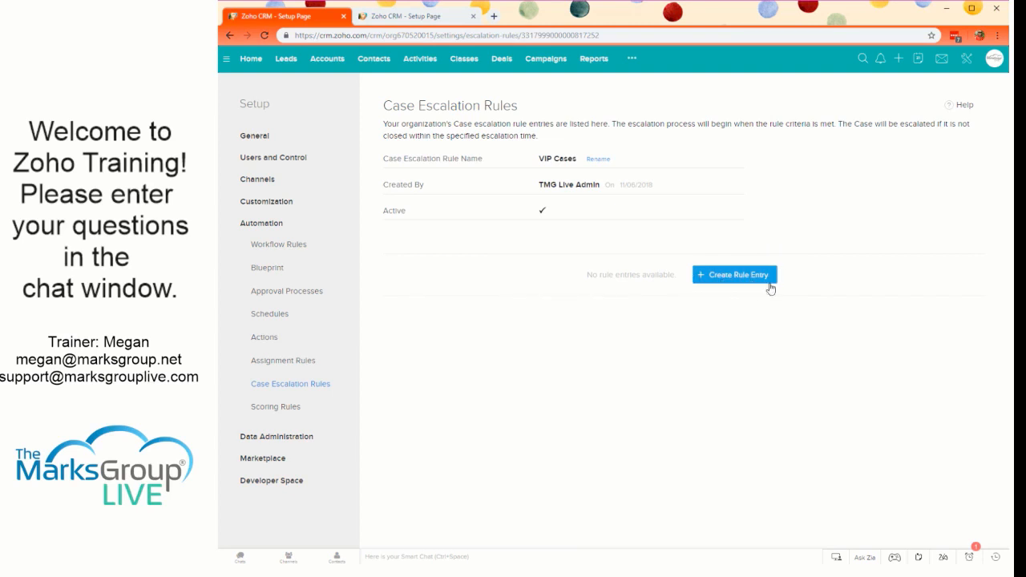
pyautogui.click(730, 277)
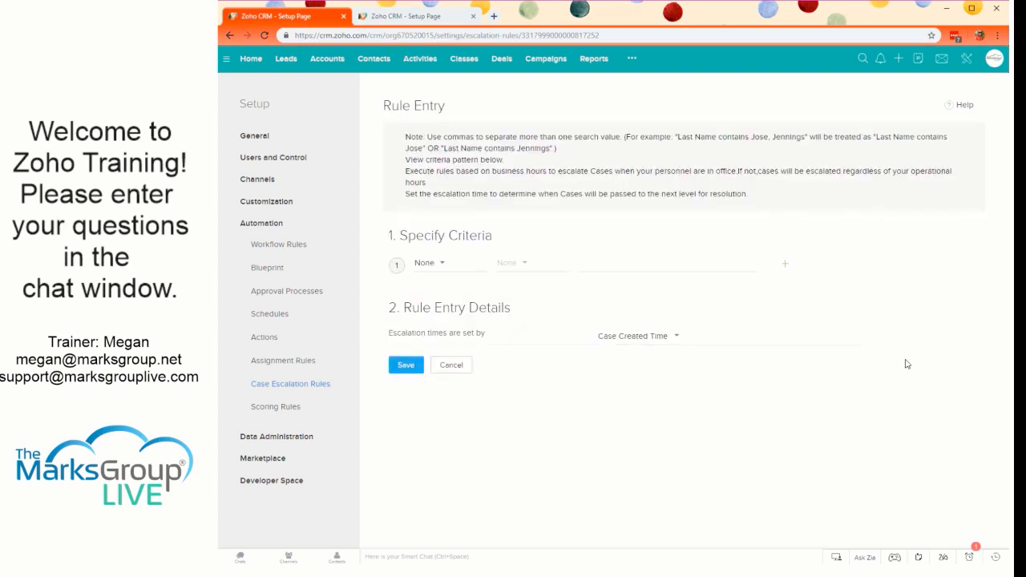
pyautogui.click(450, 264)
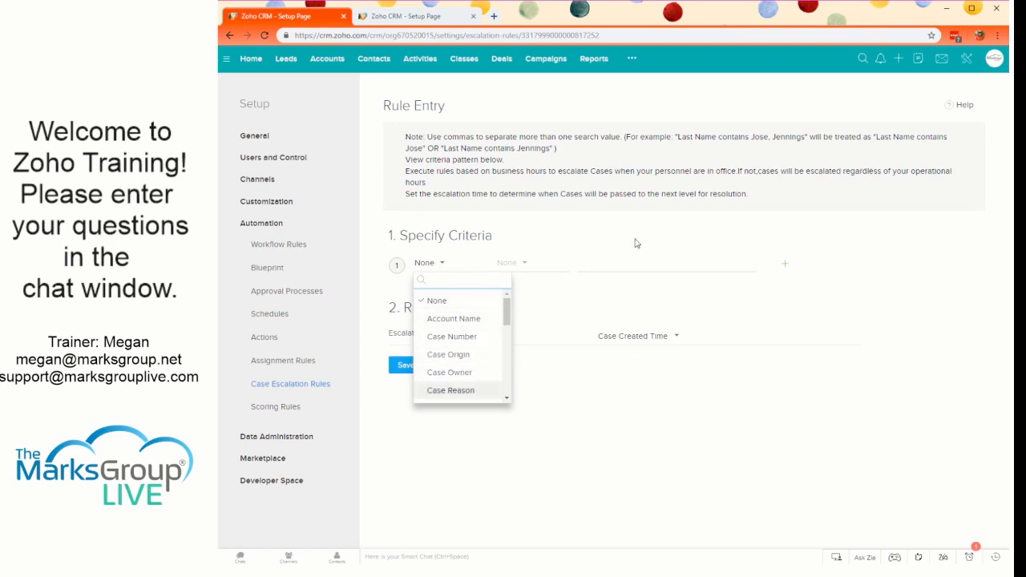
pyautogui.scroll(-2, 468, 379)
pyautogui.scroll(1, 468, 378)
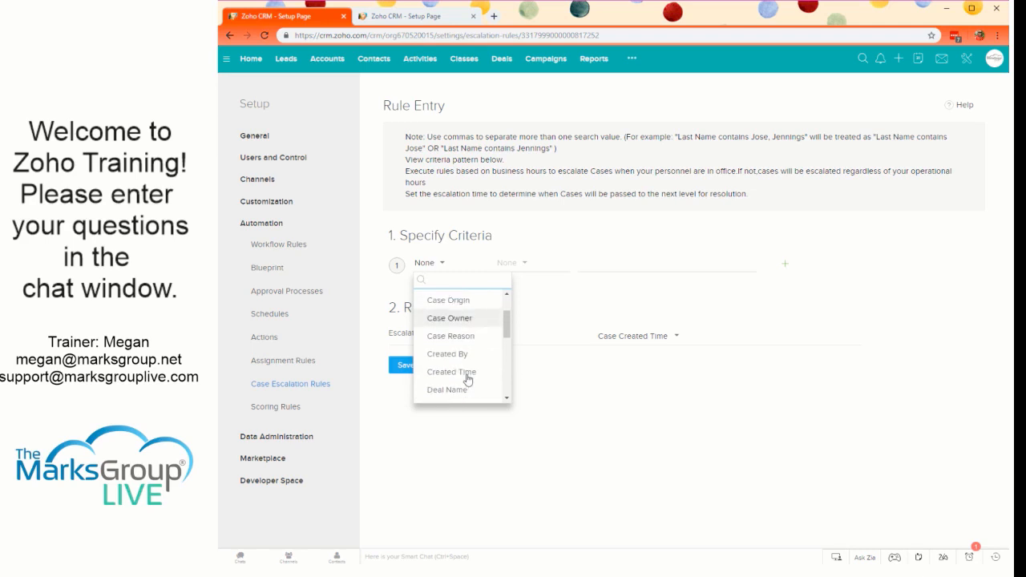
pyautogui.scroll(1, 468, 377)
pyautogui.scroll(-1, 468, 360)
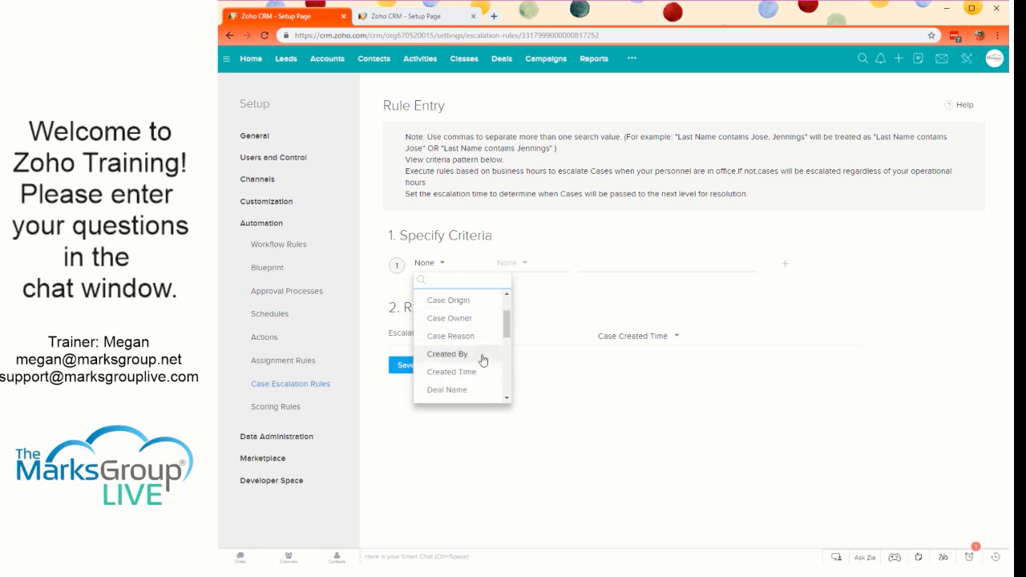
pyautogui.scroll(-3, 481, 357)
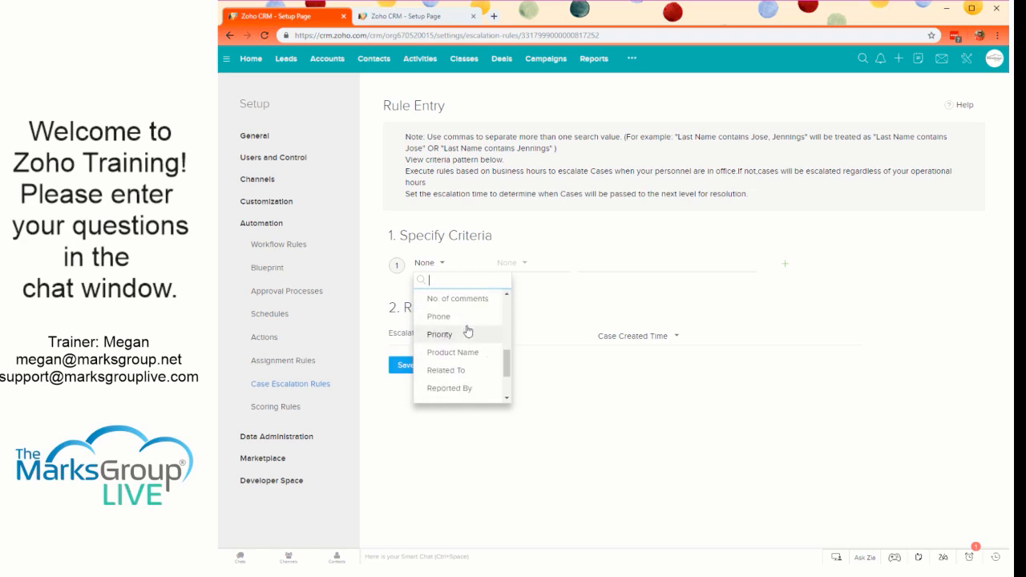
pyautogui.click(468, 333)
pyautogui.click(517, 264)
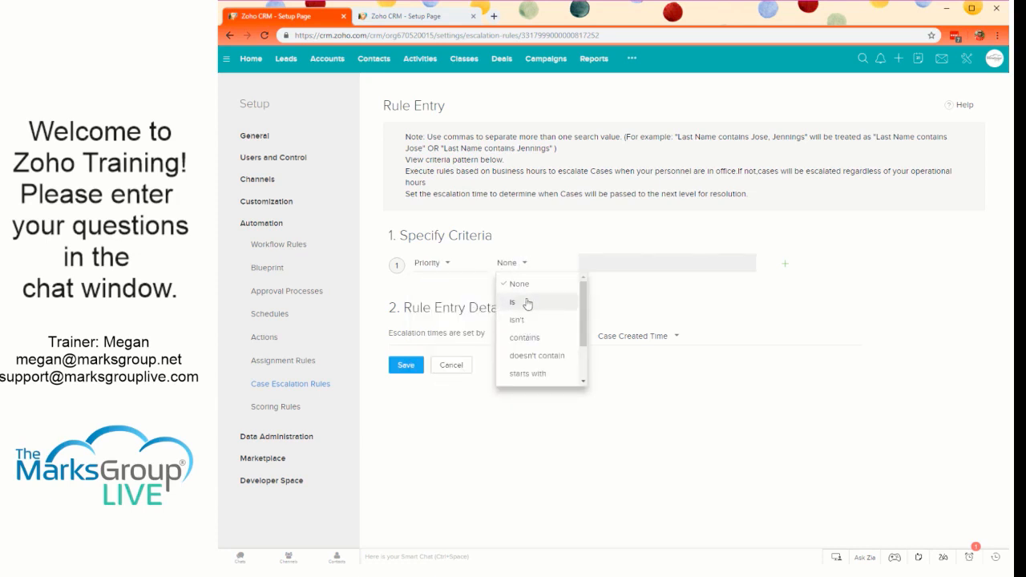
pyautogui.click(526, 303)
pyautogui.click(610, 261)
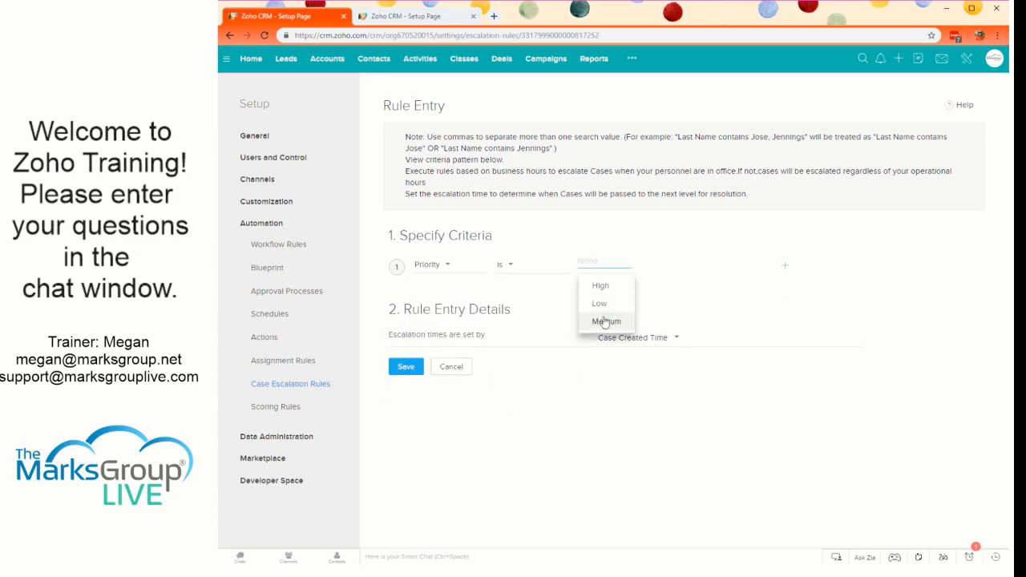
pyautogui.click(606, 322)
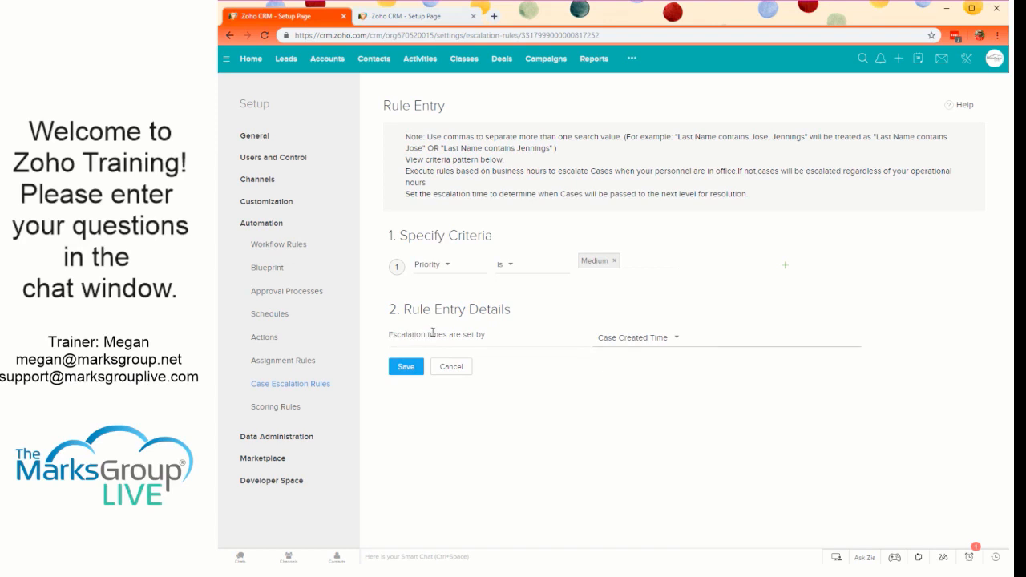
# - Base the rule entry's escalation times on Case Modified Time and save the entry
pyautogui.click(599, 338)
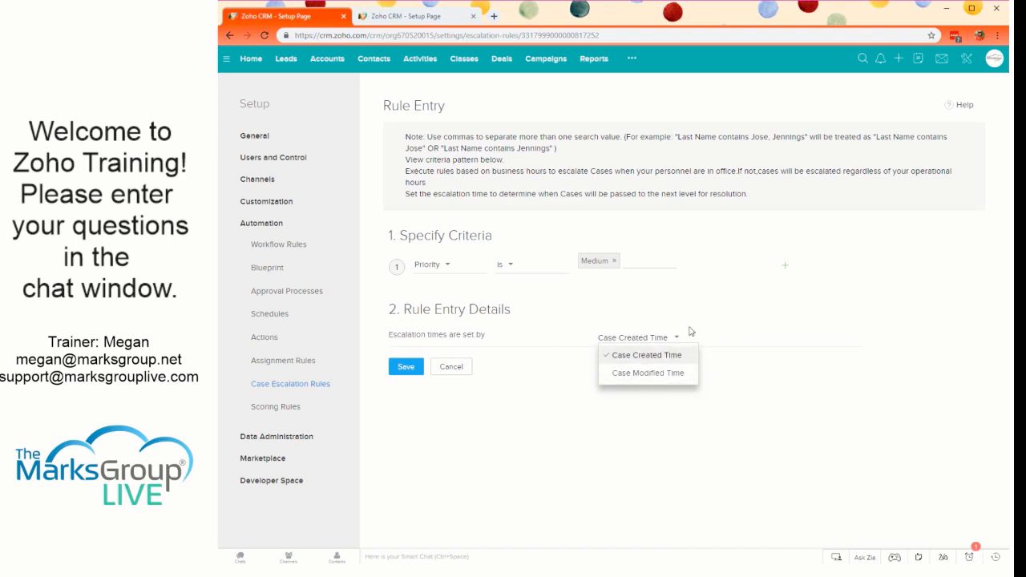
pyautogui.click(662, 376)
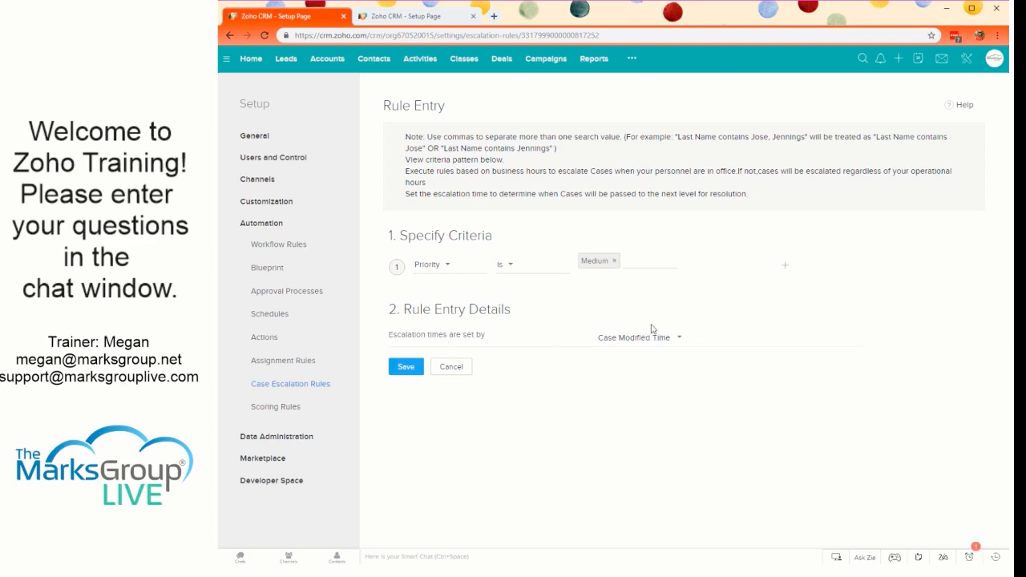
pyautogui.click(409, 368)
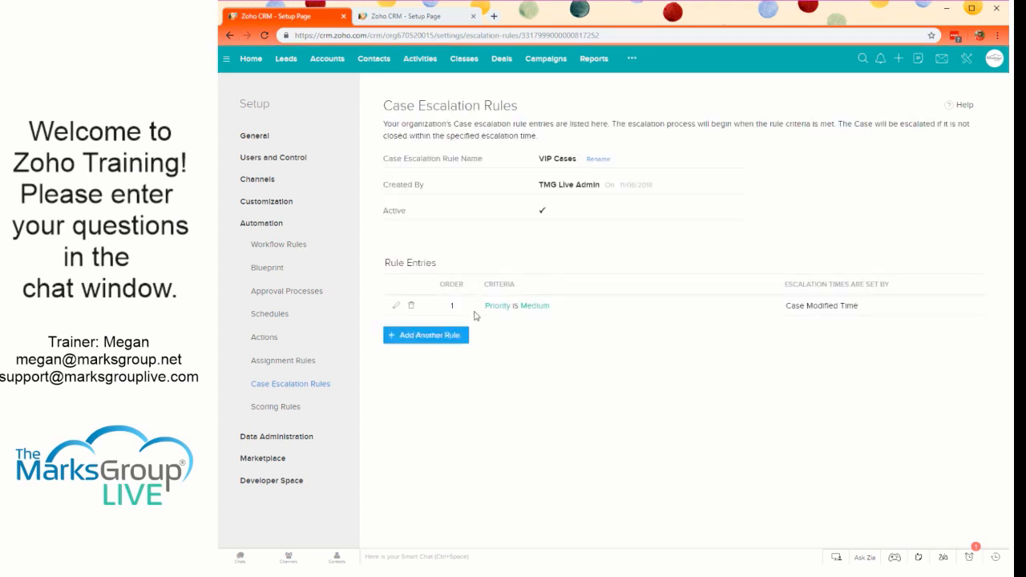
# - Start a new escalation action for the Priority is Medium entry with 48 hours until escalation
pyautogui.click(524, 306)
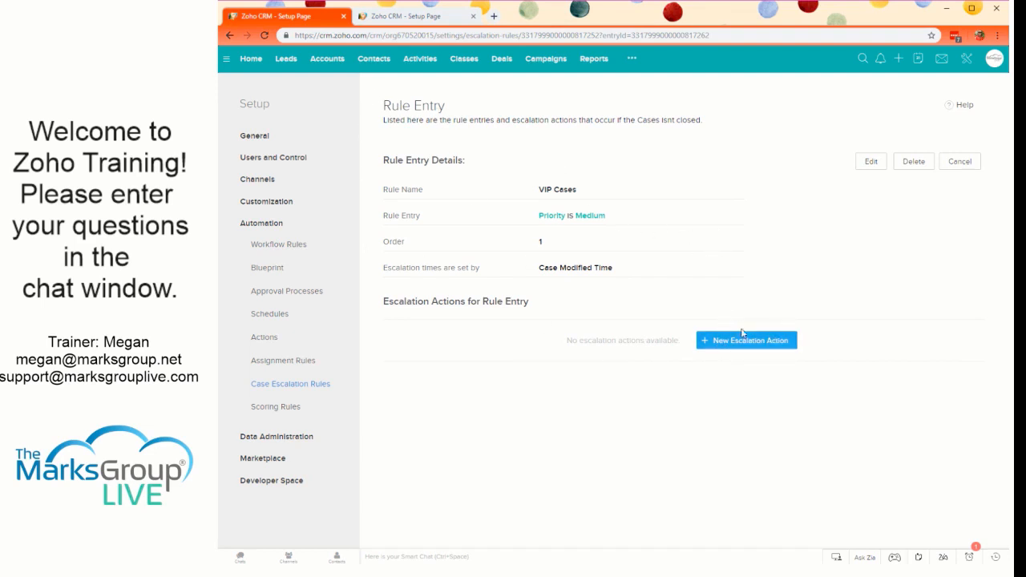
pyautogui.click(725, 340)
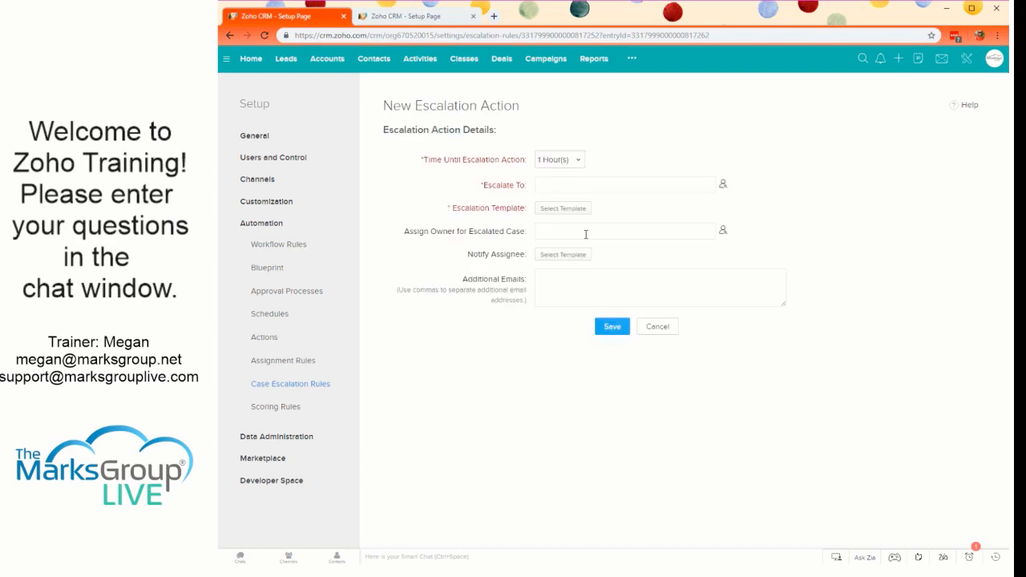
pyautogui.click(559, 160)
pyautogui.scroll(-12, 577, 287)
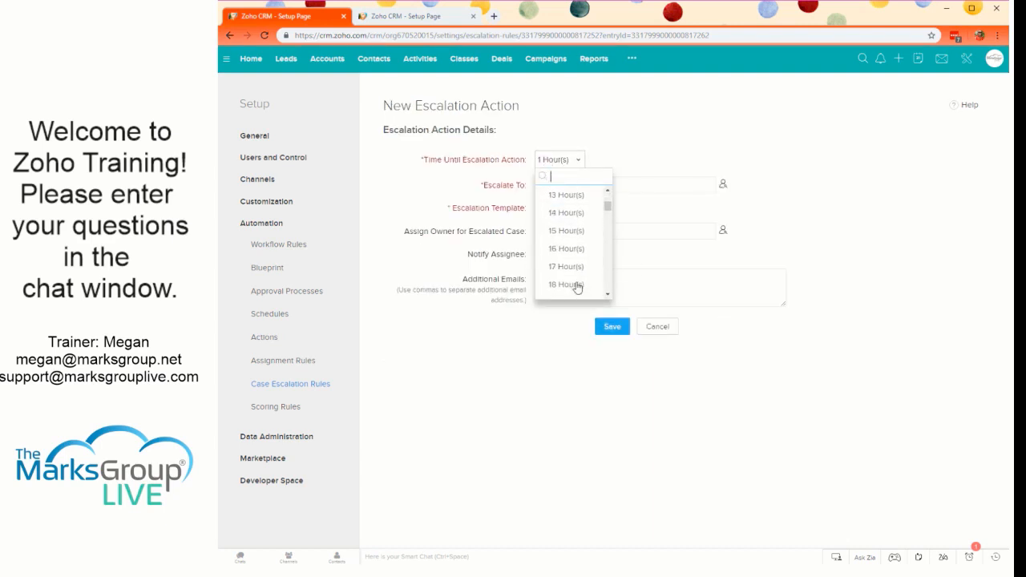
pyautogui.scroll(-13, 578, 287)
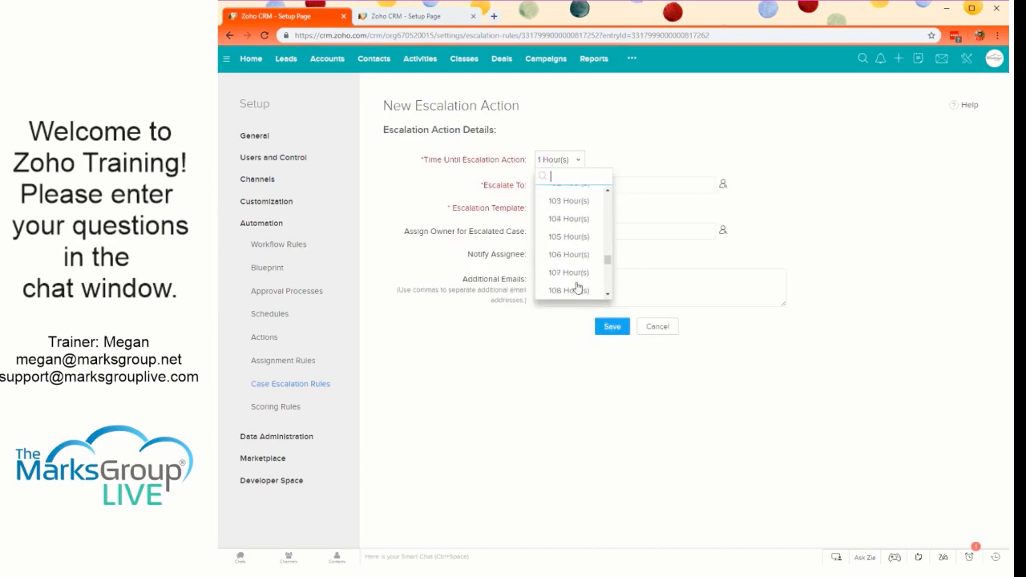
pyautogui.moveTo(608, 270); pyautogui.dragTo(585, 230)
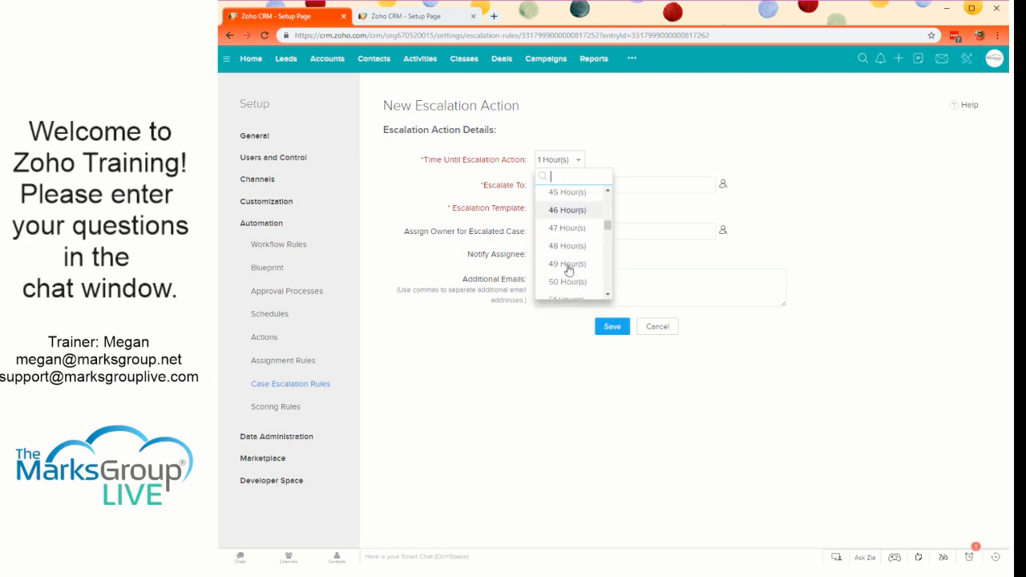
pyautogui.scroll(-1, 570, 268)
pyautogui.click(567, 247)
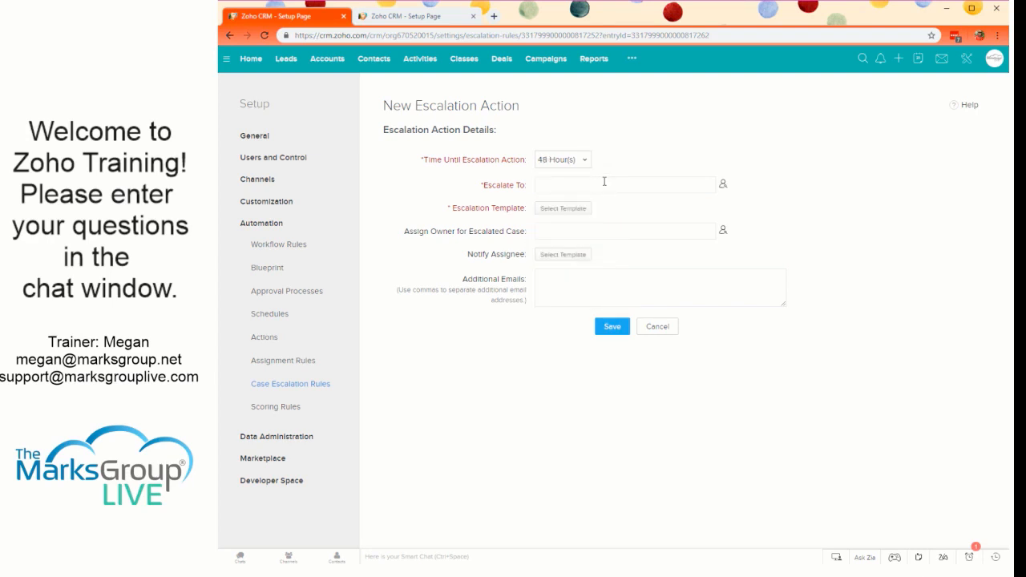
pyautogui.click(584, 160)
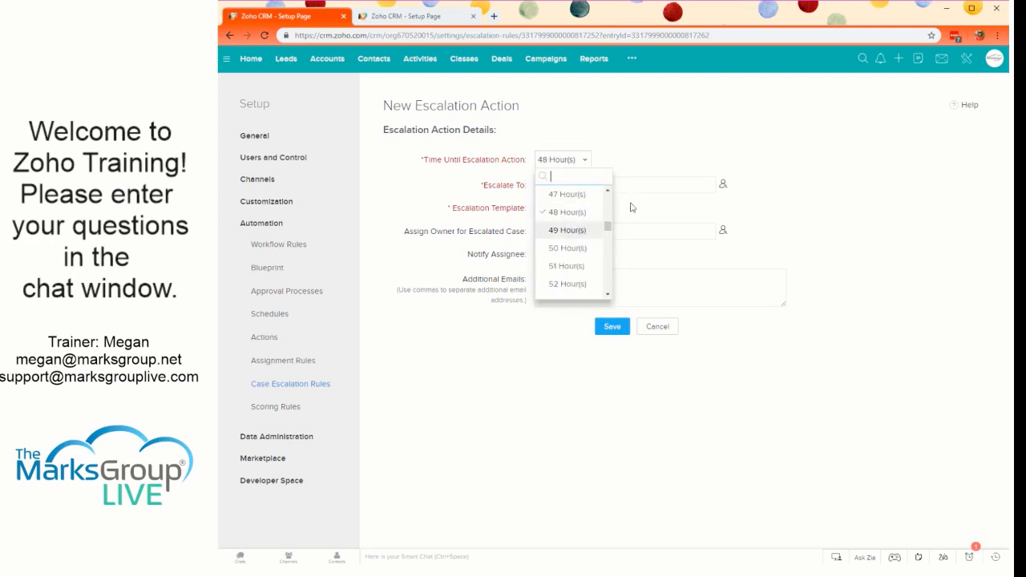
pyautogui.click(619, 178)
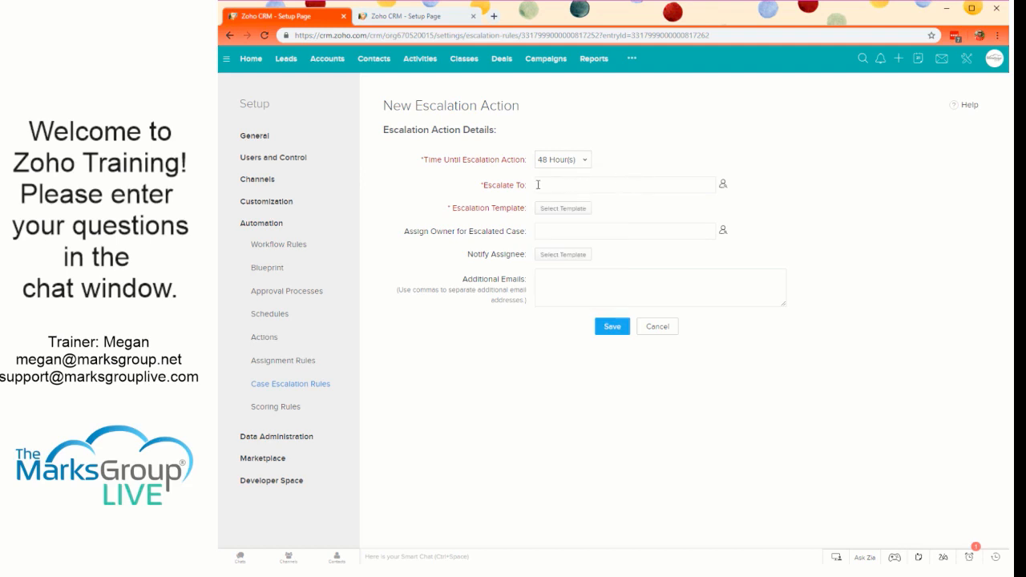
# - Set the action to escalate to TMG Live Gen User using the Case Escalated template
pyautogui.click(723, 186)
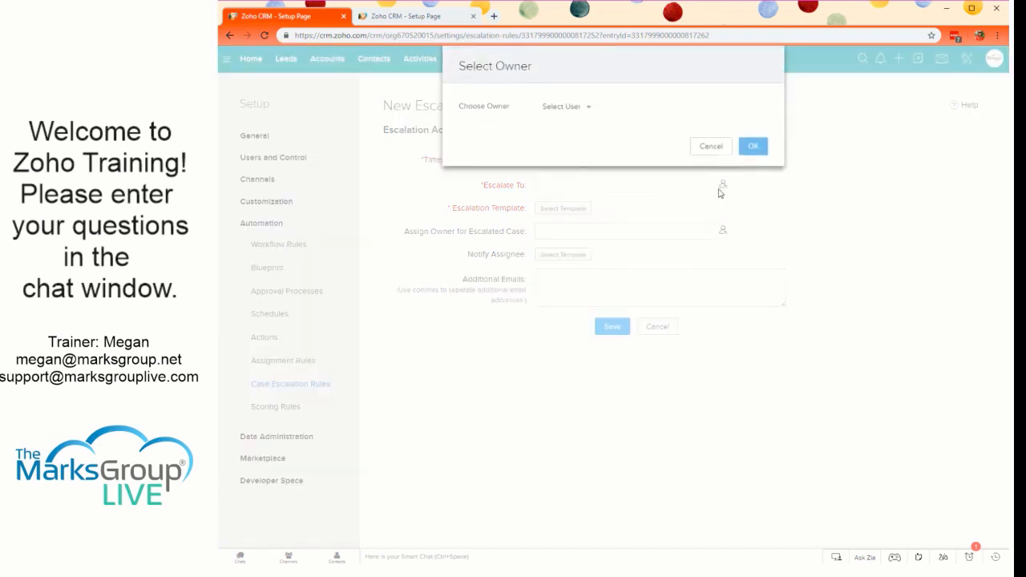
pyautogui.click(573, 107)
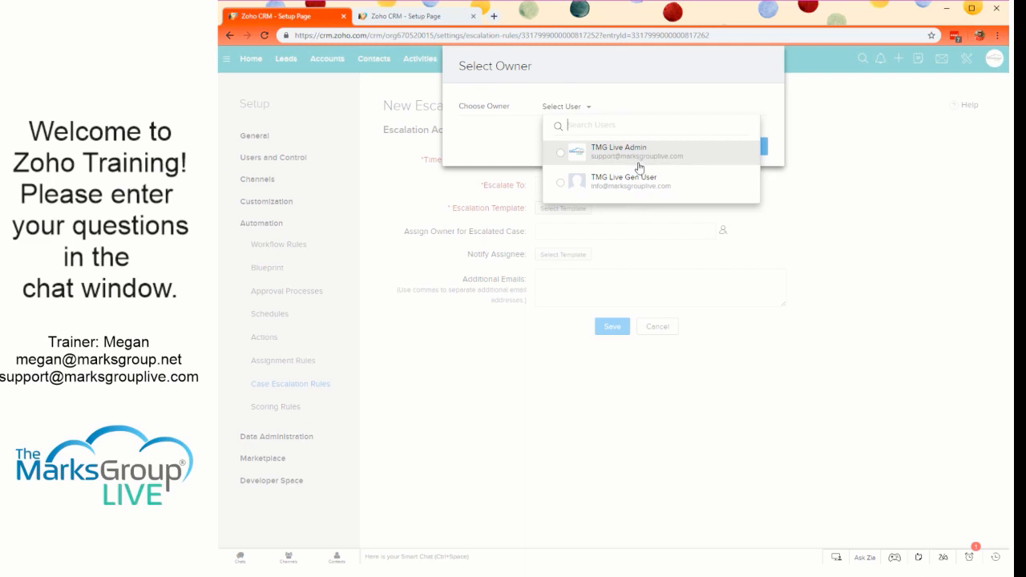
pyautogui.click(637, 193)
pyautogui.click(755, 151)
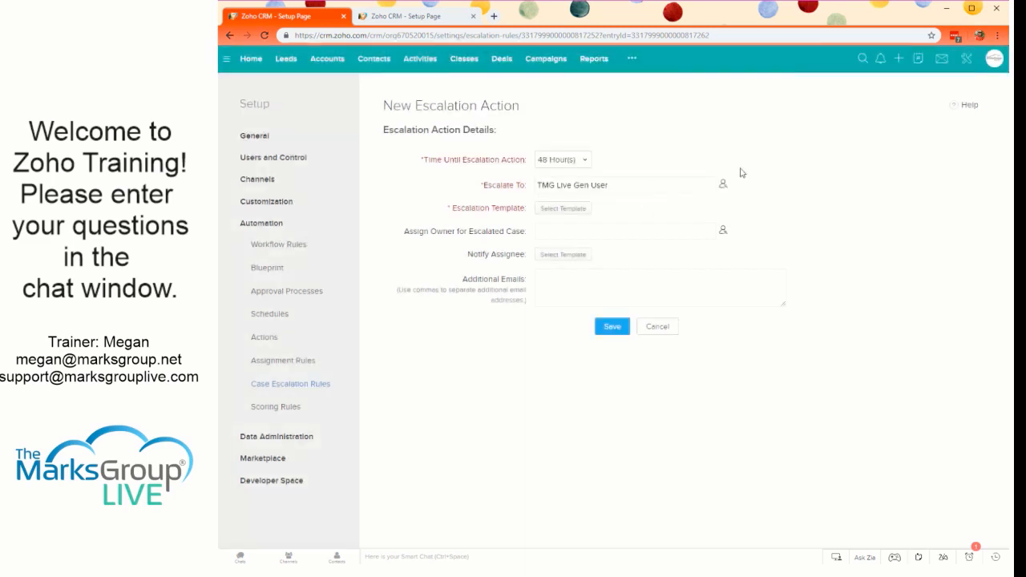
pyautogui.click(543, 210)
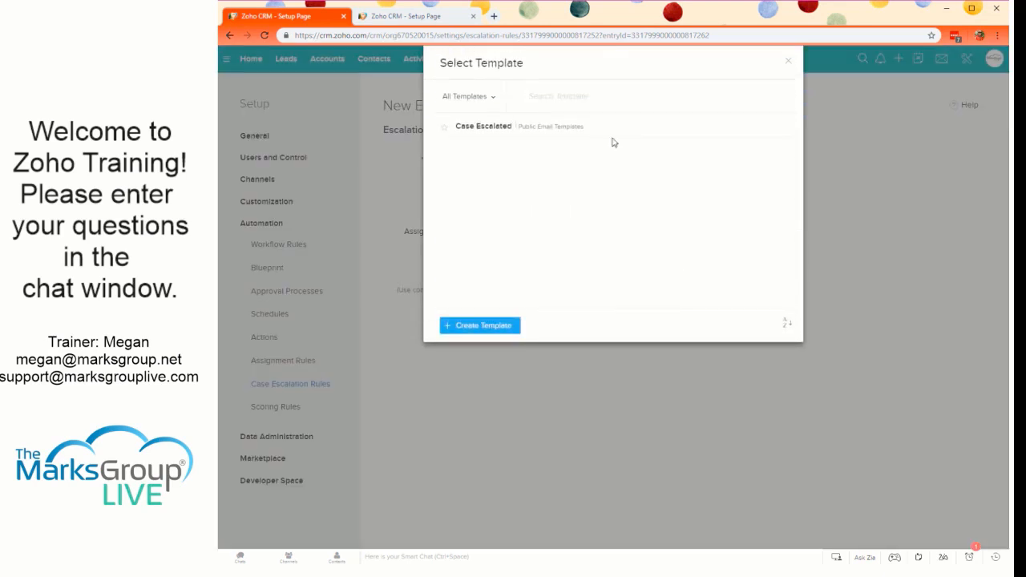
pyautogui.click(534, 127)
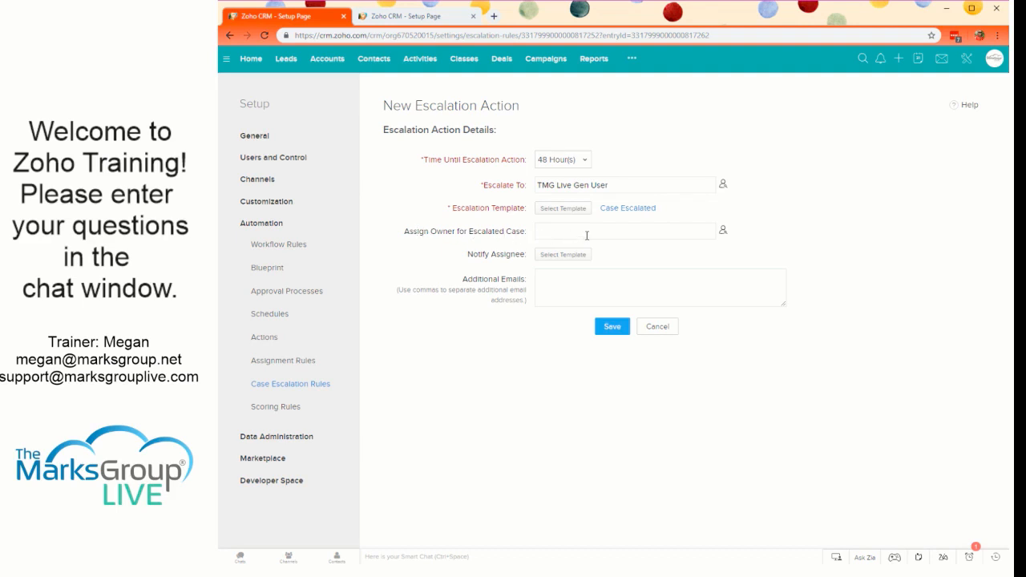
pyautogui.click(723, 230)
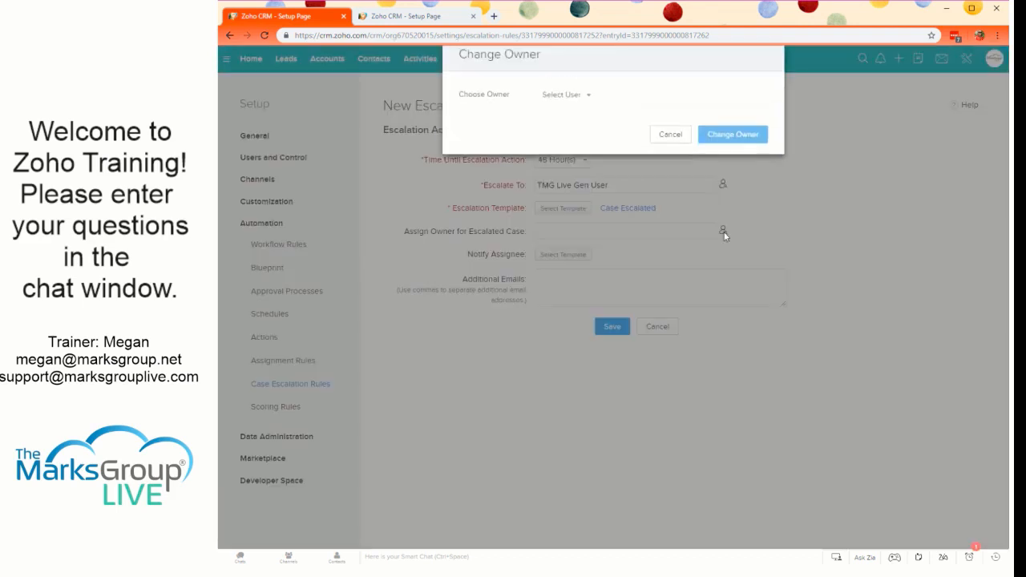
pyautogui.click(571, 106)
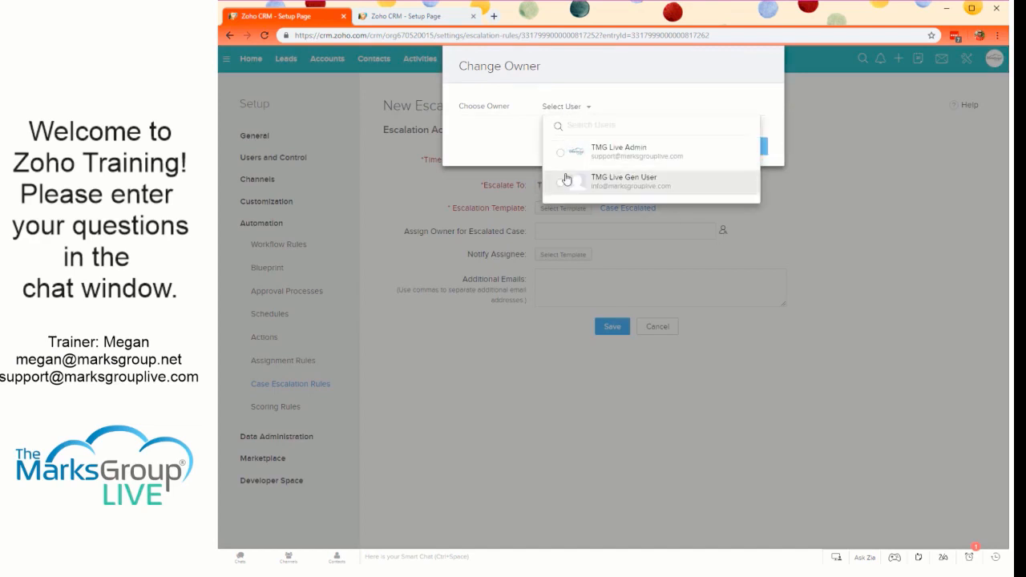
pyautogui.click(618, 189)
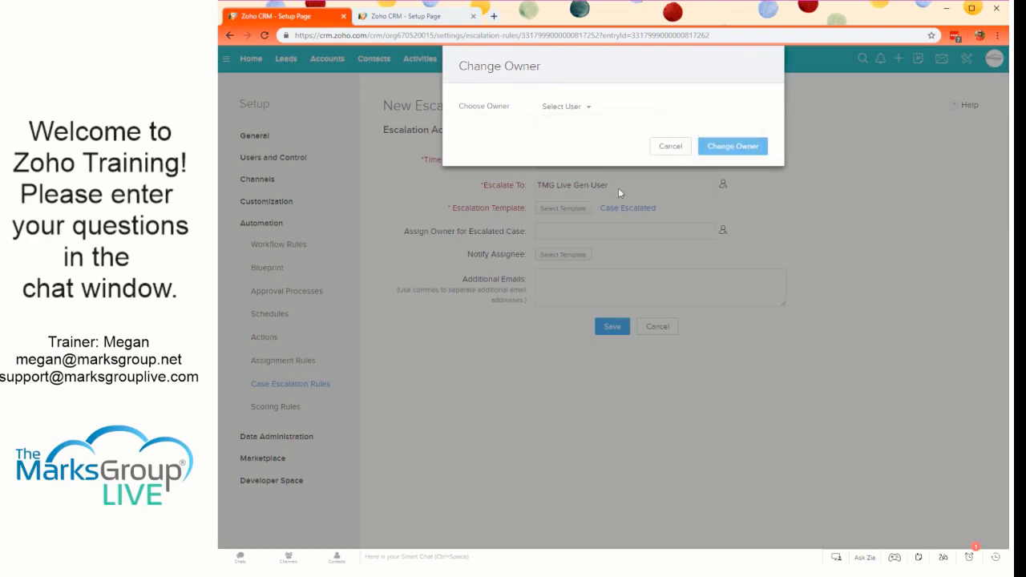
pyautogui.click(670, 147)
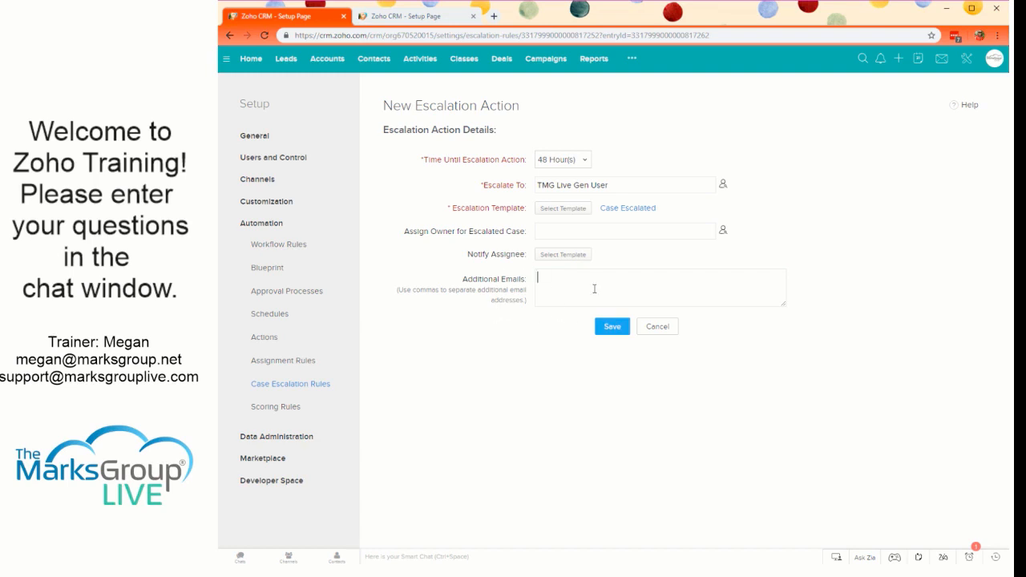
# - Save the escalation action and return to the list of case escalation rules
pyautogui.click(609, 326)
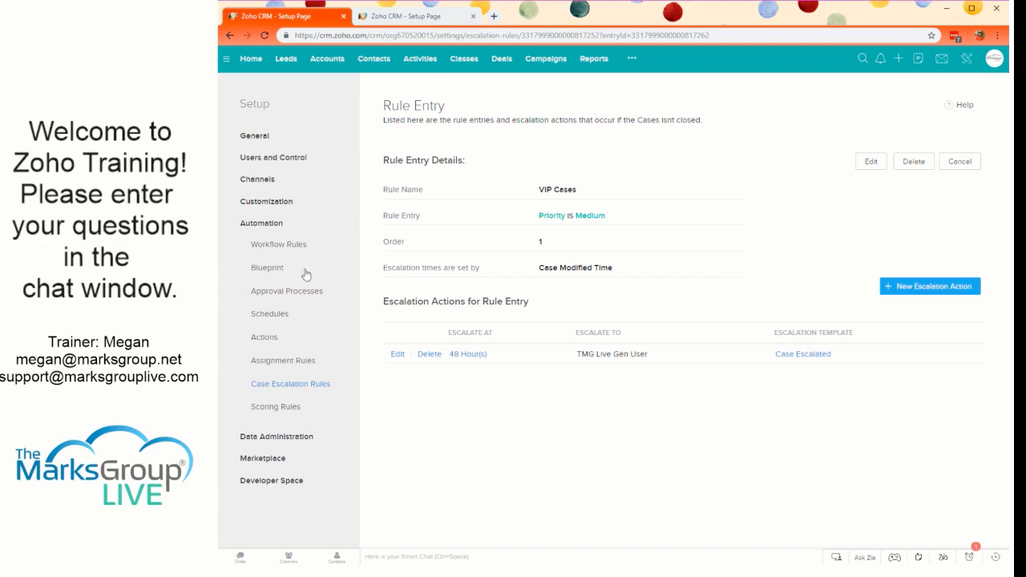
pyautogui.click(265, 384)
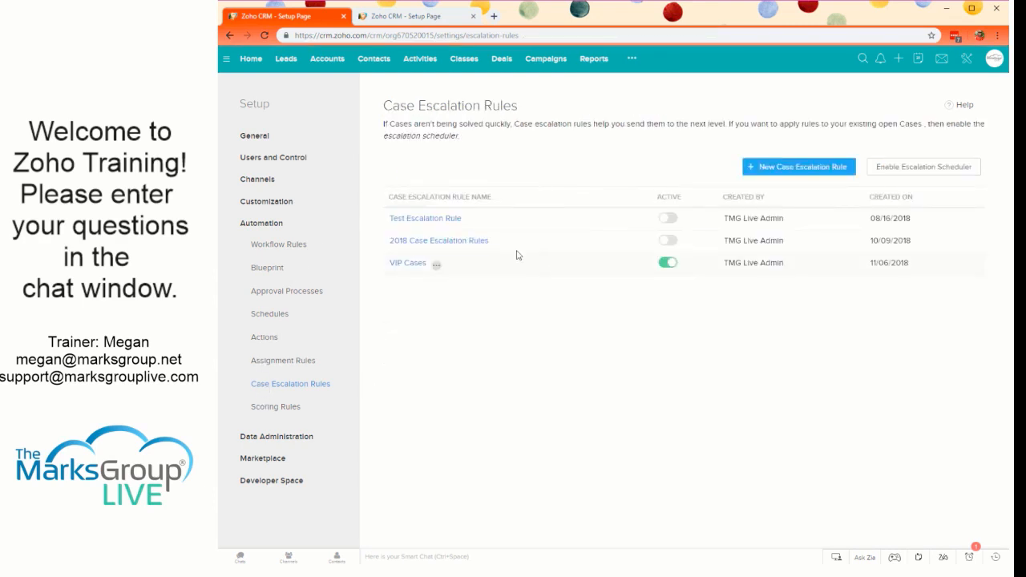
# - Add another rule entry to the VIP Cases escalation rule with the criteria Priority is High
pyautogui.click(407, 263)
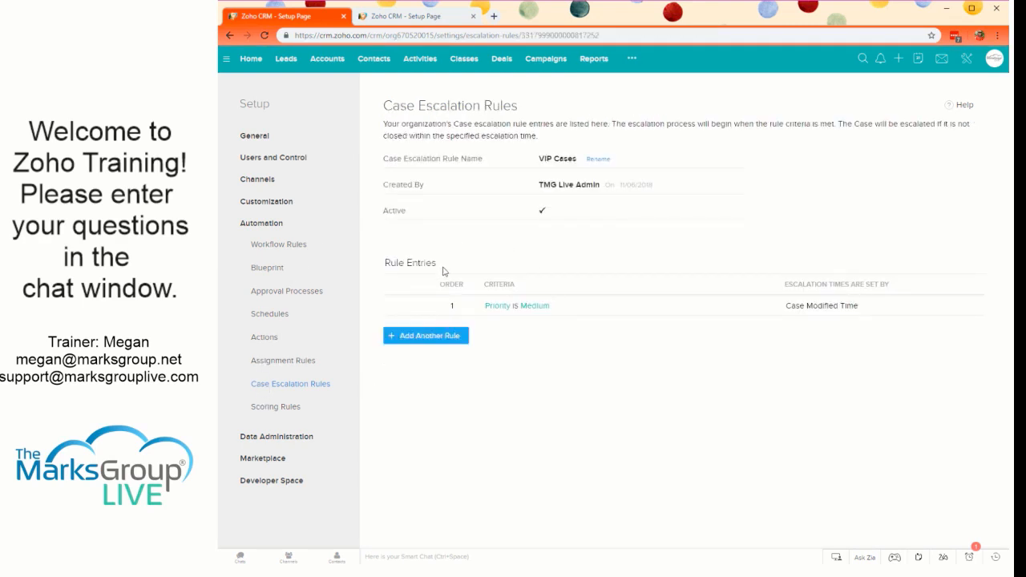
pyautogui.click(409, 337)
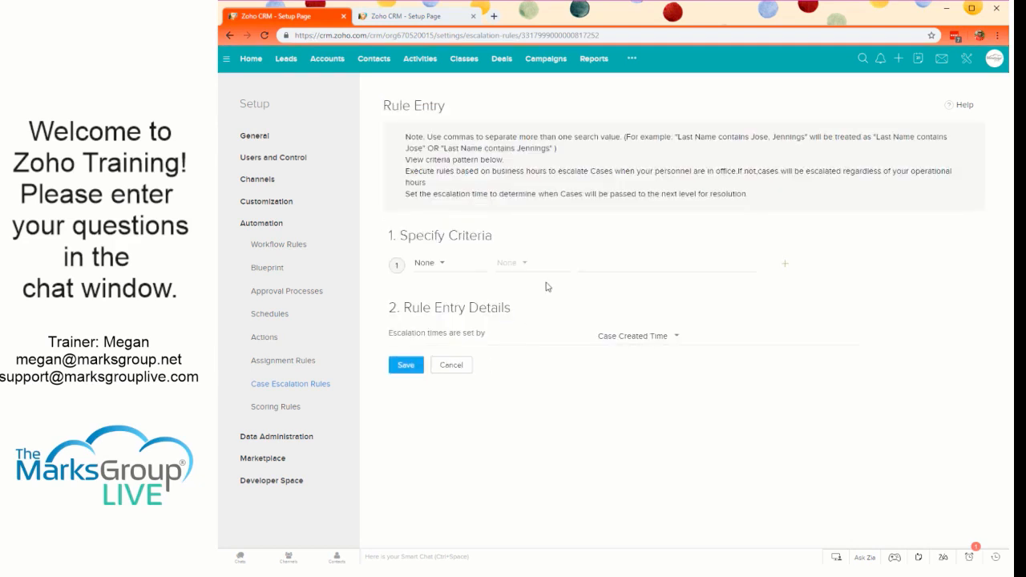
pyautogui.click(437, 264)
pyautogui.scroll(-10, 446, 346)
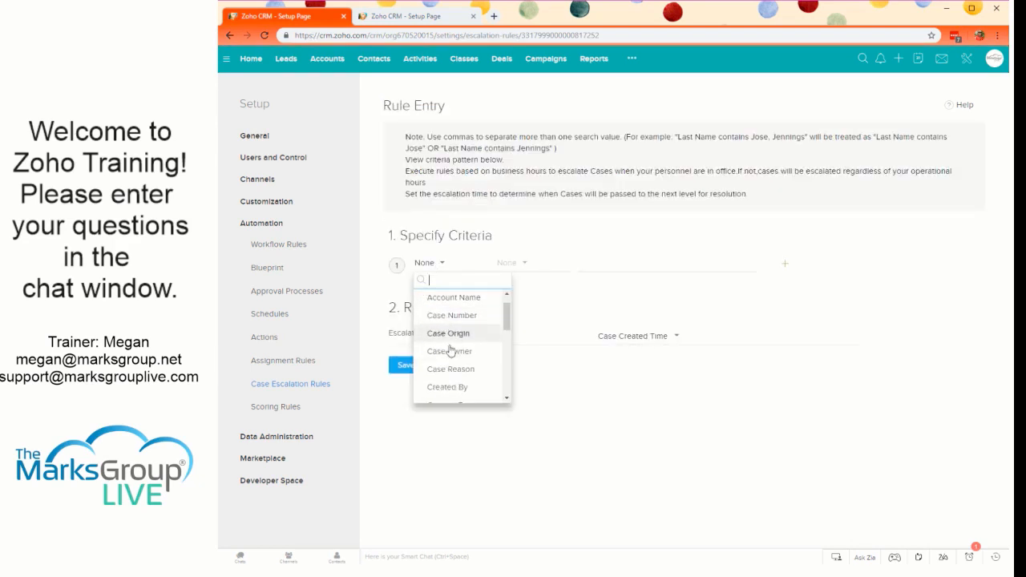
pyautogui.scroll(2, 450, 345)
pyautogui.click(445, 320)
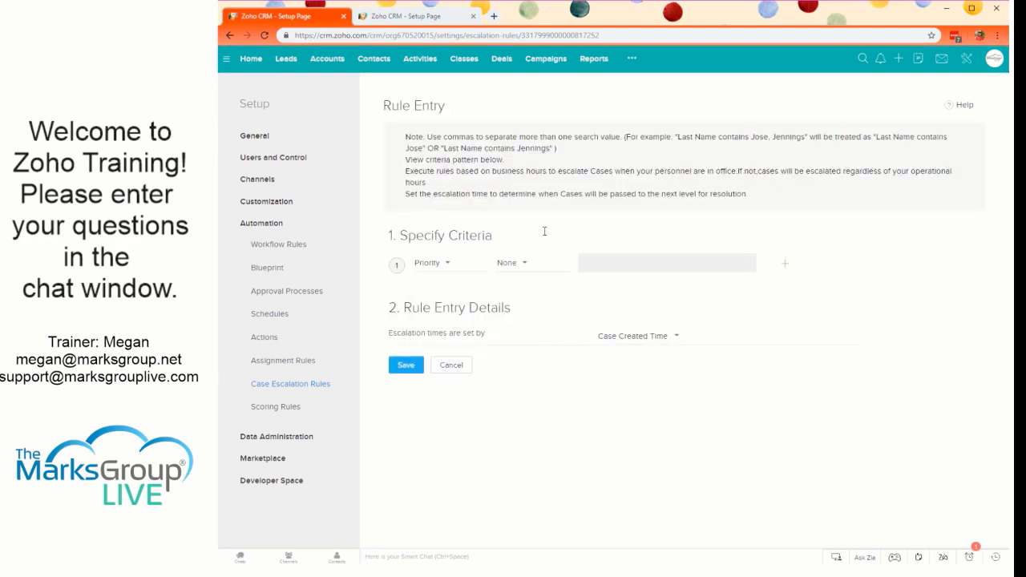
pyautogui.click(513, 263)
pyautogui.click(516, 302)
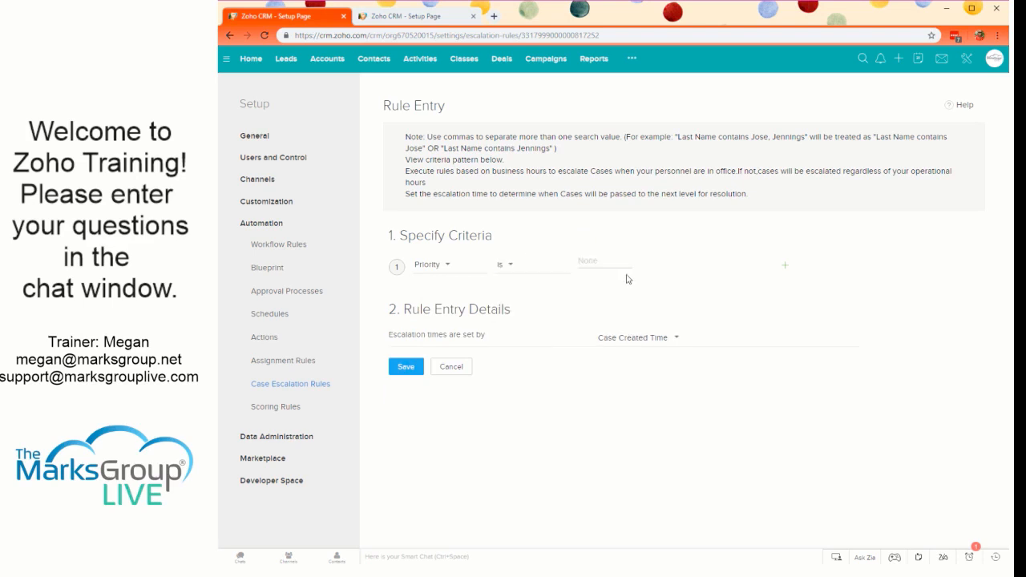
pyautogui.click(603, 262)
pyautogui.click(600, 285)
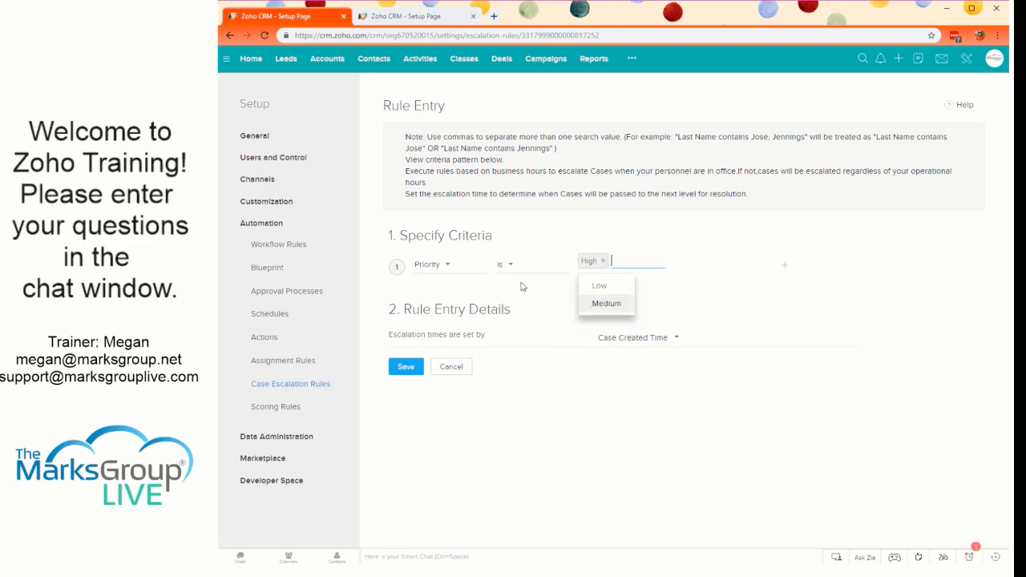
# - Base the new entry's escalation times on Case Created Time and save the entry
pyautogui.click(573, 346)
pyautogui.click(619, 357)
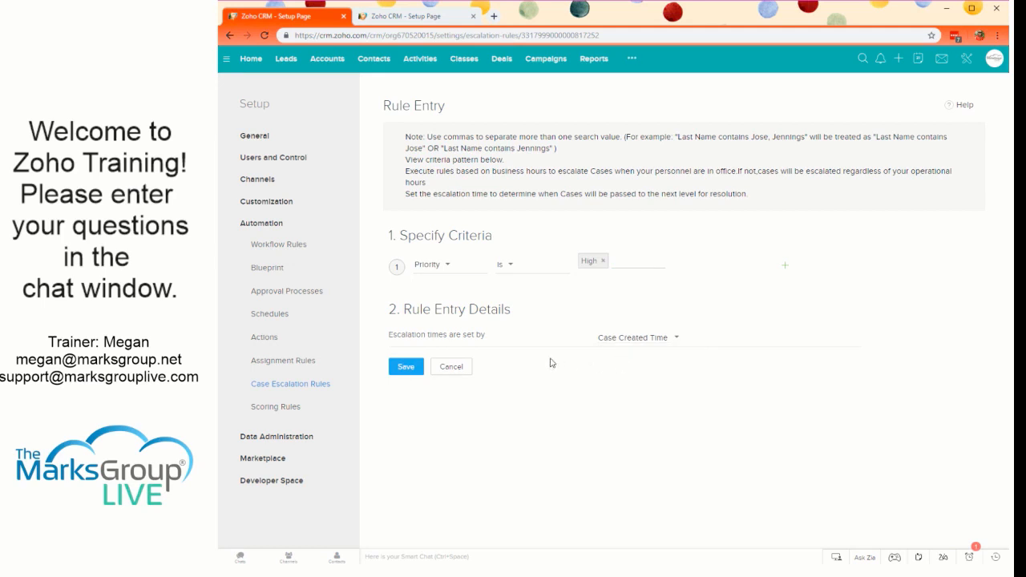
pyautogui.click(406, 367)
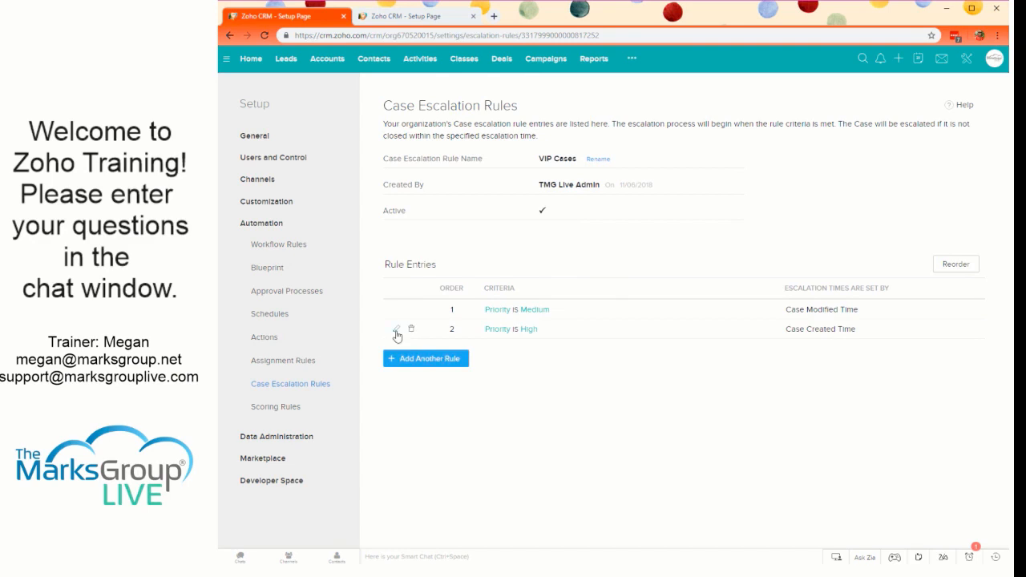
# - Start a new escalation action for the Priority is High entry with 24 hours until escalation
pyautogui.click(529, 330)
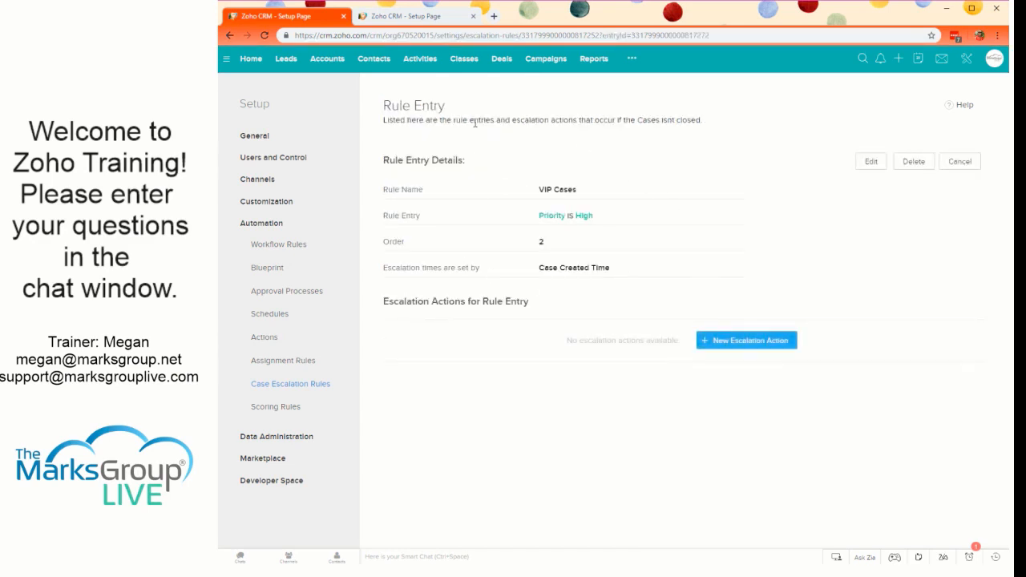
pyautogui.click(754, 345)
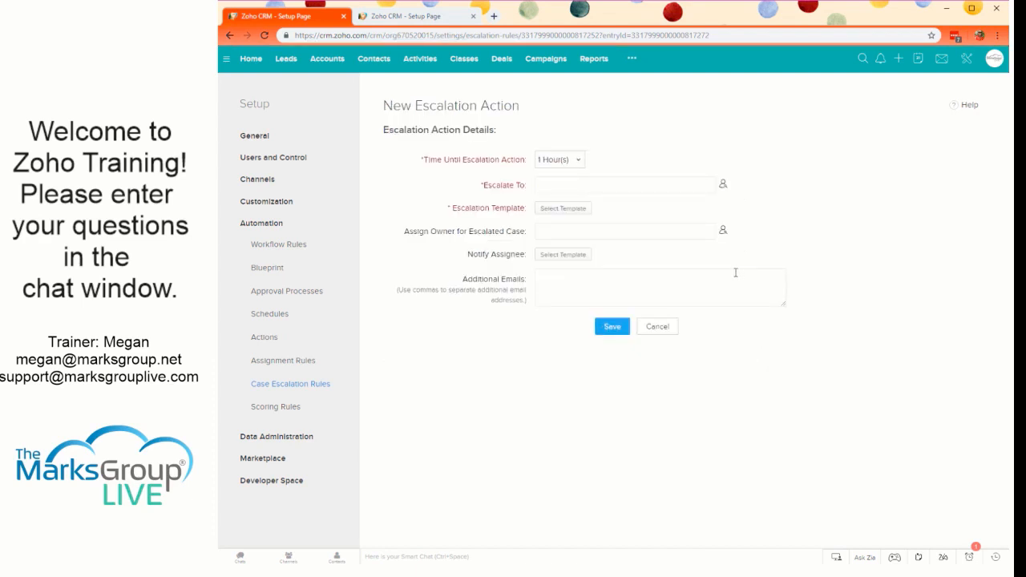
pyautogui.click(559, 160)
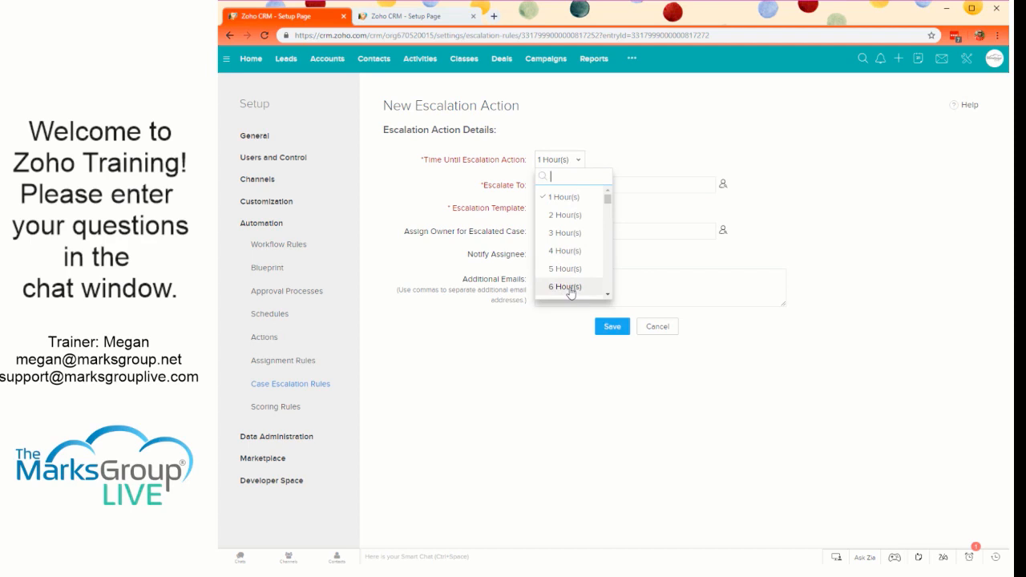
pyautogui.scroll(-6, 571, 293)
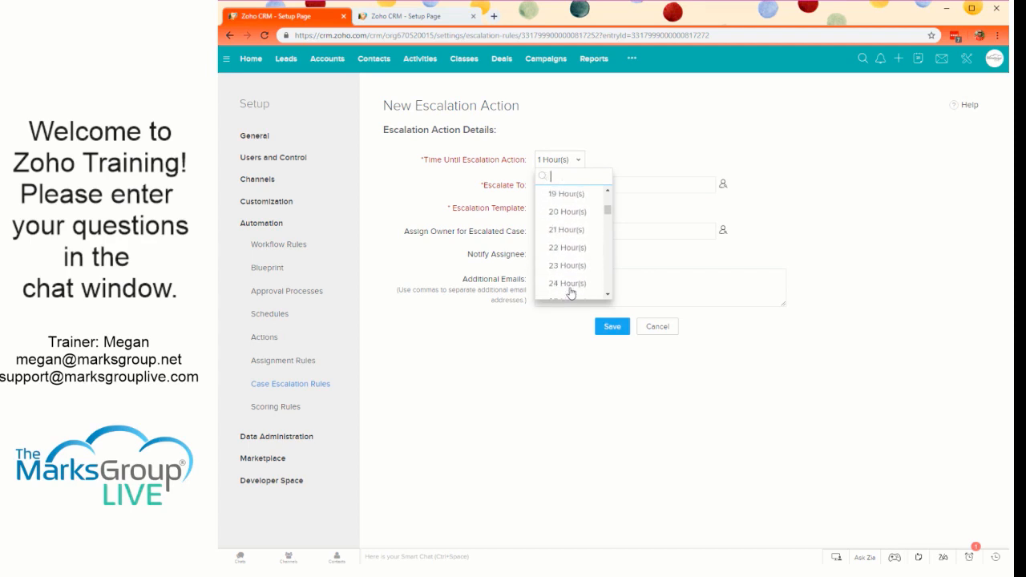
pyautogui.scroll(-2, 571, 289)
pyautogui.click(572, 233)
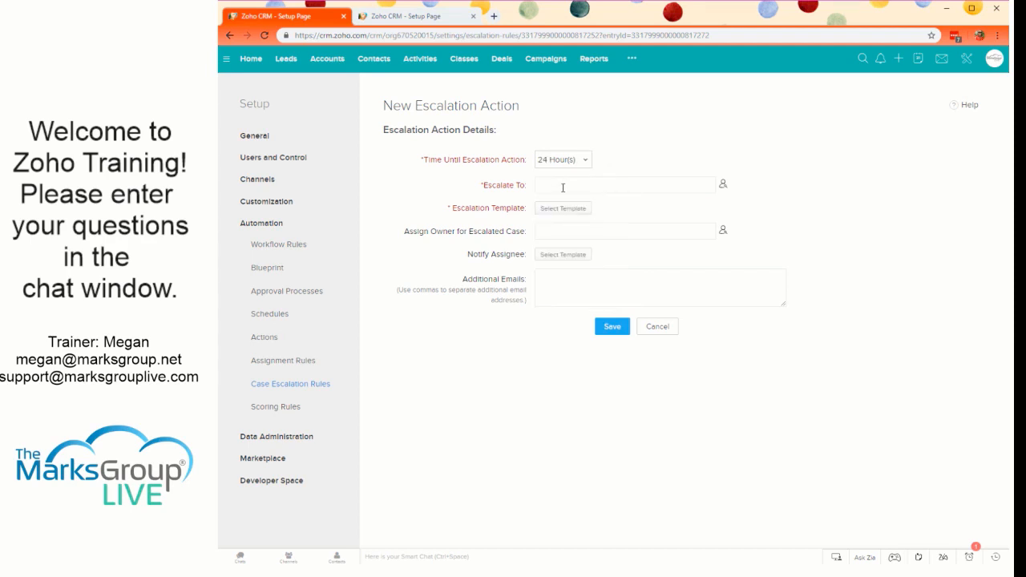
# - Set the 24-hour action to escalate to TMG Live Admin using the Case Escalated template
pyautogui.click(722, 184)
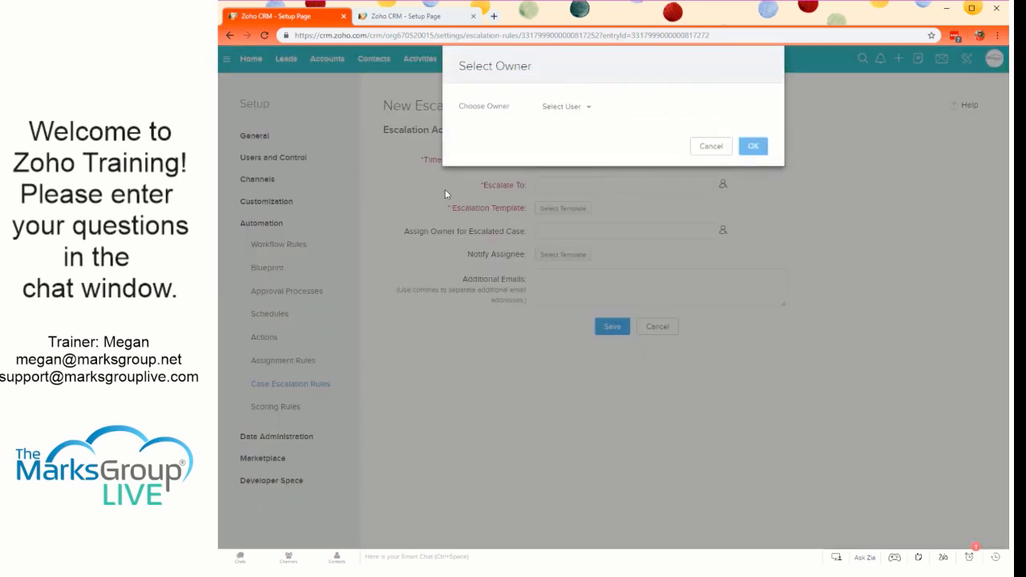
pyautogui.click(577, 108)
pyautogui.click(587, 149)
pyautogui.click(754, 146)
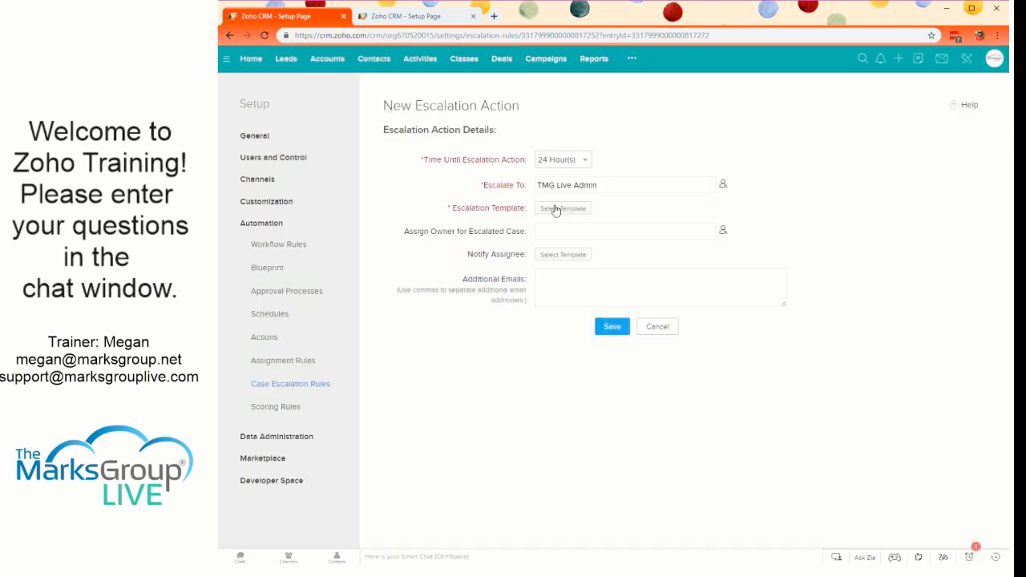
pyautogui.click(554, 207)
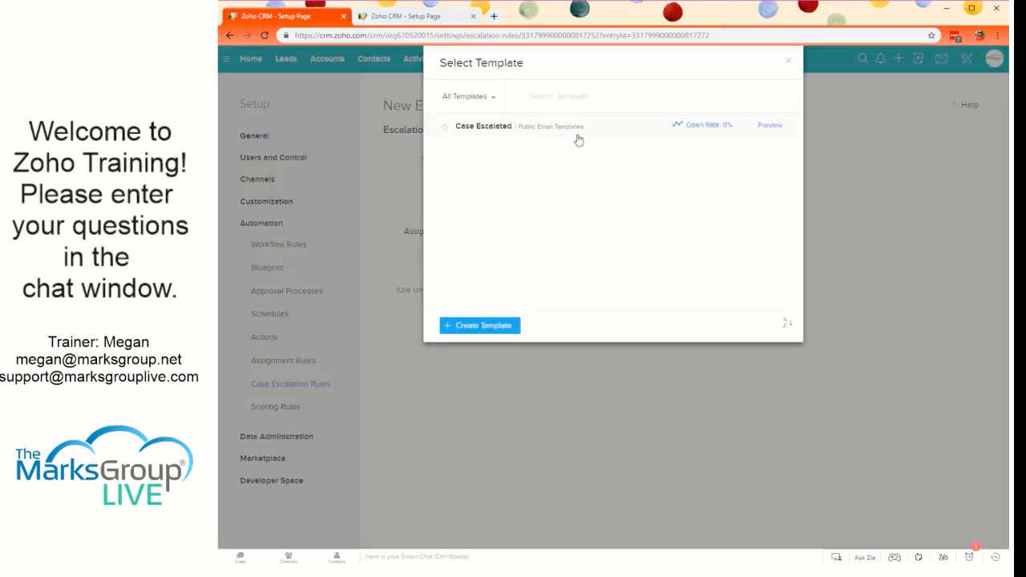
pyautogui.click(525, 128)
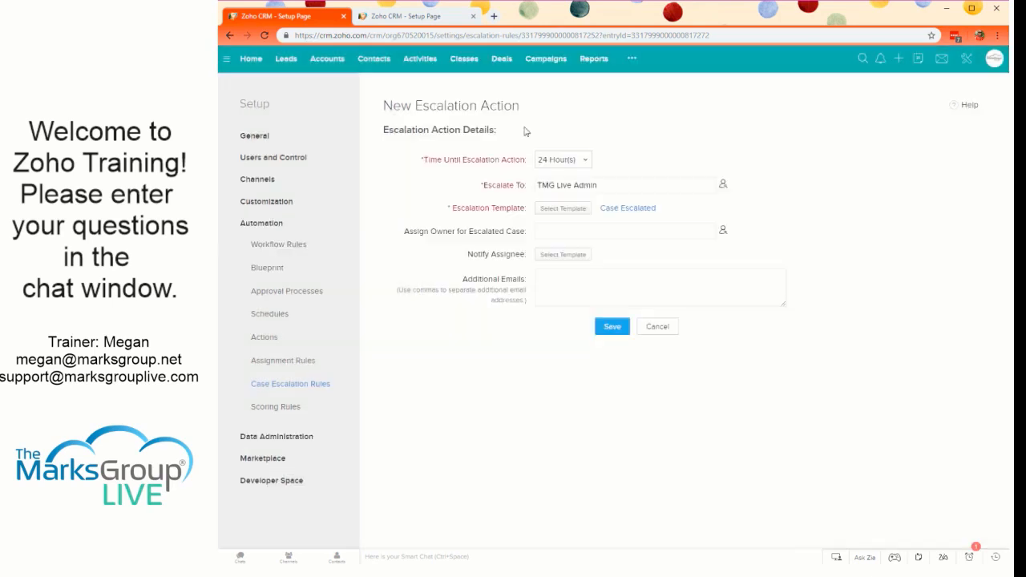
# - Assign TMG Live Admin as the owner for the escalated case
pyautogui.click(723, 231)
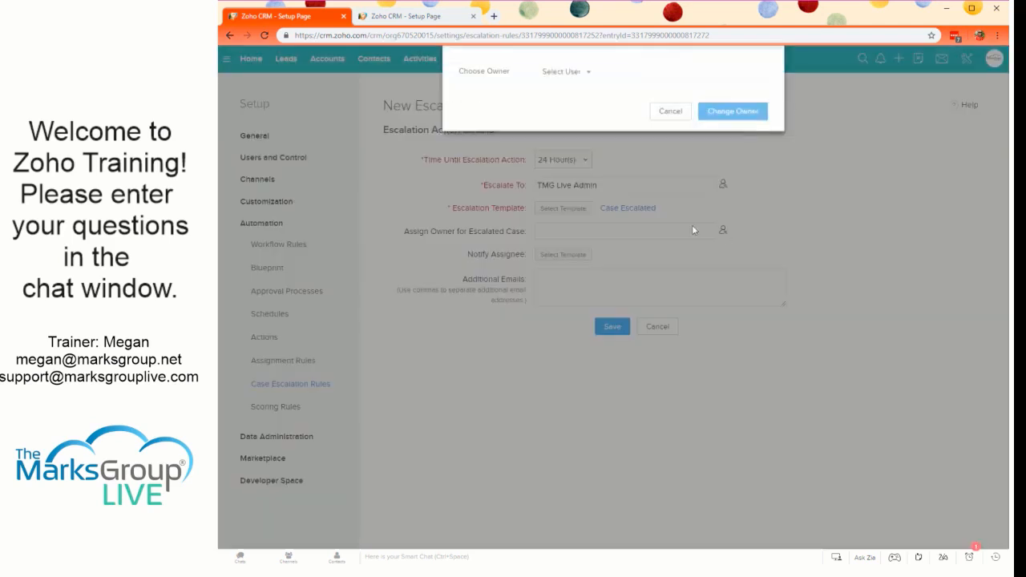
pyautogui.click(579, 116)
pyautogui.click(576, 145)
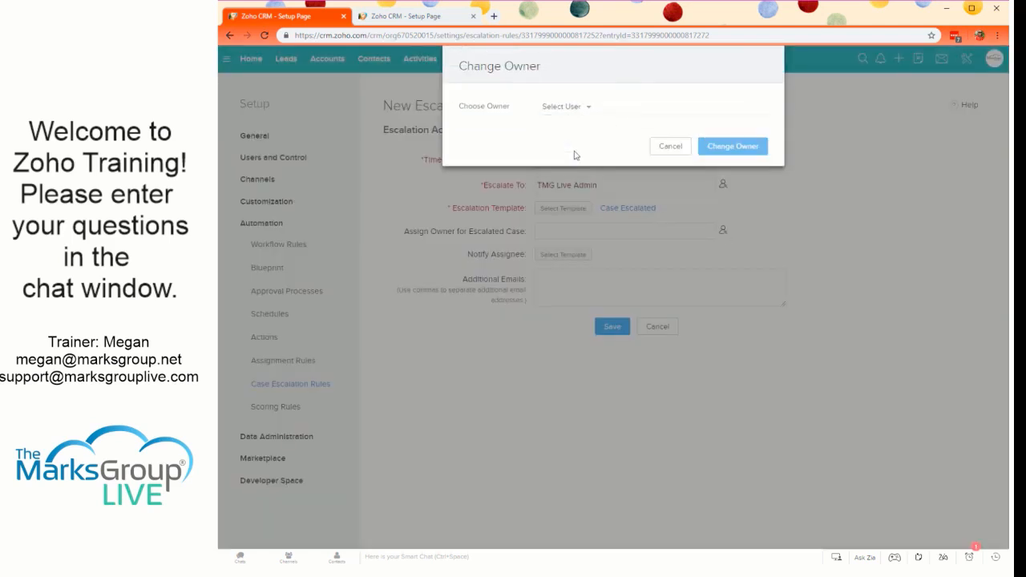
pyautogui.click(575, 115)
pyautogui.click(563, 150)
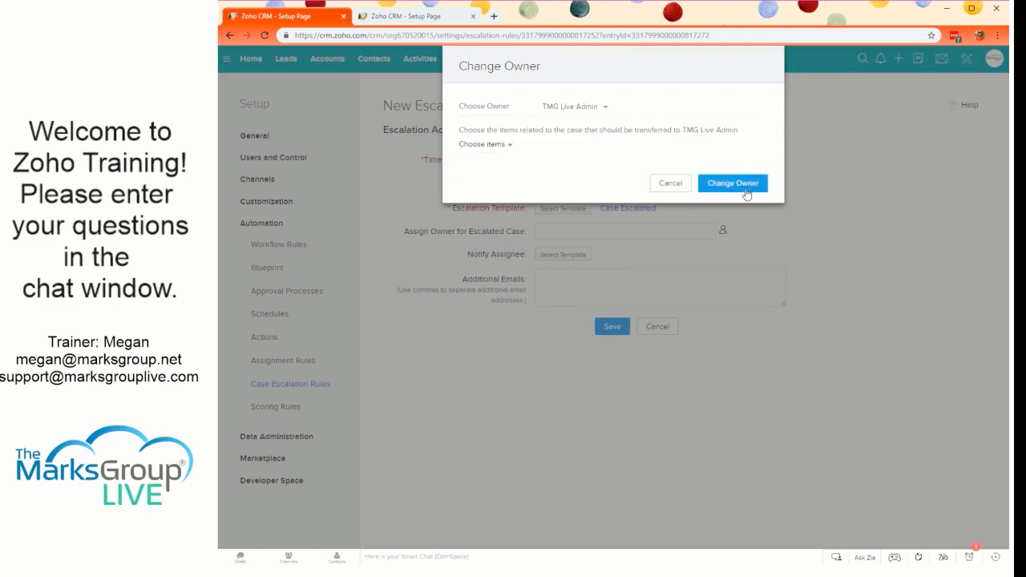
pyautogui.click(744, 193)
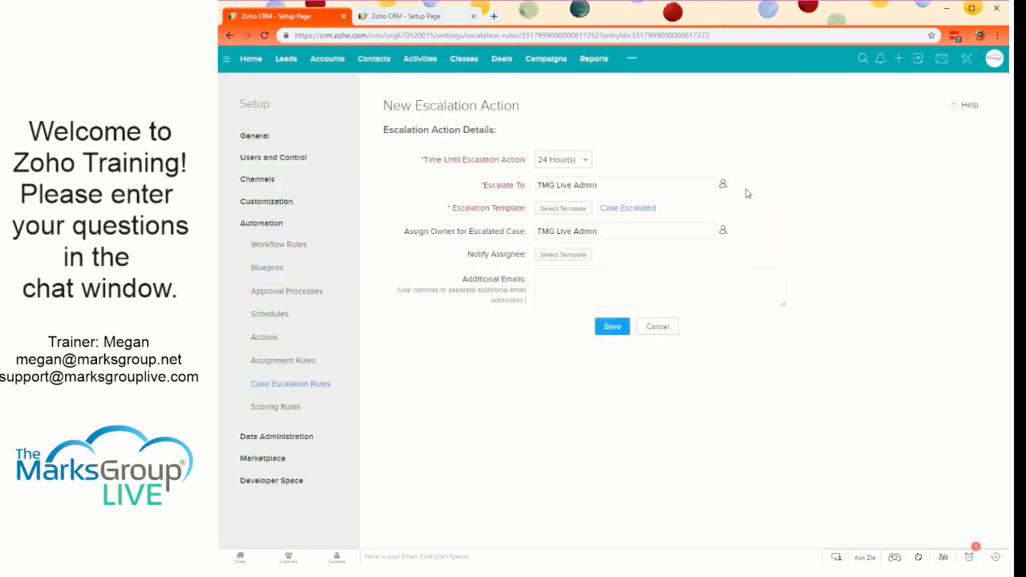
# - Notify the assignee with the Case Escalated template and save the escalation action
pyautogui.click(551, 255)
pyautogui.click(549, 134)
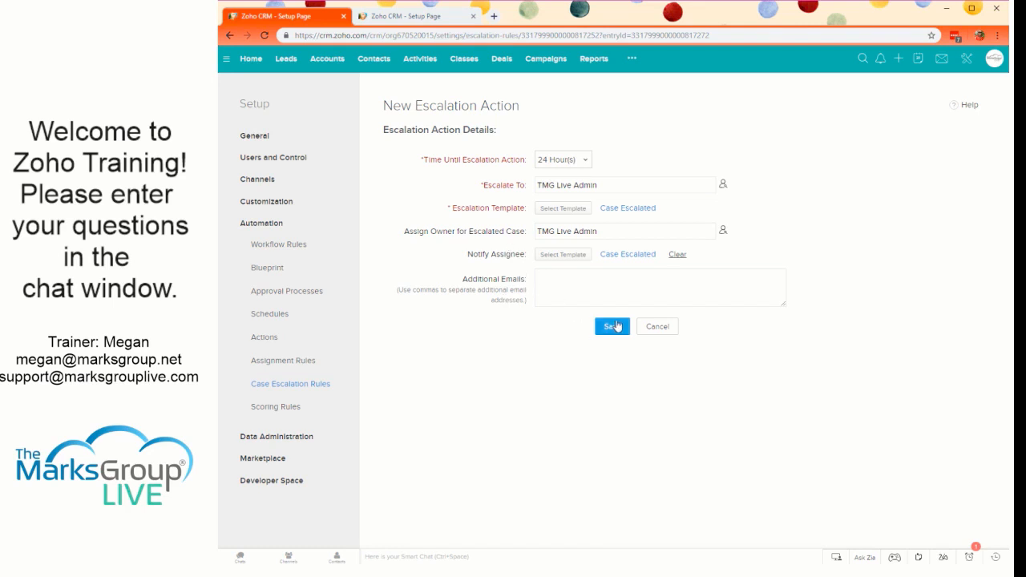
pyautogui.click(613, 326)
# - Start a second escalation action for the Priority is High entry with 30 hours until escalation
pyautogui.click(963, 290)
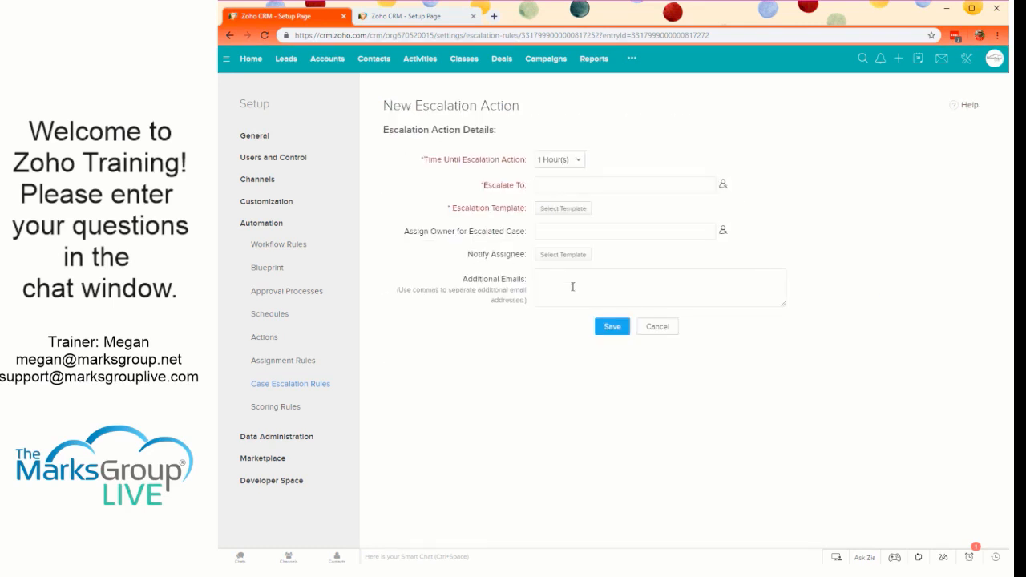
pyautogui.click(573, 166)
pyautogui.scroll(-3, 569, 256)
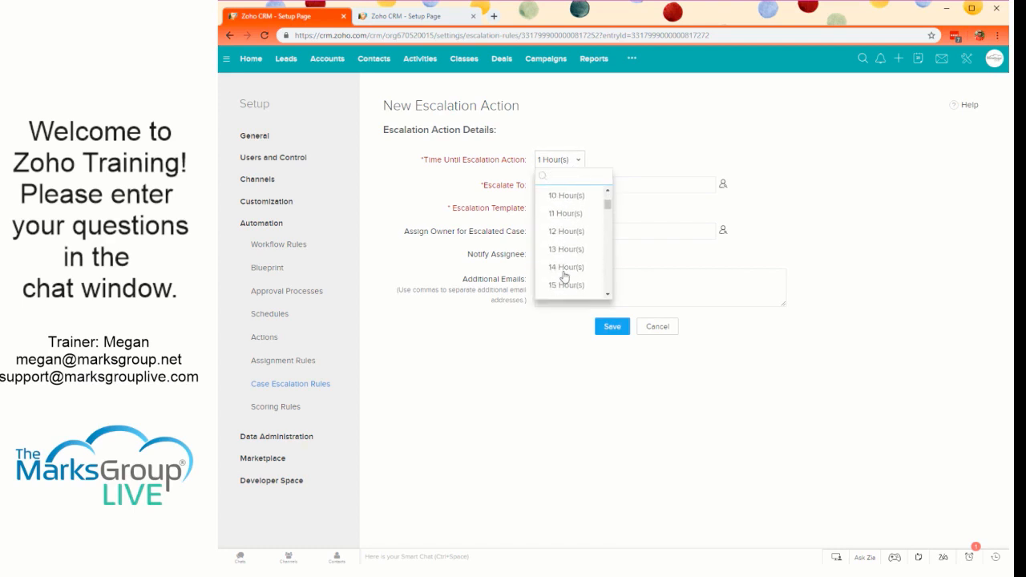
pyautogui.scroll(-4, 563, 276)
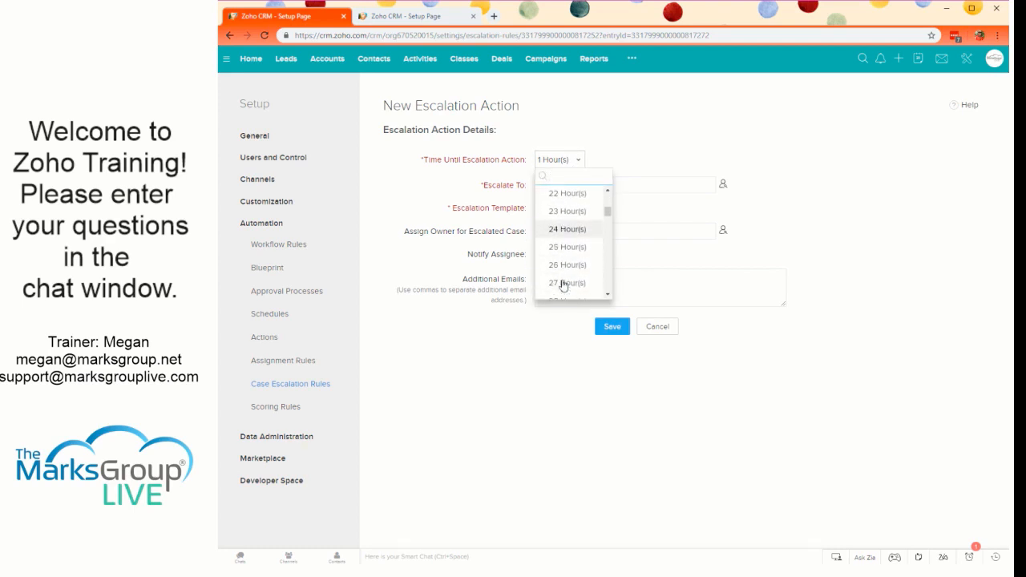
pyautogui.scroll(-2, 564, 282)
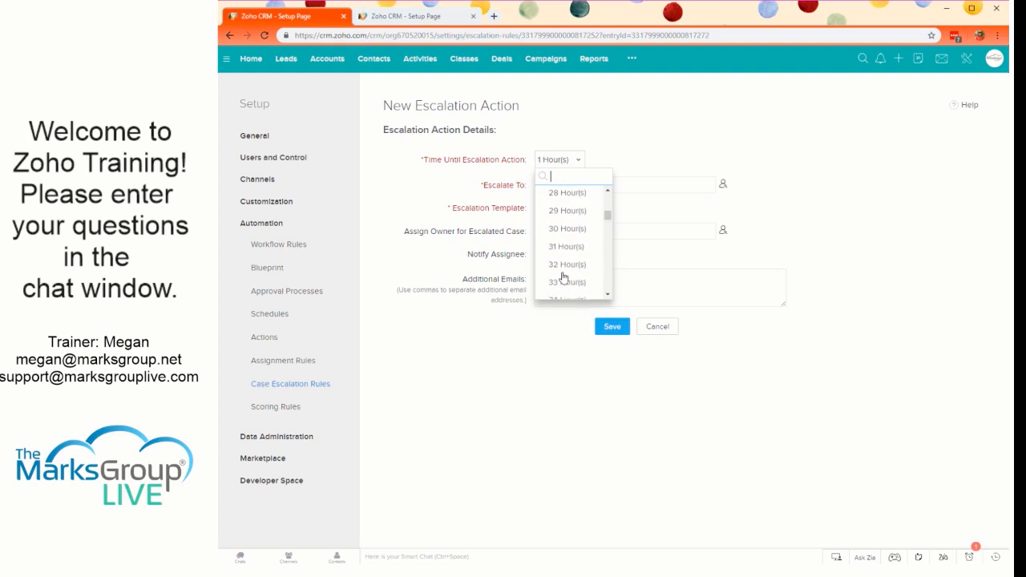
pyautogui.click(571, 230)
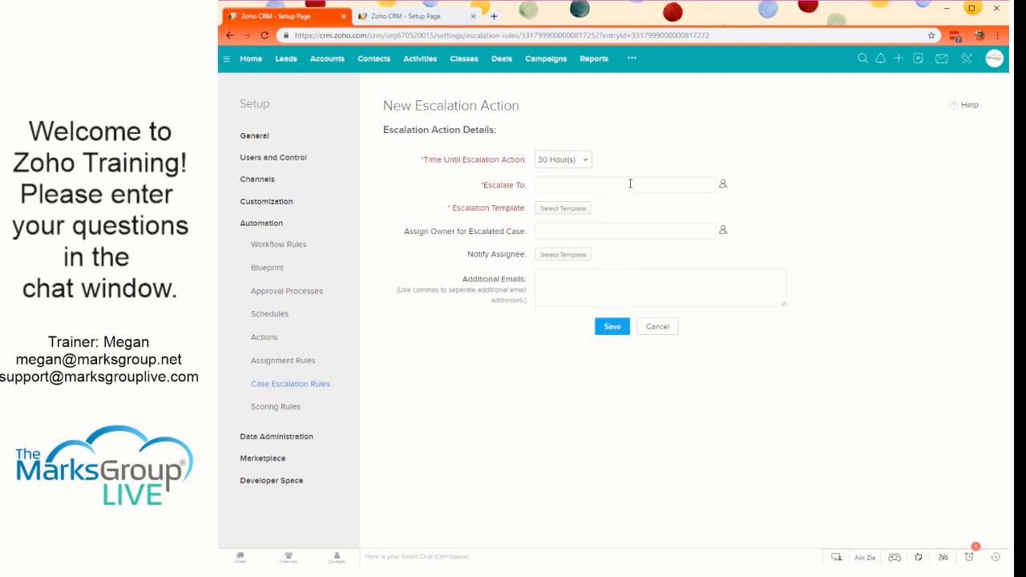
pyautogui.click(723, 184)
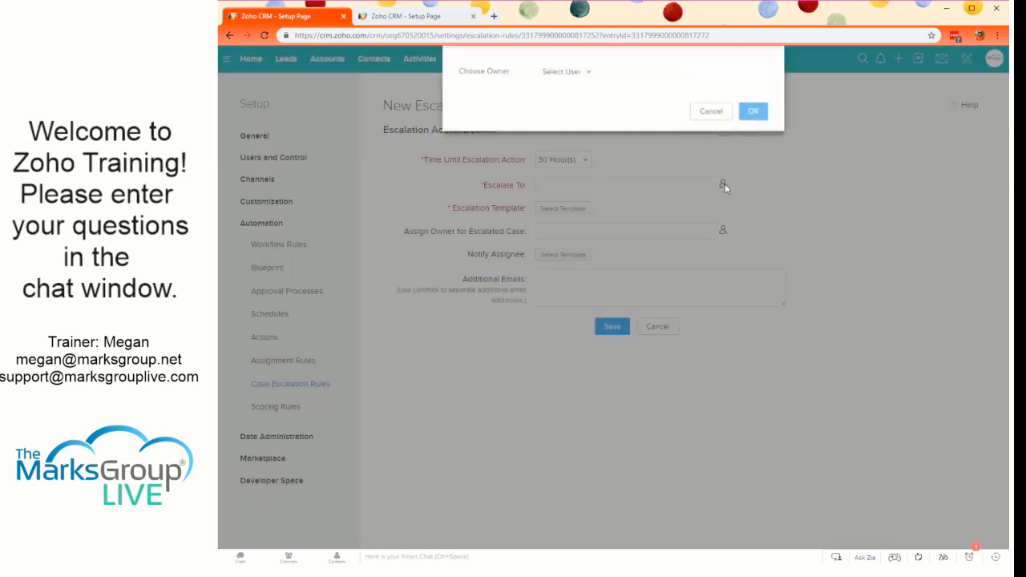
pyautogui.click(580, 113)
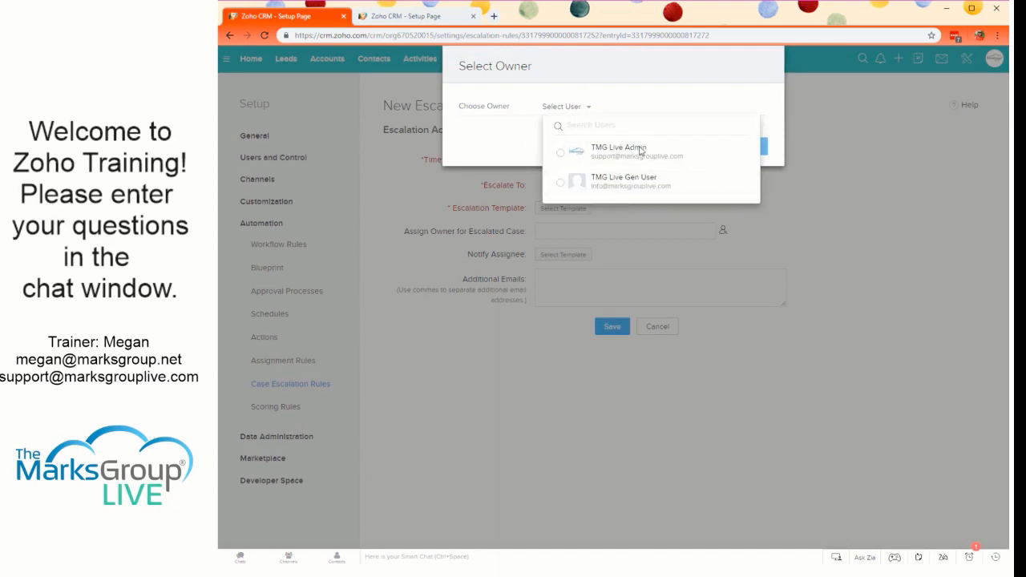
pyautogui.click(561, 99)
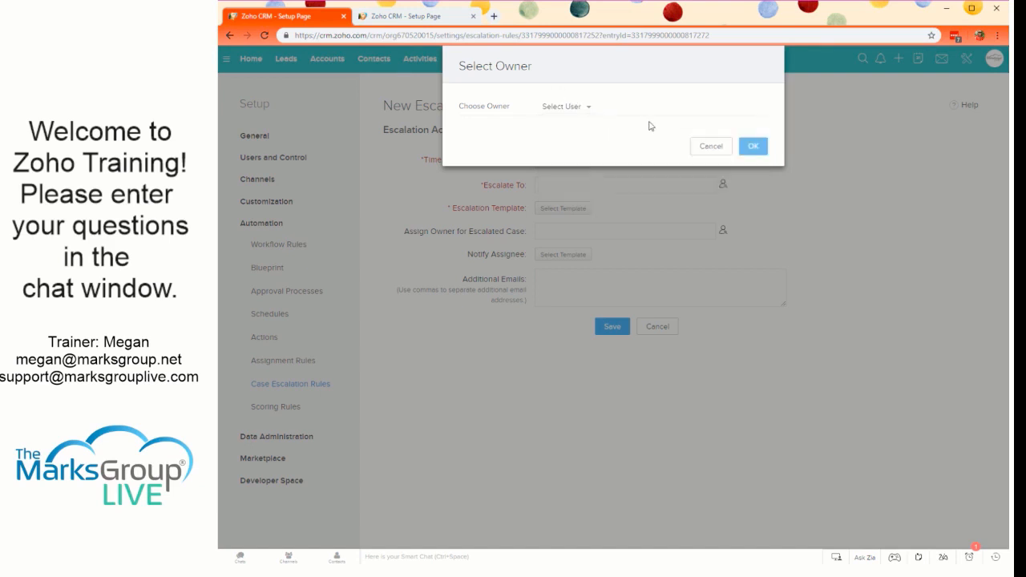
pyautogui.click(700, 151)
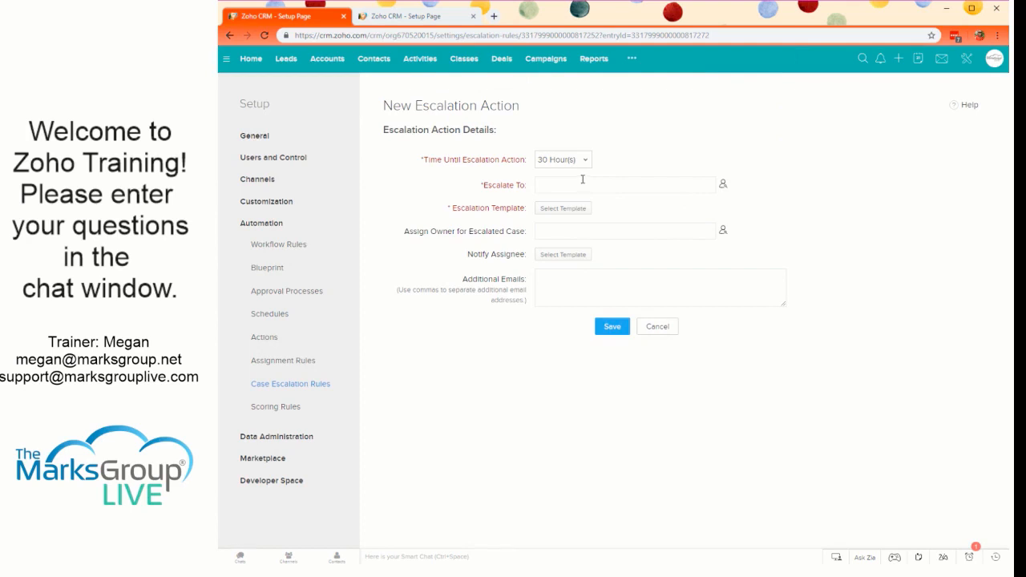
# - Set the 30-hour action to escalate to TMG Live Gen User using the Case Escalated template, and save it
pyautogui.click(722, 184)
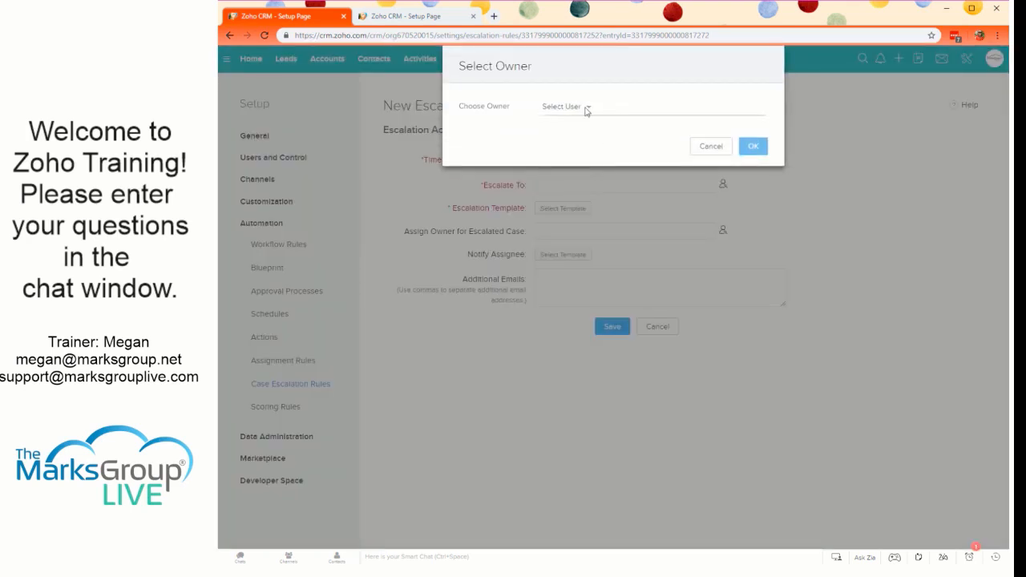
pyautogui.click(586, 112)
pyautogui.click(598, 177)
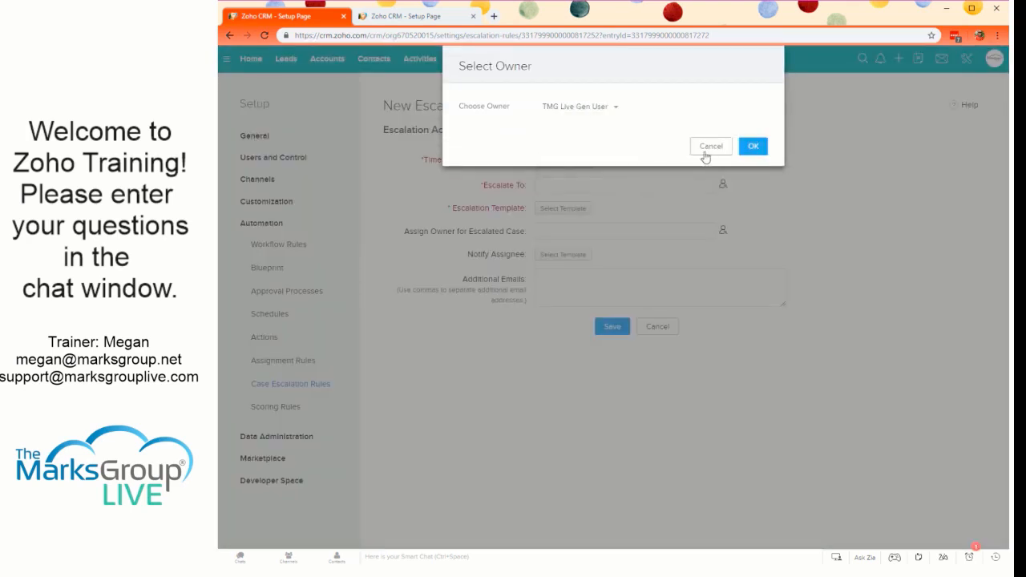
pyautogui.click(755, 145)
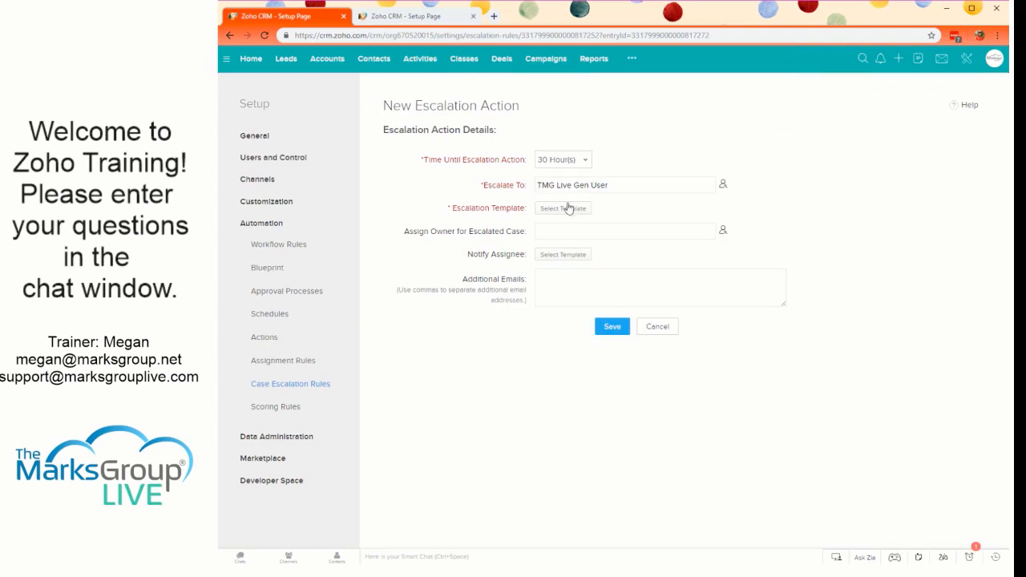
pyautogui.click(561, 210)
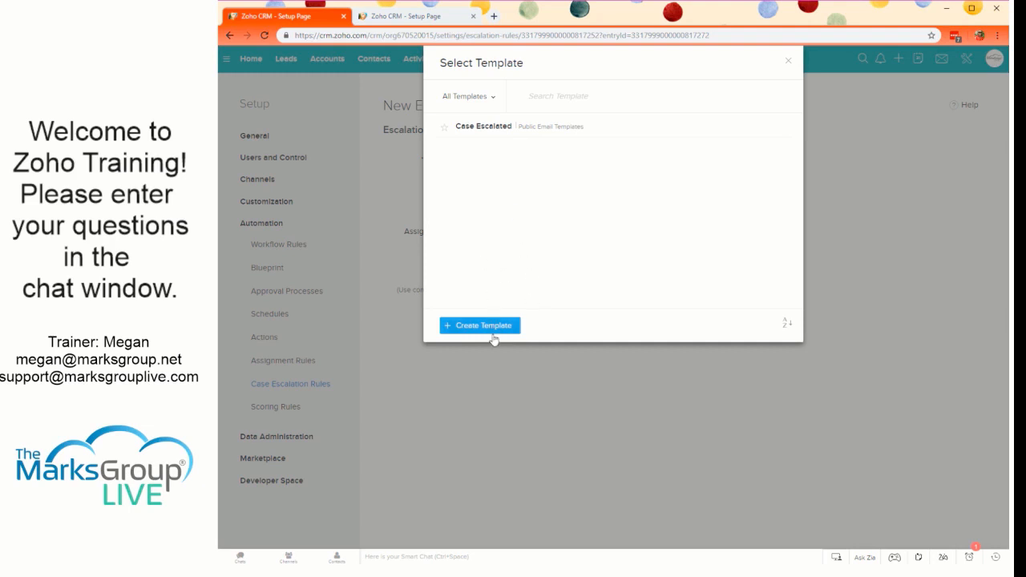
pyautogui.click(567, 125)
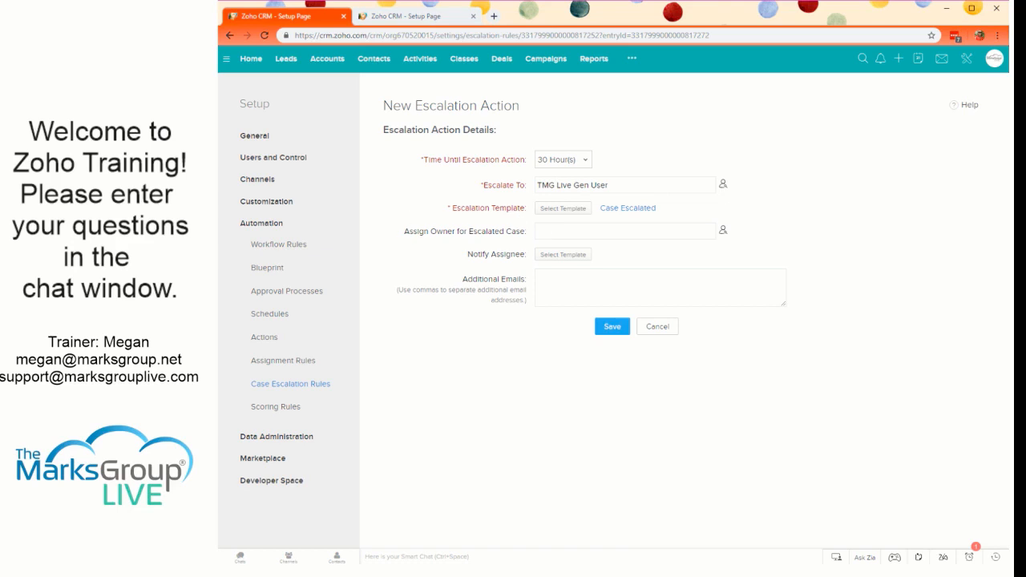
pyautogui.click(503, 354)
pyautogui.click(622, 331)
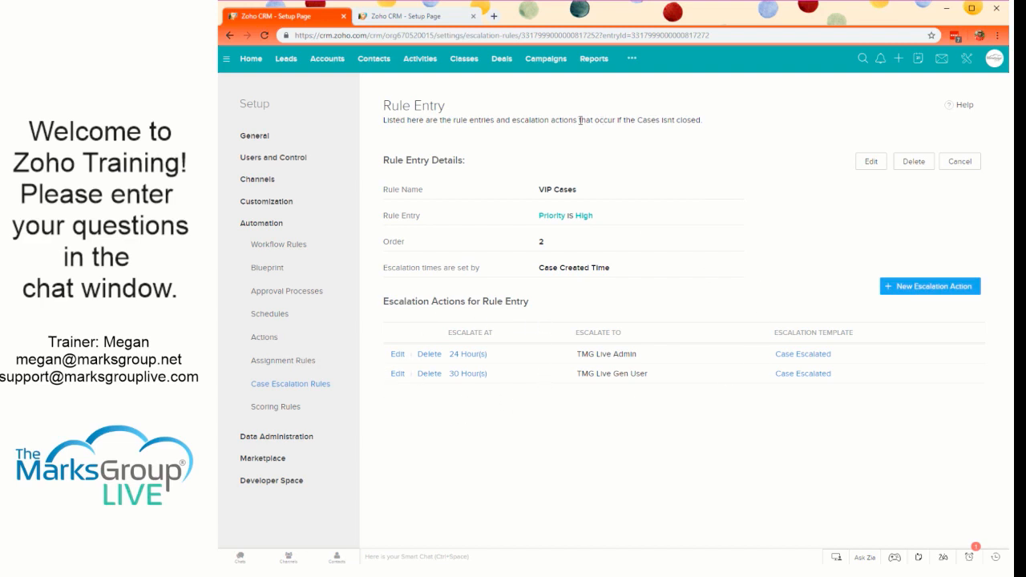
# - Examine the Priority is High entry's description and the basis on which its escalation times are set
pyautogui.moveTo(580, 120); pyautogui.dragTo(740, 125)
pyautogui.click(726, 124)
pyautogui.moveTo(401, 267); pyautogui.dragTo(497, 278)
pyautogui.click(539, 275)
pyautogui.moveTo(616, 276); pyautogui.dragTo(523, 265)
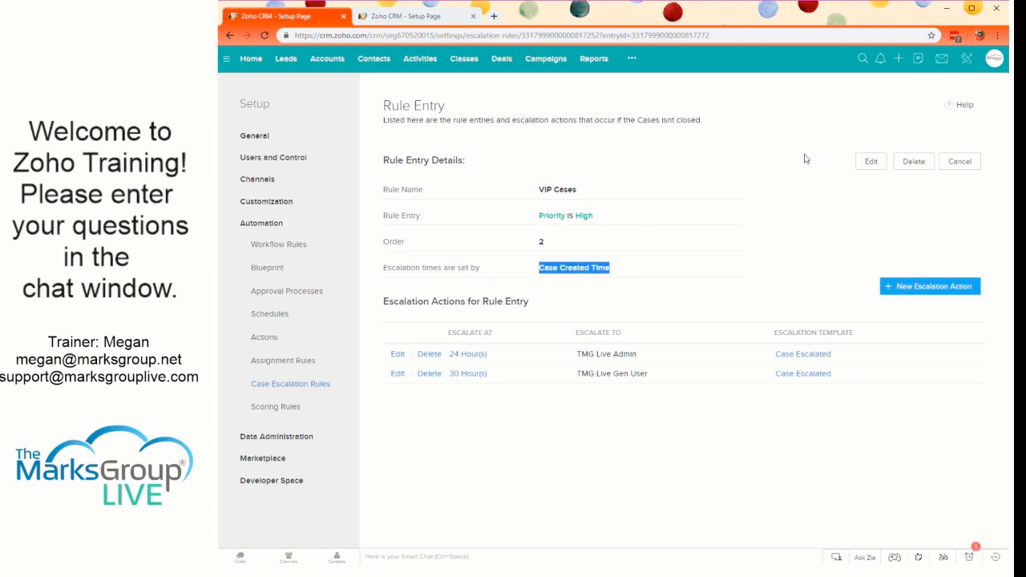
pyautogui.click(615, 116)
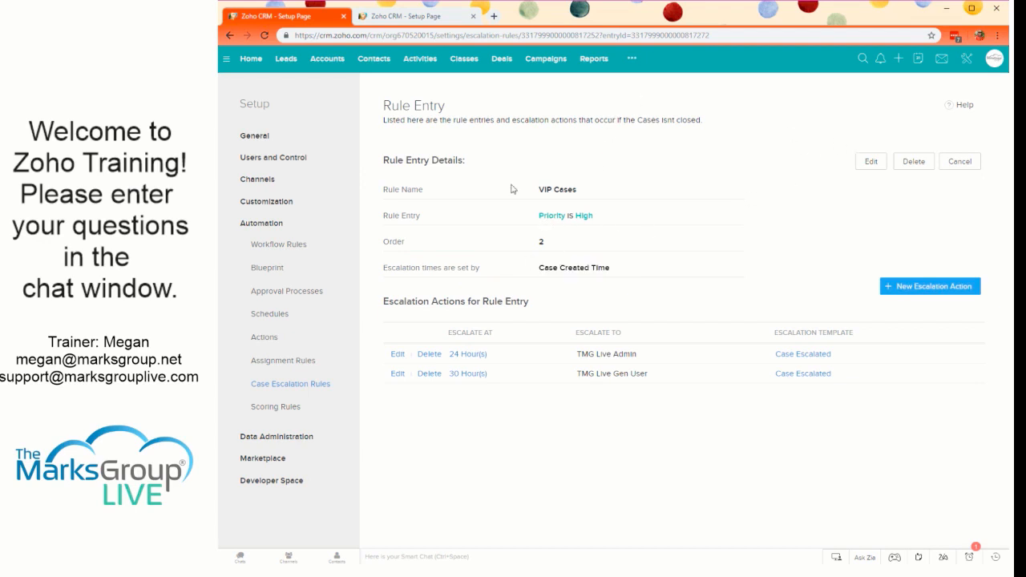
# - Review the Priority is Medium entry of the VIP Cases escalation rule and return to the rule's entries
pyautogui.click(275, 384)
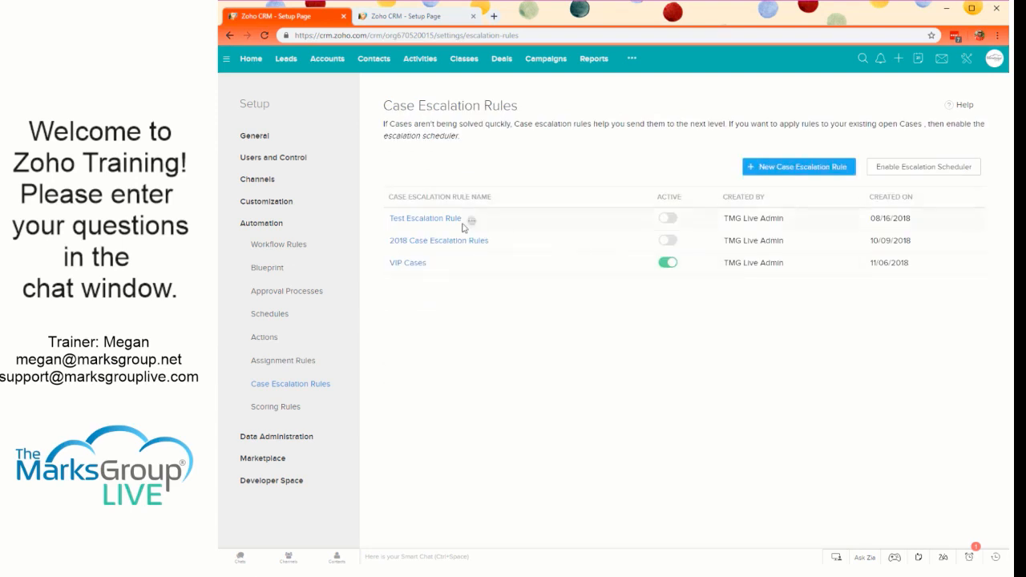
pyautogui.click(401, 263)
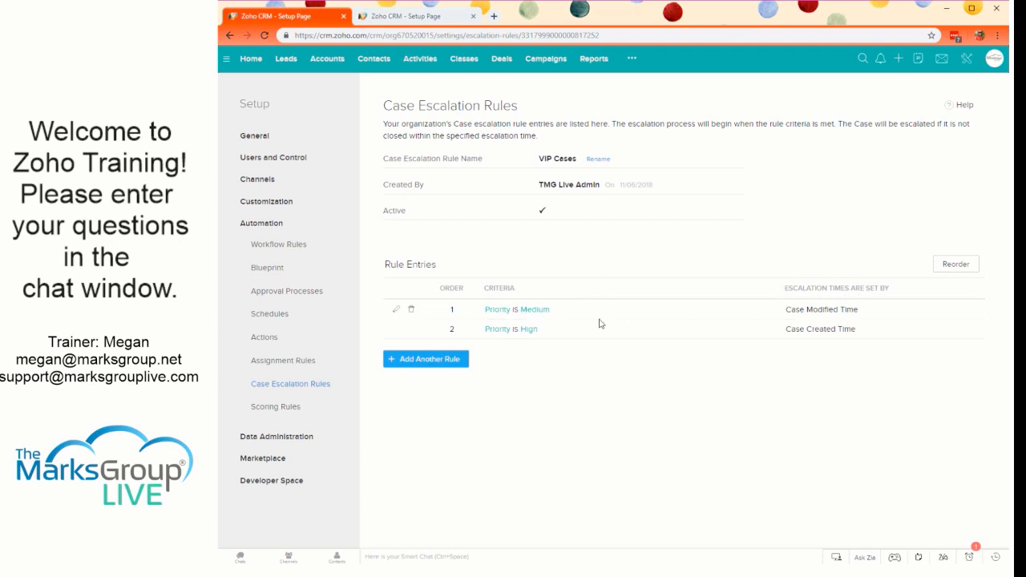
pyautogui.click(546, 315)
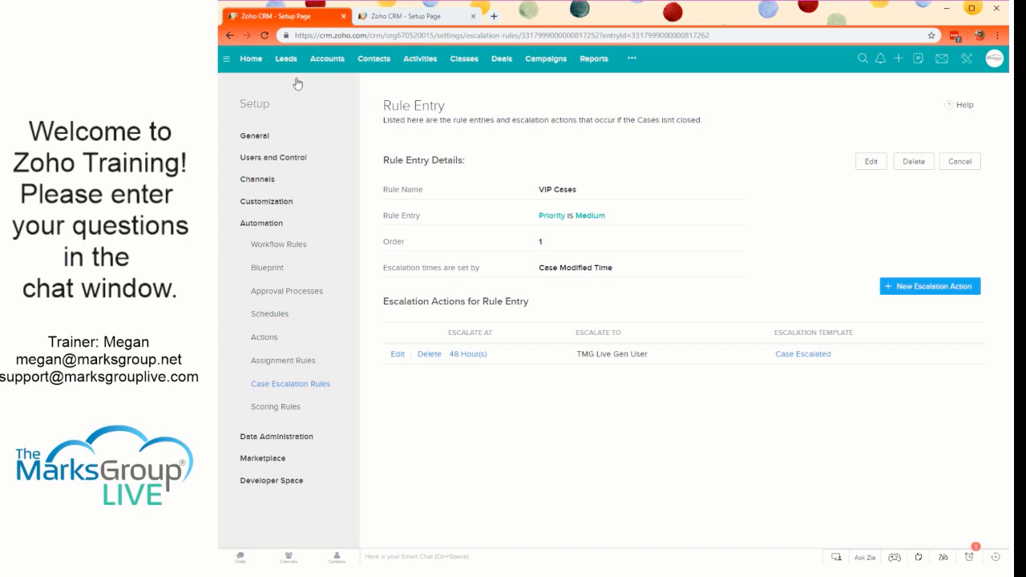
pyautogui.click(230, 36)
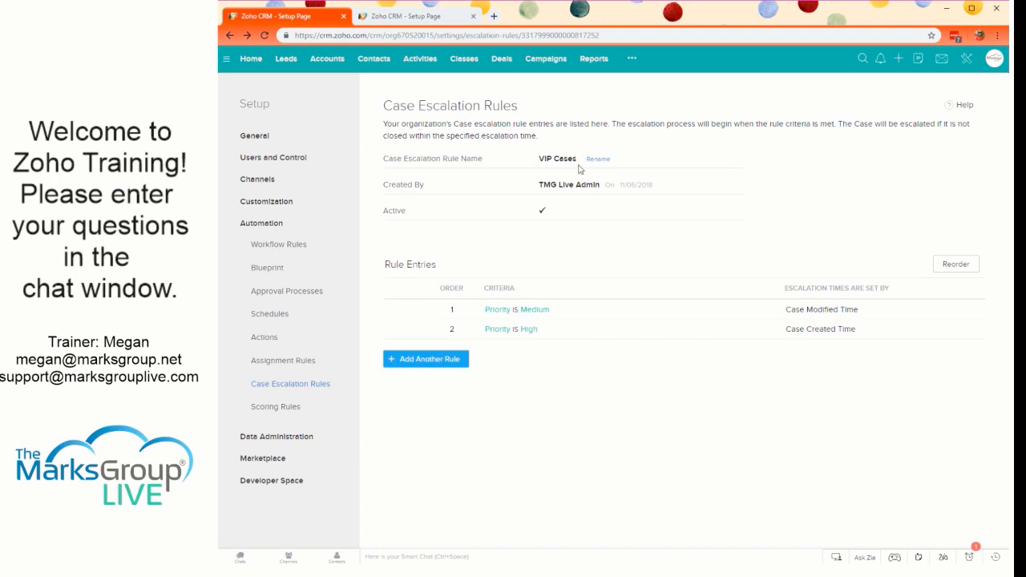
# - From the list of case escalation rules, enable the escalation scheduler, disable it again and dismiss the notice
pyautogui.click(263, 388)
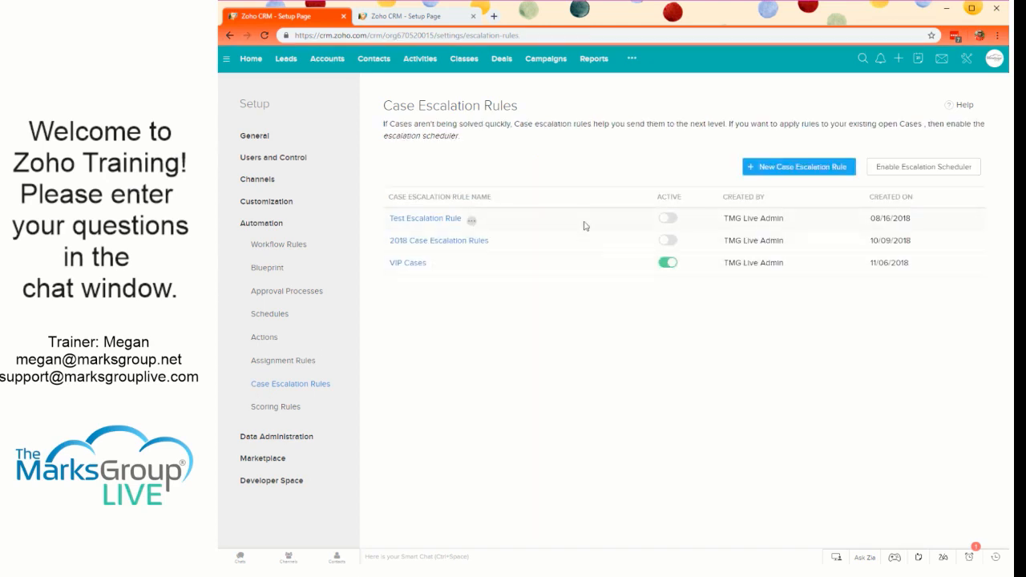
pyautogui.click(436, 265)
pyautogui.click(895, 174)
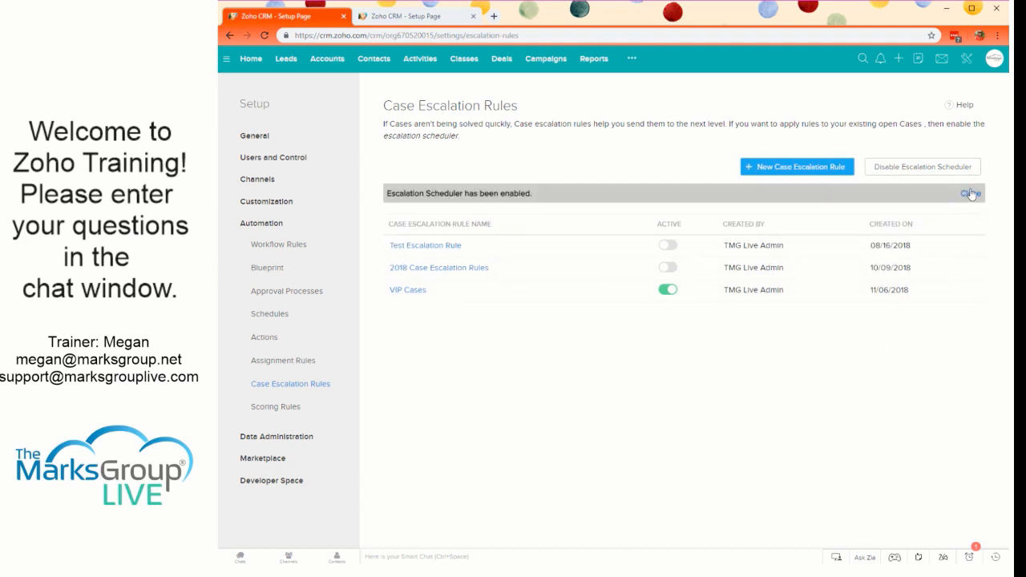
pyautogui.click(943, 166)
pyautogui.moveTo(767, 125); pyautogui.dragTo(973, 124)
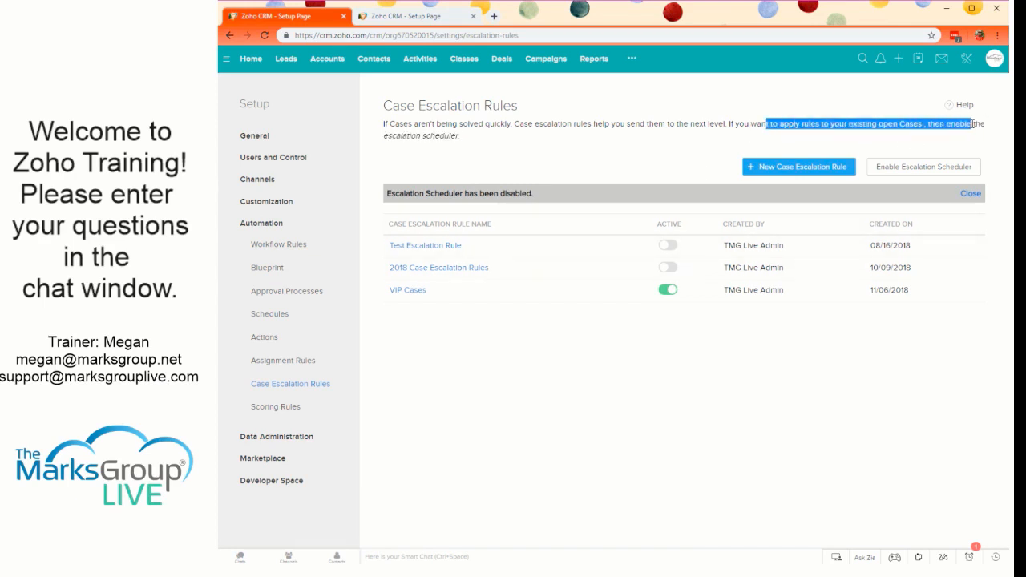
pyautogui.click(973, 124)
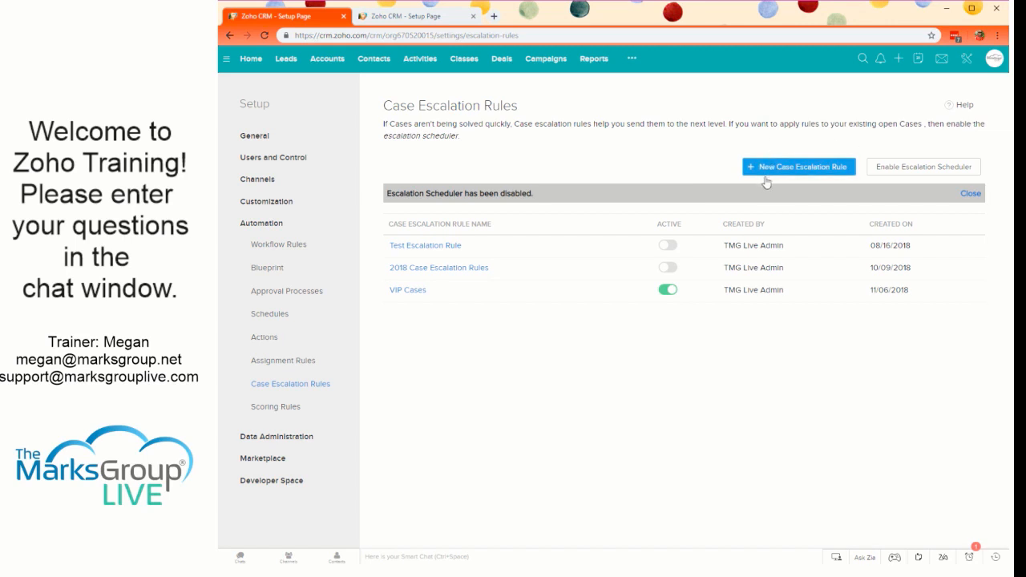
pyautogui.click(970, 196)
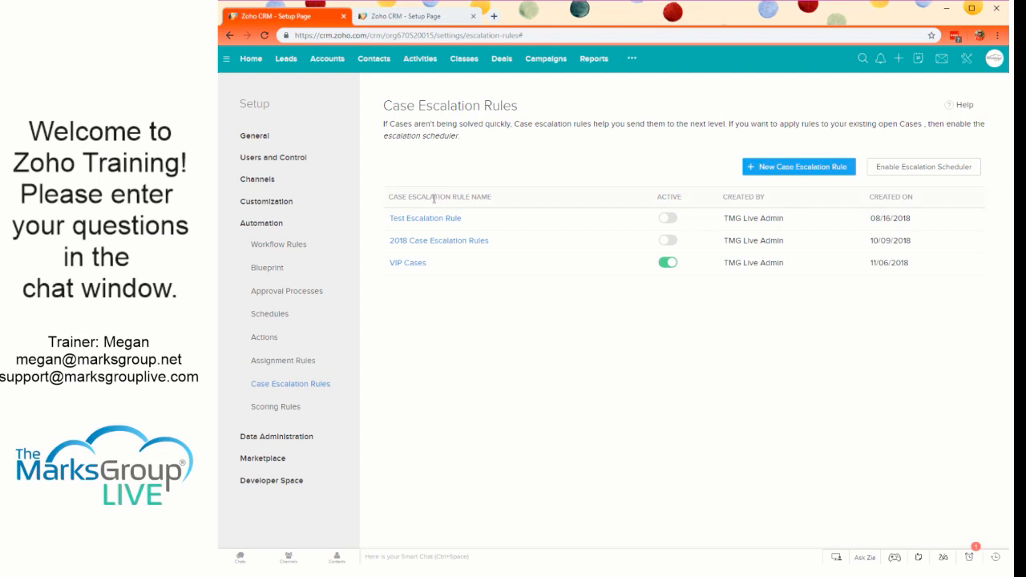
# - Open a new schedule from the Schedules page and look at the choices for the function to be executed
pyautogui.click(279, 314)
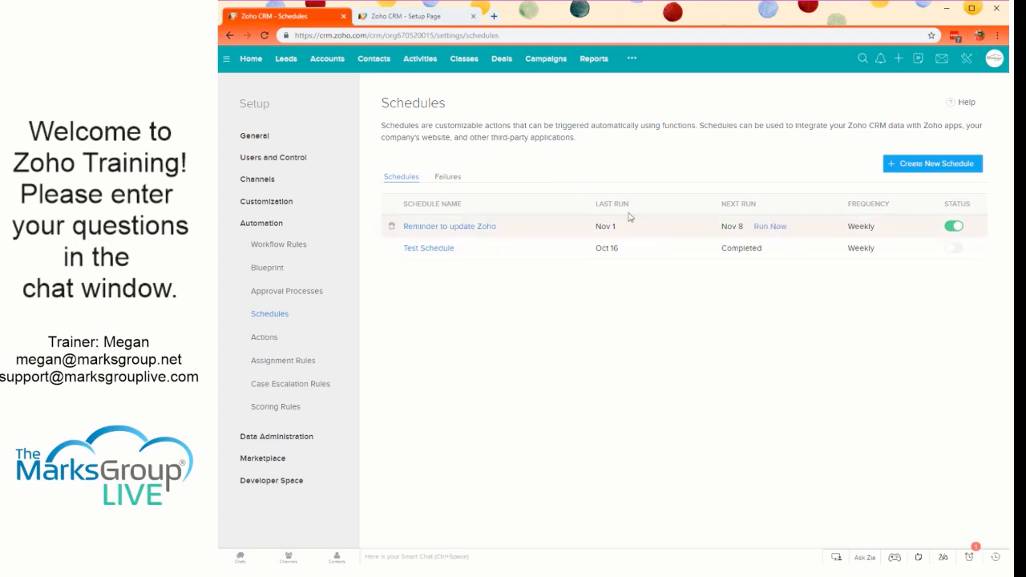
pyautogui.moveTo(764, 231)
pyautogui.click(950, 165)
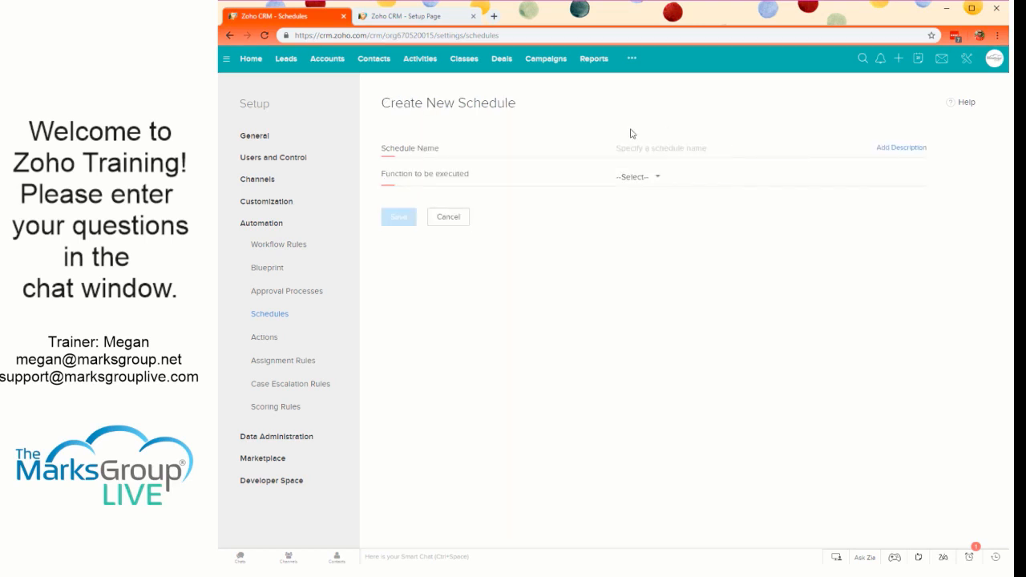
pyautogui.click(638, 177)
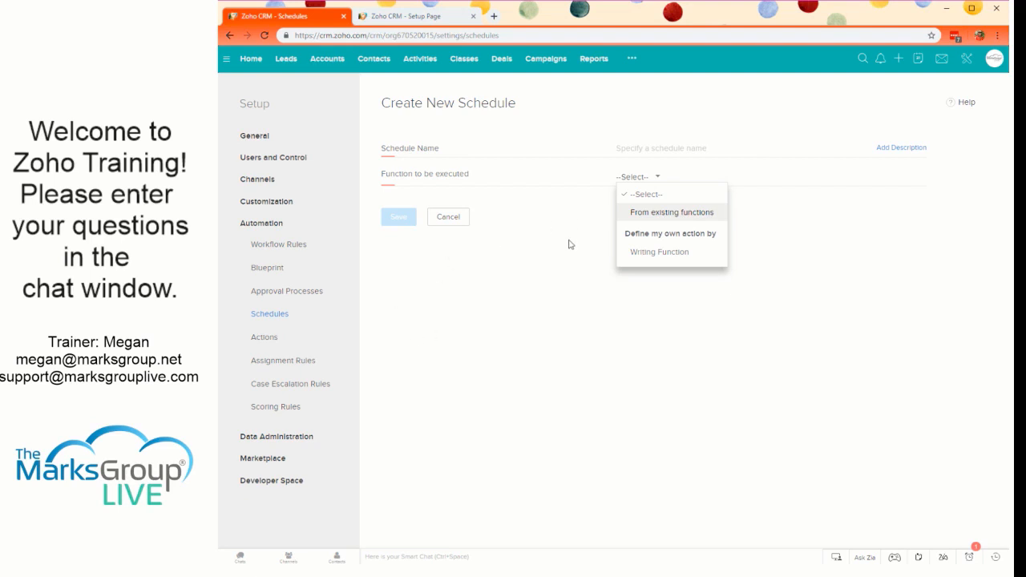
# - Search Setup for "functions" and open the Functions page that belongs to Actions
pyautogui.click(970, 69)
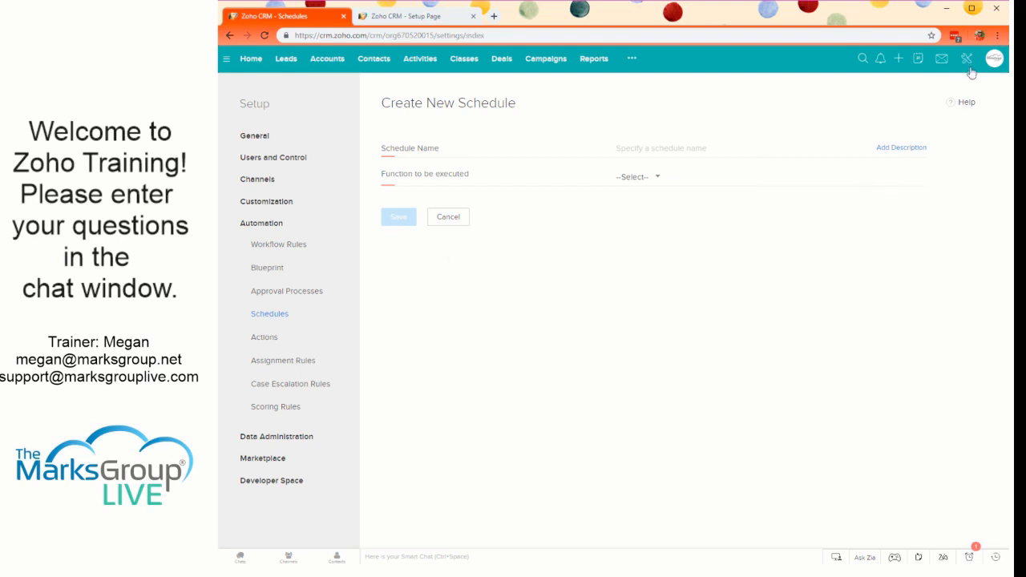
pyautogui.click(664, 108)
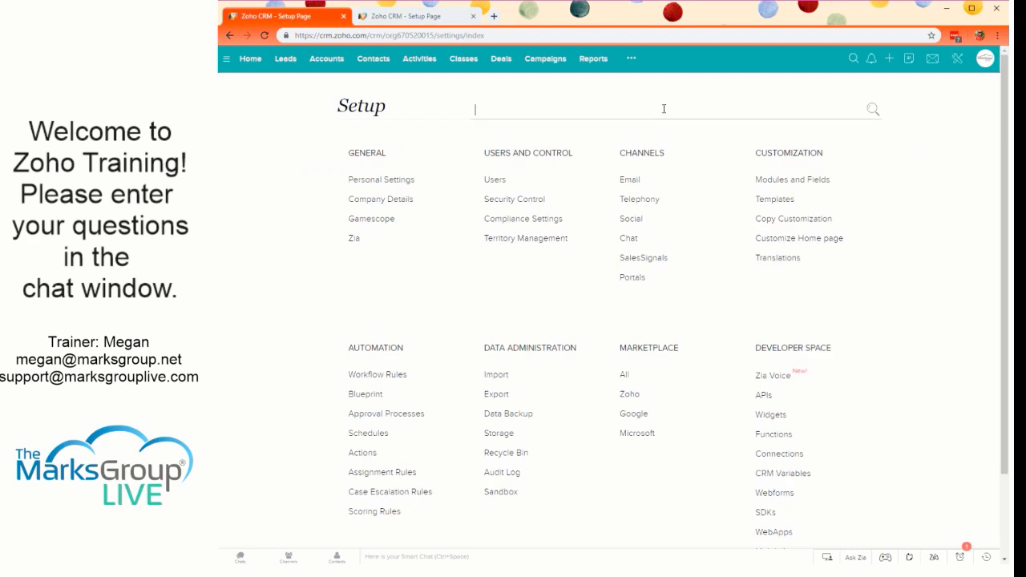
pyautogui.write('functio')
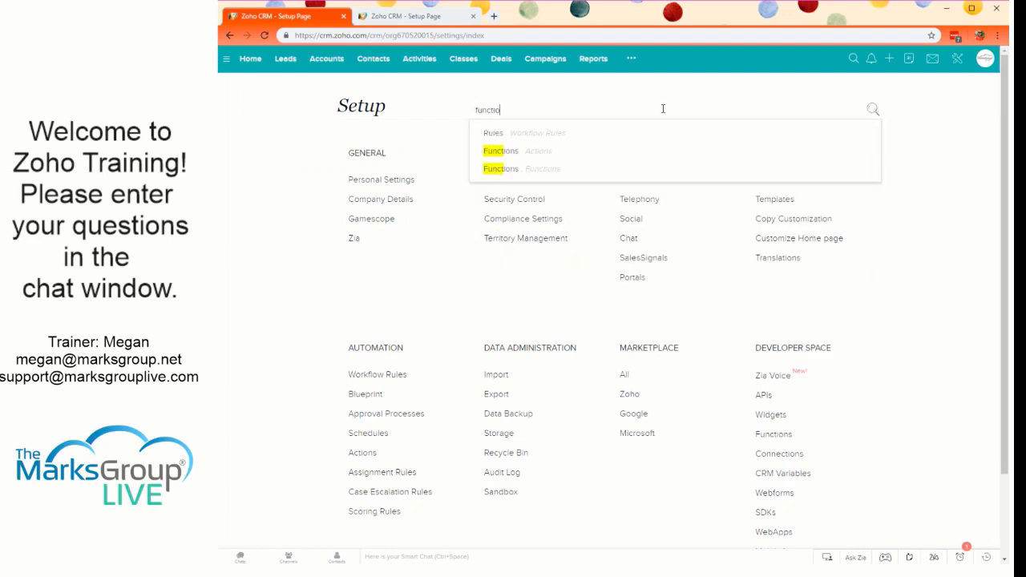
pyautogui.write('ns')
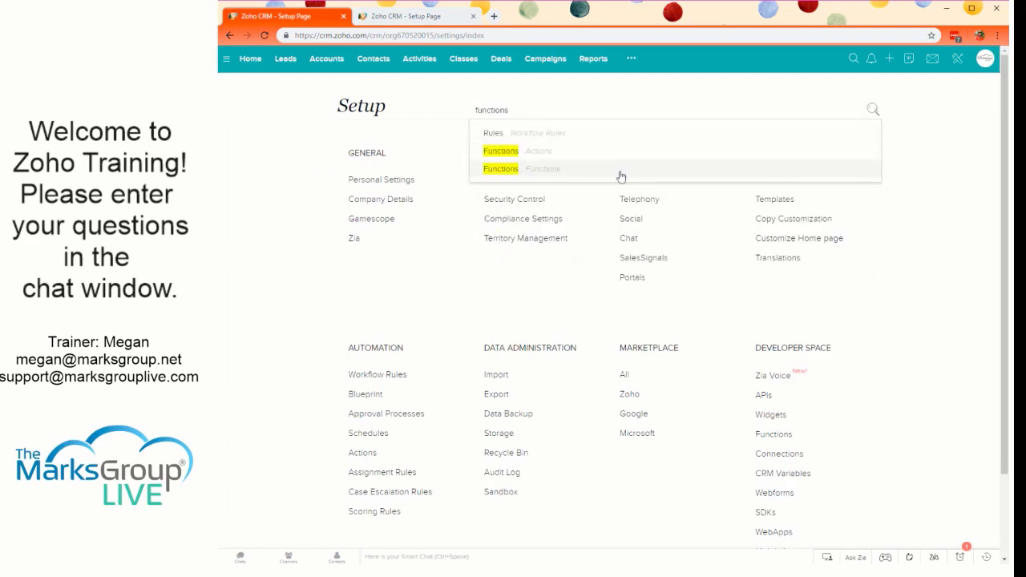
pyautogui.scroll(-1, 606, 141)
pyautogui.scroll(1, 603, 140)
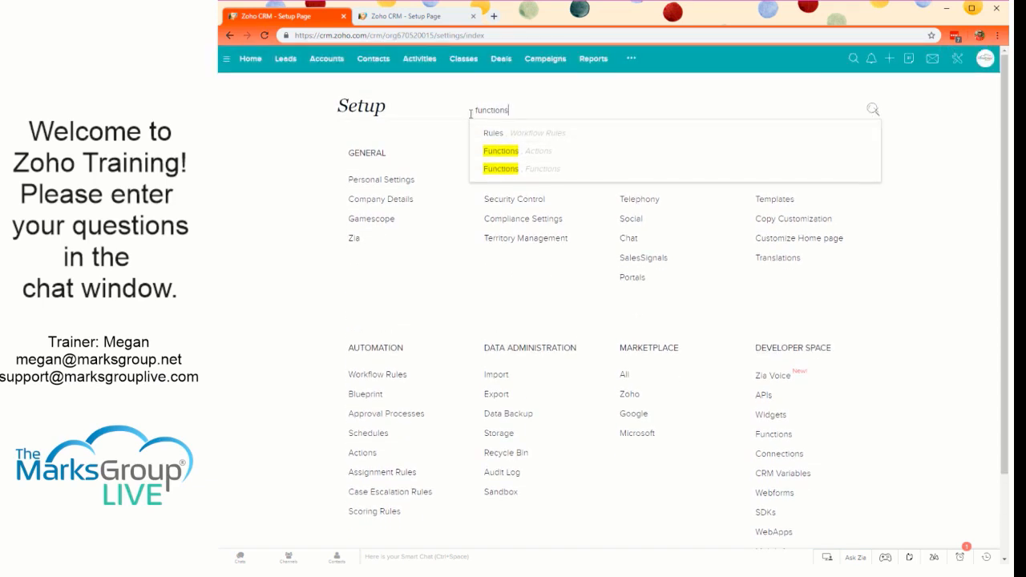
pyautogui.click(574, 160)
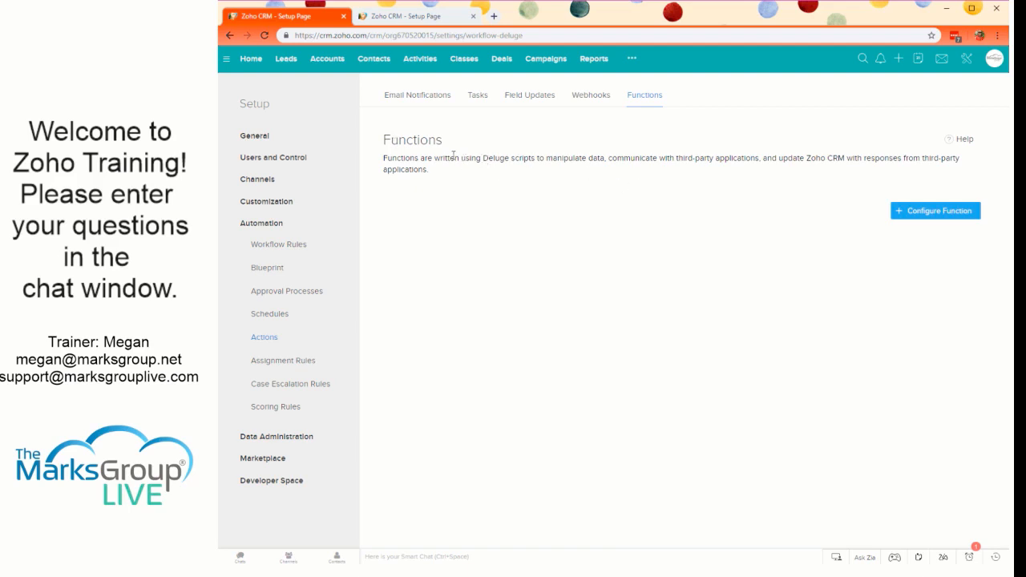
# - Read the Functions description and browse the gallery of pre-made functions available for configuration
pyautogui.moveTo(453, 156); pyautogui.dragTo(639, 160)
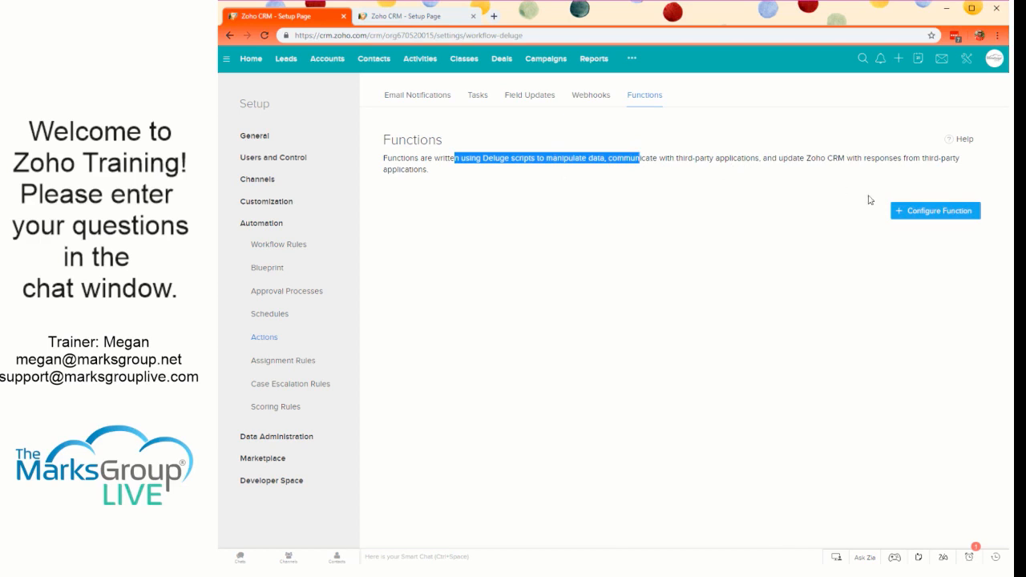
pyautogui.click(928, 212)
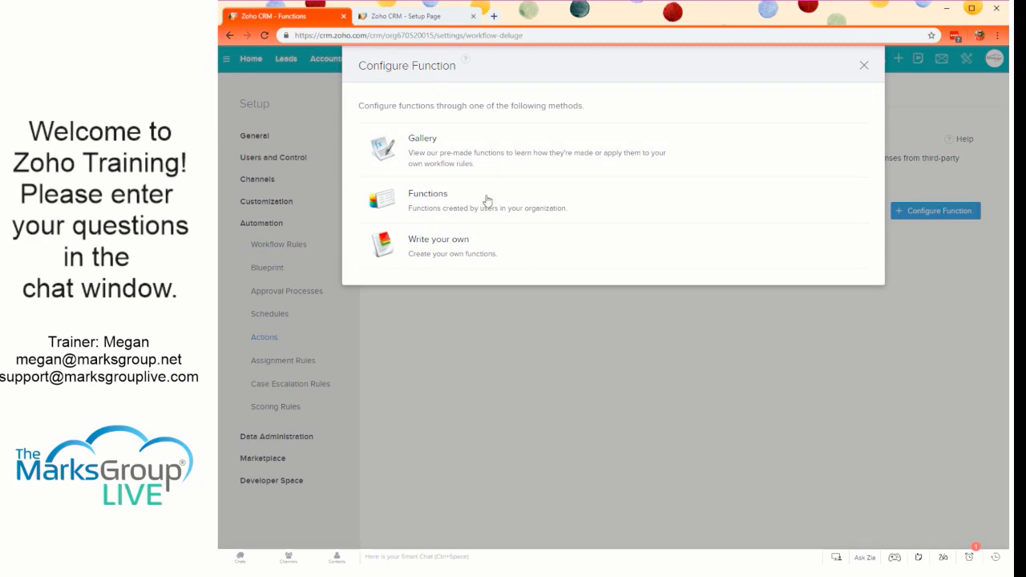
pyautogui.click(500, 153)
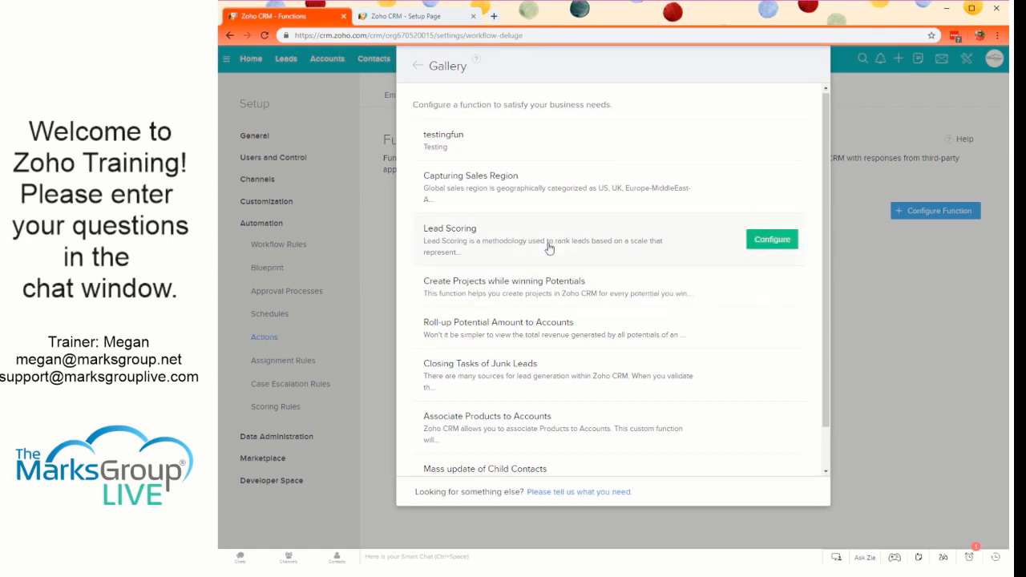
pyautogui.scroll(-1, 550, 345)
pyautogui.scroll(1, 550, 344)
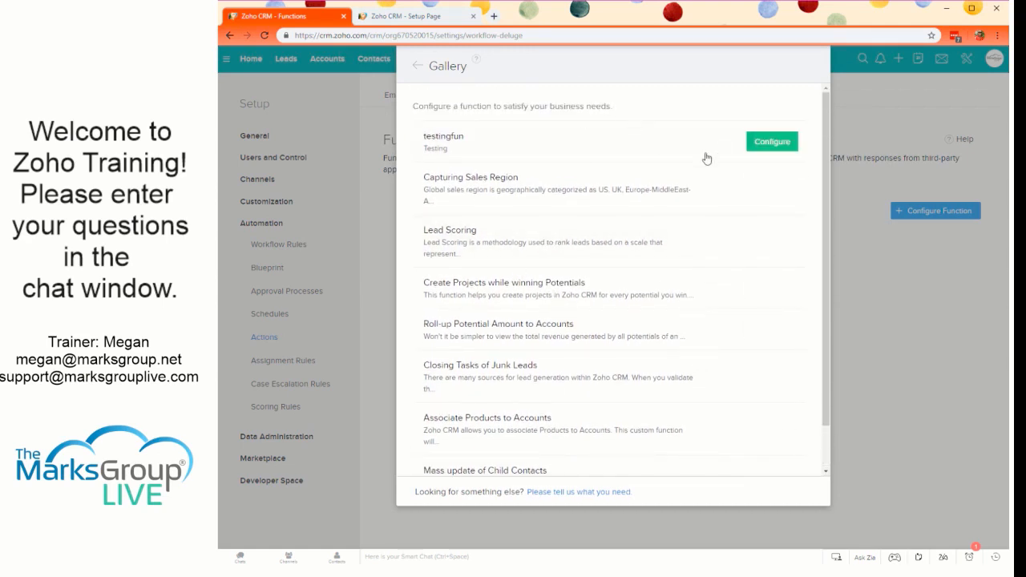
# - Inspect the Deluge script of the testingfun gallery function and close the editor without saving
pyautogui.click(771, 142)
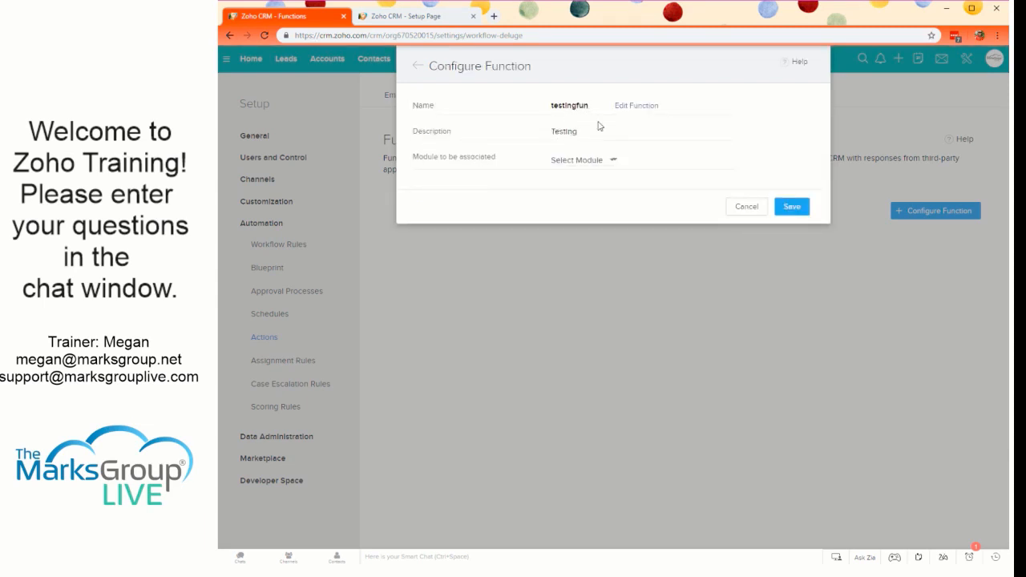
pyautogui.click(622, 105)
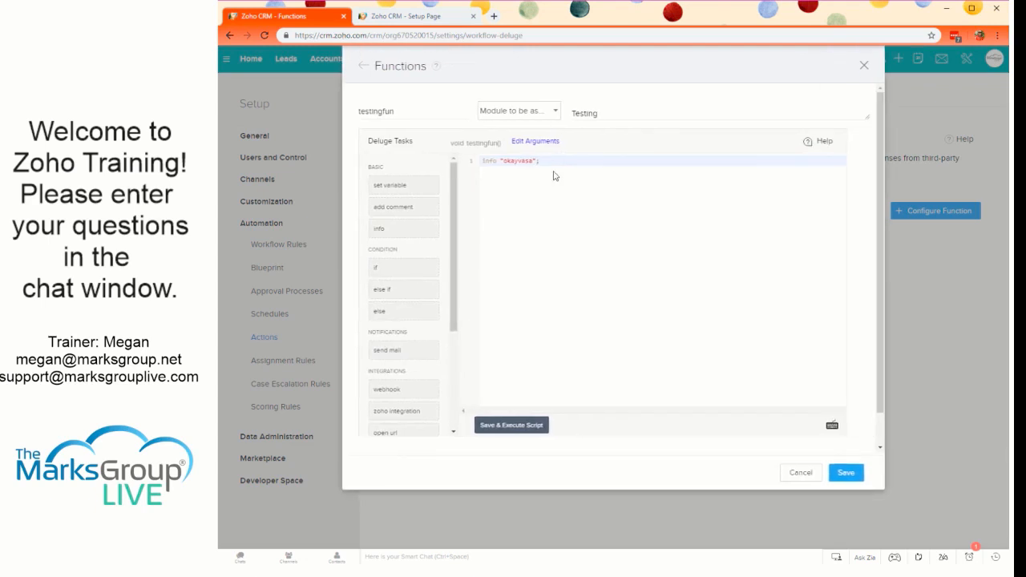
pyautogui.click(863, 66)
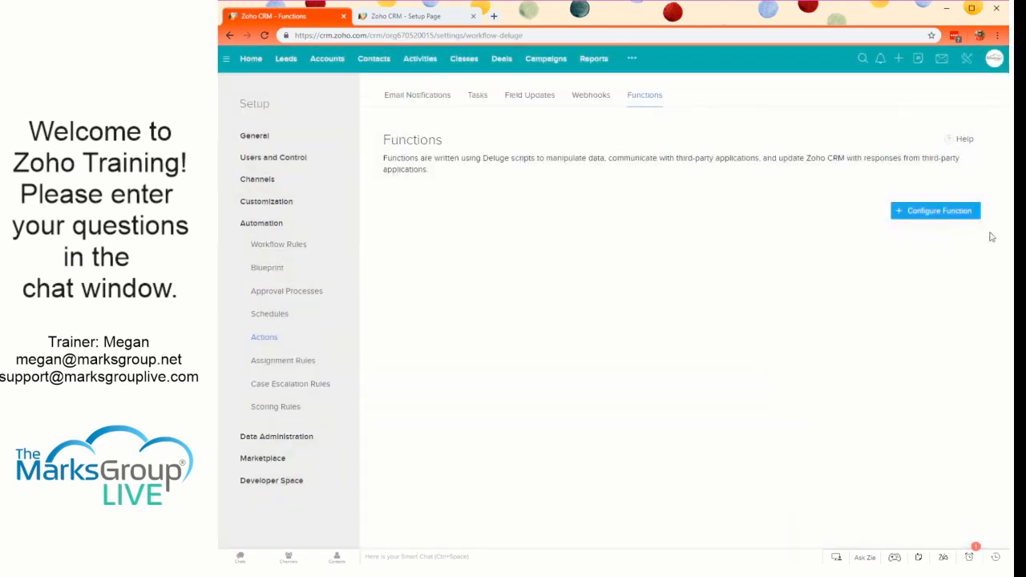
# - Inspect the Deluge script of the Closing Tasks of Junk Leads gallery function and cancel its configuration
pyautogui.click(953, 213)
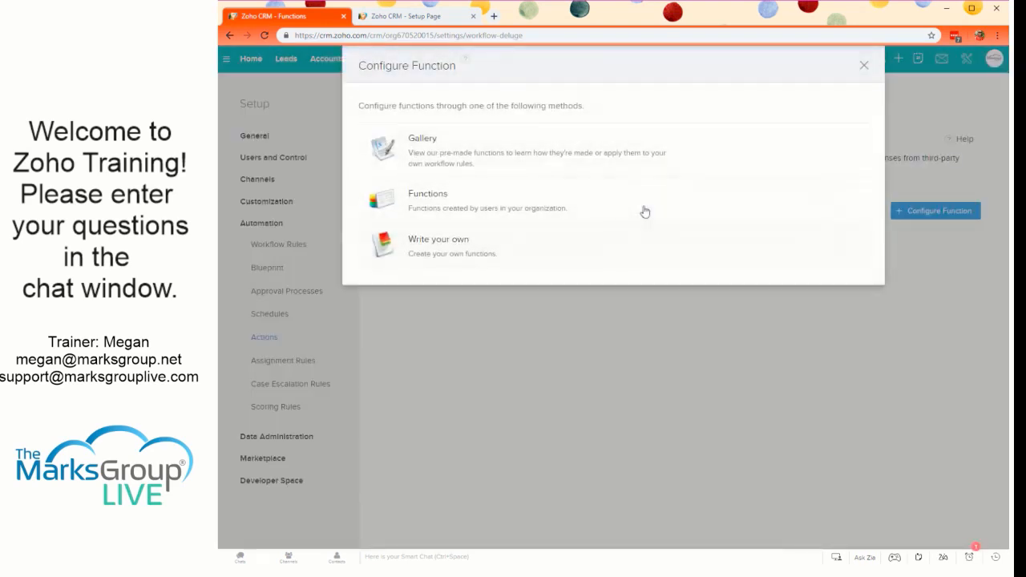
pyautogui.click(454, 149)
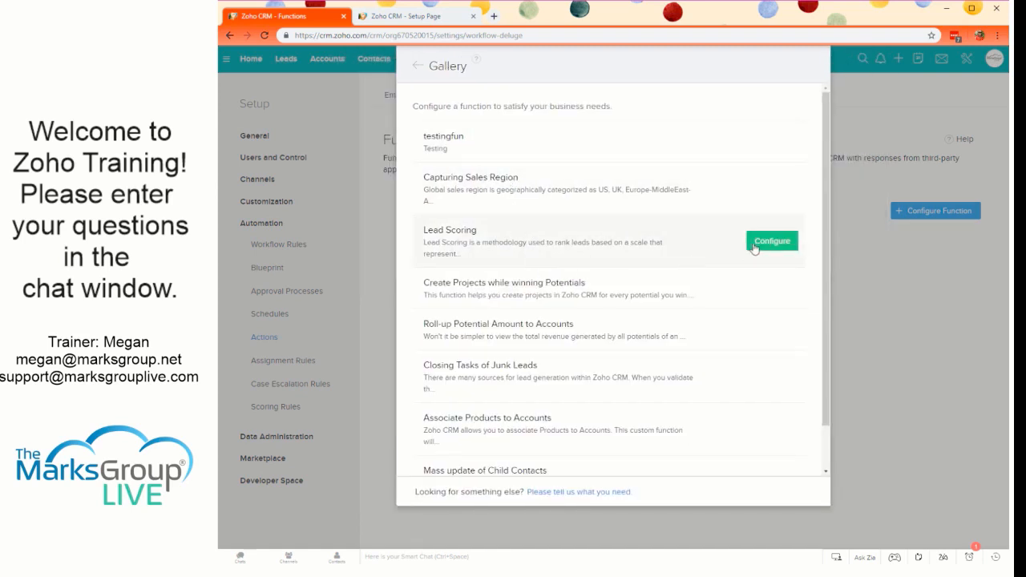
pyautogui.scroll(-1, 658, 281)
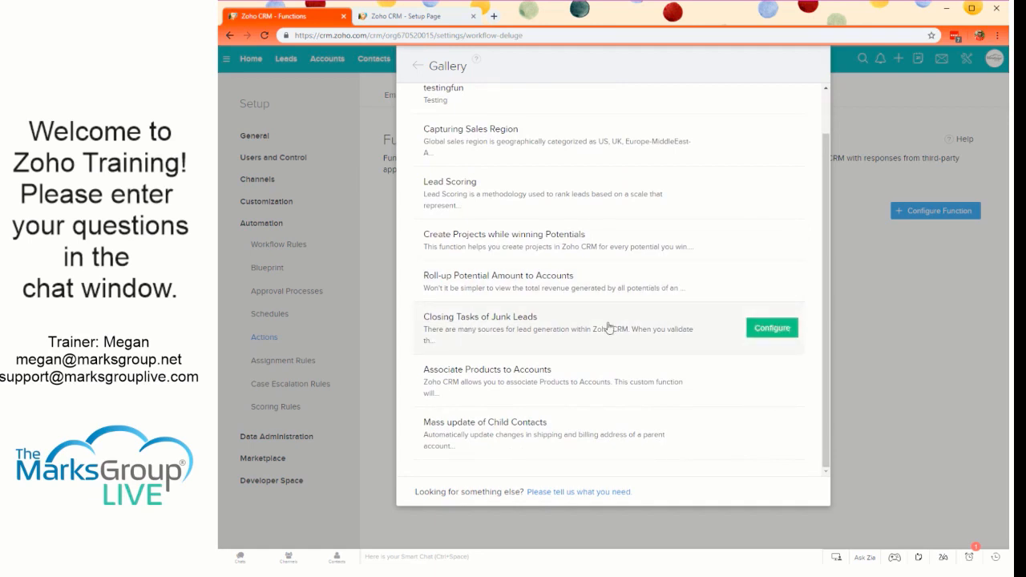
pyautogui.click(776, 335)
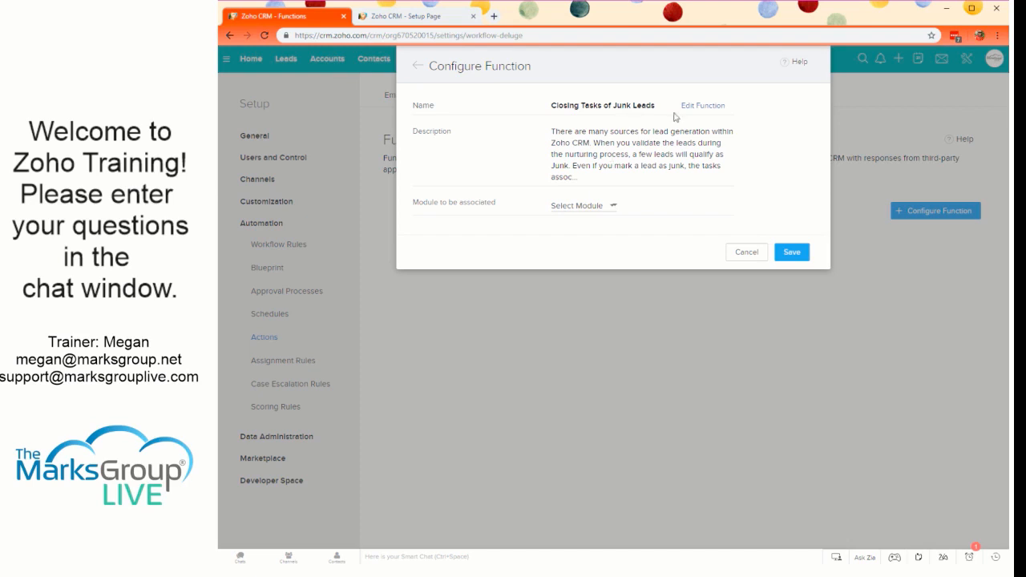
pyautogui.click(703, 105)
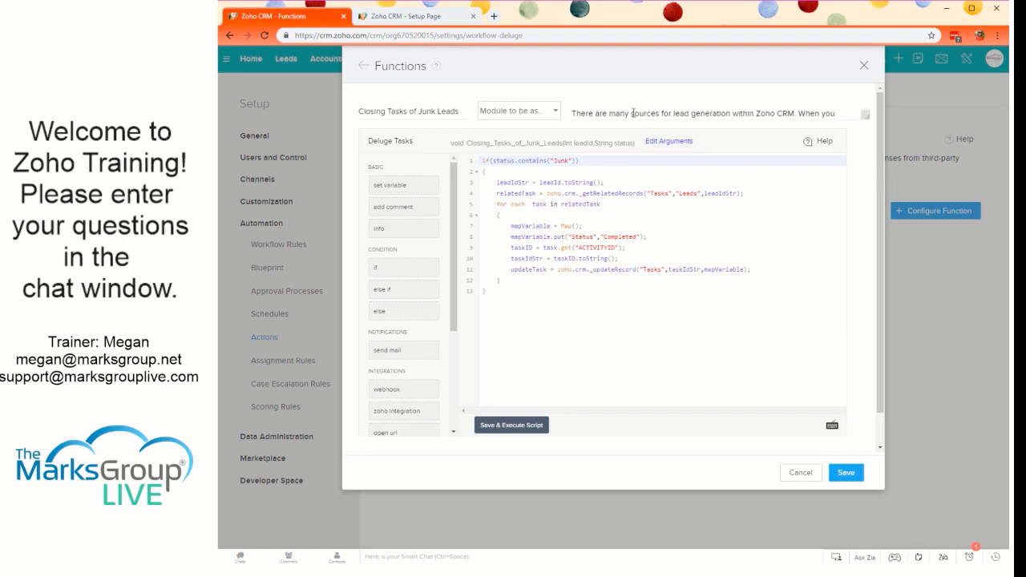
pyautogui.click(363, 66)
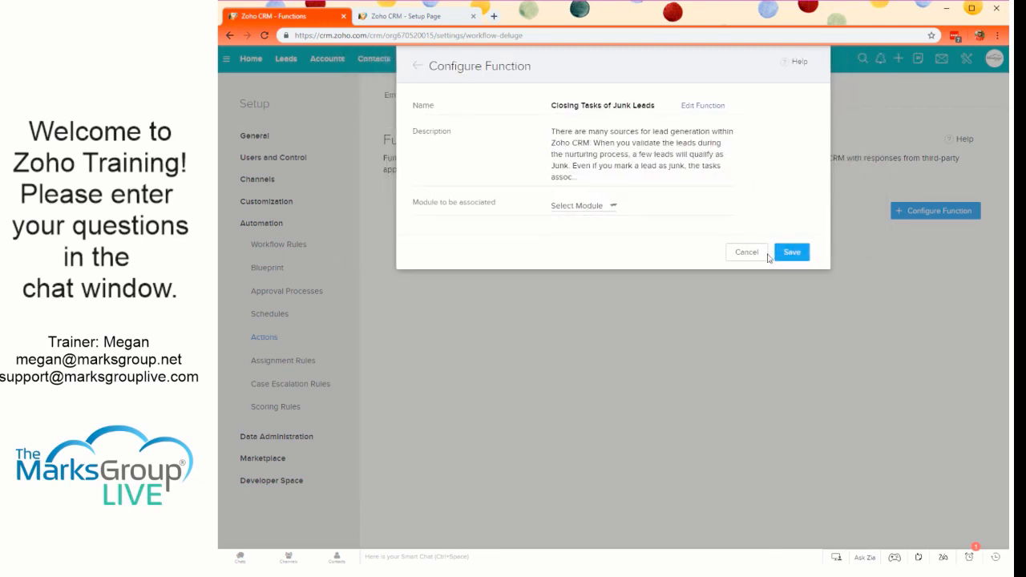
pyautogui.click(747, 253)
# - Leave the gallery, look at the blank editor for writing your own function, and return to the configuration methods
pyautogui.scroll(-1, 644, 224)
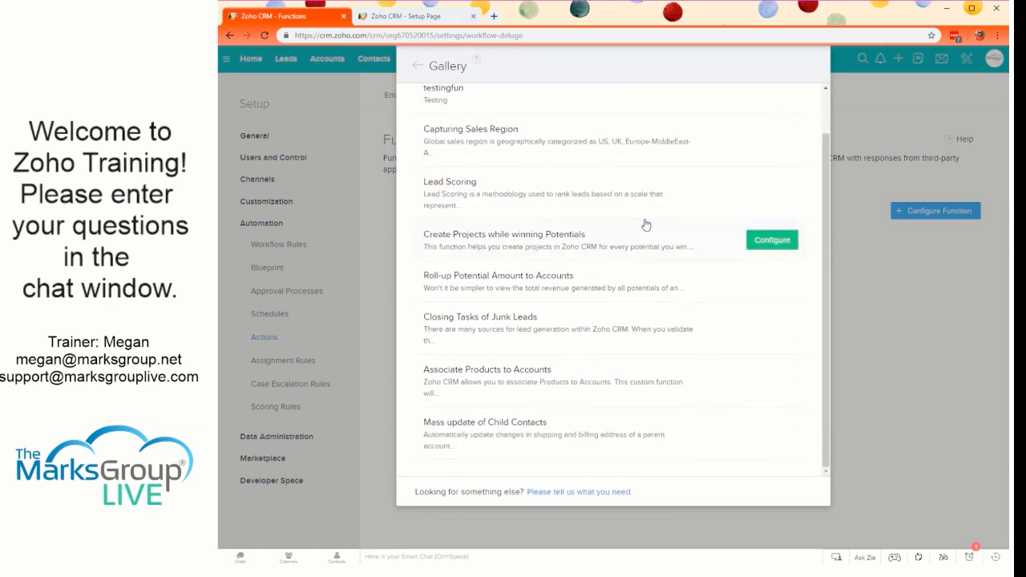
pyautogui.scroll(1, 646, 224)
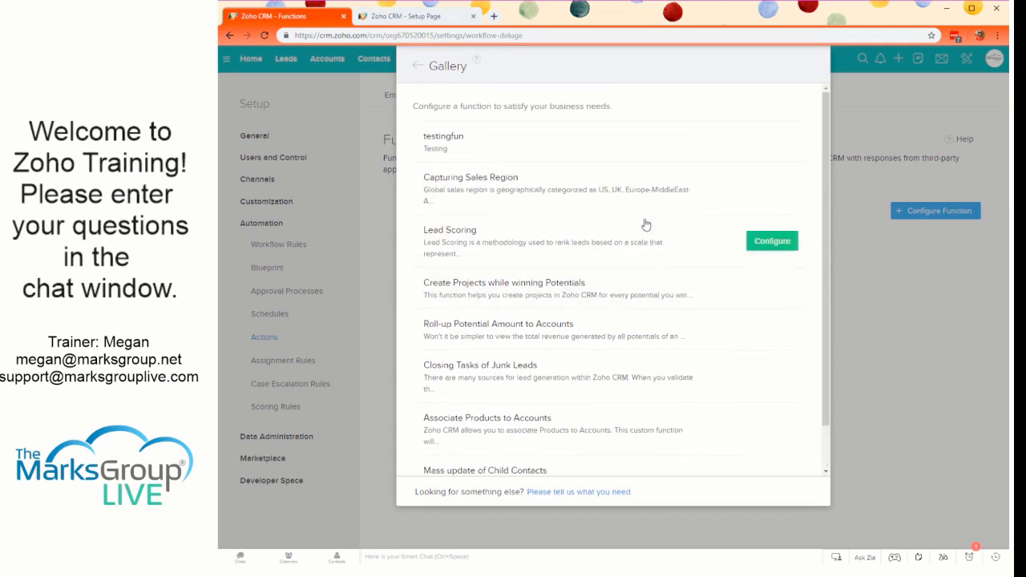
pyautogui.click(418, 66)
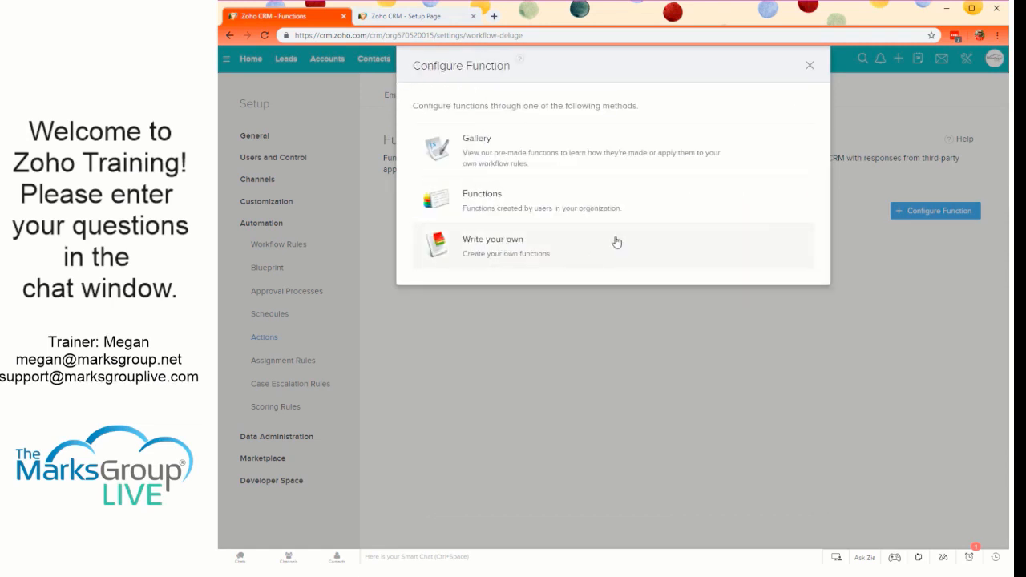
pyautogui.click(508, 244)
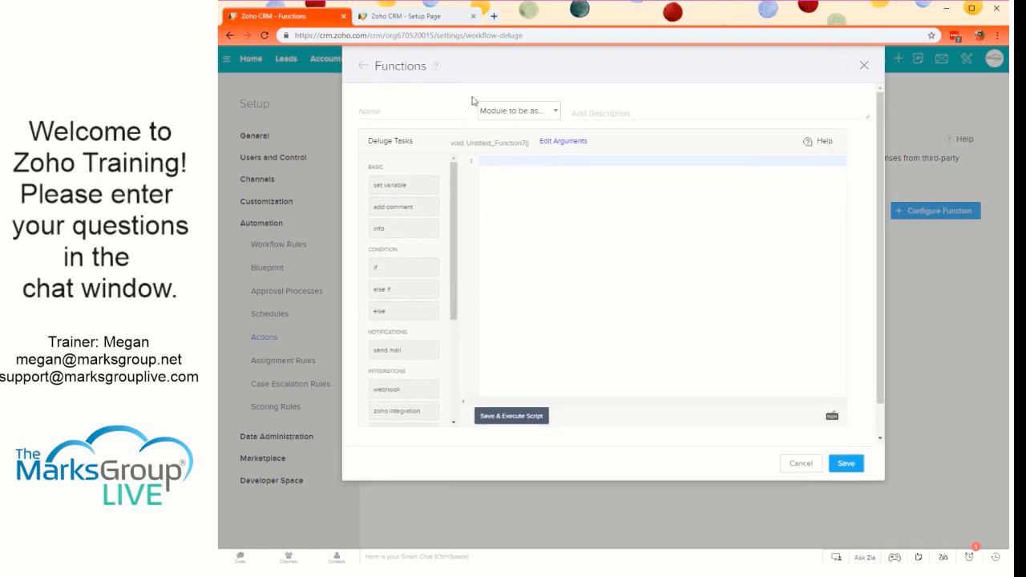
pyautogui.click(365, 69)
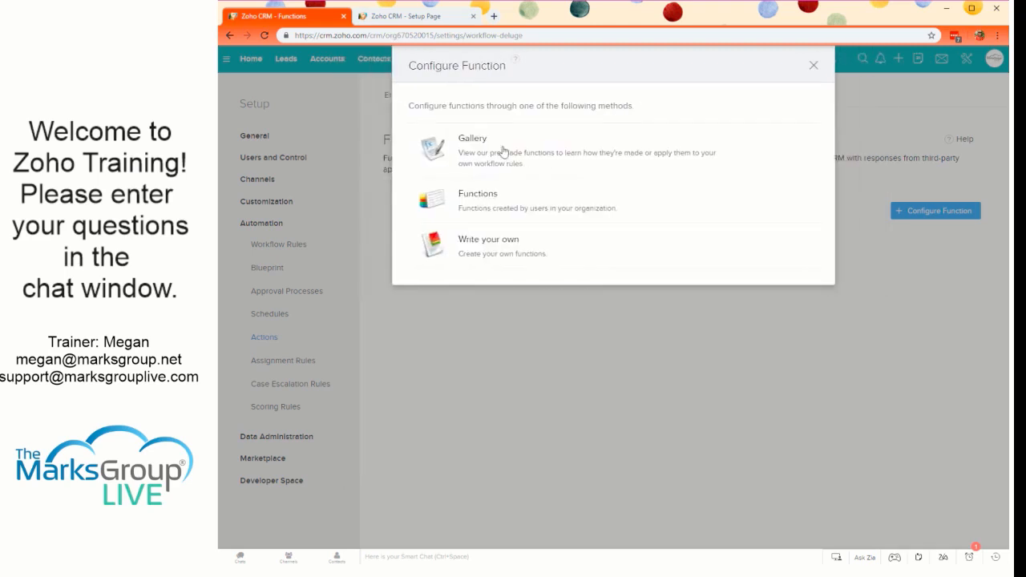
# - View the functions created by users in the organization, check the configuration of Untitled_Function, and close without saving
pyautogui.click(607, 204)
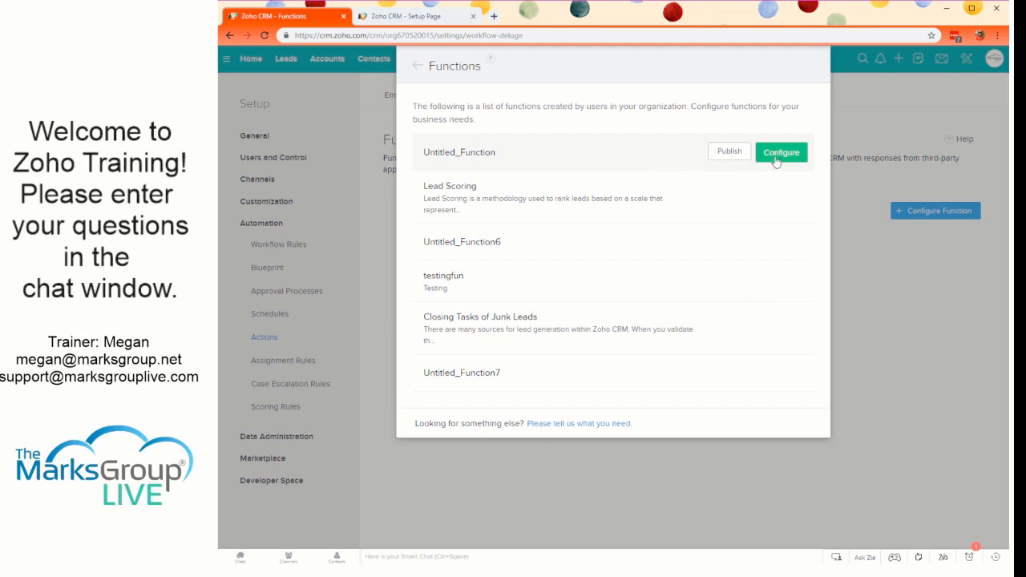
pyautogui.click(776, 160)
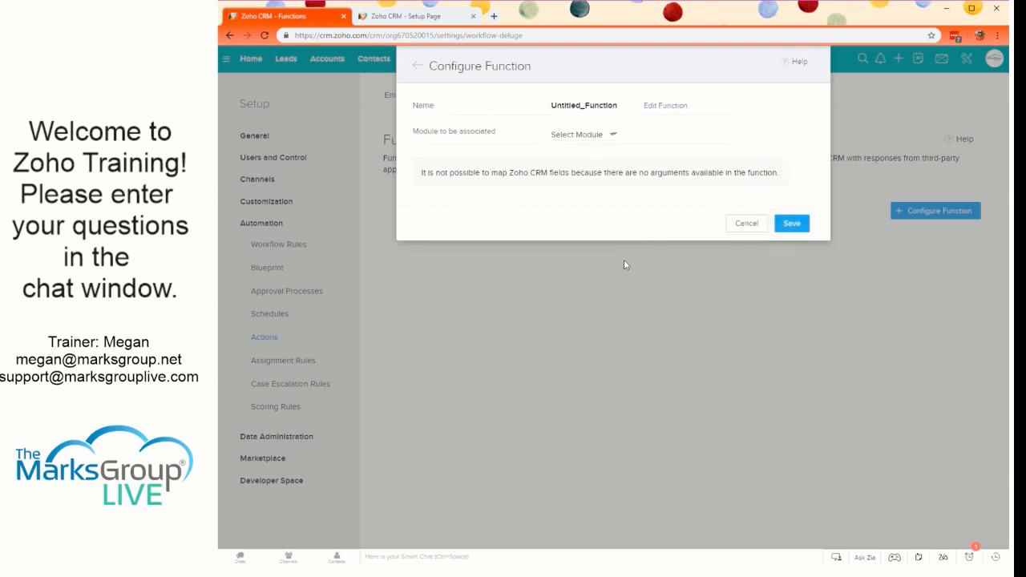
pyautogui.click(747, 224)
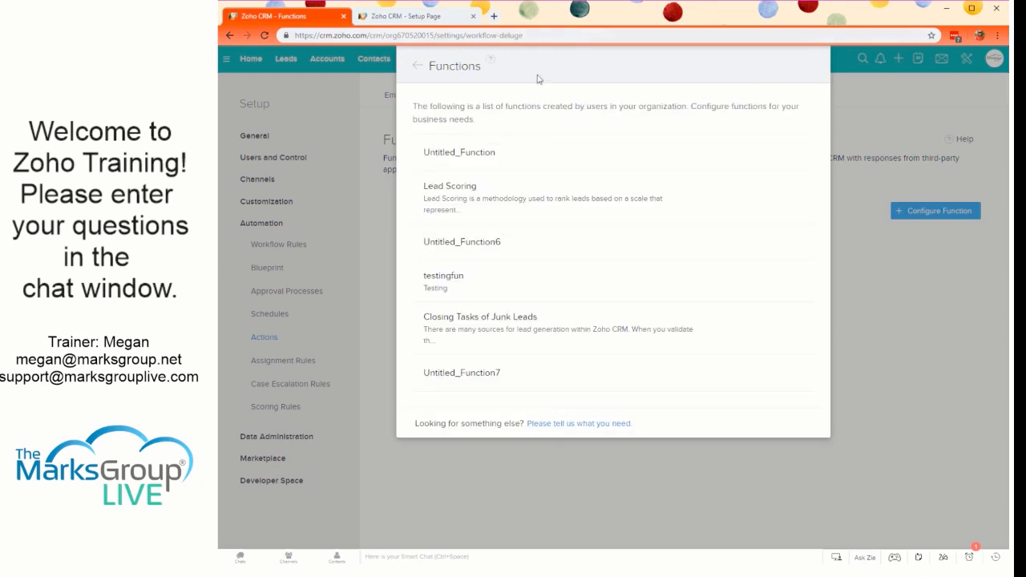
pyautogui.click(417, 66)
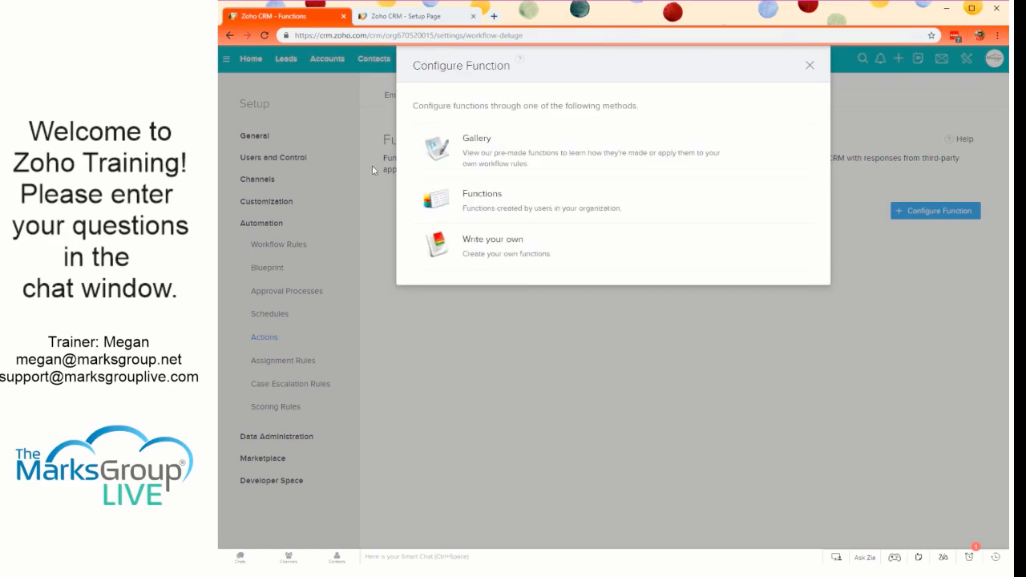
pyautogui.click(809, 65)
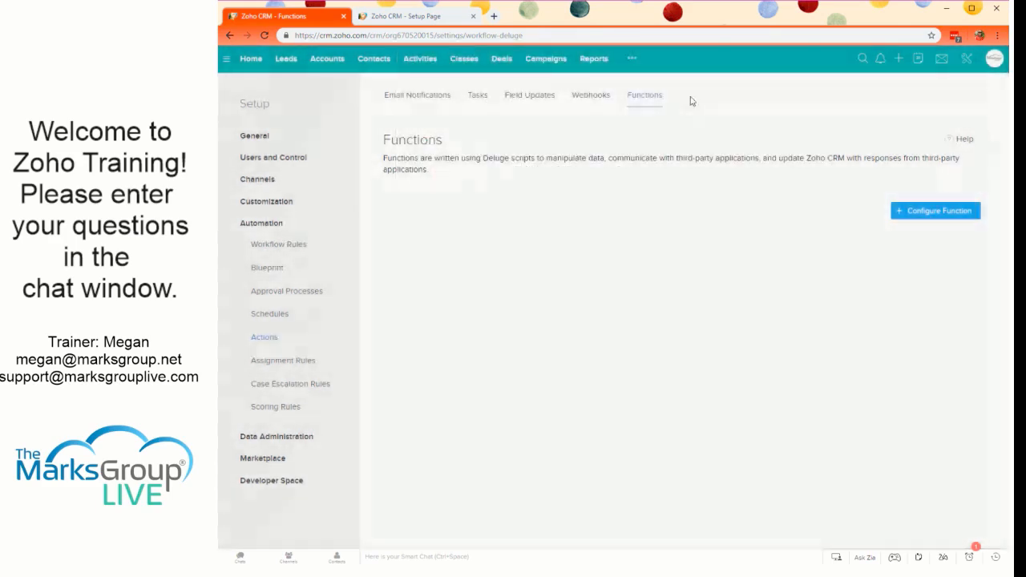
# - Open the Reminder to update Zoho schedule and display the script of its Update Zoho function
pyautogui.click(258, 317)
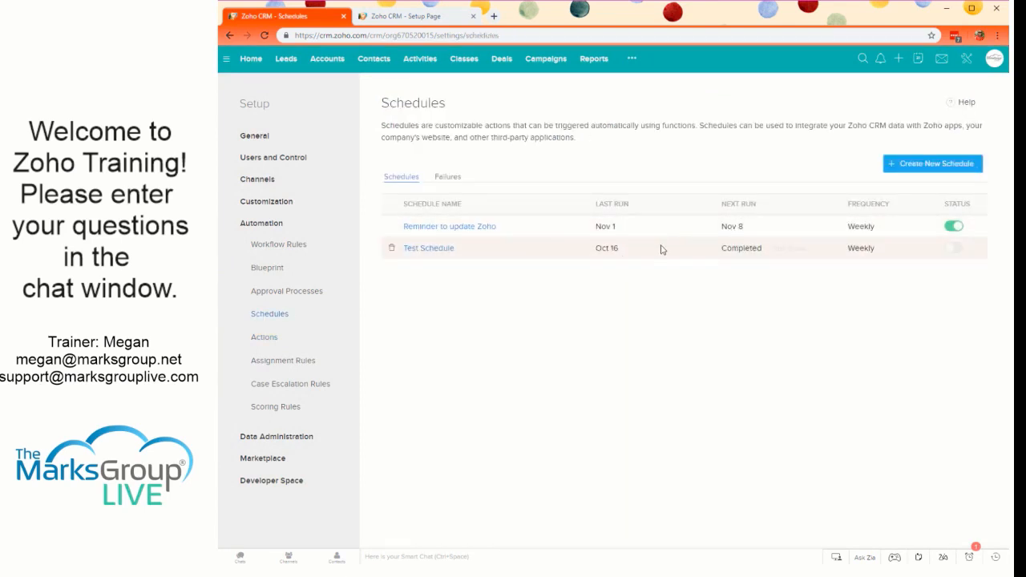
pyautogui.click(405, 228)
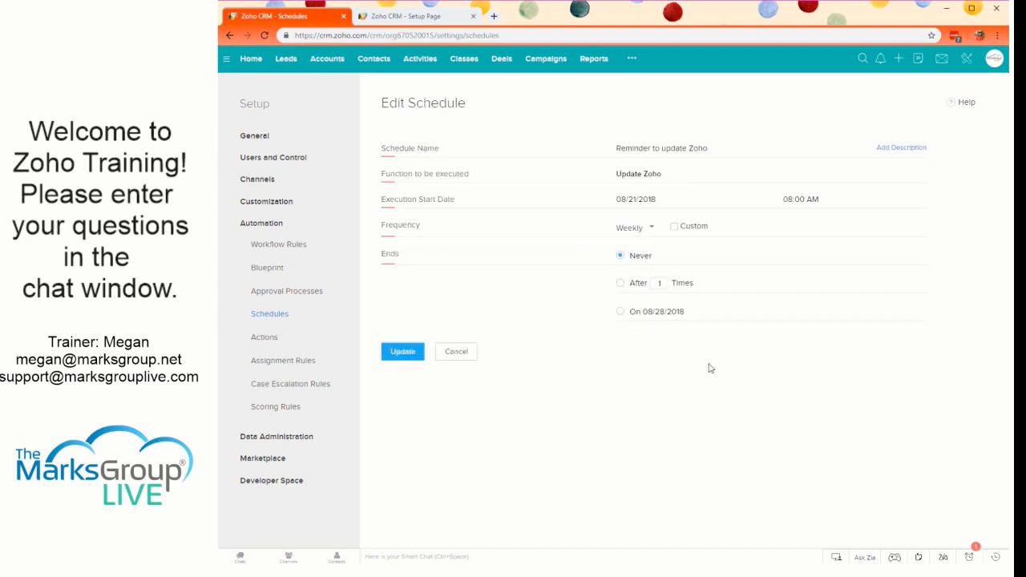
pyautogui.doubleClick(643, 173)
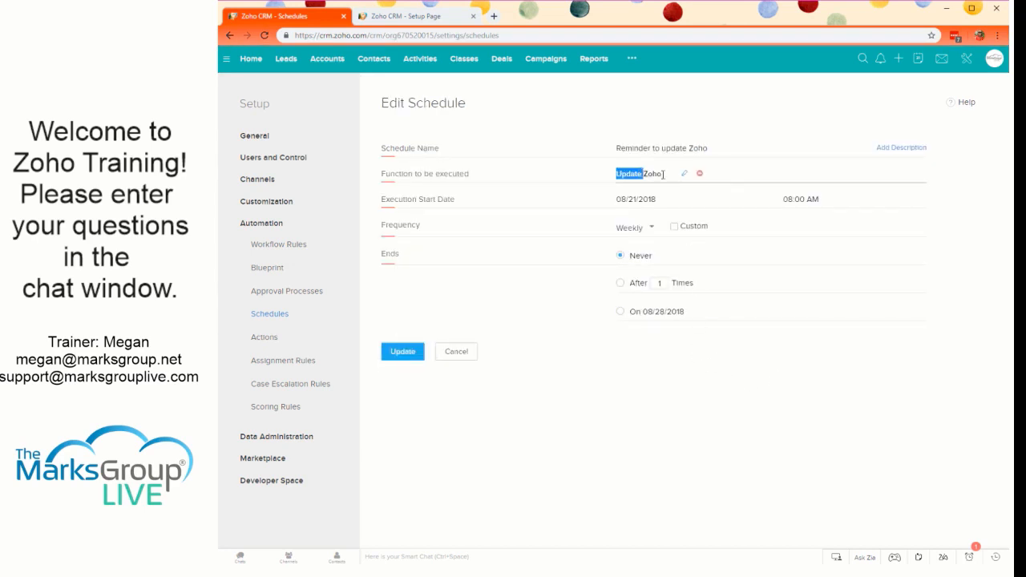
pyautogui.click(669, 174)
pyautogui.click(683, 174)
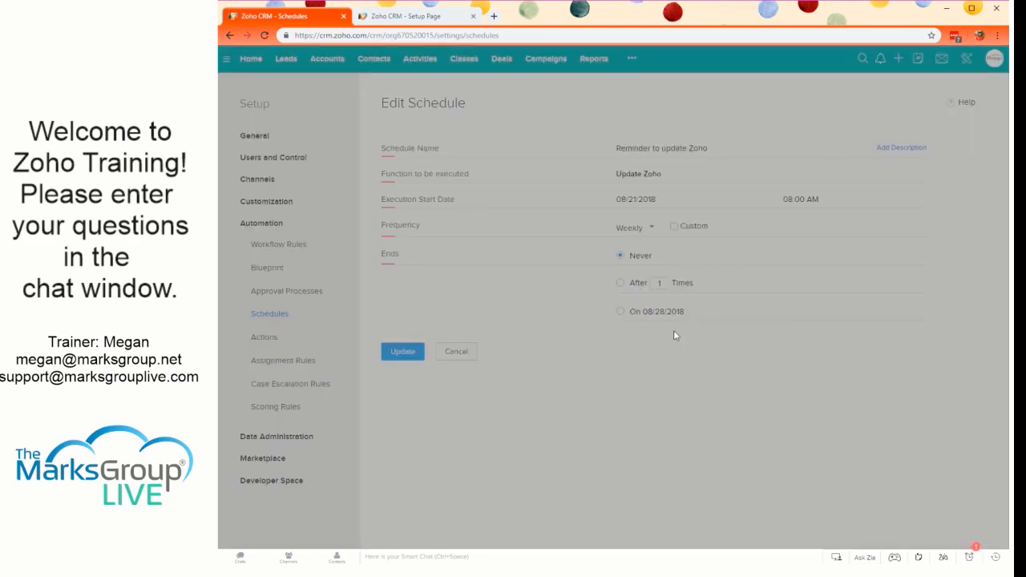
pyautogui.click(567, 105)
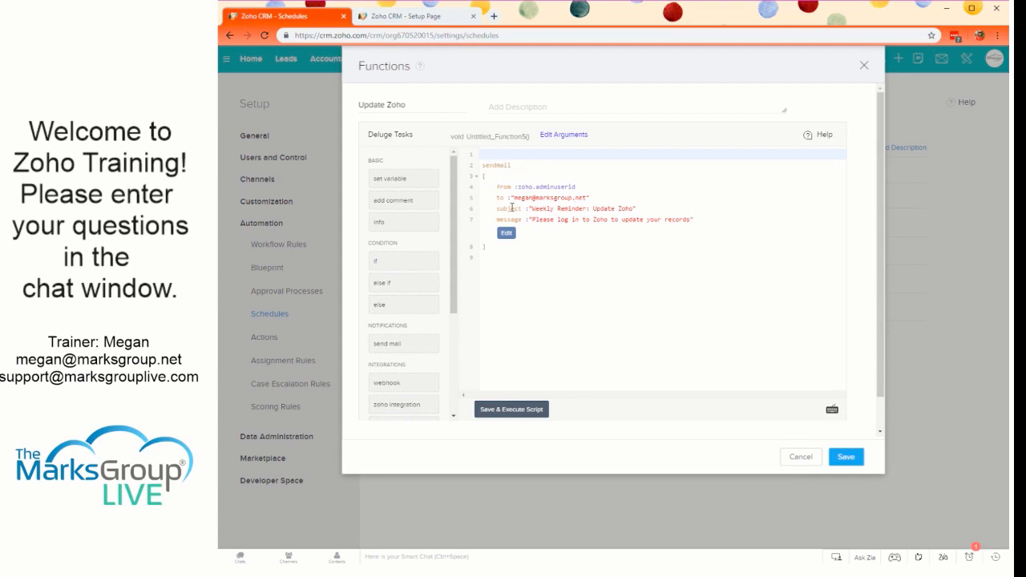
# - Review the recipient, sender, subject and message lines of the sendmail task in the Update Zoho script
pyautogui.moveTo(516, 197); pyautogui.dragTo(588, 199)
pyautogui.moveTo(516, 186); pyautogui.dragTo(582, 187)
pyautogui.click(582, 187)
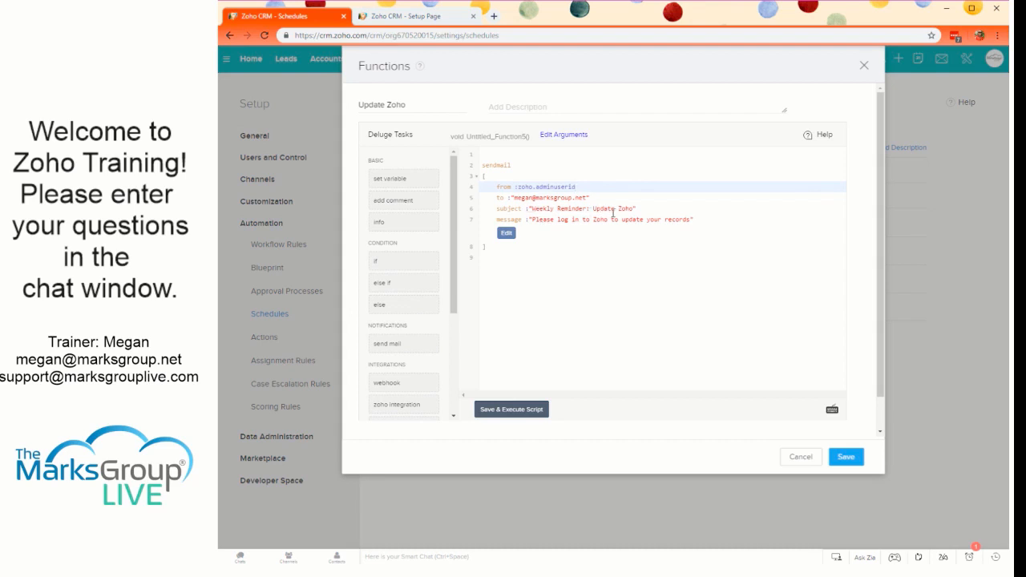
pyautogui.moveTo(498, 217); pyautogui.dragTo(723, 223)
pyautogui.click(723, 224)
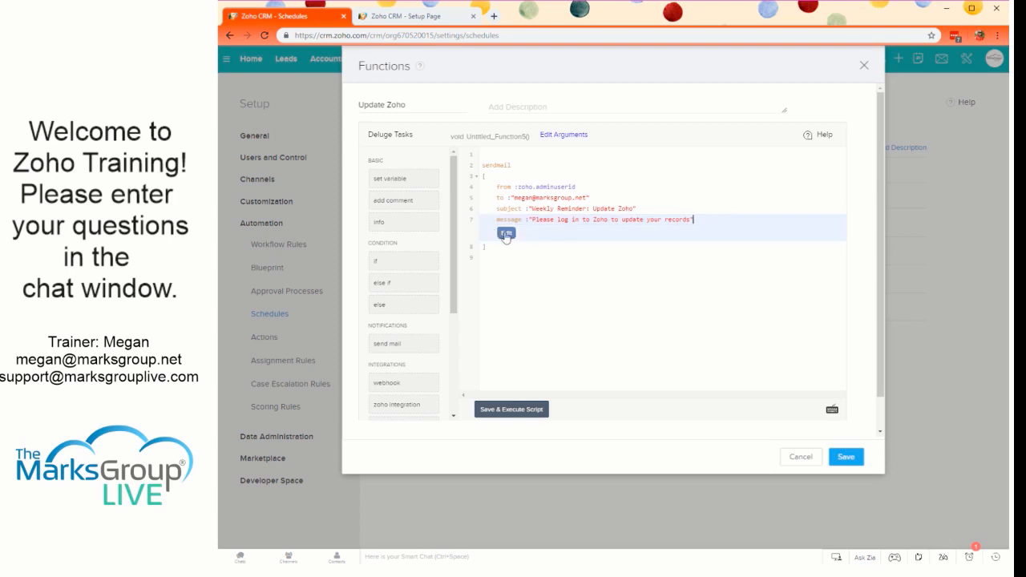
# - View the mail message's text editor, cancel it, save the function, and exit the schedule without updating it
pyautogui.click(506, 233)
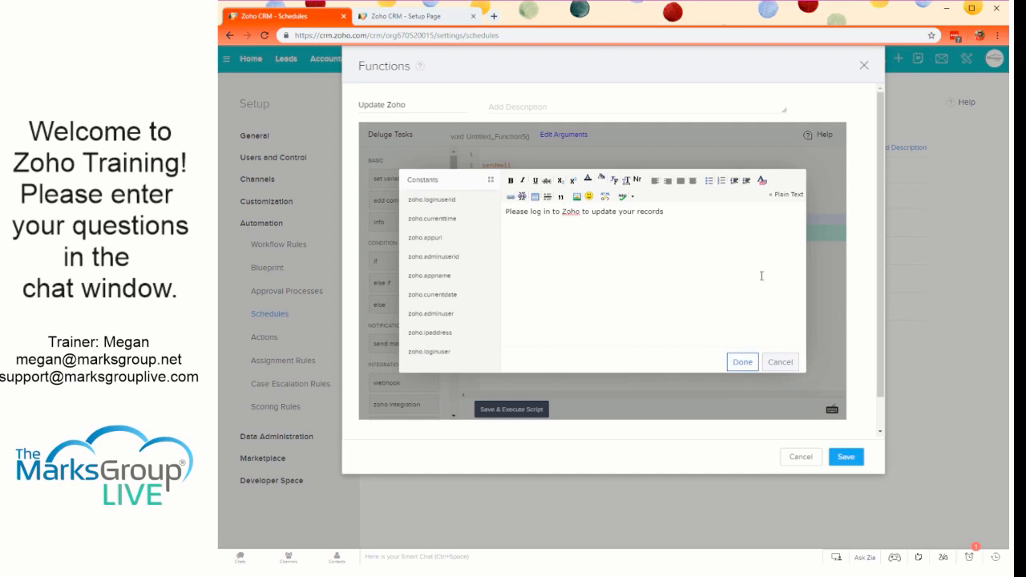
pyautogui.click(779, 362)
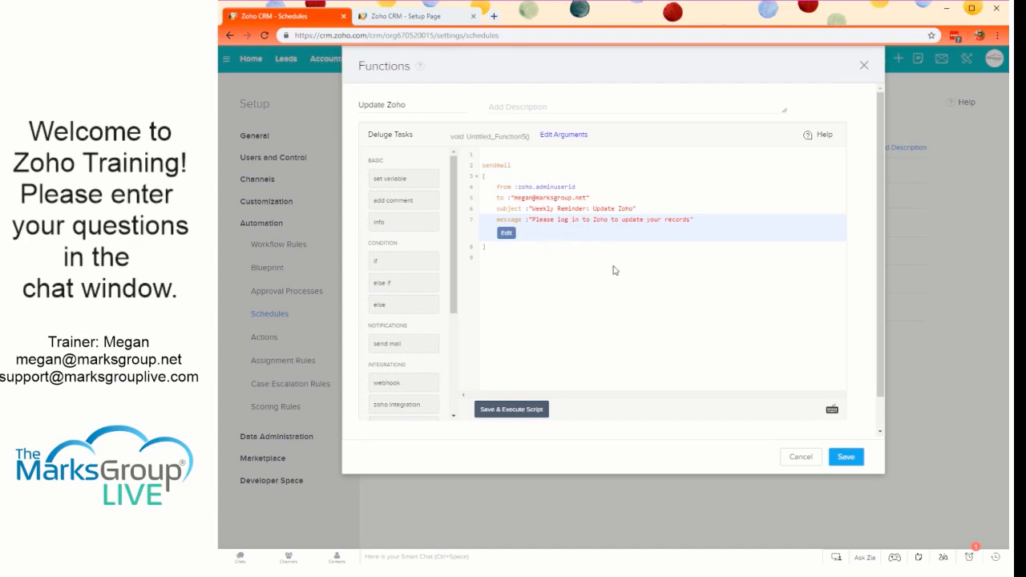
pyautogui.click(846, 456)
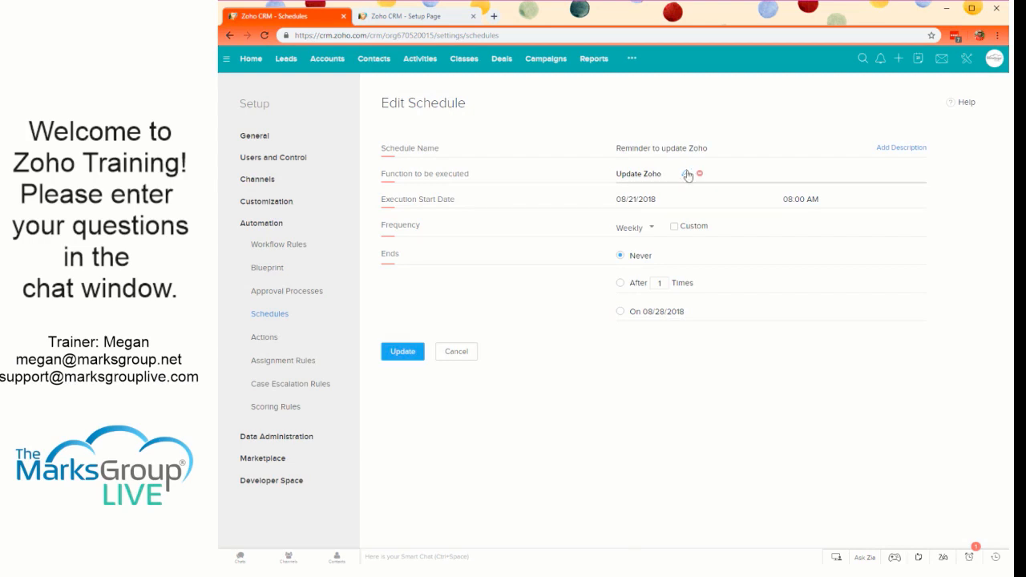
pyautogui.click(479, 355)
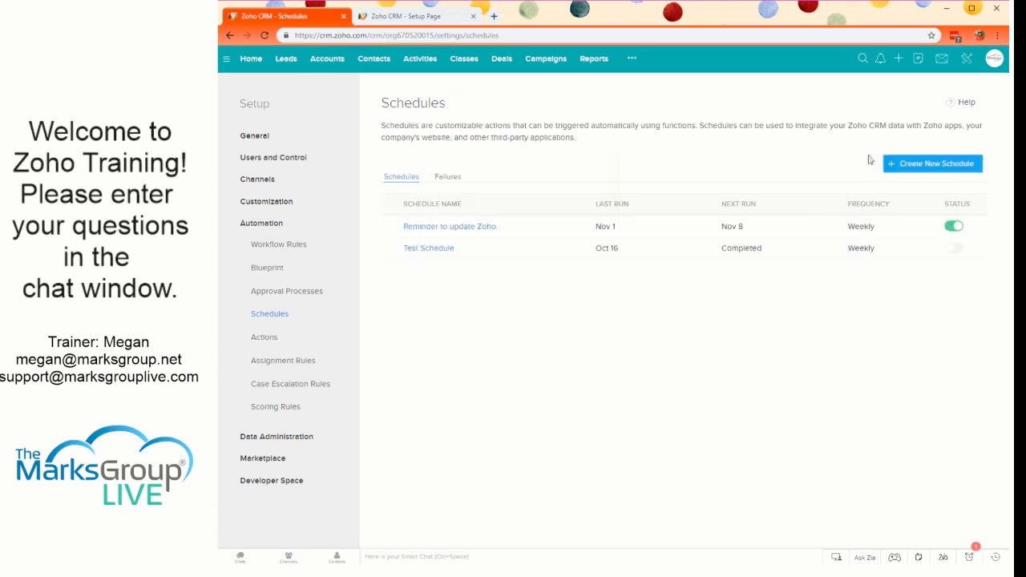
# - Create a new schedule and name it Weekly Reminder
pyautogui.click(931, 166)
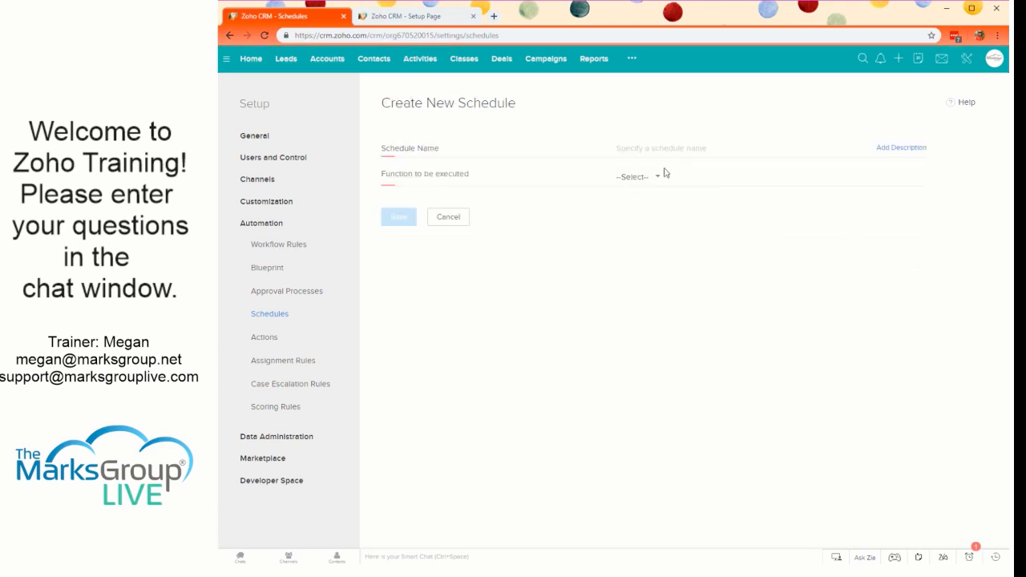
pyautogui.click(655, 146)
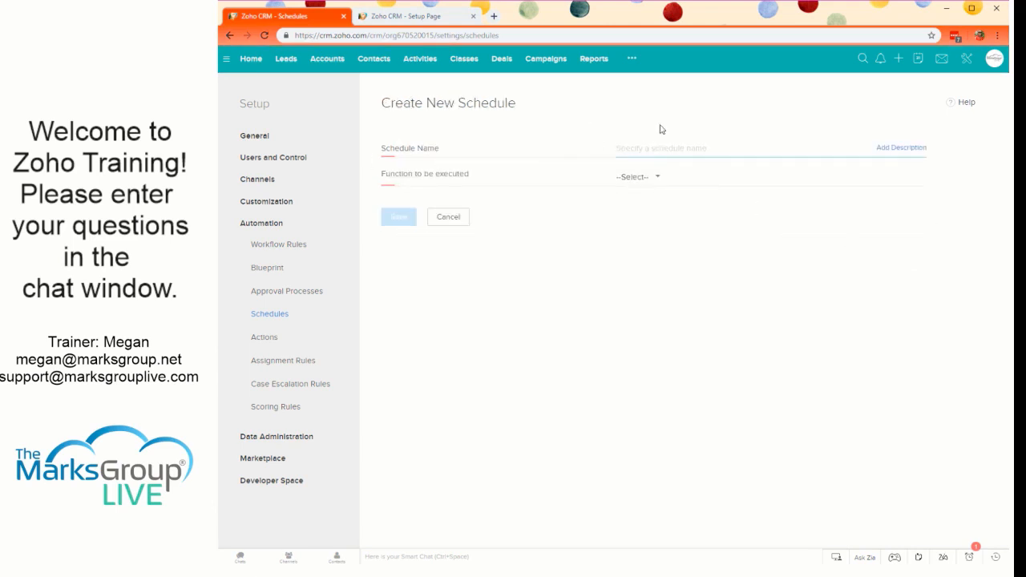
pyautogui.write('Weekly Reminder')
# - Assign the existing Update Zoho function as the function to be executed by the schedule
pyautogui.click(654, 177)
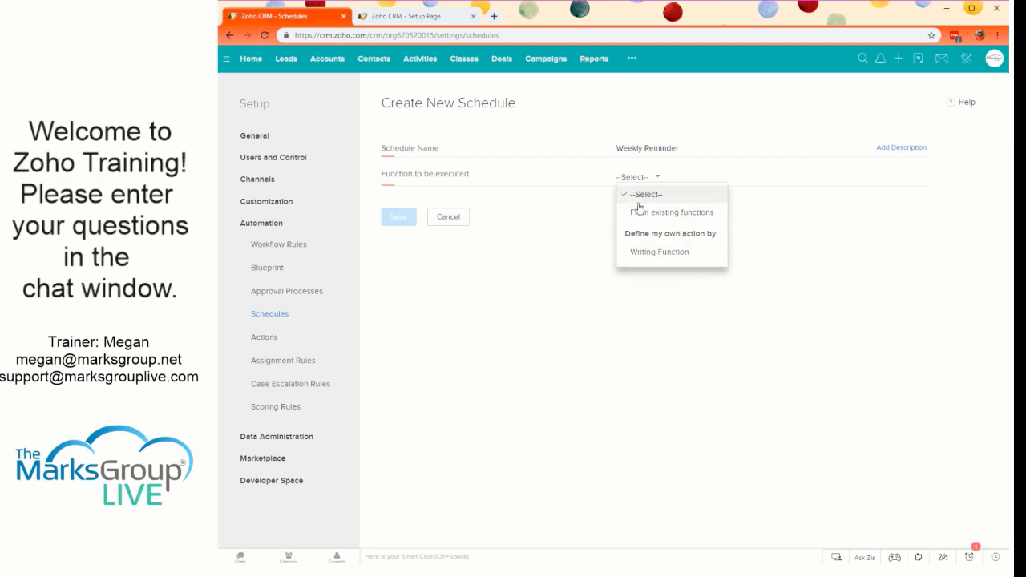
pyautogui.click(646, 213)
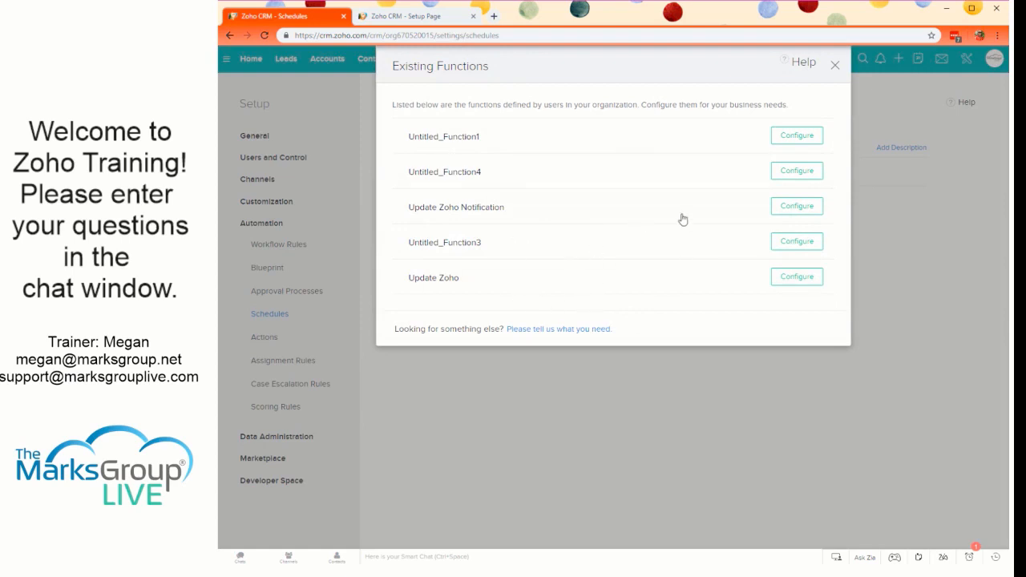
pyautogui.click(795, 278)
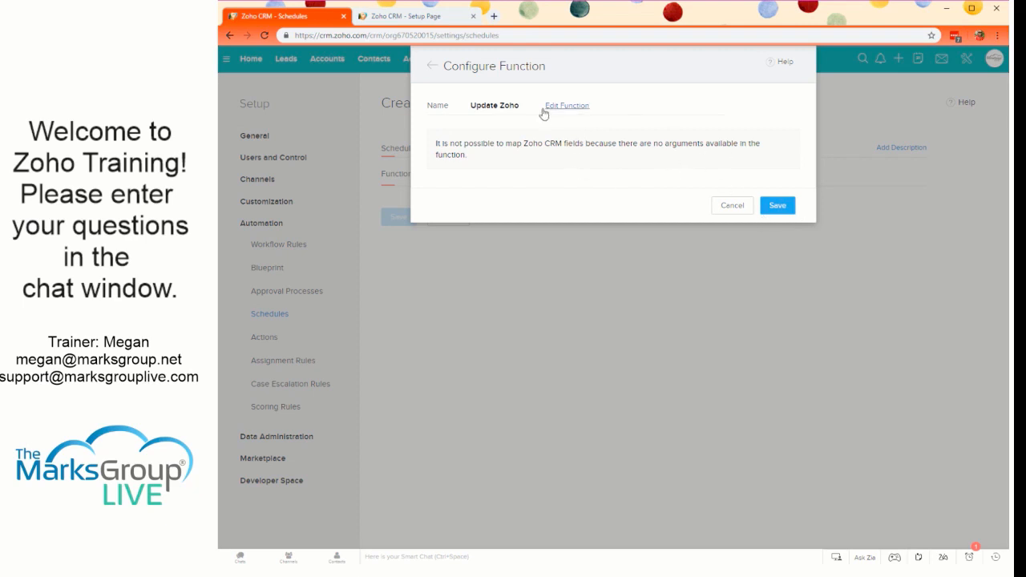
pyautogui.click(776, 206)
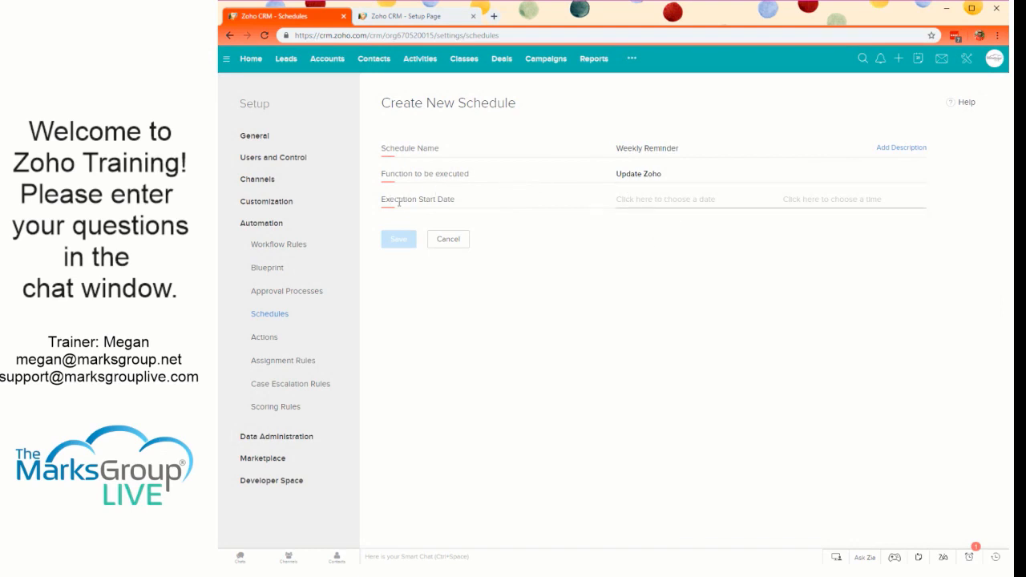
# - Set the schedule's execution start to 11/07/2018 at 10:00 AM
pyautogui.click(650, 203)
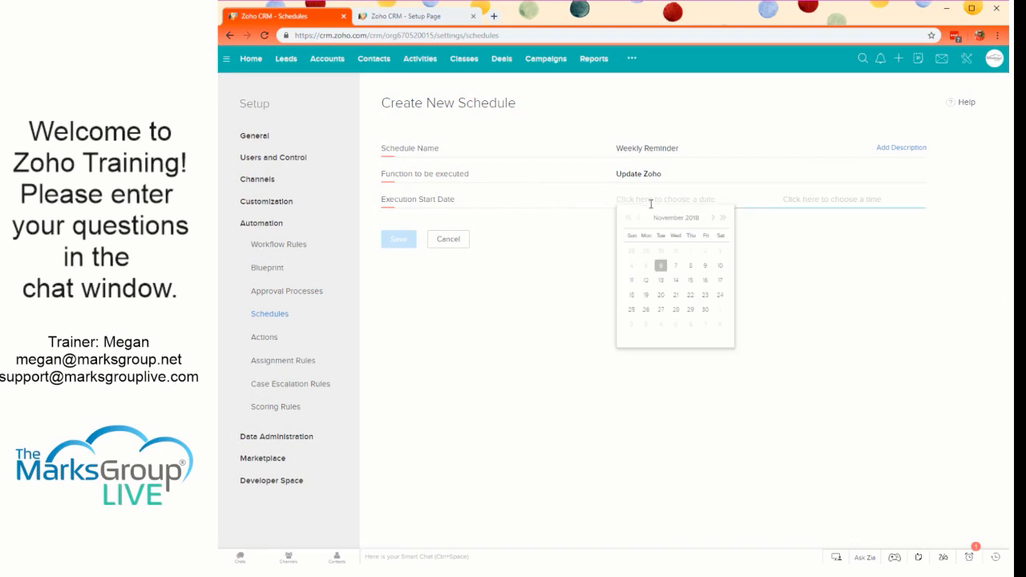
pyautogui.click(677, 266)
pyautogui.click(844, 201)
pyautogui.scroll(2, 821, 220)
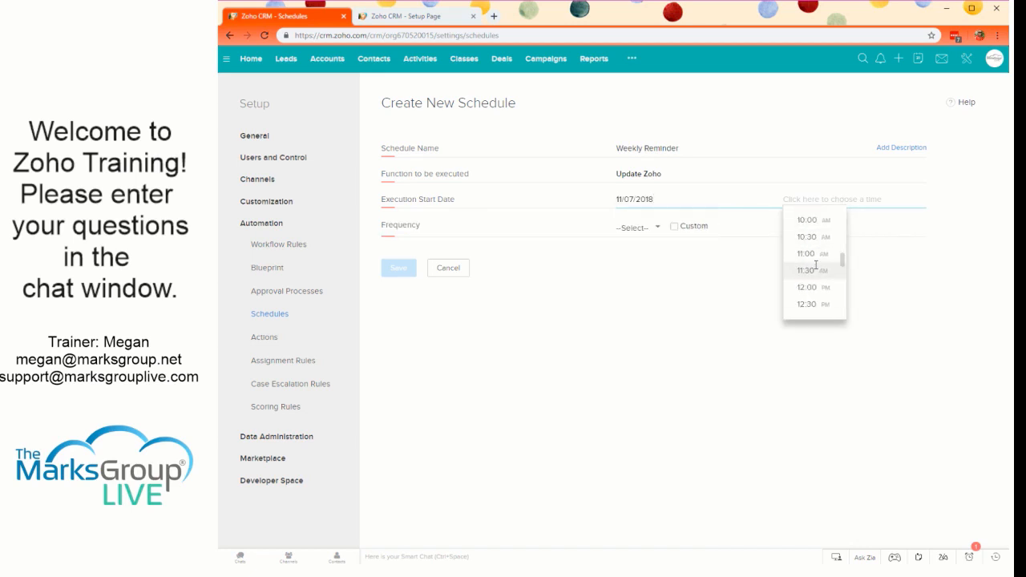
pyautogui.click(818, 216)
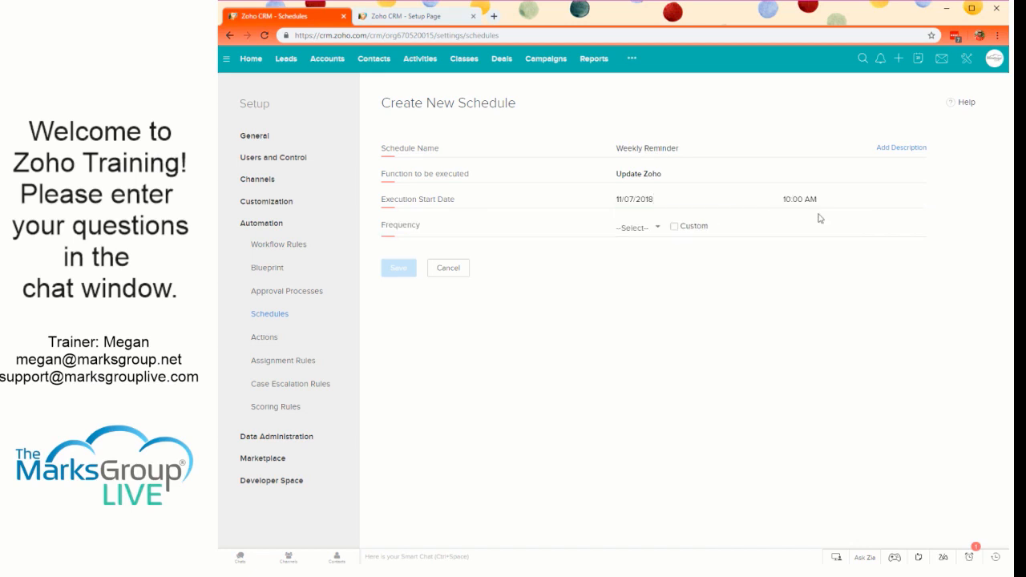
# - Set the schedule's frequency to Weekly without custom days, keep it ending Never, and save the schedule
pyautogui.click(630, 229)
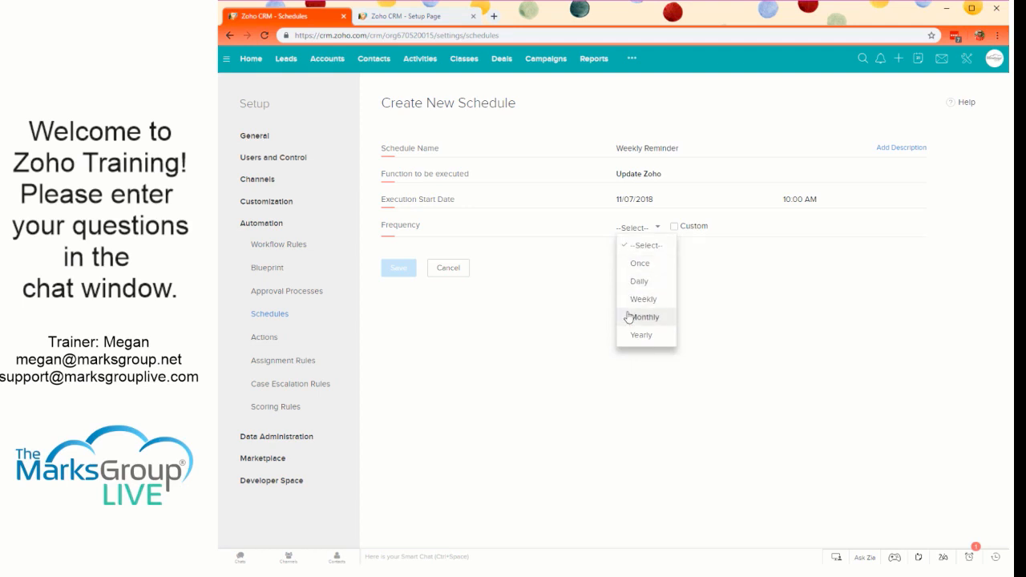
pyautogui.click(641, 299)
pyautogui.click(632, 228)
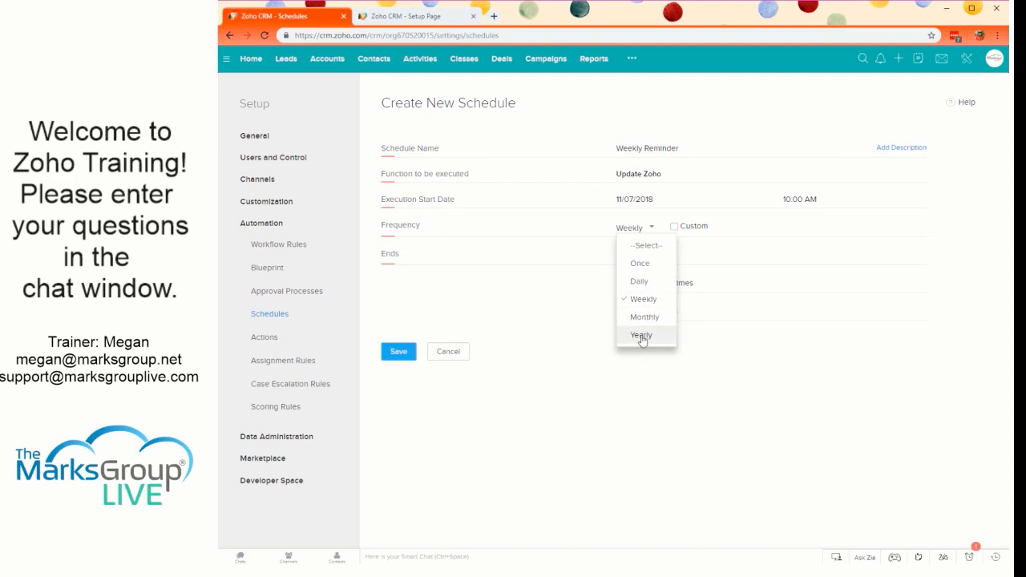
pyautogui.click(704, 383)
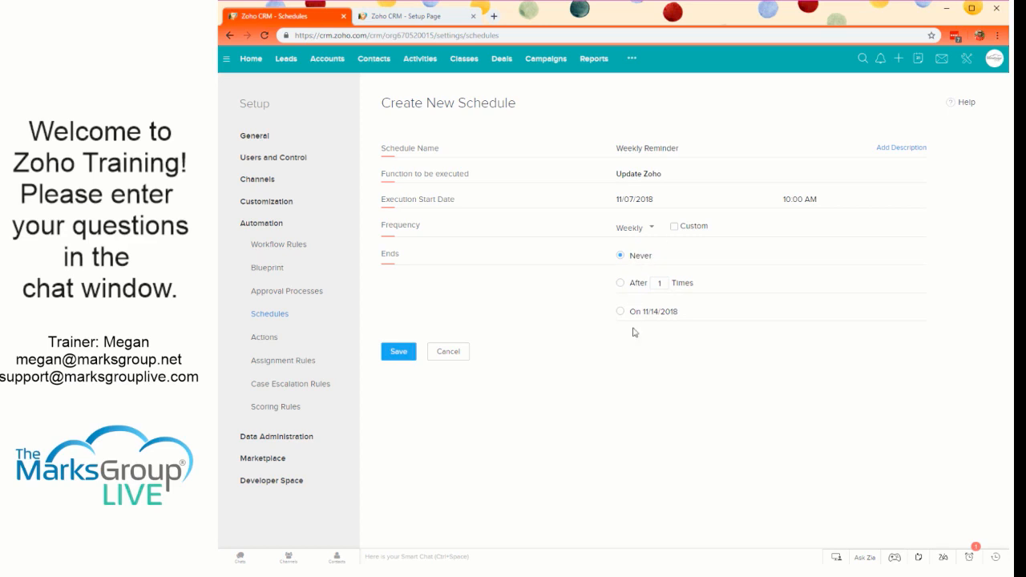
pyautogui.click(674, 228)
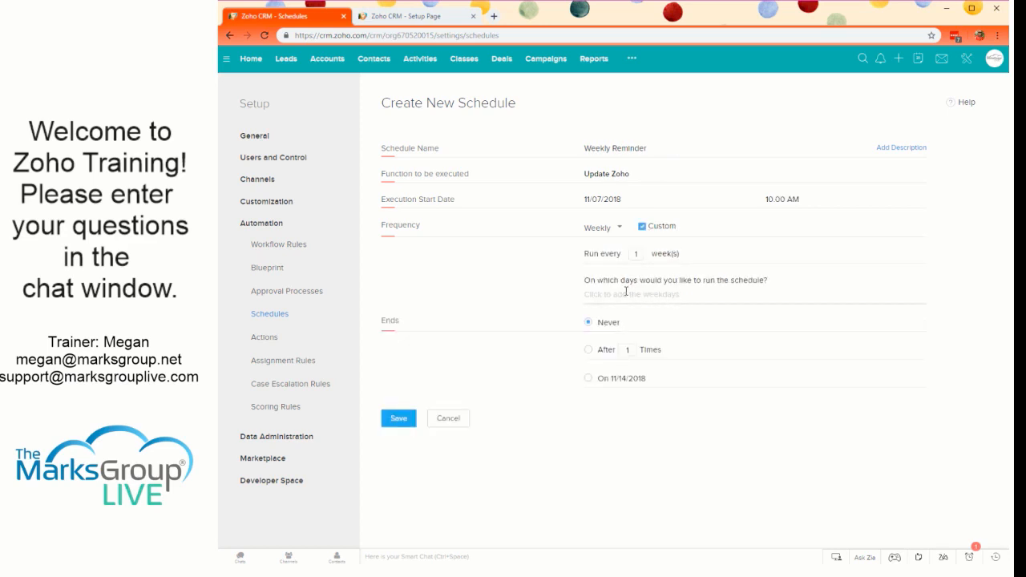
pyautogui.click(641, 226)
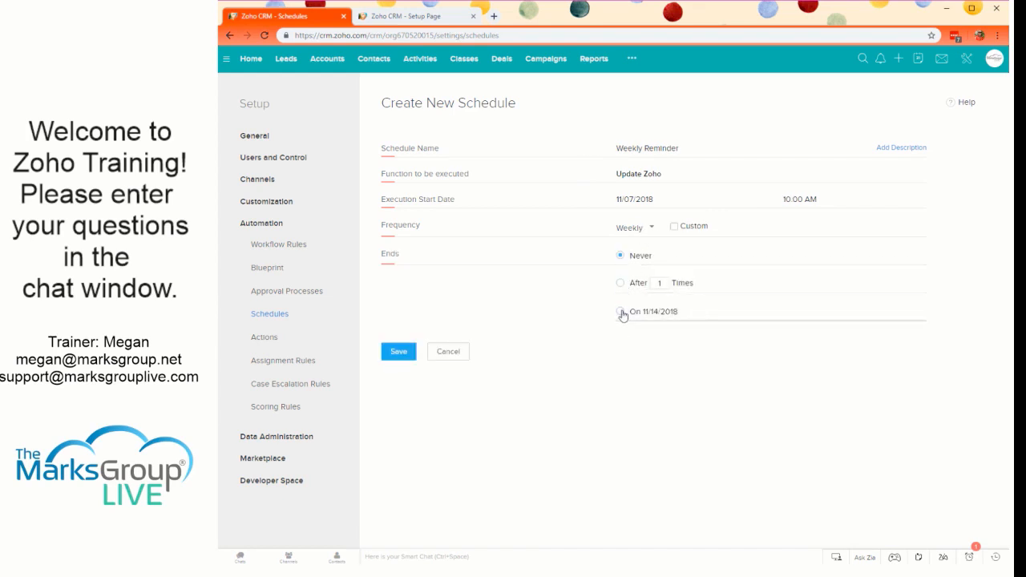
pyautogui.click(404, 353)
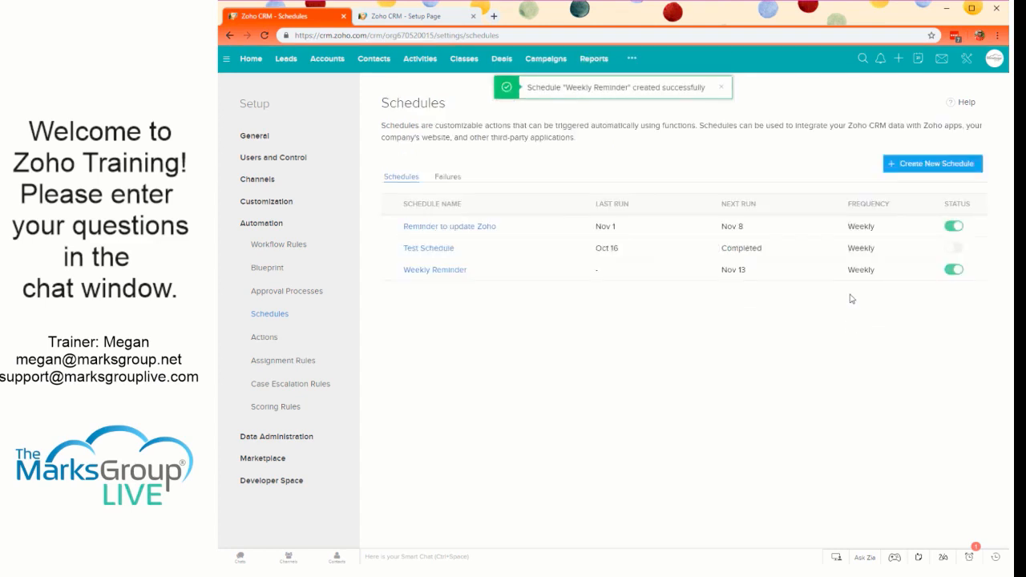
# - Deactivate both the Reminder to update Zoho schedule and the Weekly Reminder schedule
pyautogui.click(953, 226)
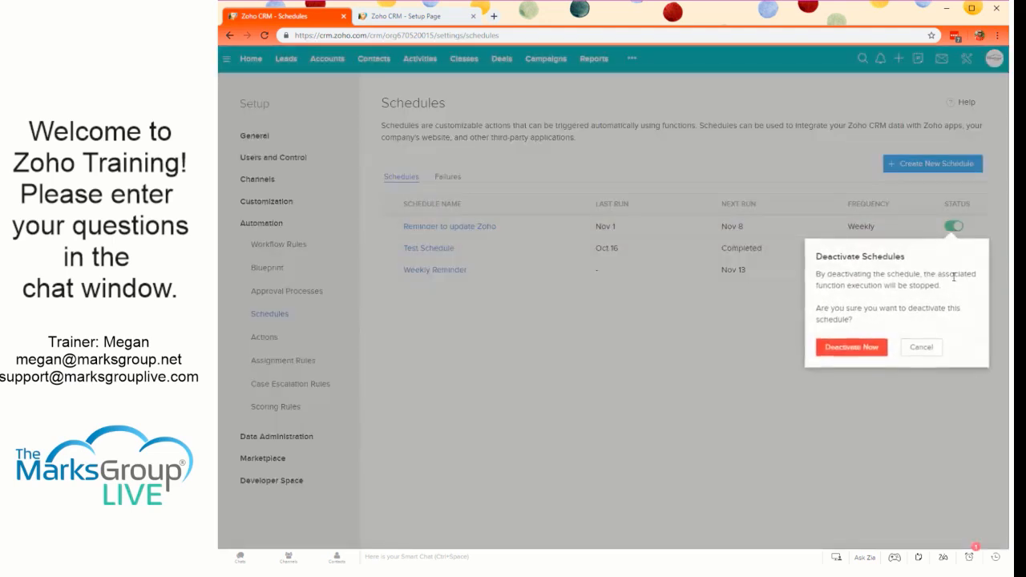
pyautogui.click(863, 348)
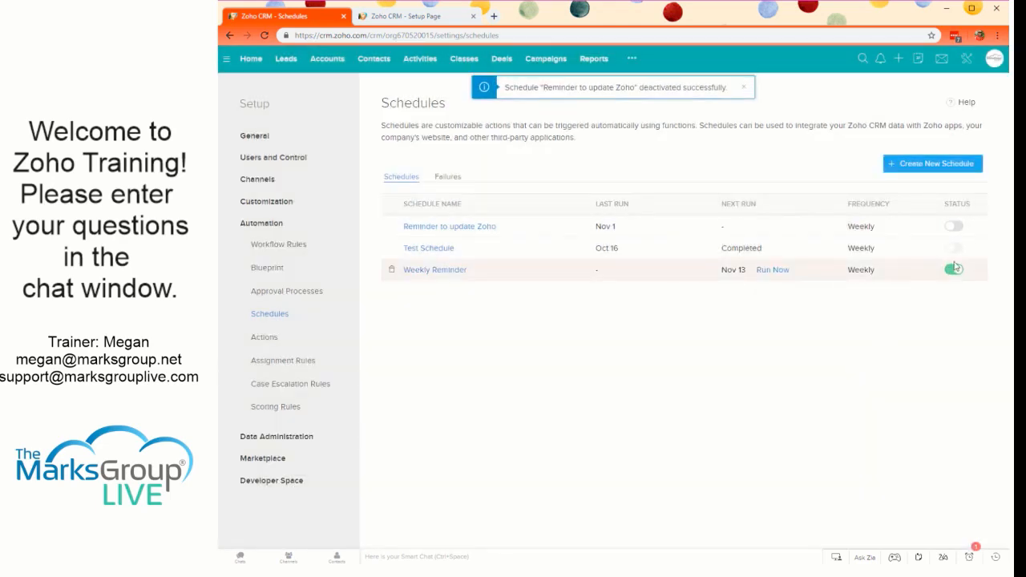
pyautogui.click(954, 270)
pyautogui.click(824, 391)
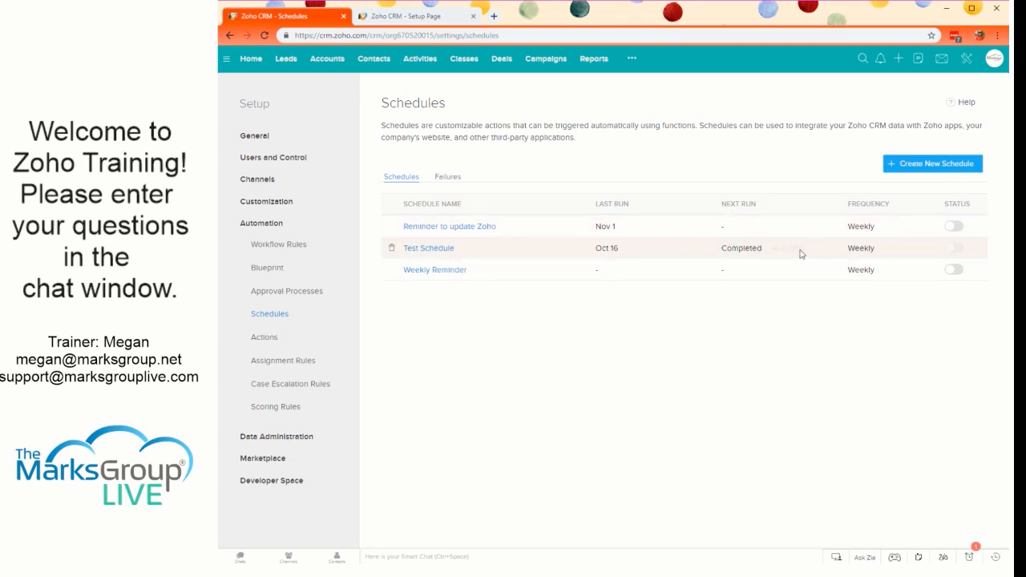
# - Reactivate the Reminder to update Zoho schedule and switch it off again
pyautogui.click(956, 228)
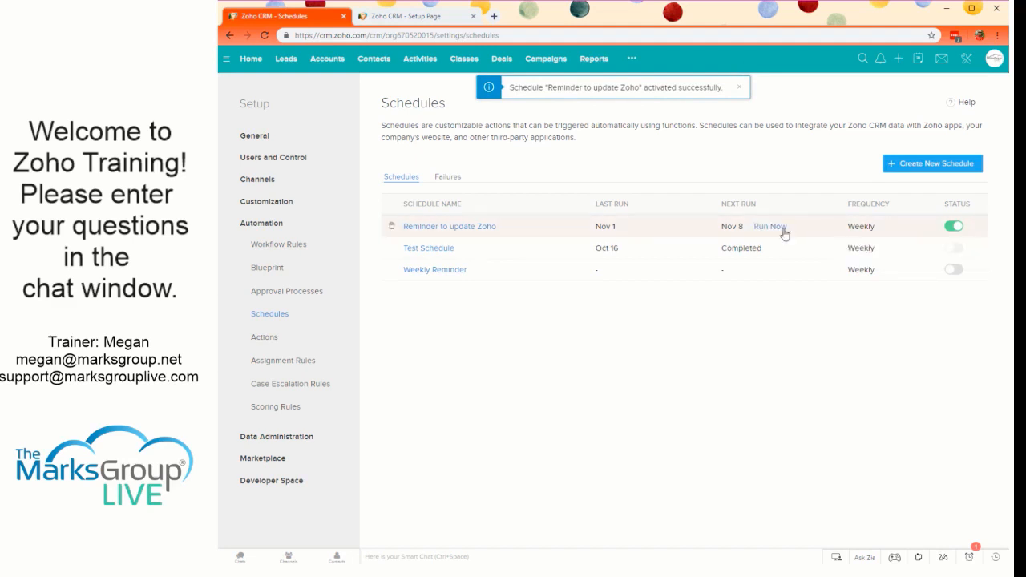
pyautogui.click(954, 229)
pyautogui.click(826, 350)
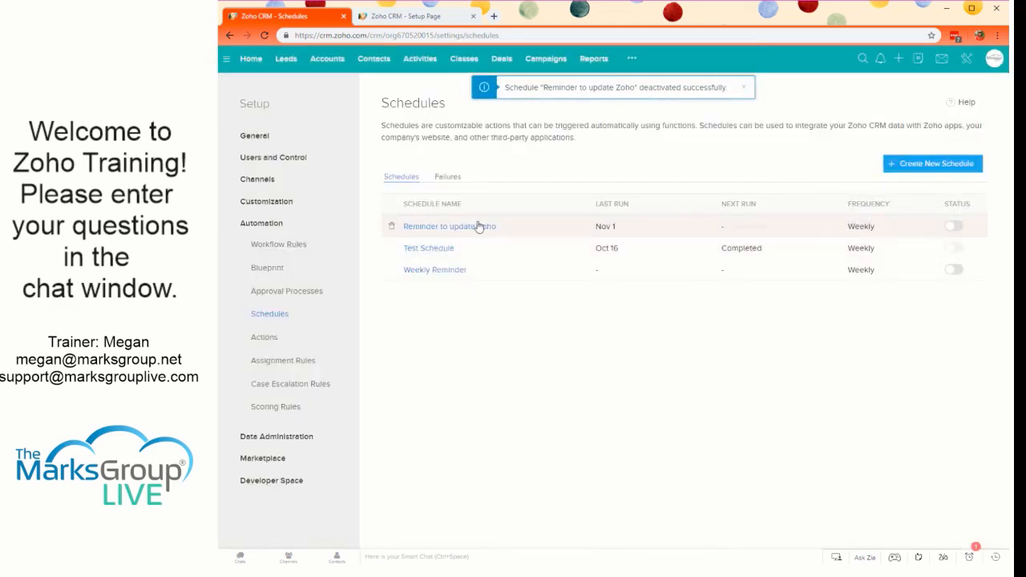
# - Review the schedule failures, return to the schedule list, and view the execution and modification details of the listed schedules
pyautogui.click(447, 177)
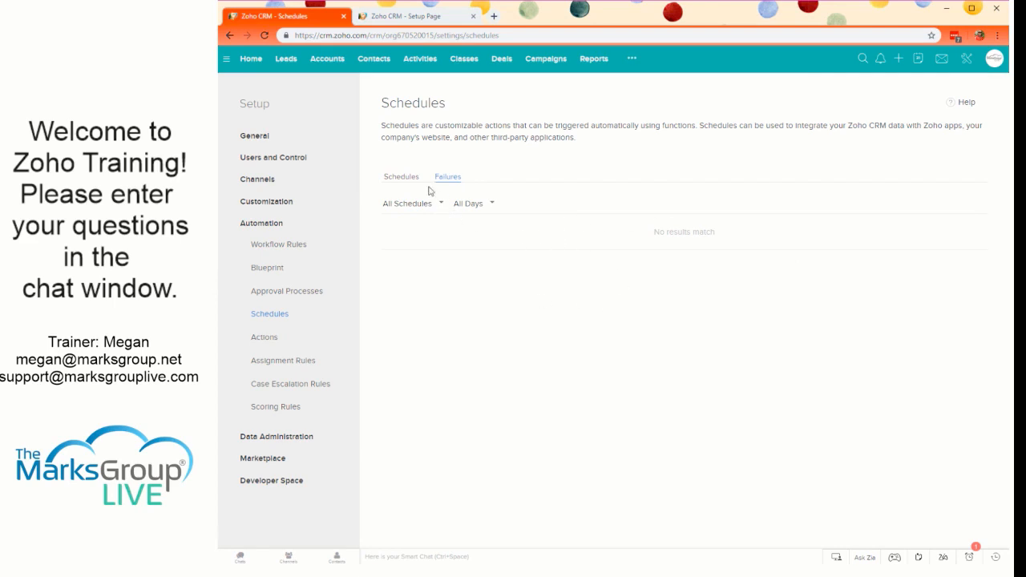
pyautogui.click(401, 177)
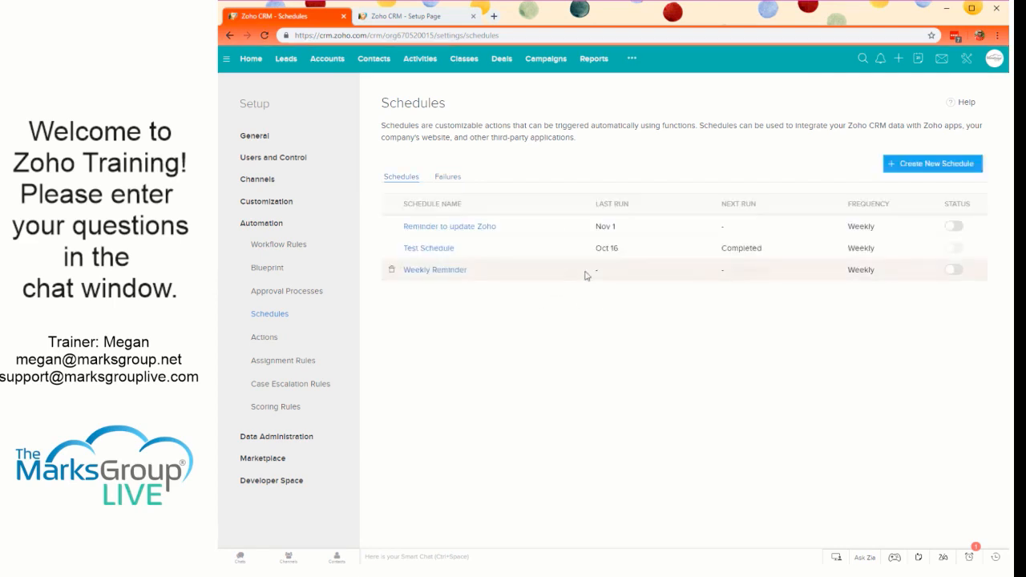
pyautogui.moveTo(433, 248)
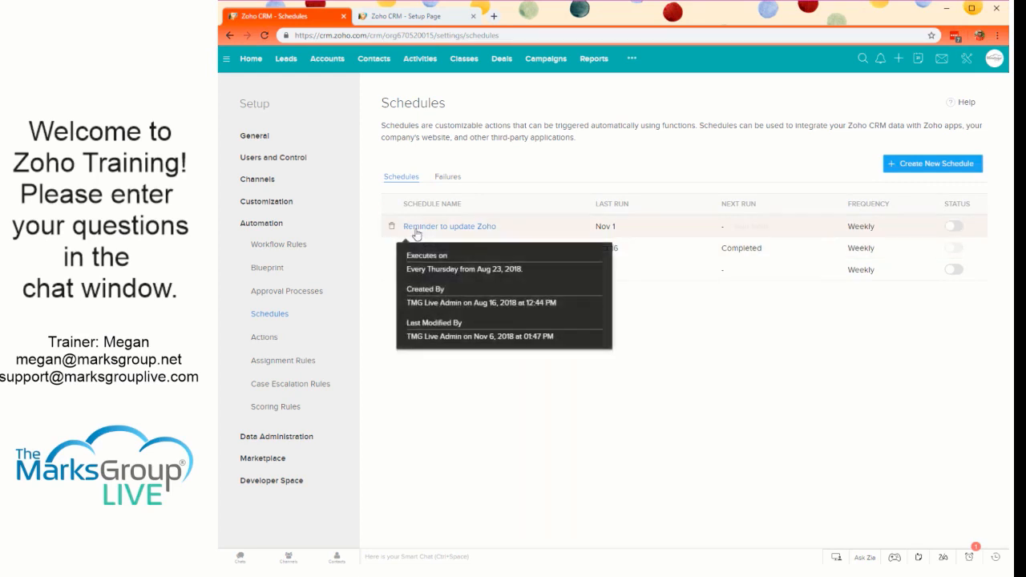
pyautogui.moveTo(416, 276)
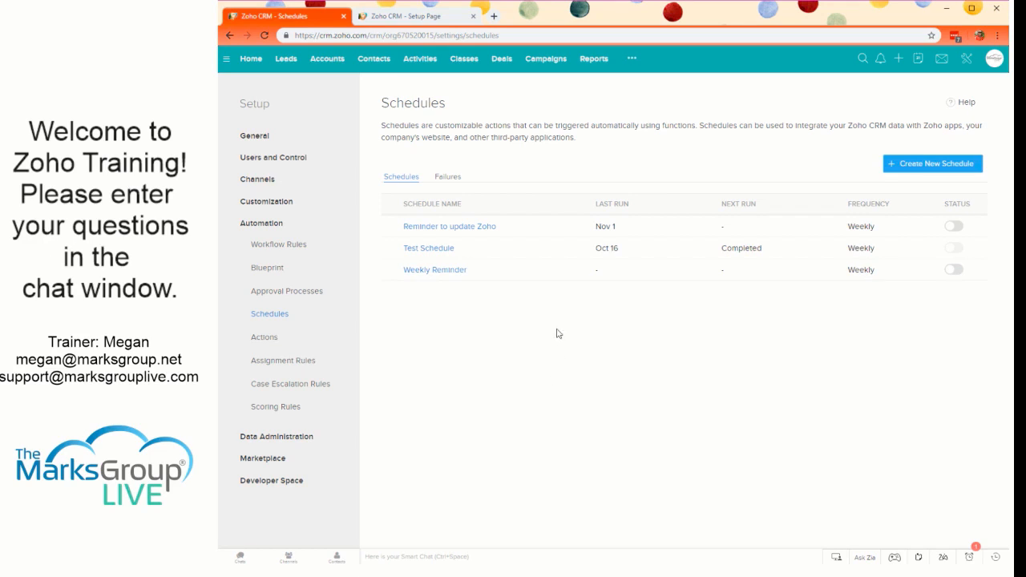
# - Go to the automation actions for functions, view the available methods for configuring a function, and close them without choosing one
pyautogui.click(262, 337)
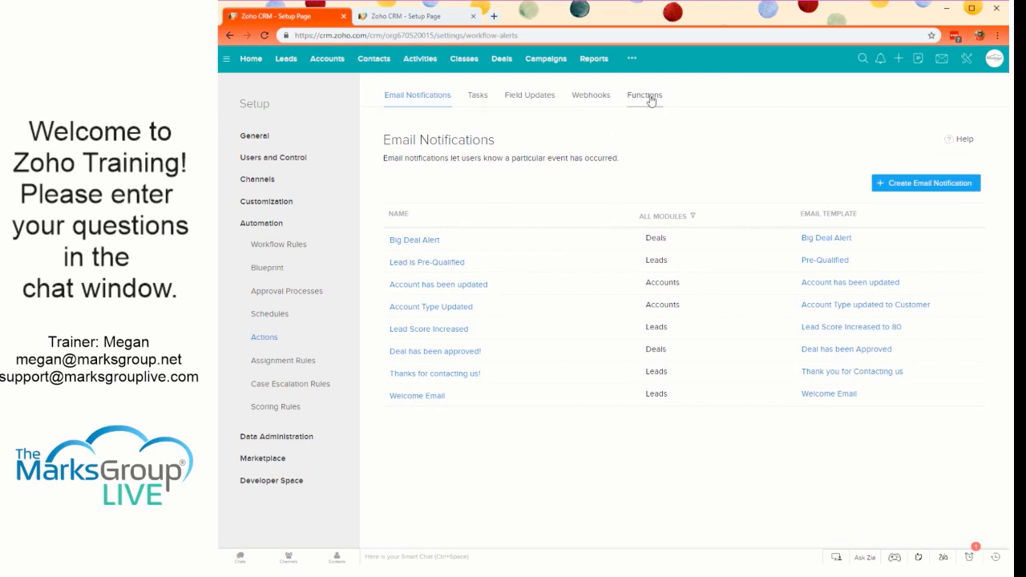
pyautogui.click(649, 97)
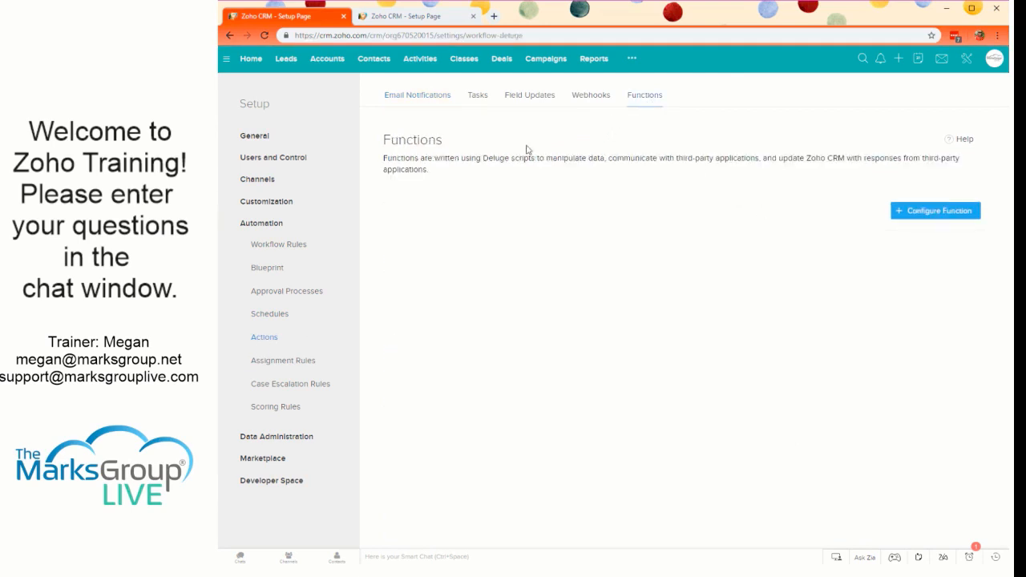
pyautogui.click(933, 211)
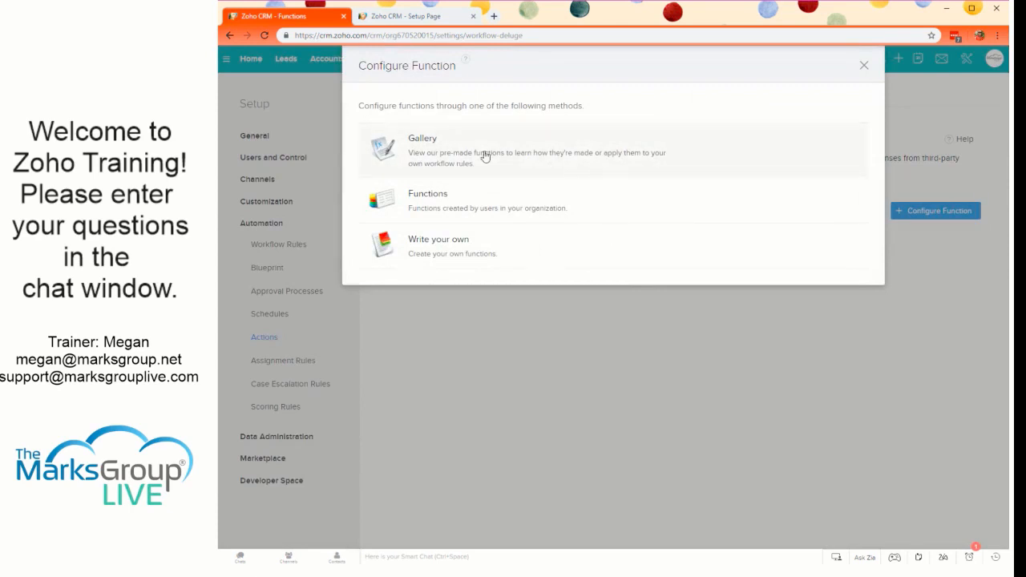
pyautogui.click(864, 66)
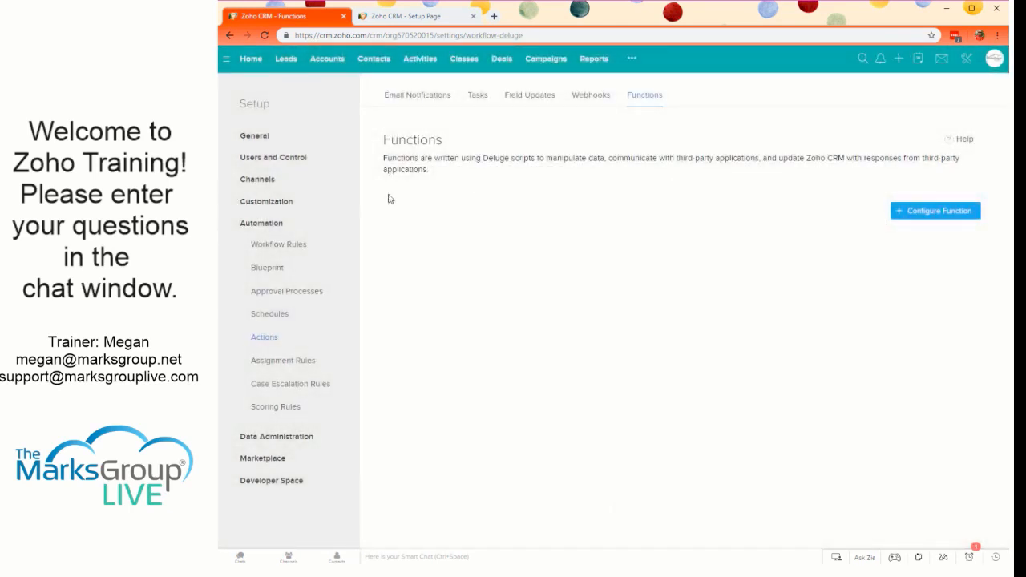